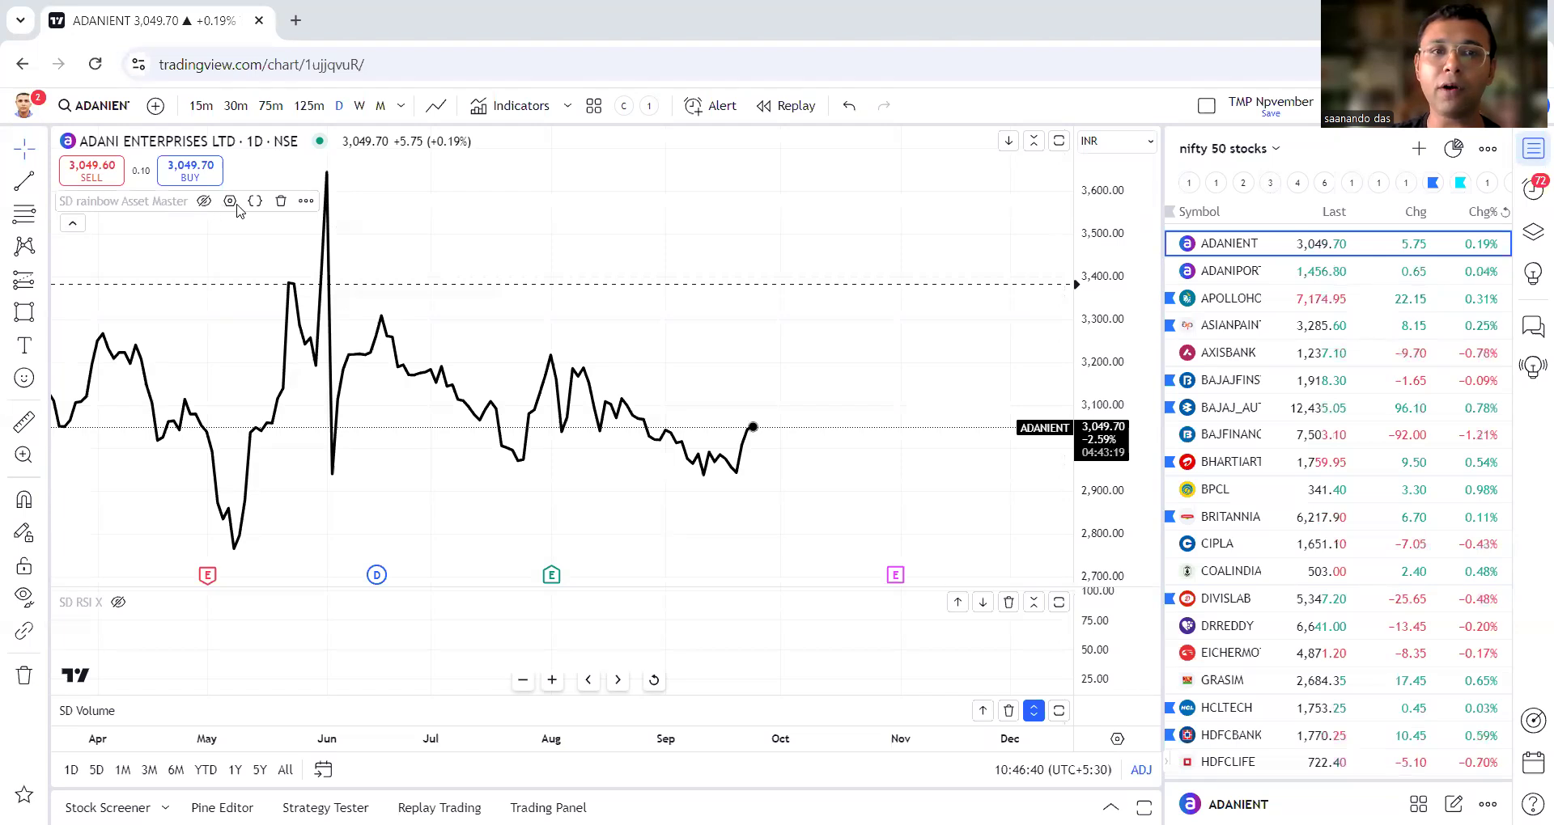
- Show the SD rainbow Asset Master indicator and set its asset class to Cash Stocks(Weekly)
{"action": "left_click", "coordinate": [204, 201]}
{"action": "left_click", "coordinate": [230, 201]}
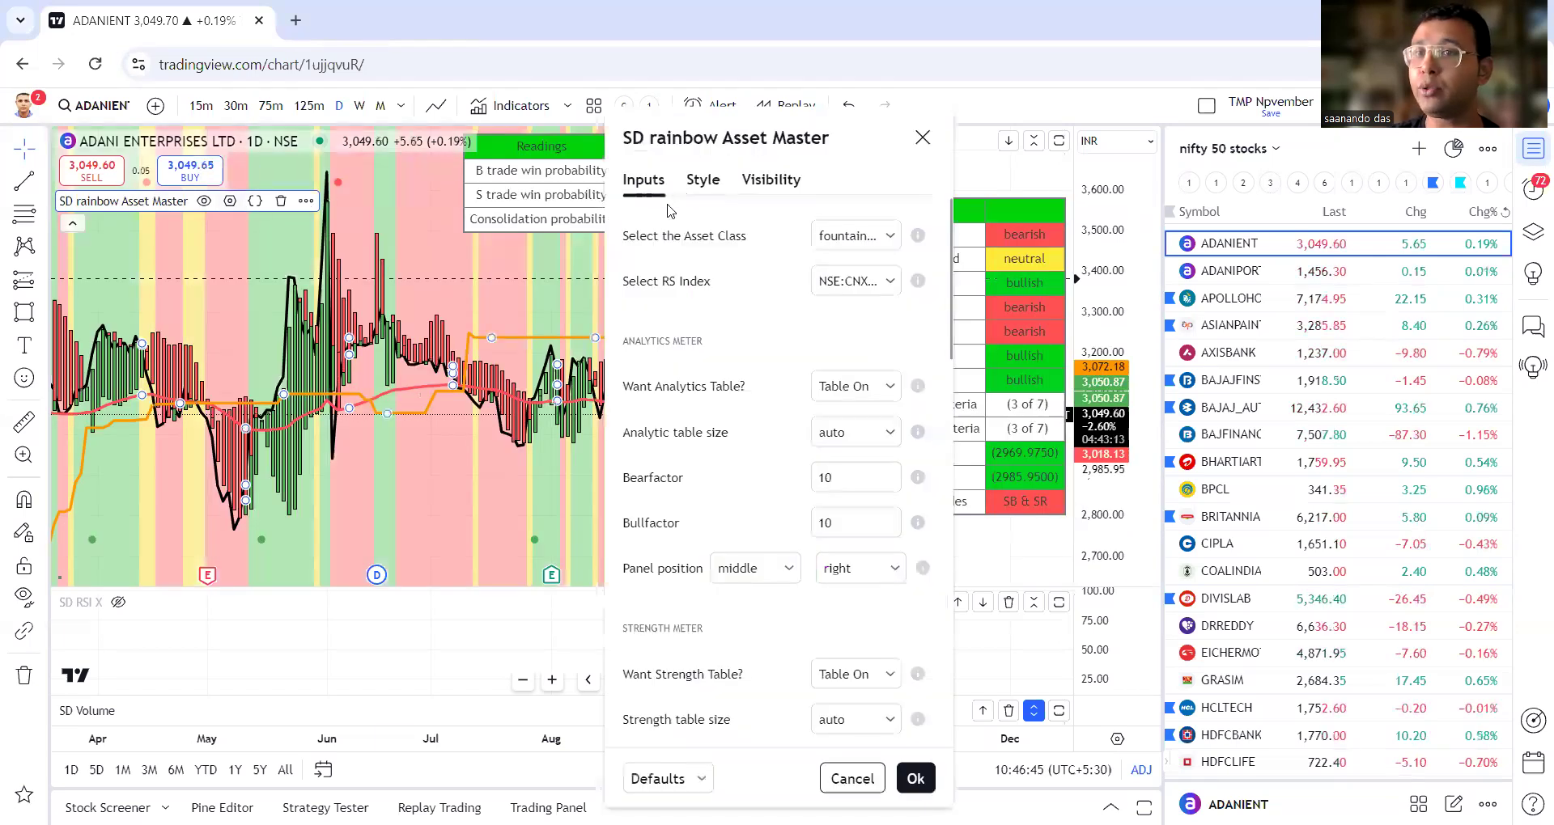
{"action": "left_click", "coordinate": [839, 238]}
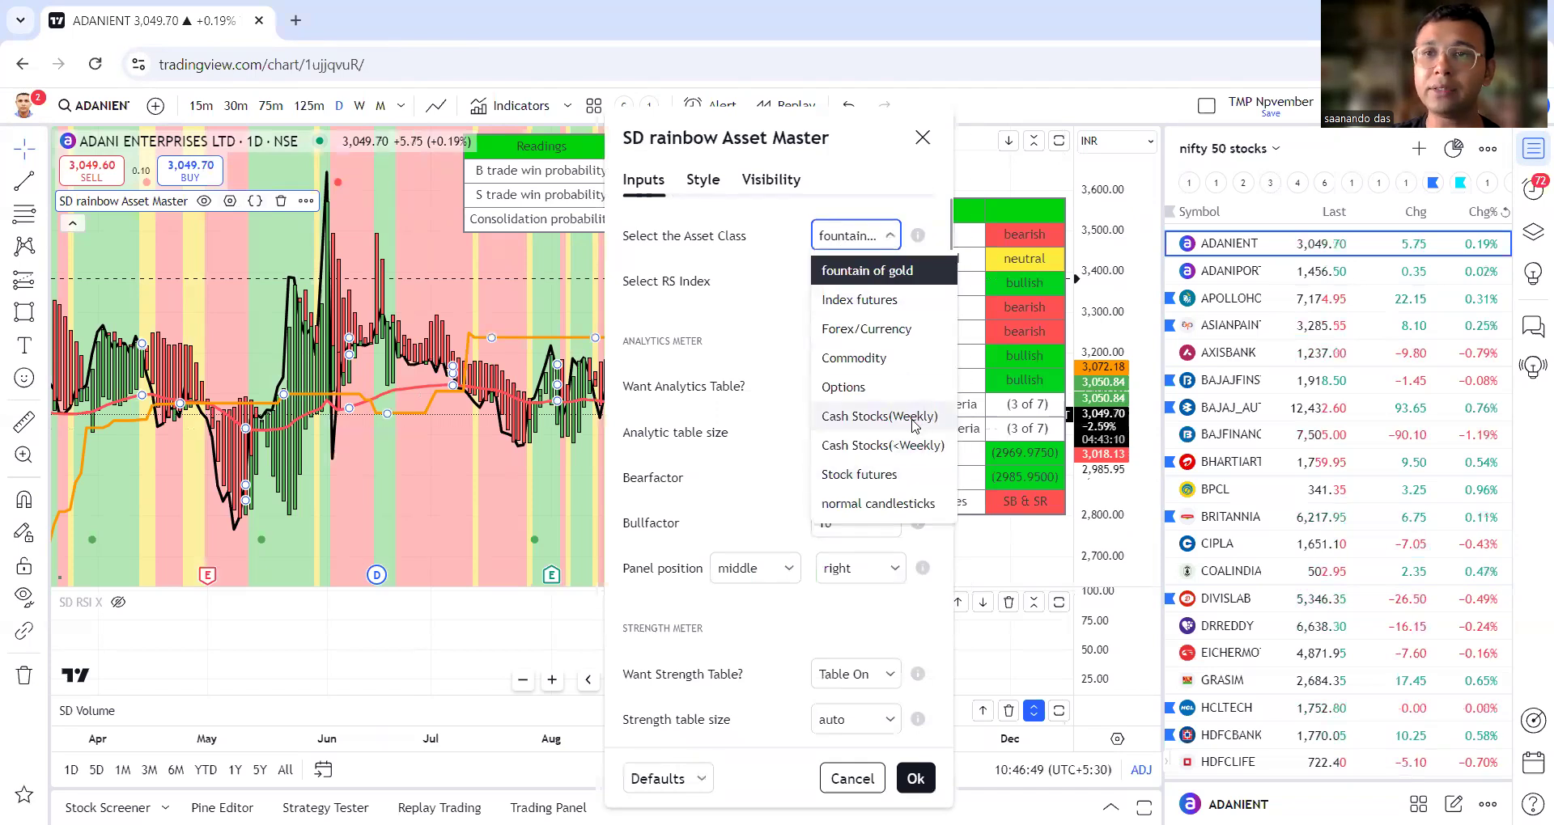
{"action": "left_click", "coordinate": [913, 425]}
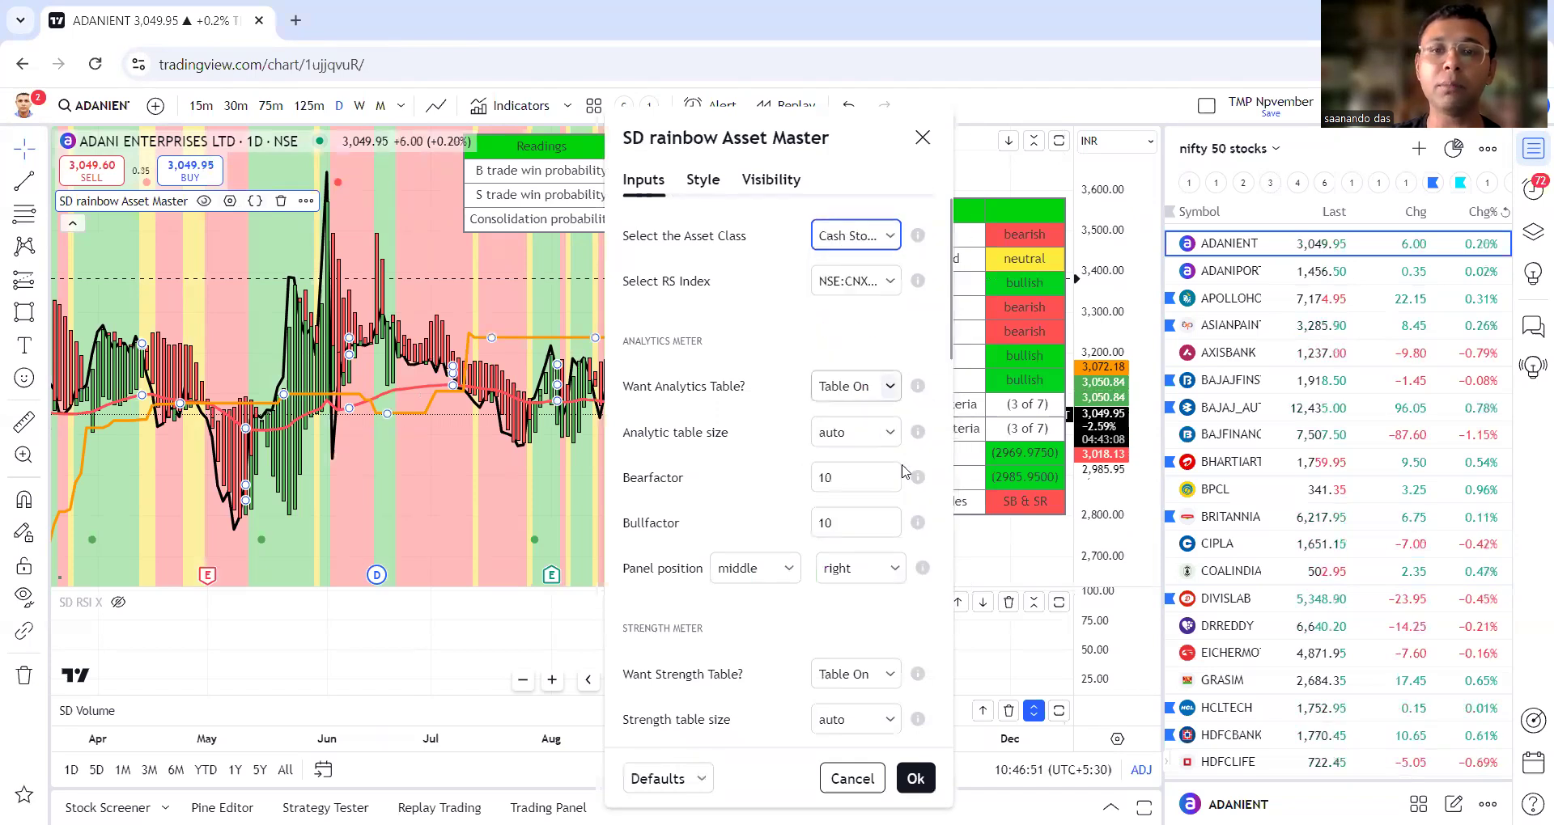
{"action": "left_click", "coordinate": [932, 782]}
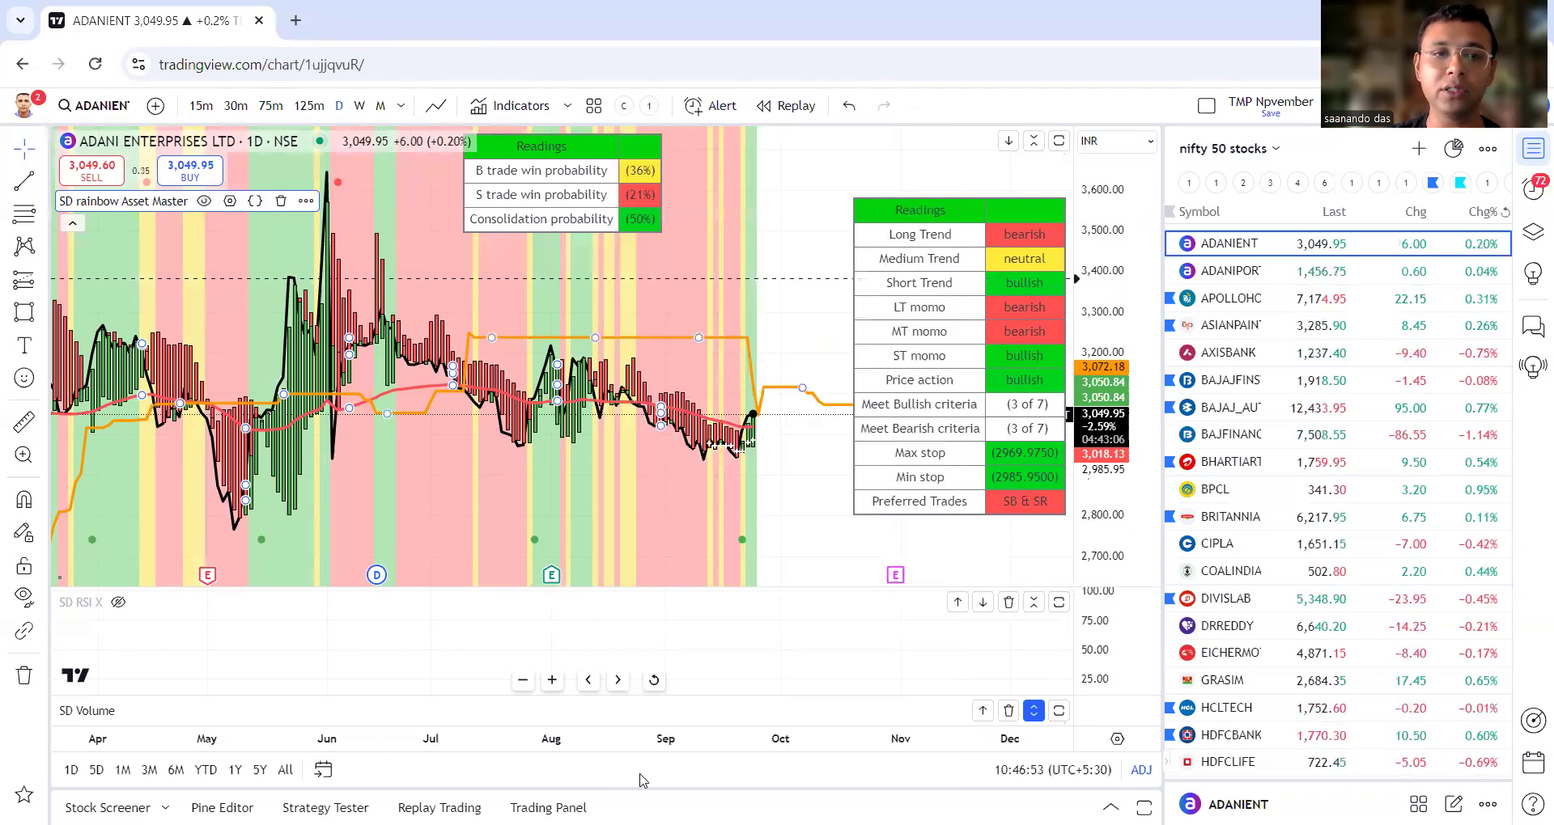
- Show the SD RSI X indicator and switch the Adani Enterprises chart to the weekly timeframe
{"action": "left_click", "coordinate": [119, 603]}
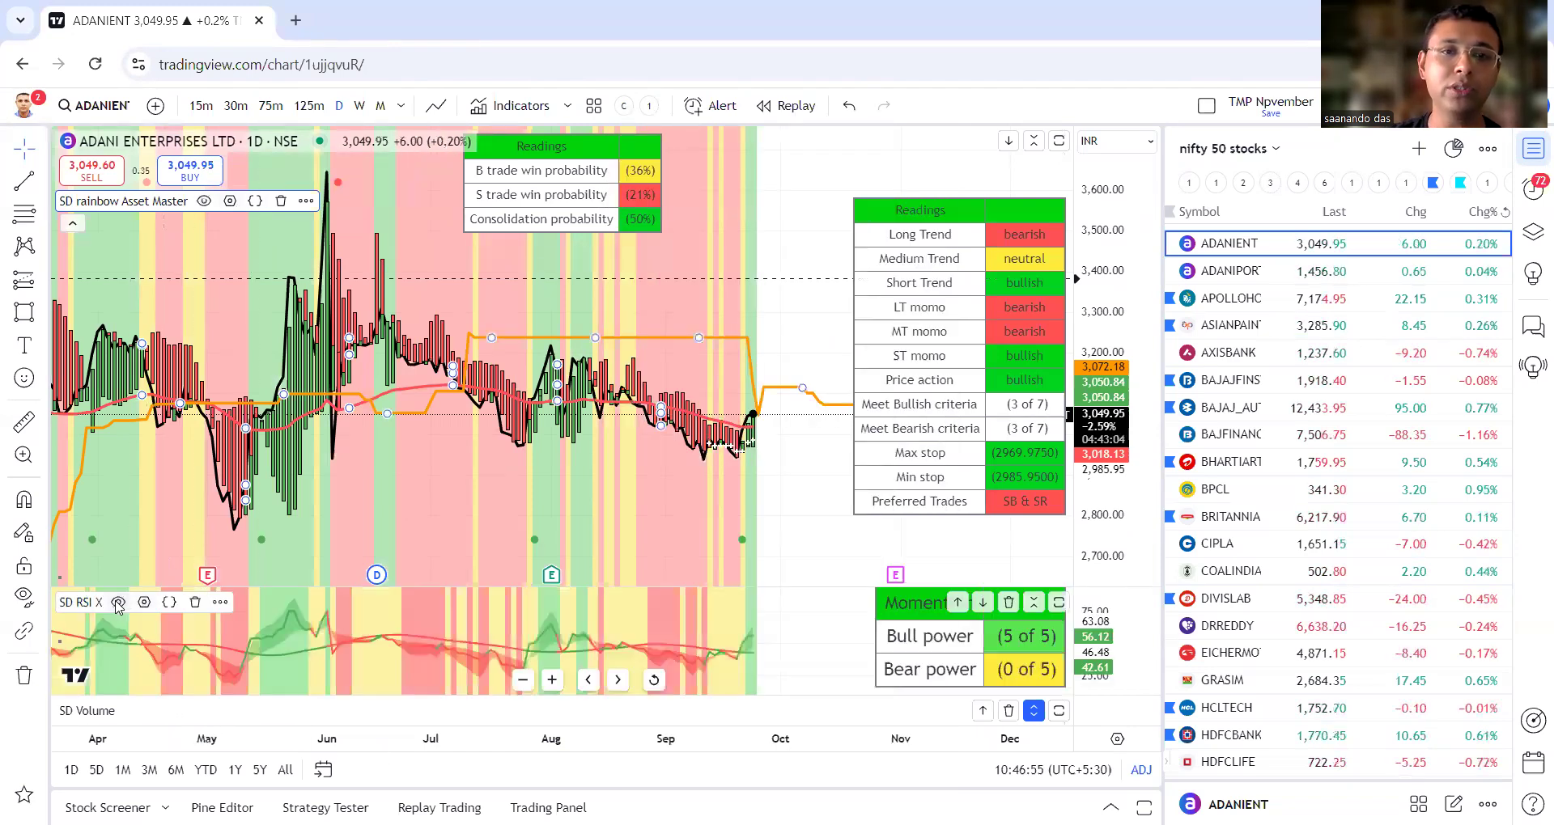
{"action": "left_click", "coordinate": [360, 105]}
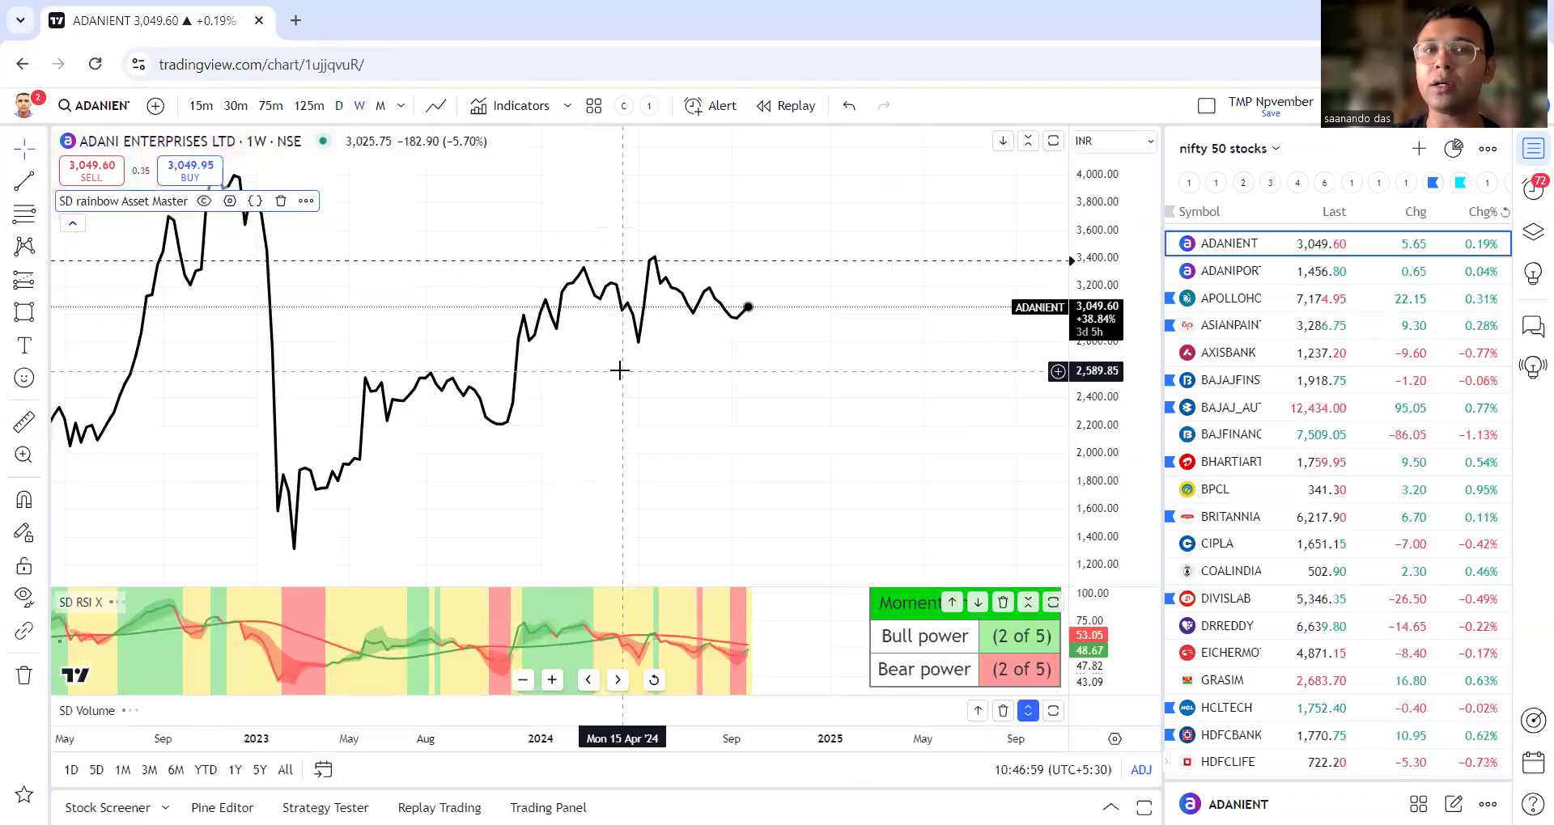
{"action": "scroll", "coordinate": [814, 402], "scroll_direction": "up", "scroll_amount": 2}
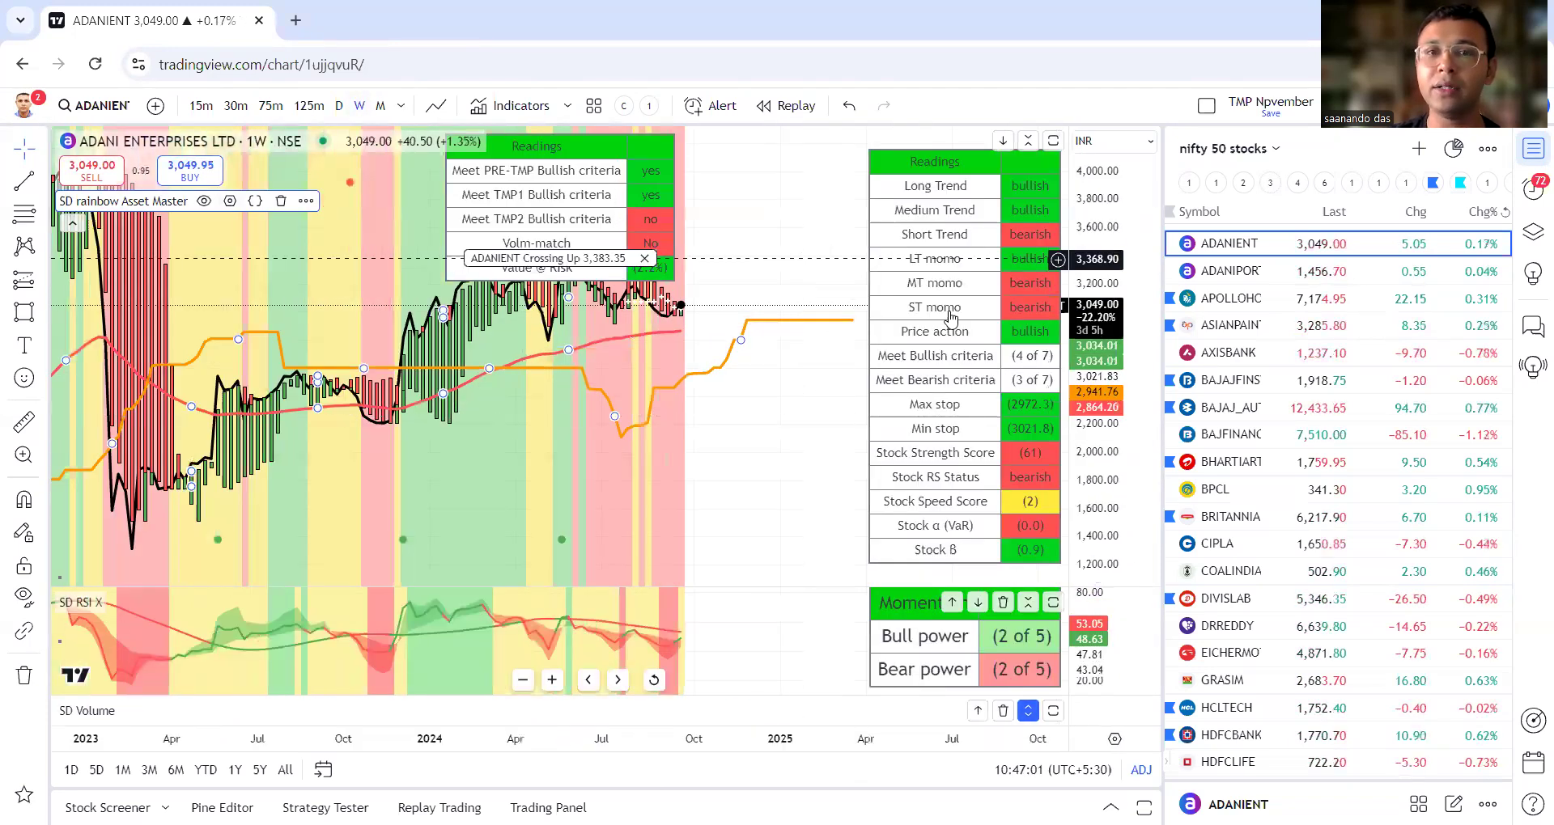
{"action": "scroll", "coordinate": [939, 330], "scroll_direction": "up", "scroll_amount": 1}
{"action": "left_click_drag", "start_coordinate": [869, 423], "coordinate": [916, 443]}
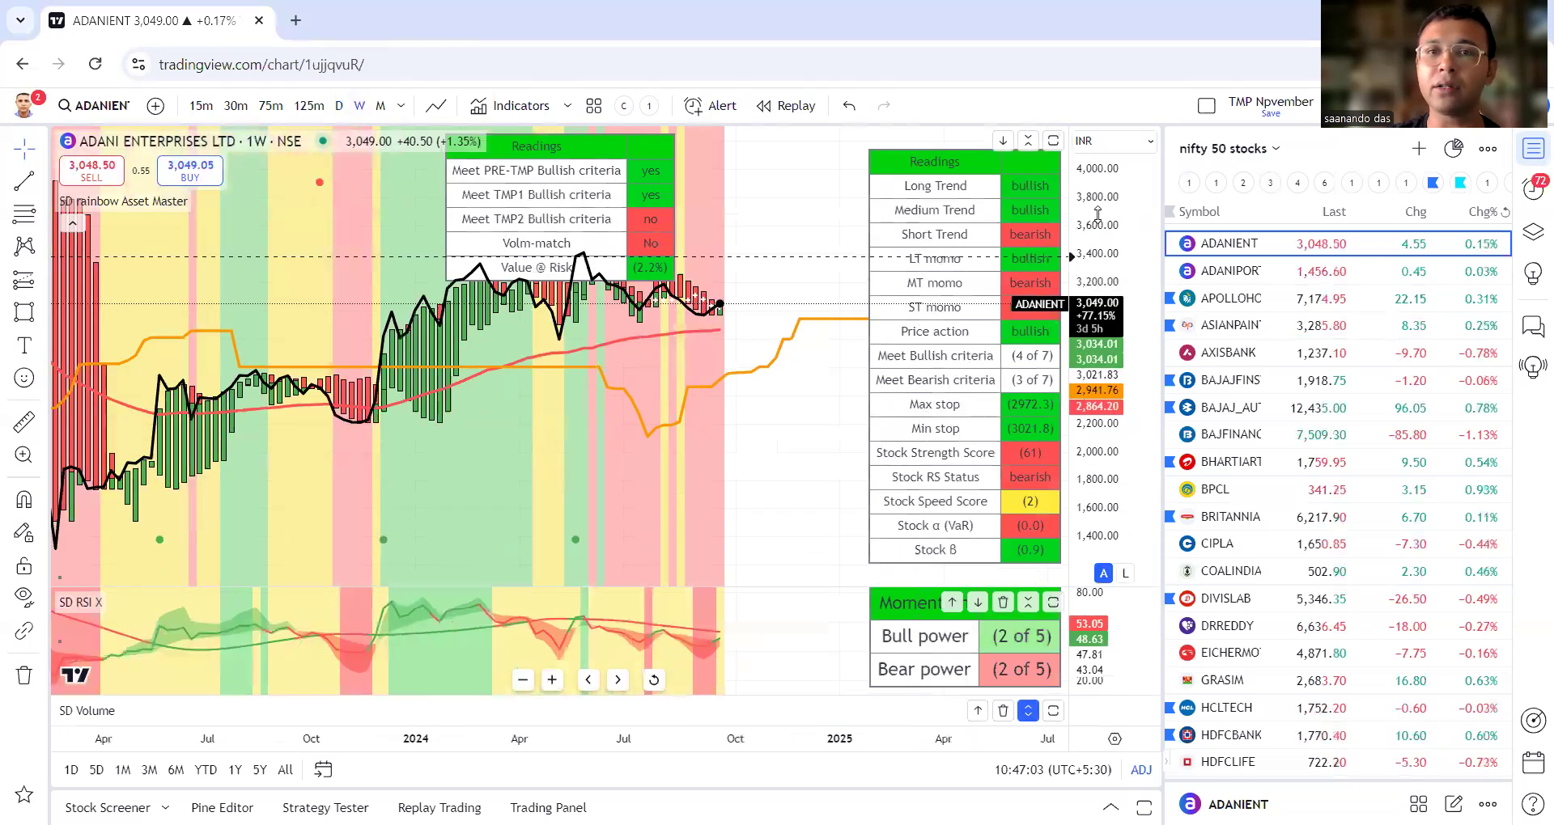
{"action": "left_click_drag", "start_coordinate": [1098, 215], "coordinate": [1090, 268]}
{"action": "left_click_drag", "start_coordinate": [791, 418], "coordinate": [768, 455]}
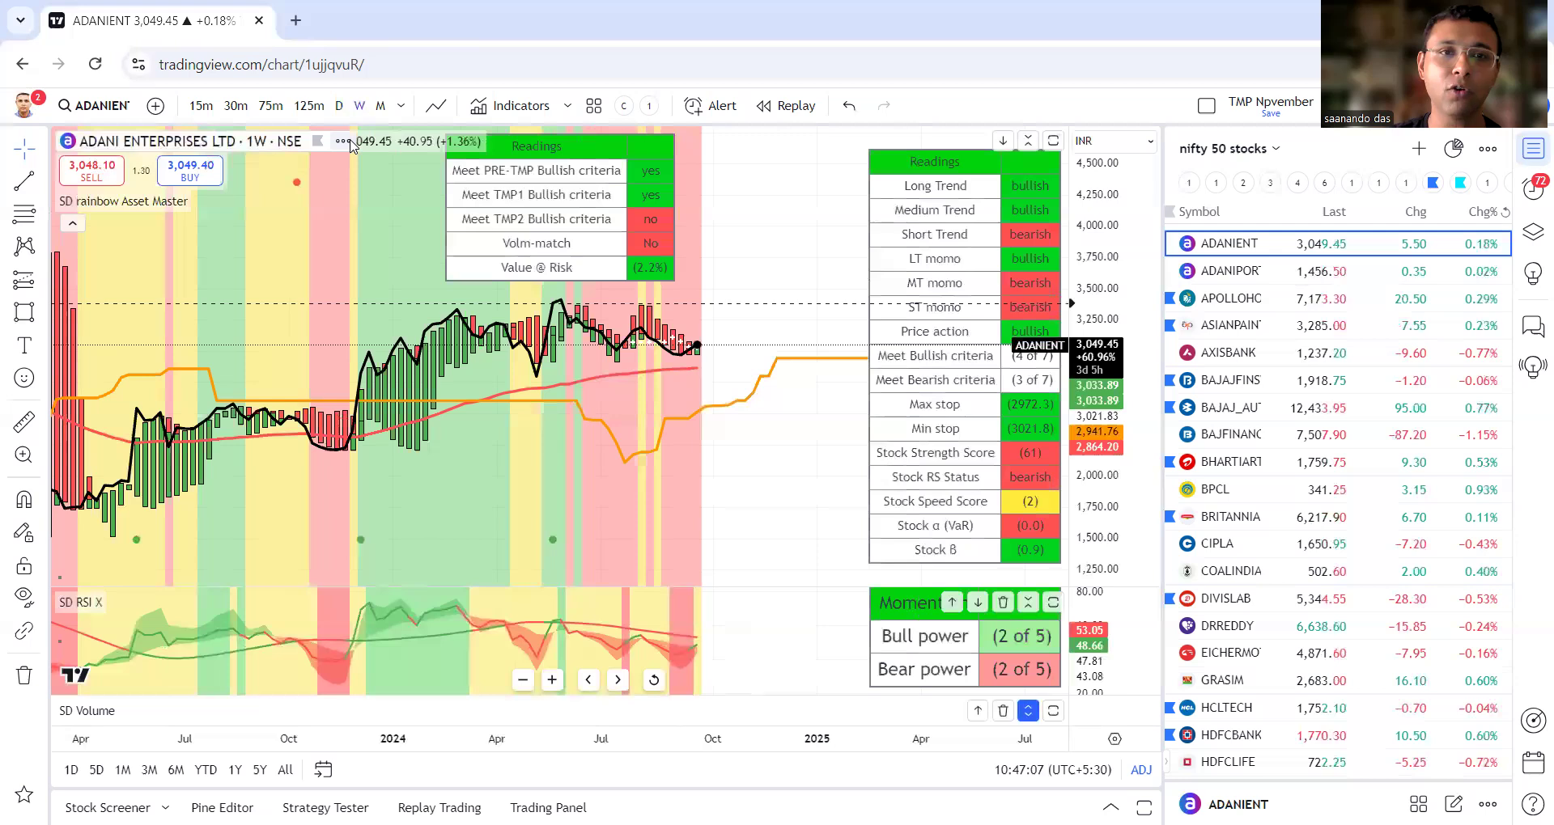
- Hide the Adani Enterprises price line, leaving the rainbow indicator's bars and lines on the weekly chart
{"action": "right_click", "coordinate": [338, 144]}
{"action": "left_click", "coordinate": [385, 648]}
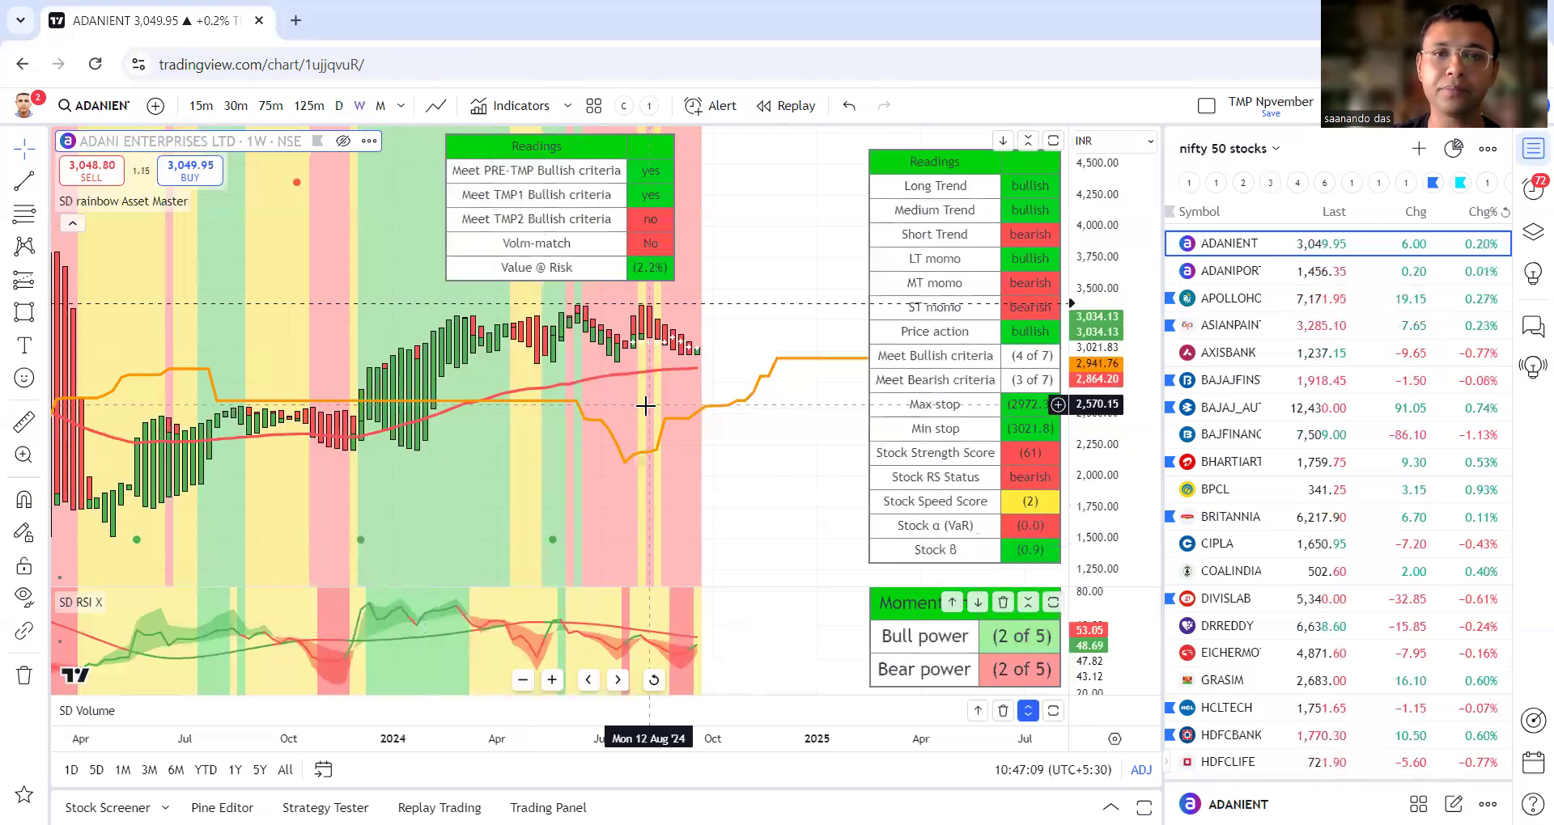
{"action": "left_click_drag", "start_coordinate": [1089, 437], "coordinate": [1090, 418]}
{"action": "left_click_drag", "start_coordinate": [1102, 245], "coordinate": [1100, 351]}
{"action": "scroll", "coordinate": [742, 454], "scroll_direction": "up", "scroll_amount": 3}
{"action": "left_click_drag", "start_coordinate": [759, 462], "coordinate": [866, 509]}
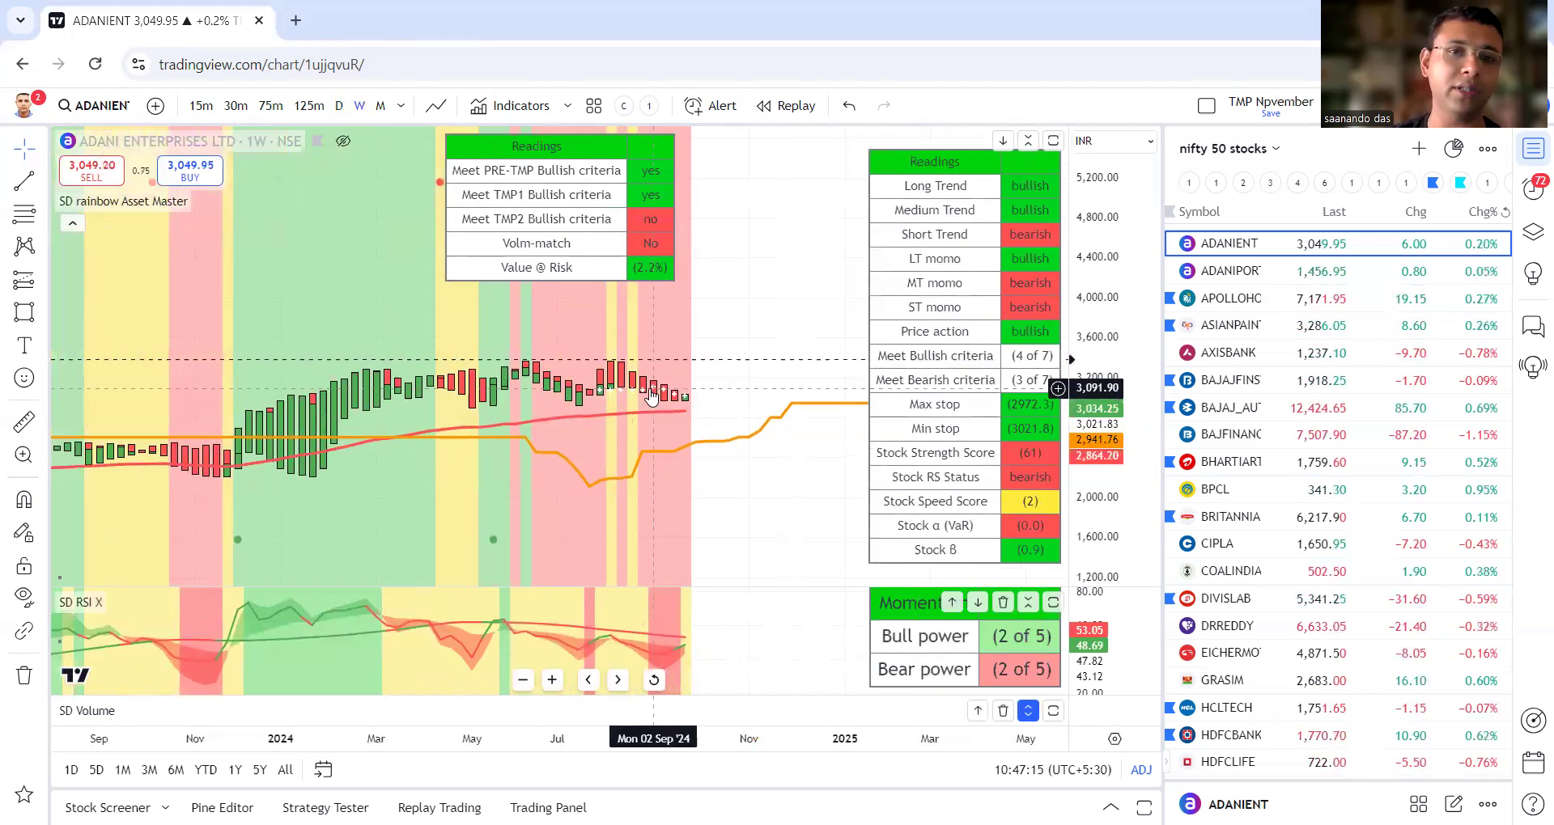
{"action": "left_click_drag", "start_coordinate": [1105, 346], "coordinate": [1096, 232]}
{"action": "scroll", "coordinate": [655, 356], "scroll_direction": "right", "scroll_amount": 2}
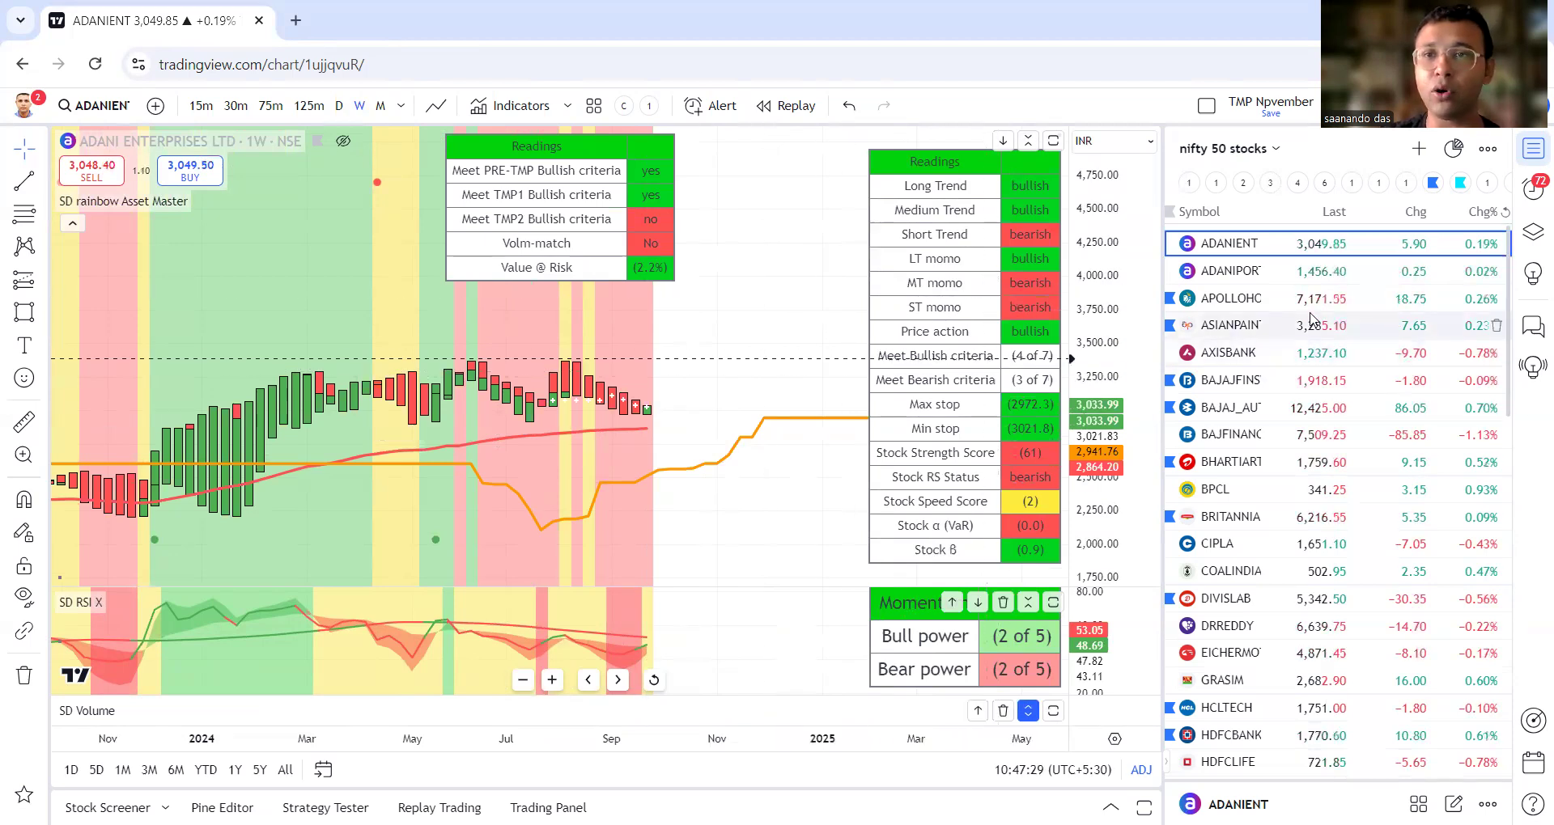
- View the ADANIPORTS weekly chart from the nifty 50 stocks watchlist with automatic price scaling
{"action": "left_click", "coordinate": [1230, 271]}
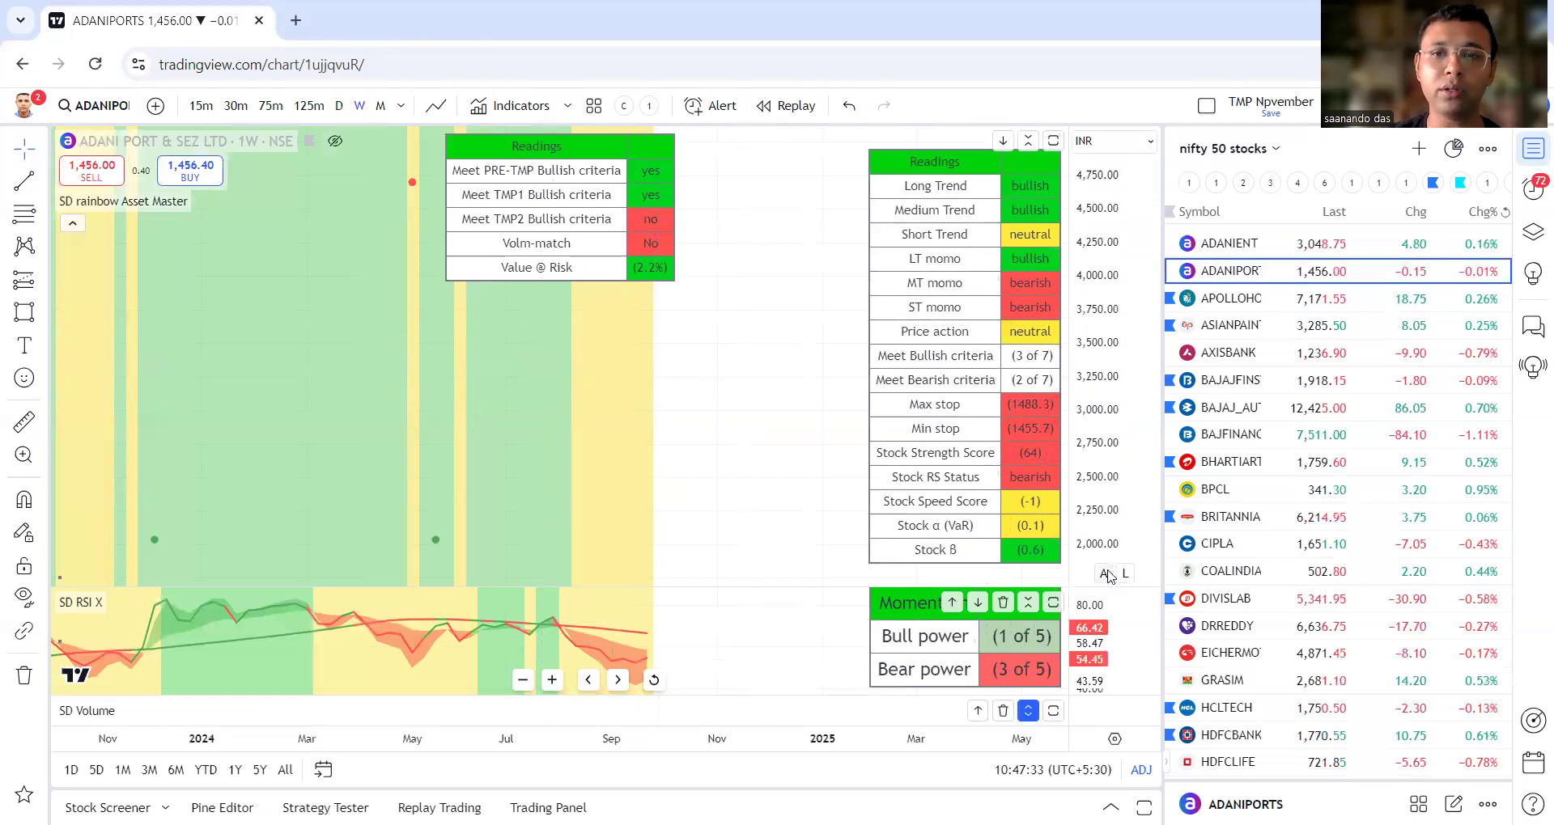
{"action": "left_click", "coordinate": [1106, 573]}
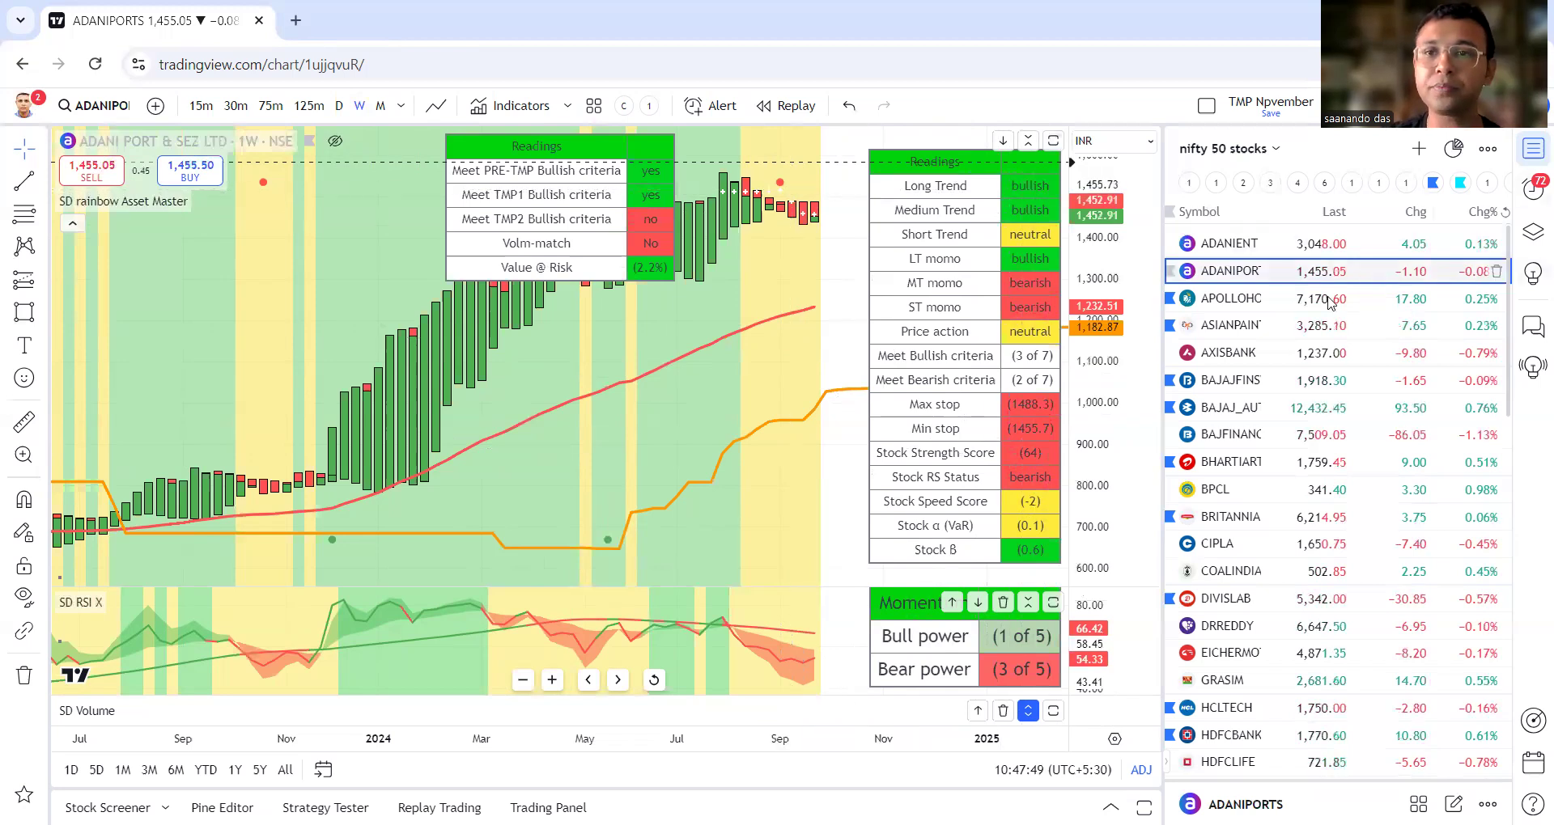
- Load the APOLLOHOSP weekly chart from the watchlist and show its price line over the indicator bars again
{"action": "left_click", "coordinate": [1305, 306]}
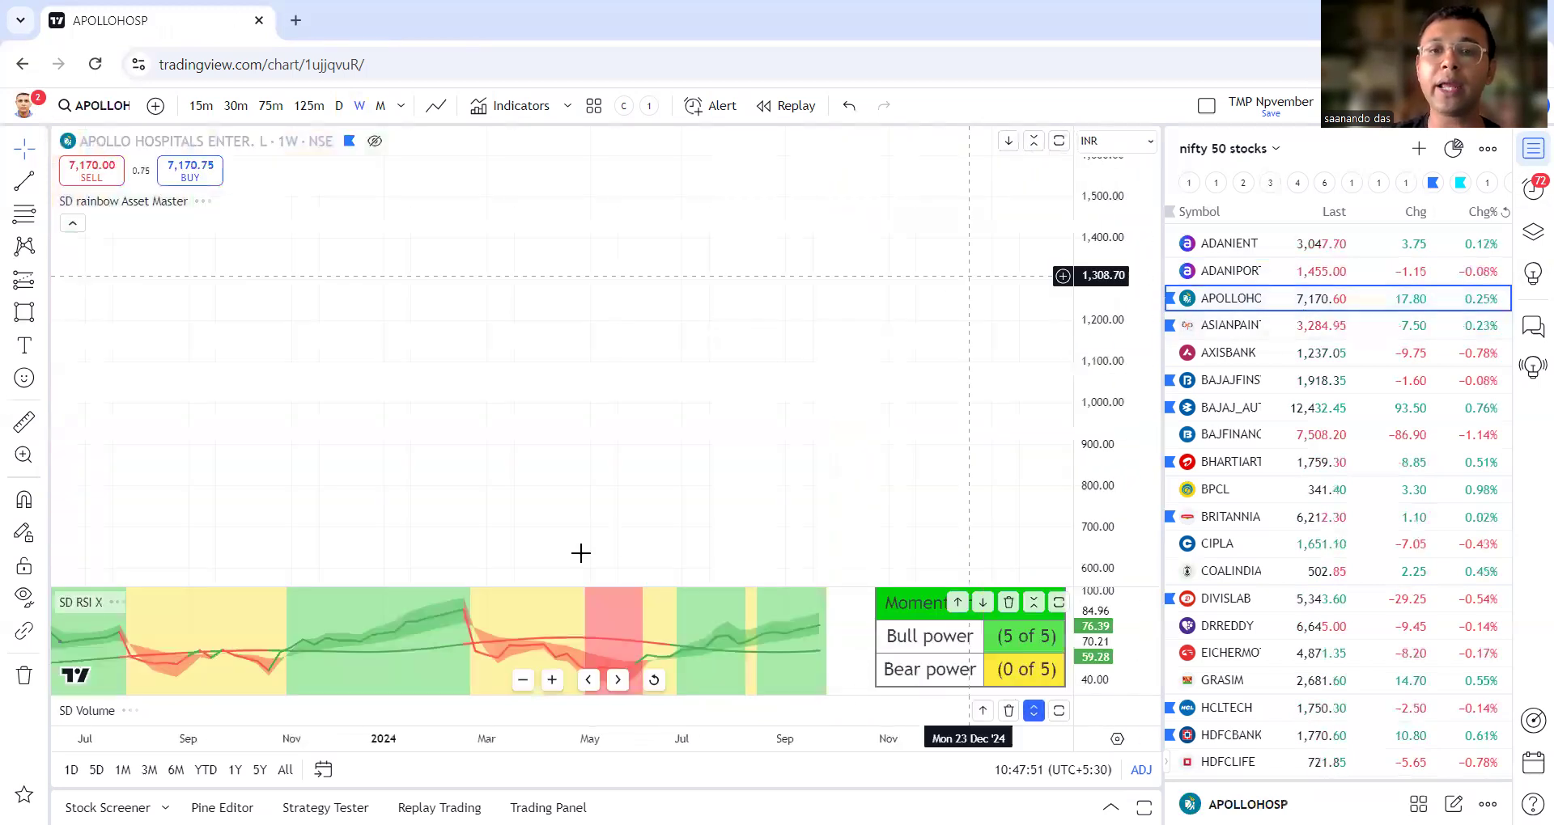
{"action": "scroll", "coordinate": [575, 550], "scroll_direction": "up", "scroll_amount": 3}
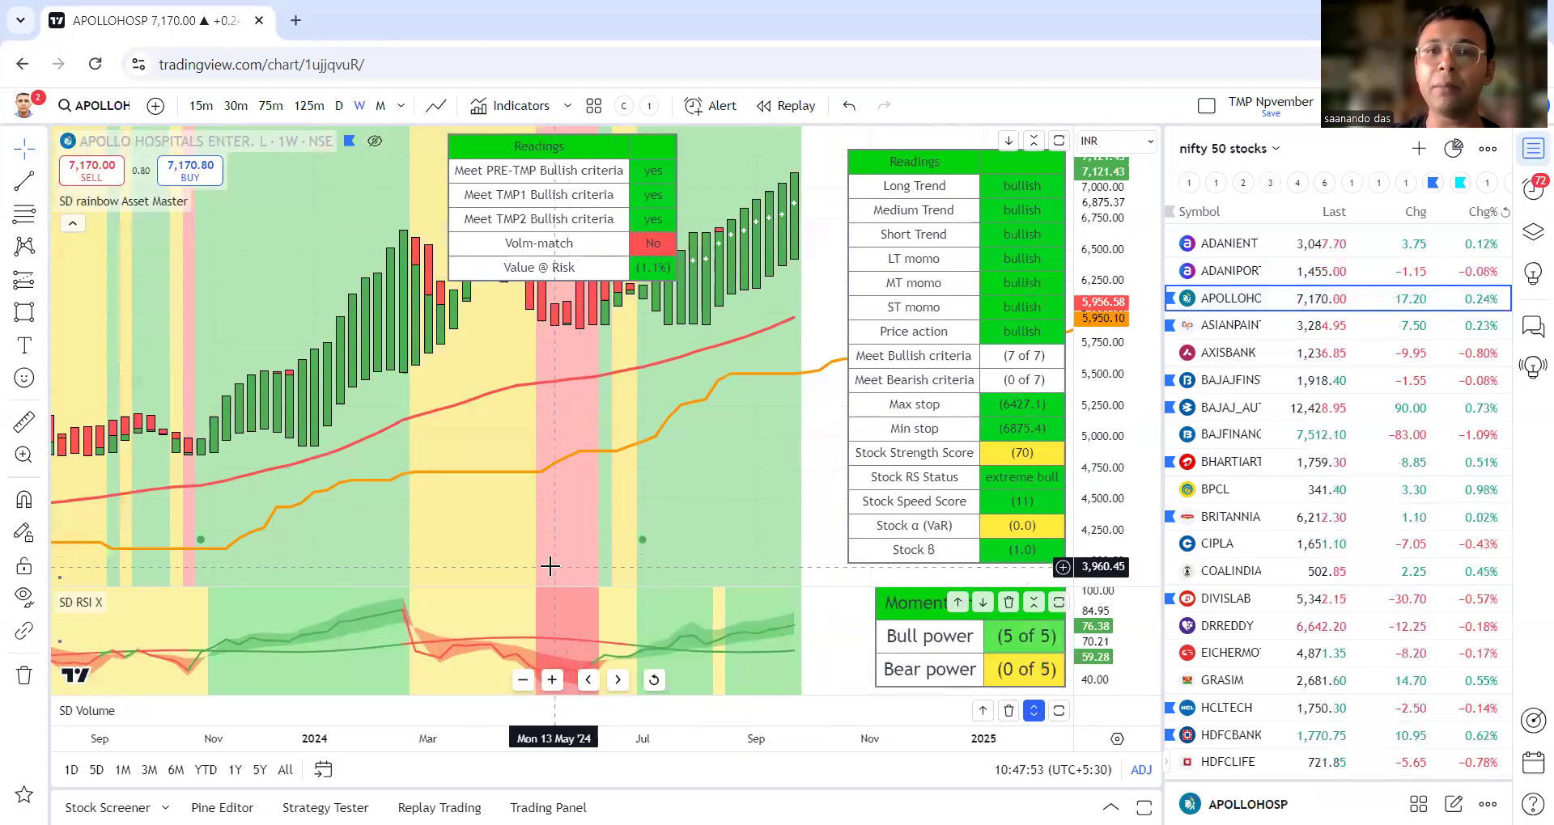
{"action": "mouse_move", "coordinate": [619, 574]}
{"action": "left_mouse_down"}
{"action": "mouse_move", "coordinate": [662, 572]}
{"action": "mouse_move", "coordinate": [610, 571]}
{"action": "left_mouse_up"}
{"action": "left_click_drag", "start_coordinate": [1124, 240], "coordinate": [1124, 277]}
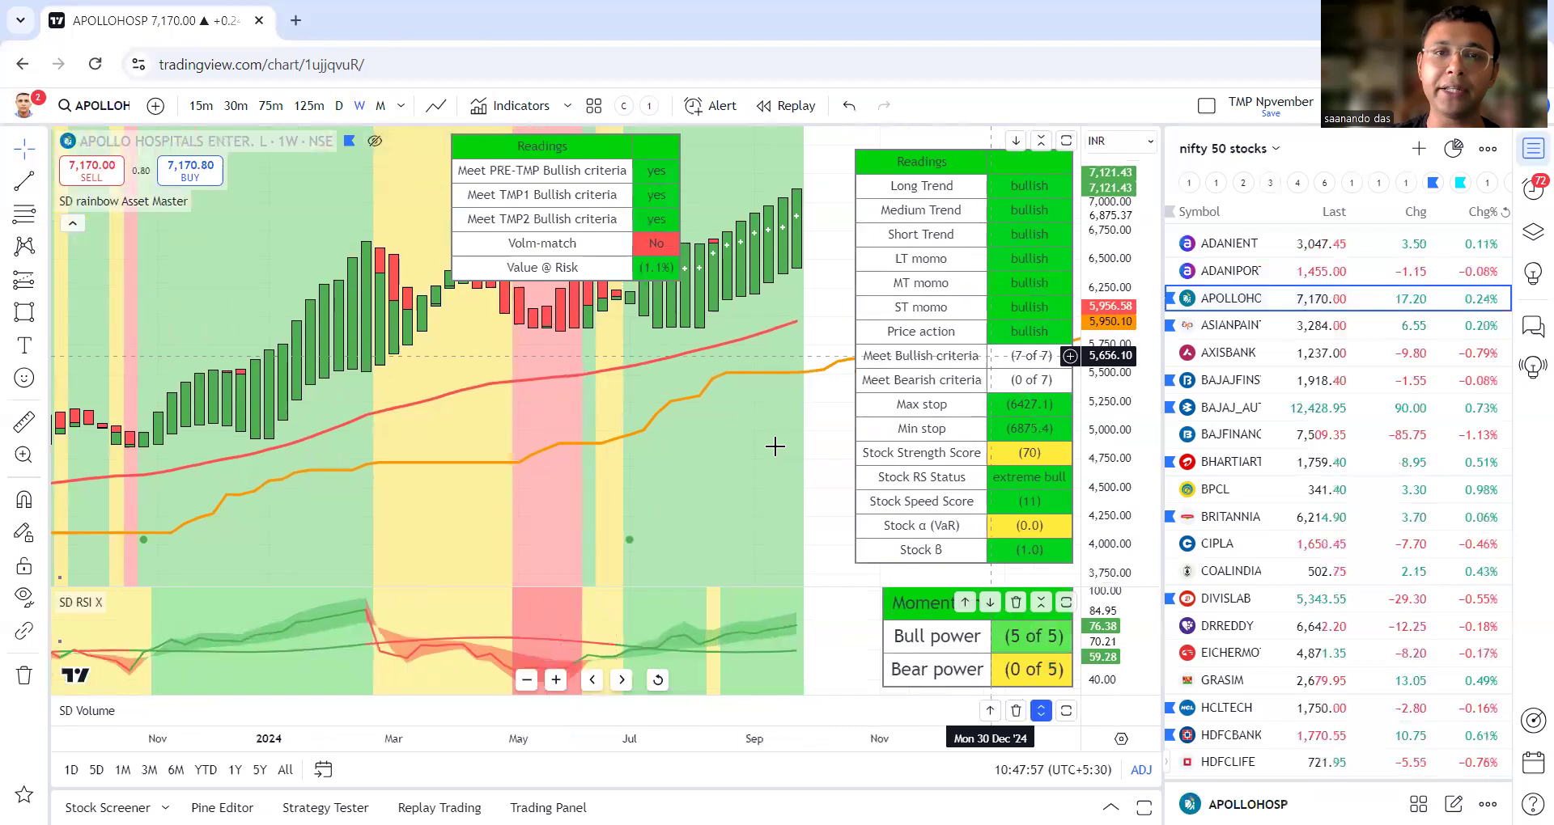
{"action": "left_click_drag", "start_coordinate": [770, 464], "coordinate": [714, 573]}
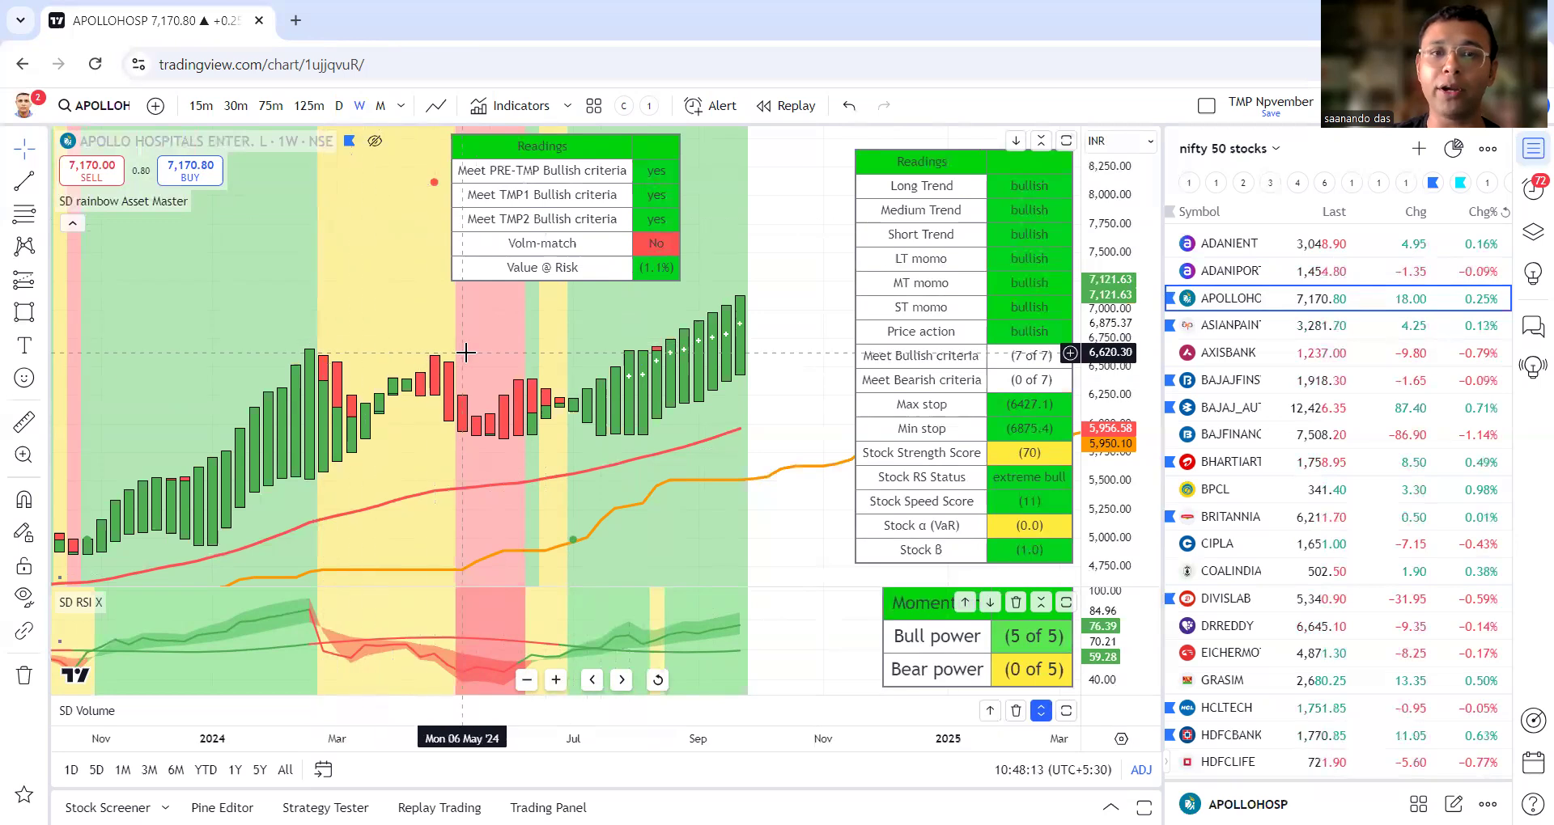
{"action": "left_click", "coordinate": [374, 140]}
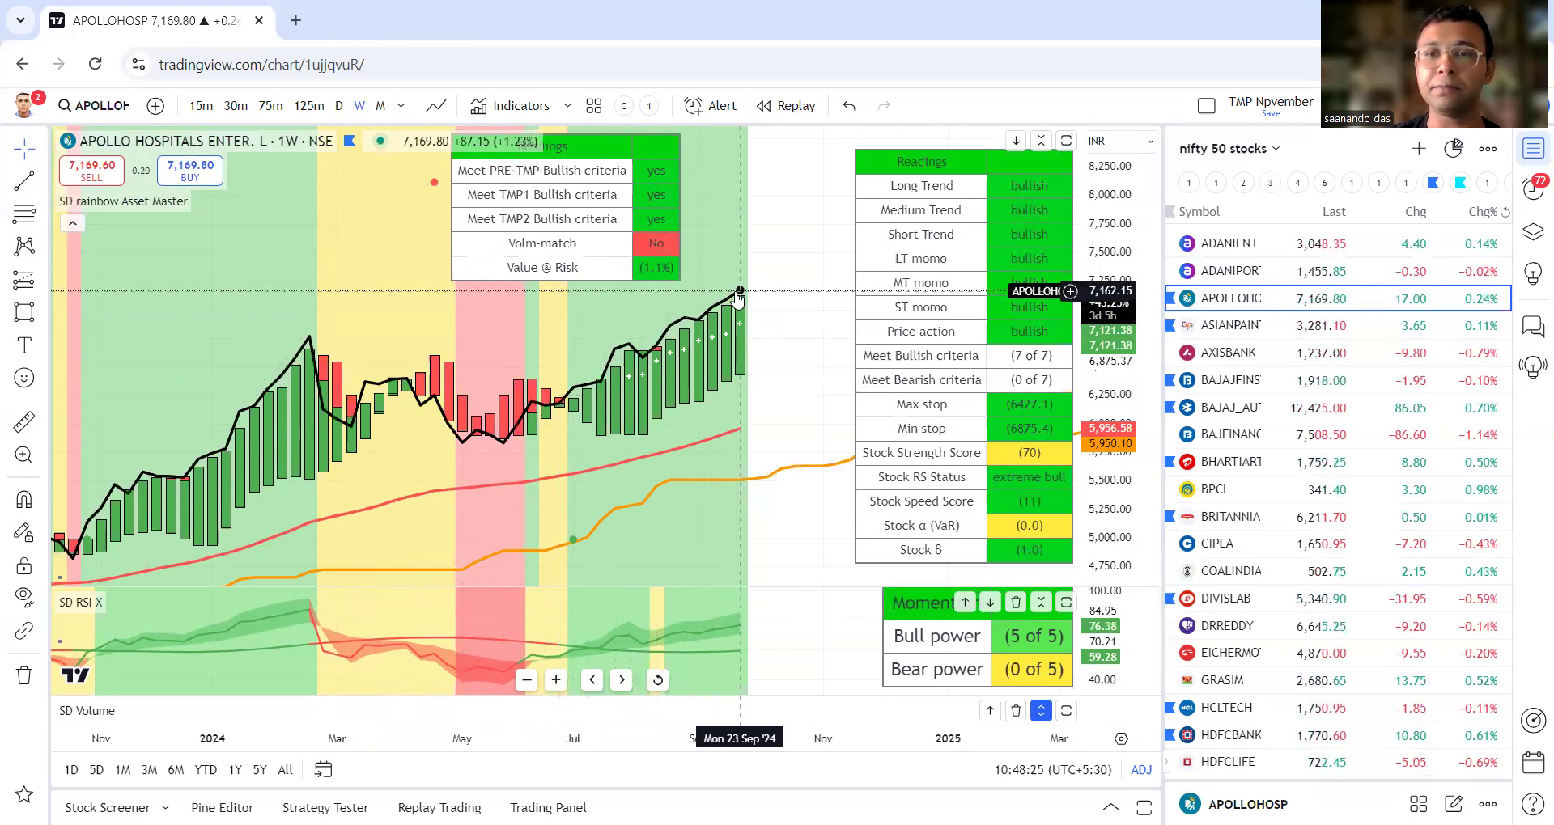
- Load the ASIANPAINT weekly chart from the watchlist, compressed enough to show its 2024 price action
{"action": "key", "text": "Down"}
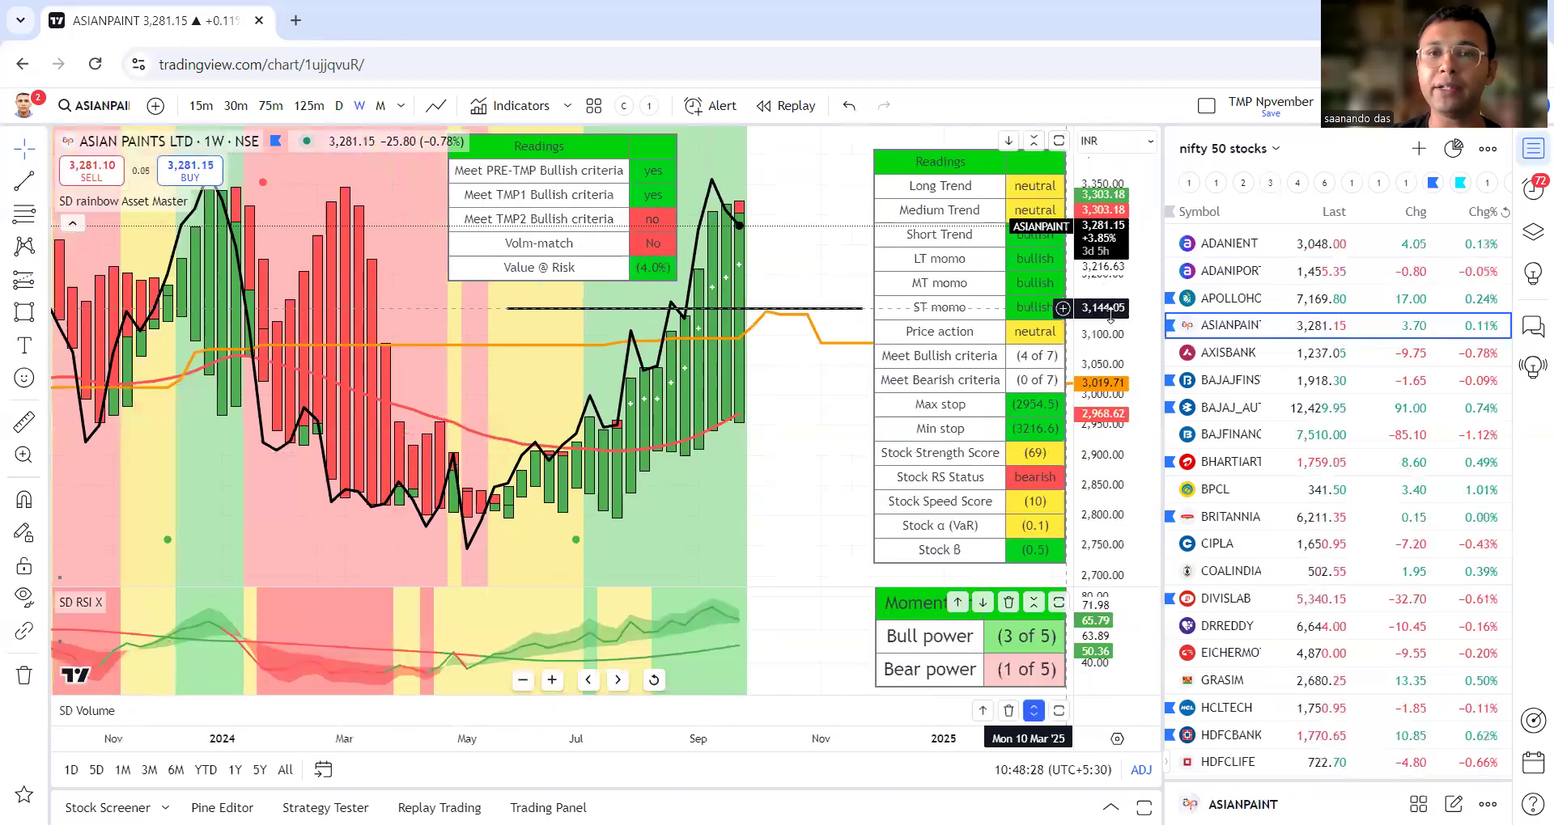
{"action": "left_click_drag", "start_coordinate": [1108, 346], "coordinate": [1091, 489]}
{"action": "scroll", "coordinate": [766, 522], "scroll_direction": "down", "scroll_amount": 1}
{"action": "scroll", "coordinate": [754, 512], "scroll_direction": "down", "scroll_amount": 1}
{"action": "left_click_drag", "start_coordinate": [732, 521], "coordinate": [704, 548]}
{"action": "scroll", "coordinate": [705, 548], "scroll_direction": "up", "scroll_amount": 2}
{"action": "scroll", "coordinate": [783, 484], "scroll_direction": "down", "scroll_amount": 2}
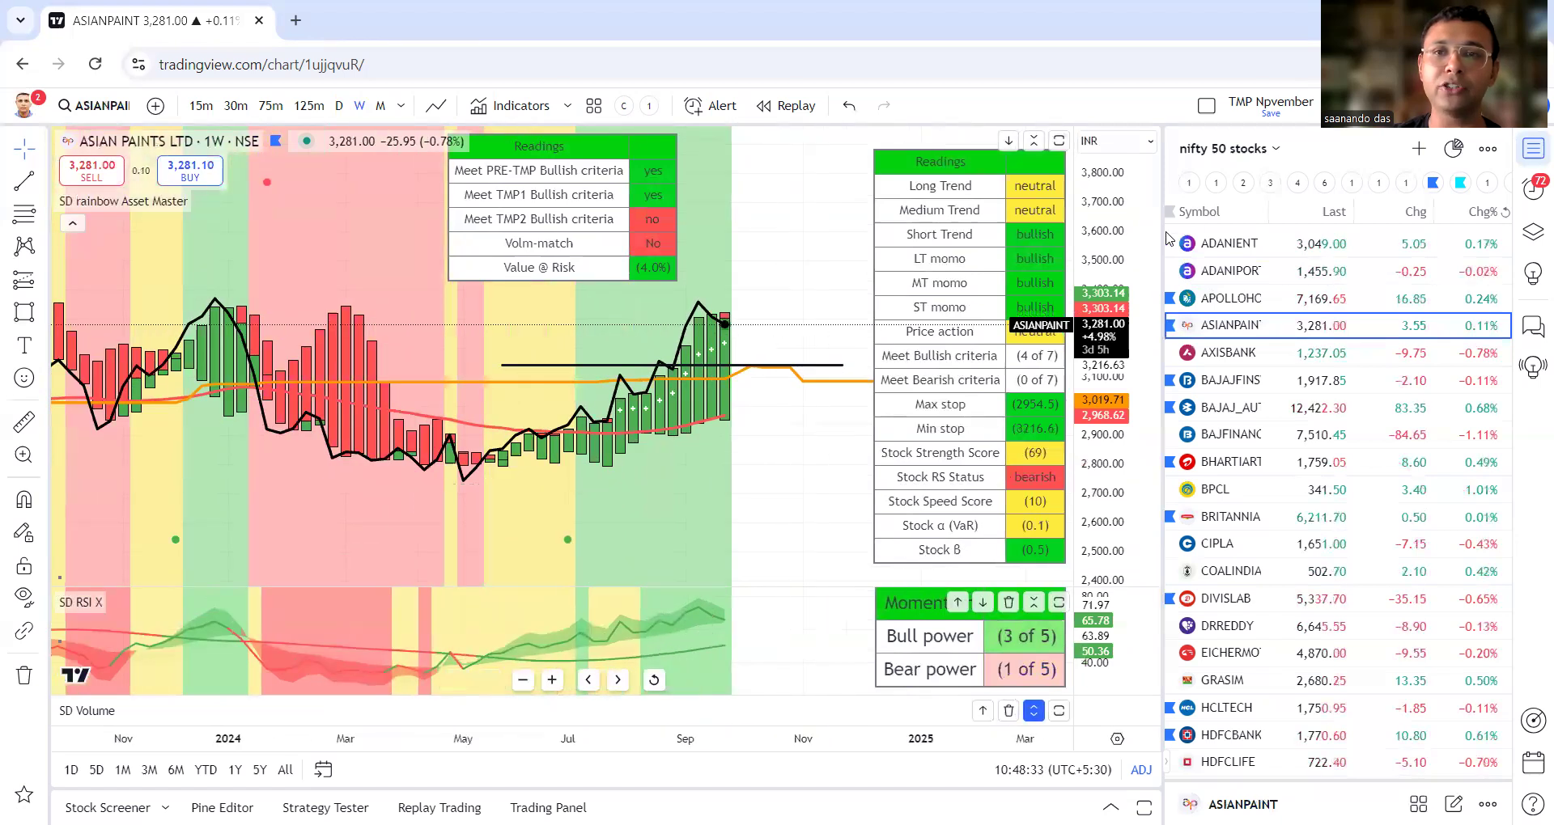
{"action": "scroll", "coordinate": [750, 451], "scroll_direction": "down", "scroll_amount": 3}
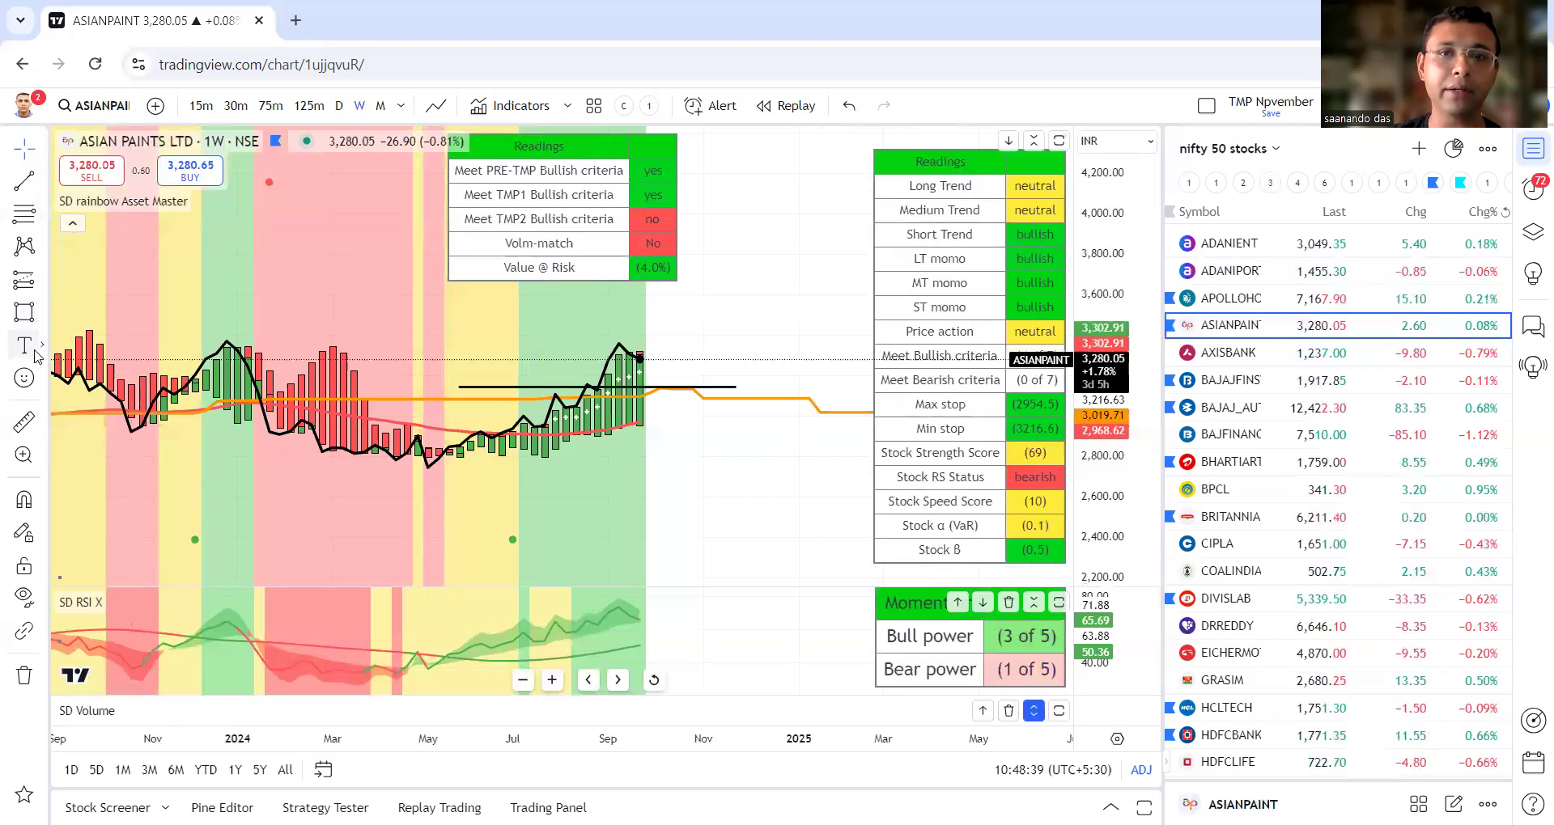
- Draw a Curve beneath the Asian Paints price from 1 Jan 2024 at about 3,002 to 23 Sep 2024 at about 3,353
{"action": "left_click", "coordinate": [44, 314]}
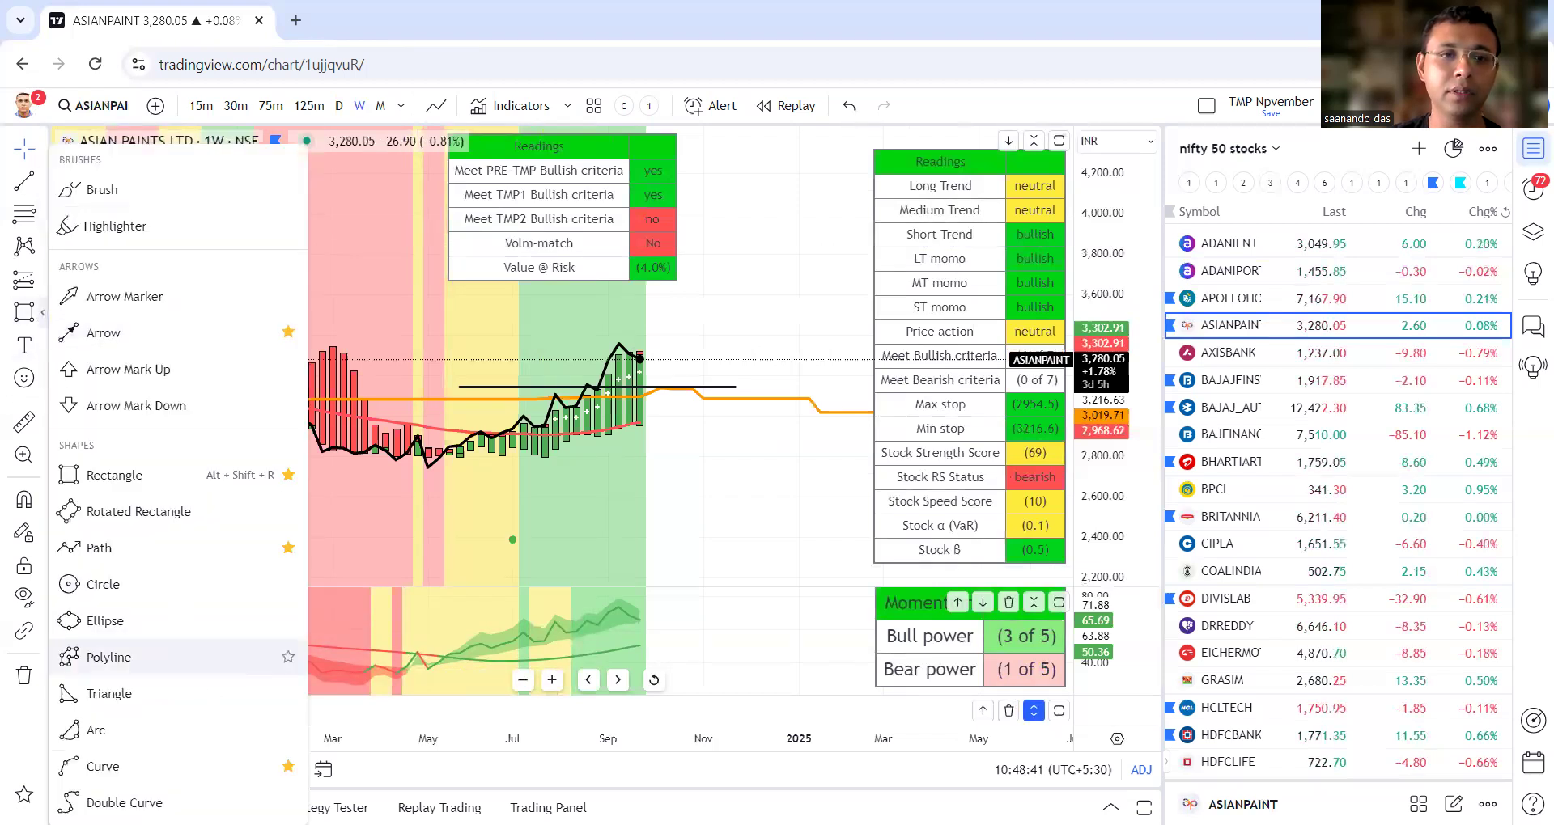
{"action": "left_click", "coordinate": [97, 765]}
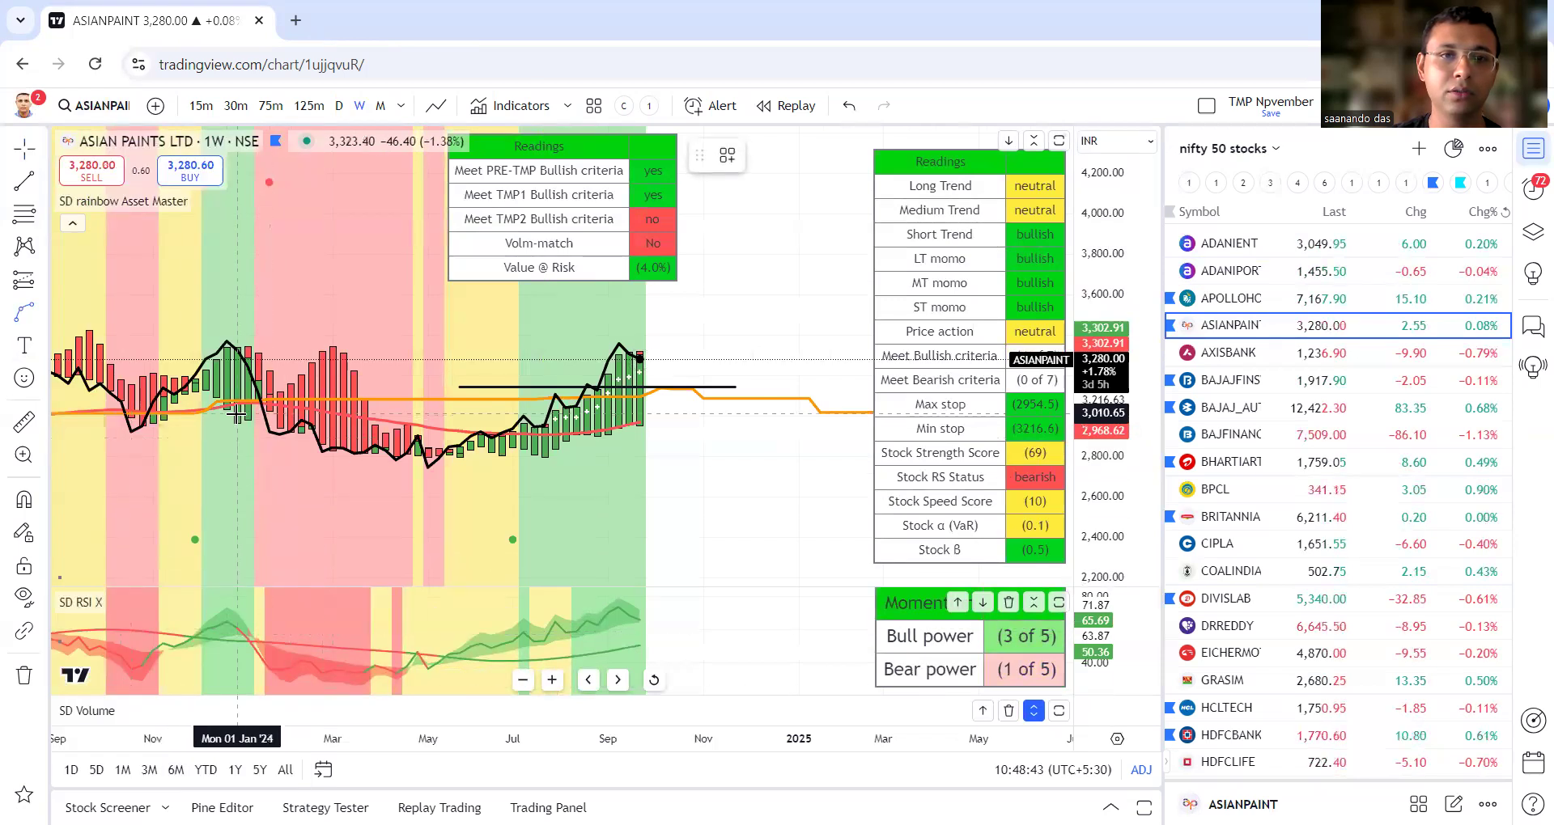
{"action": "left_click_drag", "start_coordinate": [237, 417], "coordinate": [682, 391]}
{"action": "left_click", "coordinate": [676, 377]}
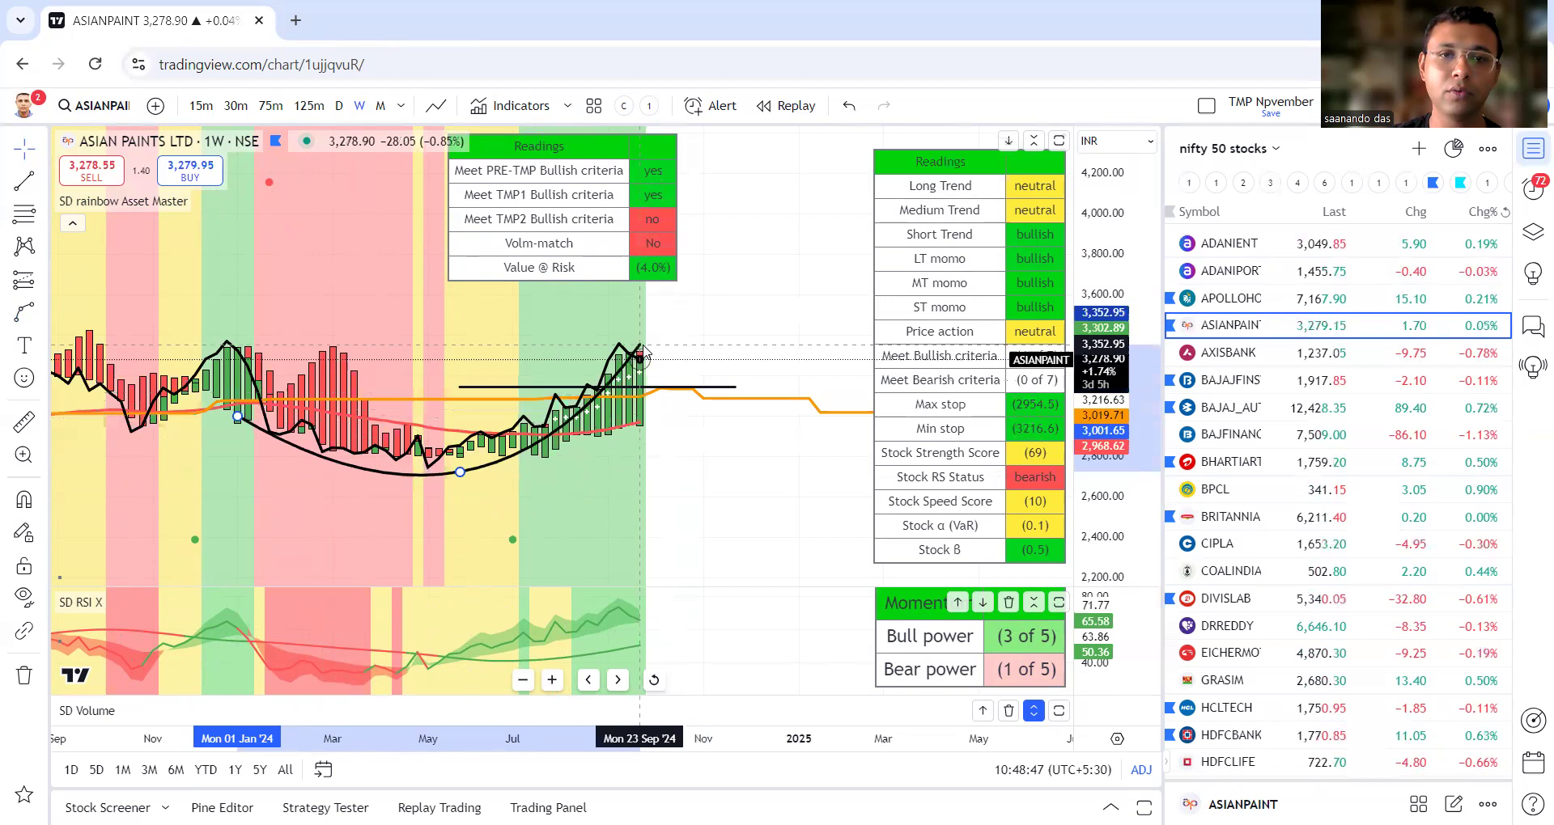
- Reshape the curve into a cup by moving its midpoint to the May low, its start to 26 Dec 2023, and its end to about 3,222
{"action": "mouse_move", "coordinate": [441, 476]}
{"action": "left_mouse_down"}
{"action": "mouse_move", "coordinate": [497, 479]}
{"action": "mouse_move", "coordinate": [485, 469]}
{"action": "left_mouse_up"}
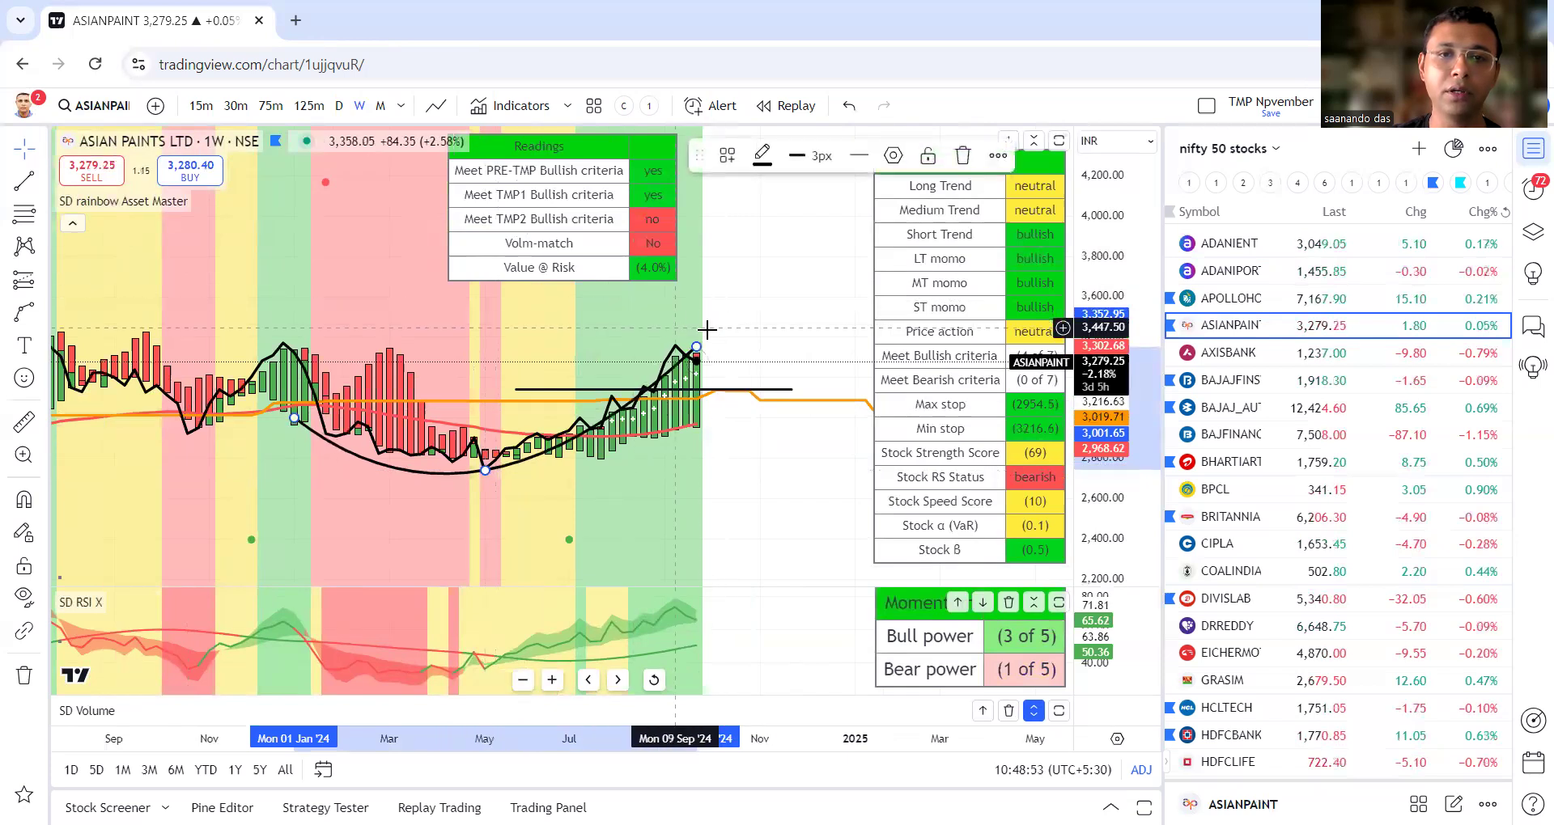
{"action": "left_click_drag", "start_coordinate": [696, 348], "coordinate": [695, 368]}
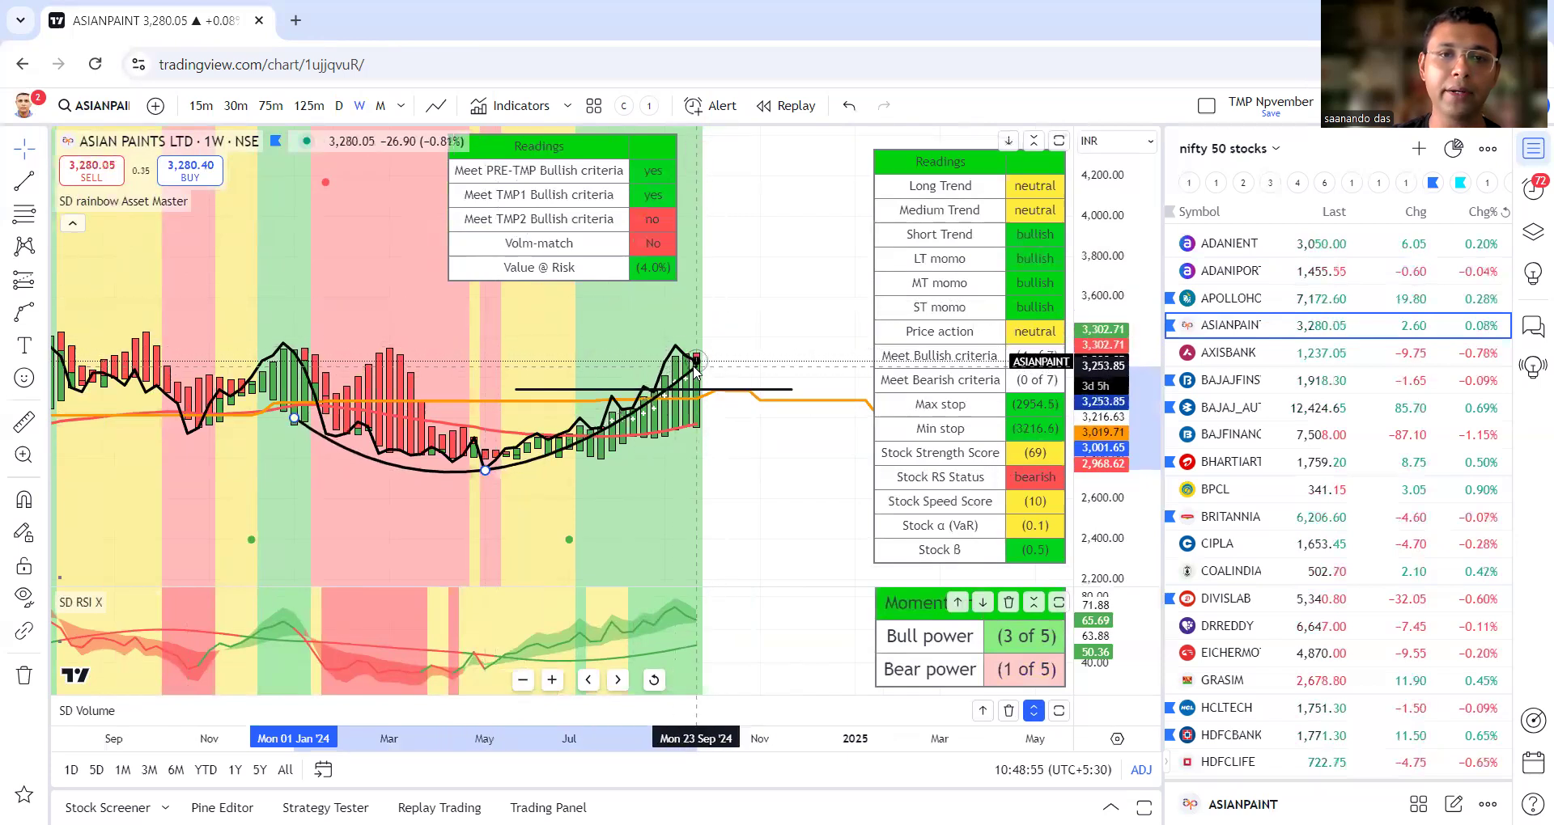
{"action": "left_click", "coordinate": [694, 368]}
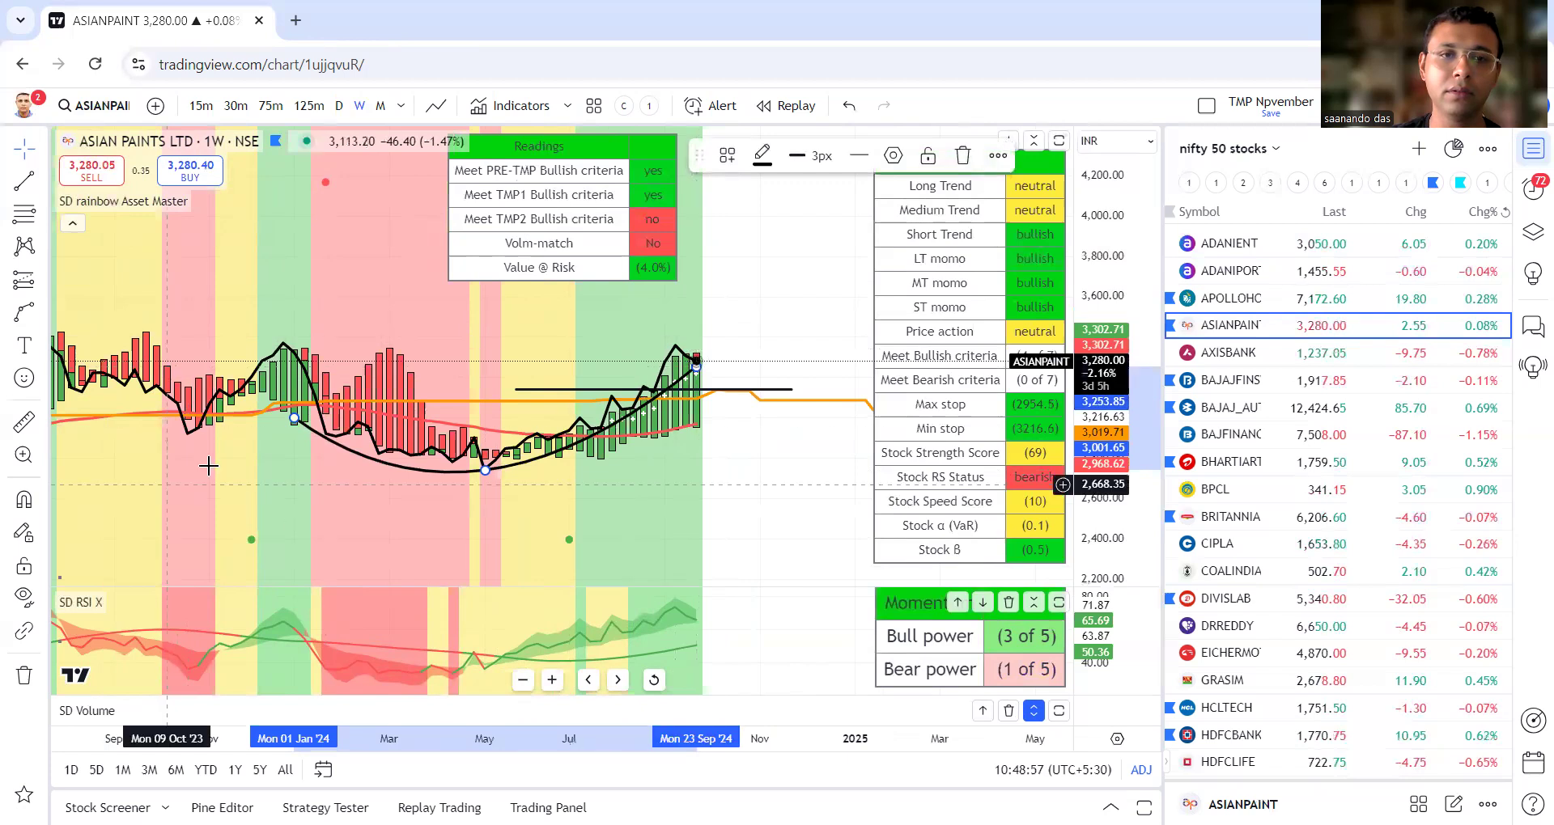
{"action": "left_click_drag", "start_coordinate": [294, 418], "coordinate": [284, 408]}
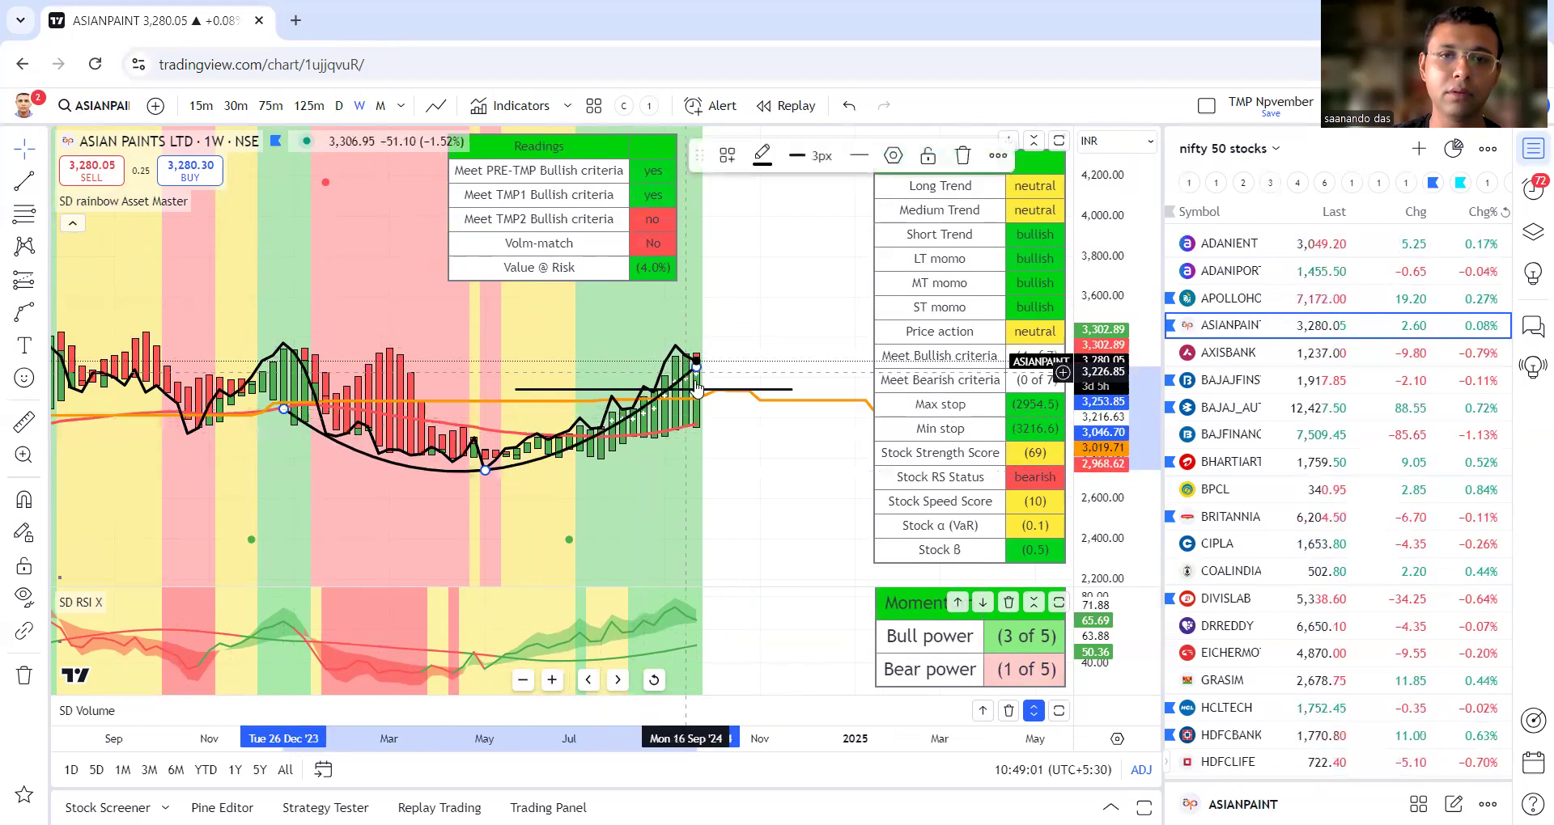
{"action": "left_click_drag", "start_coordinate": [696, 368], "coordinate": [680, 375]}
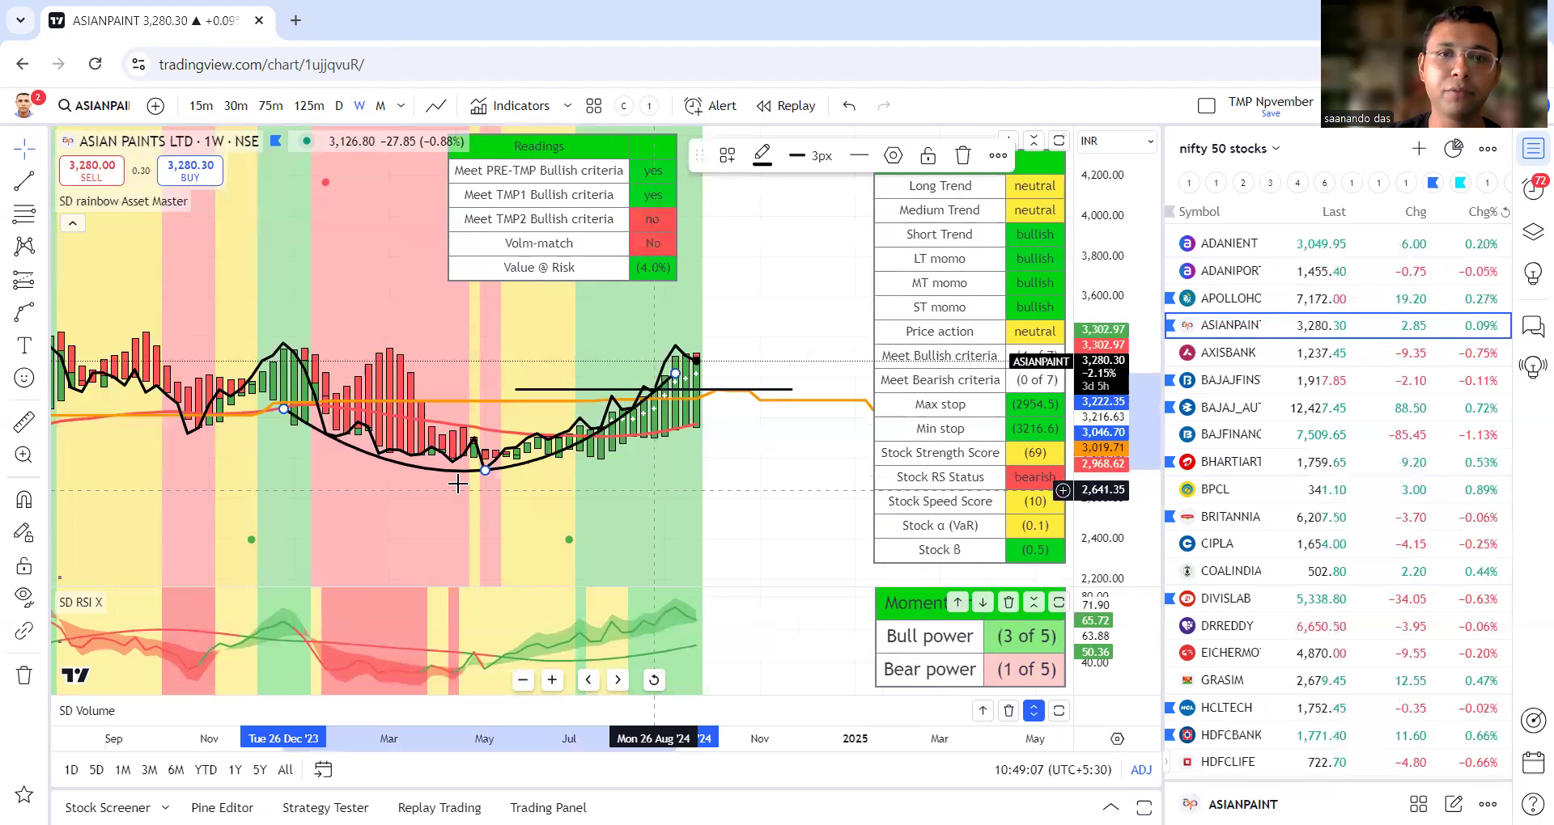
- Draw a small handle curve from 16 Sep 2024 at about 3,231 to 11 Nov 2024 at about 3,177, dipping to the horizontal line
{"action": "left_click", "coordinate": [26, 314]}
{"action": "left_click", "coordinate": [685, 373]}
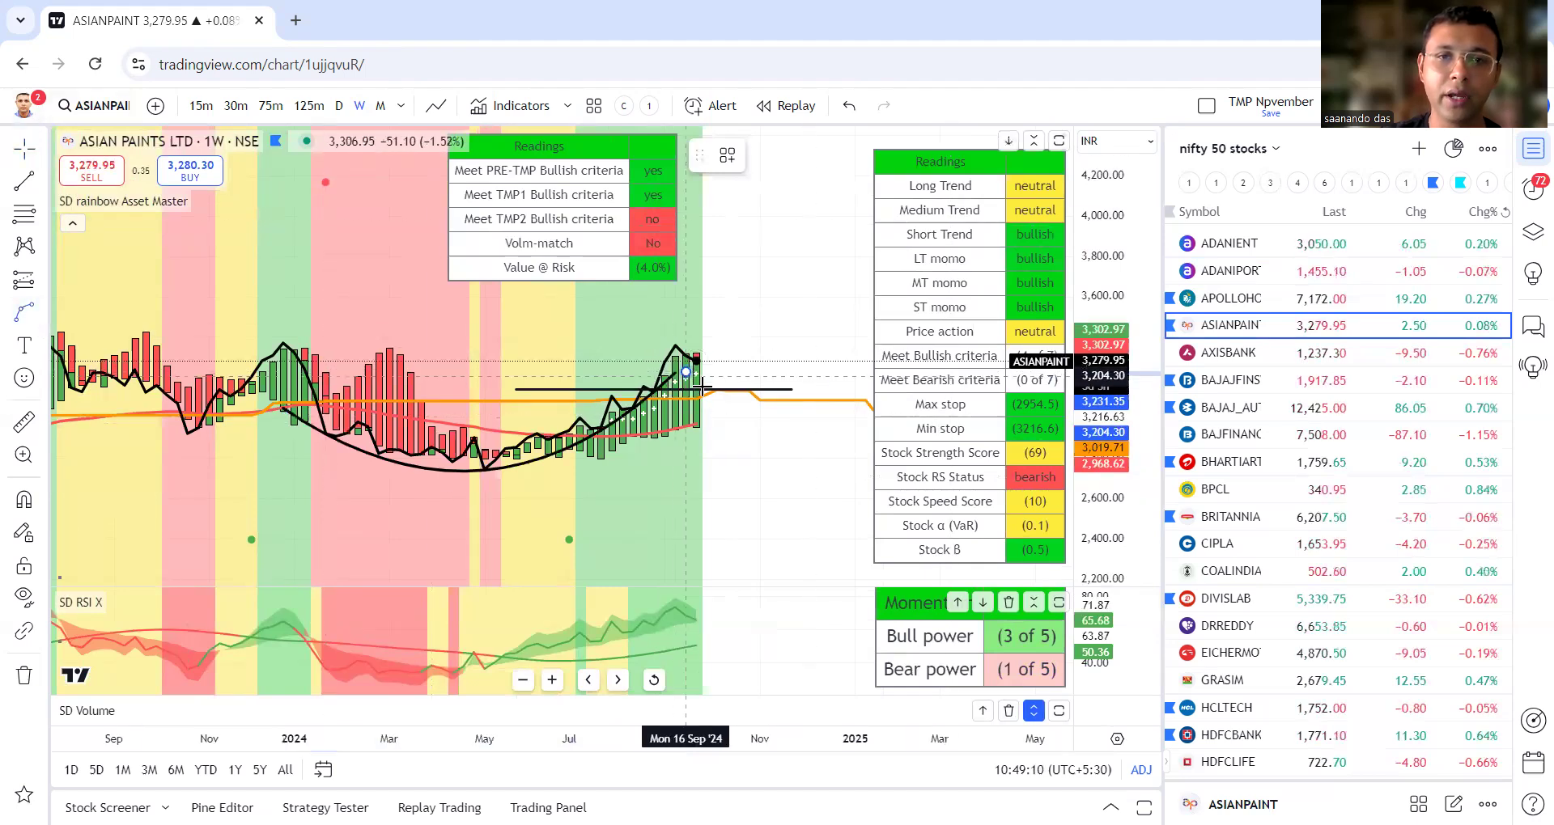
{"action": "left_click", "coordinate": [770, 382]}
{"action": "scroll", "coordinate": [775, 461], "scroll_direction": "down", "scroll_amount": 3}
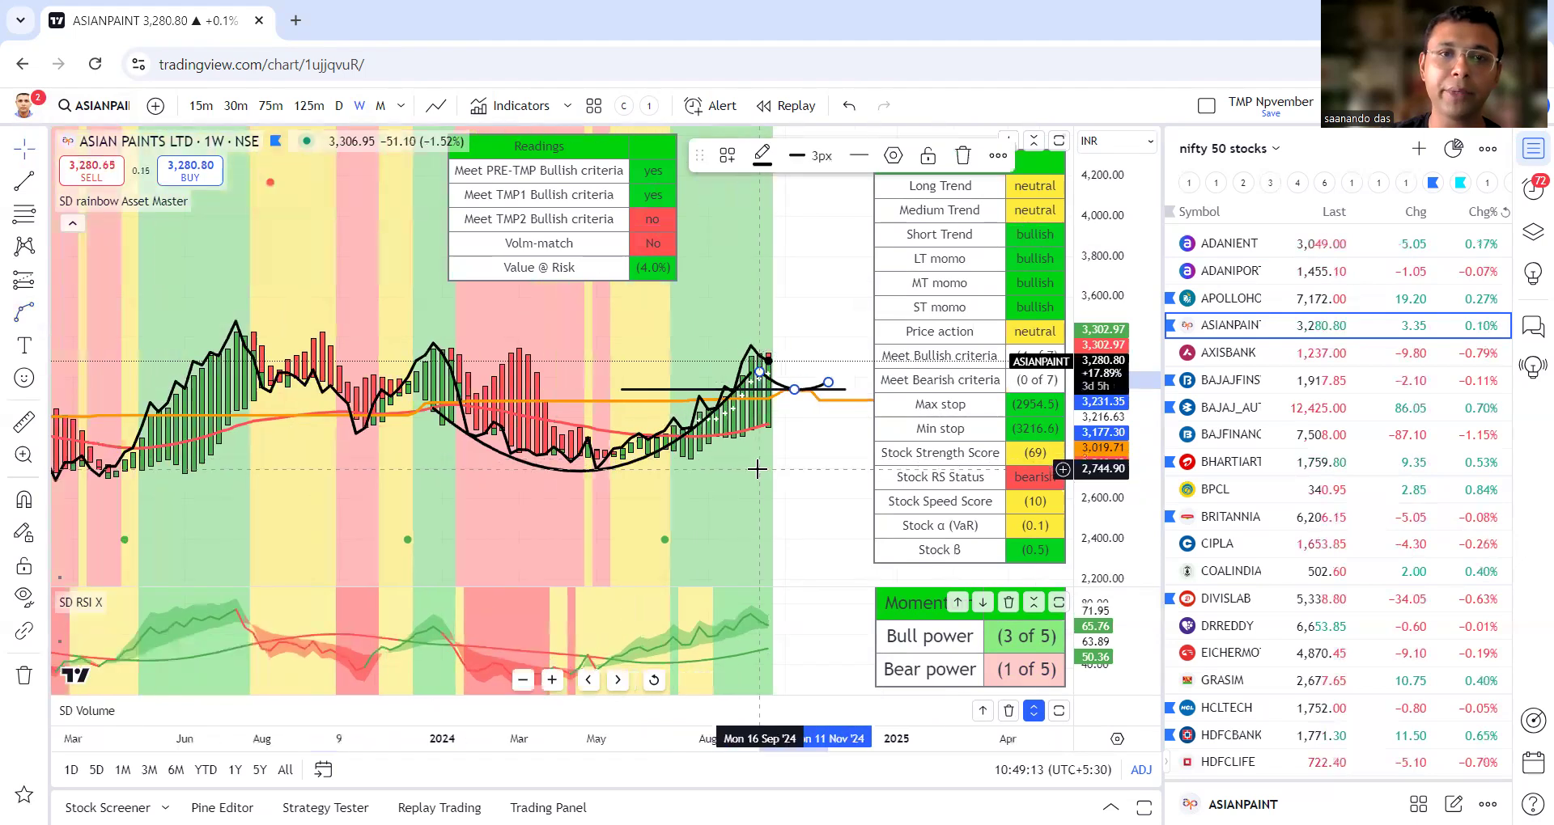
{"action": "scroll", "coordinate": [594, 490], "scroll_direction": "up", "scroll_amount": 1}
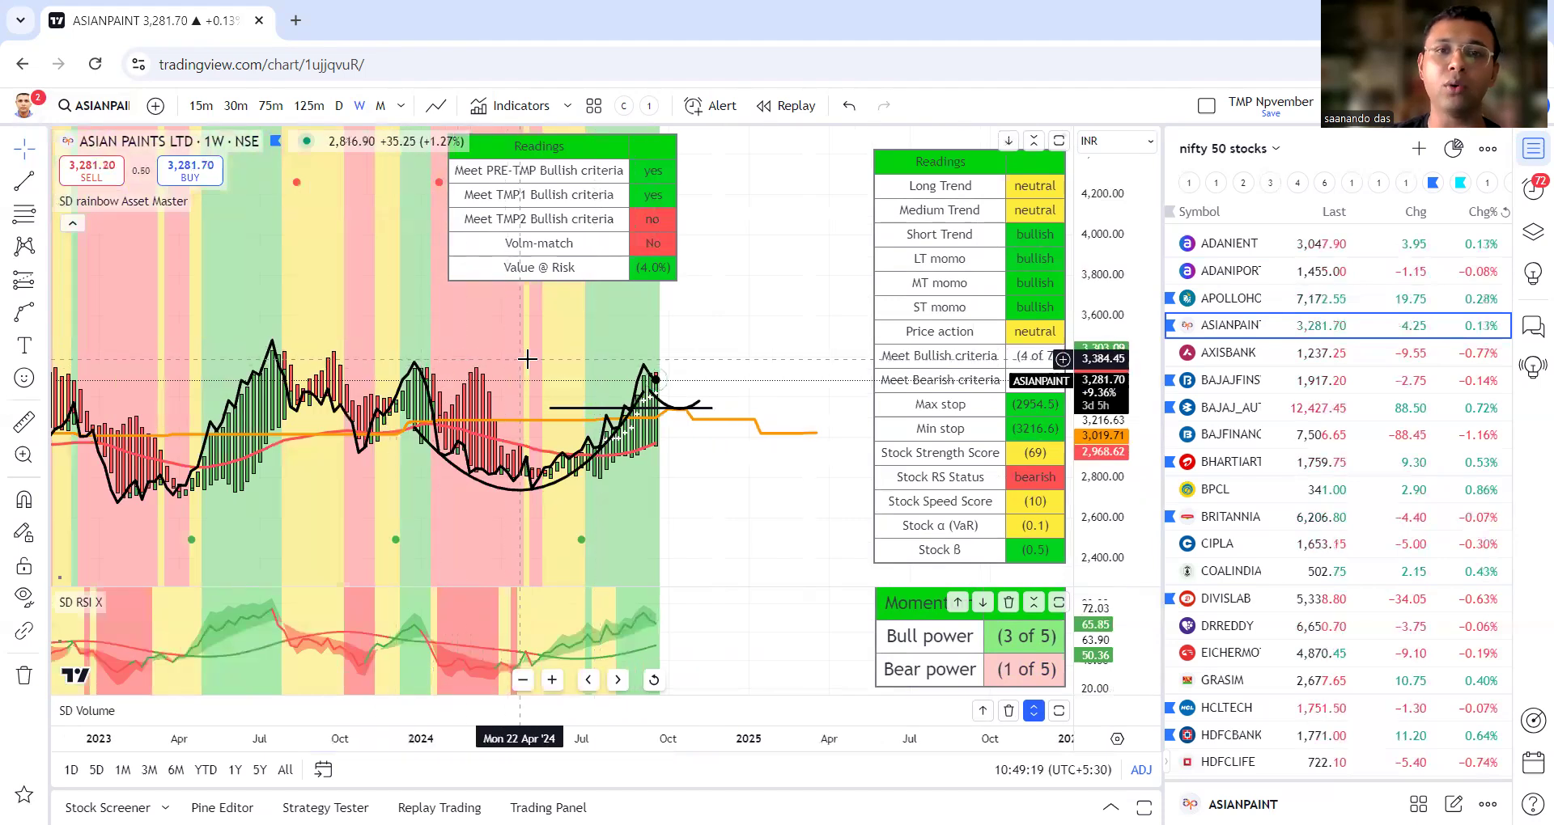
- Create an only-once alert on Asian Paints' SD rainbow Asset Master indicator using one of its stock strength score conditions
{"action": "left_click", "coordinate": [1016, 284]}
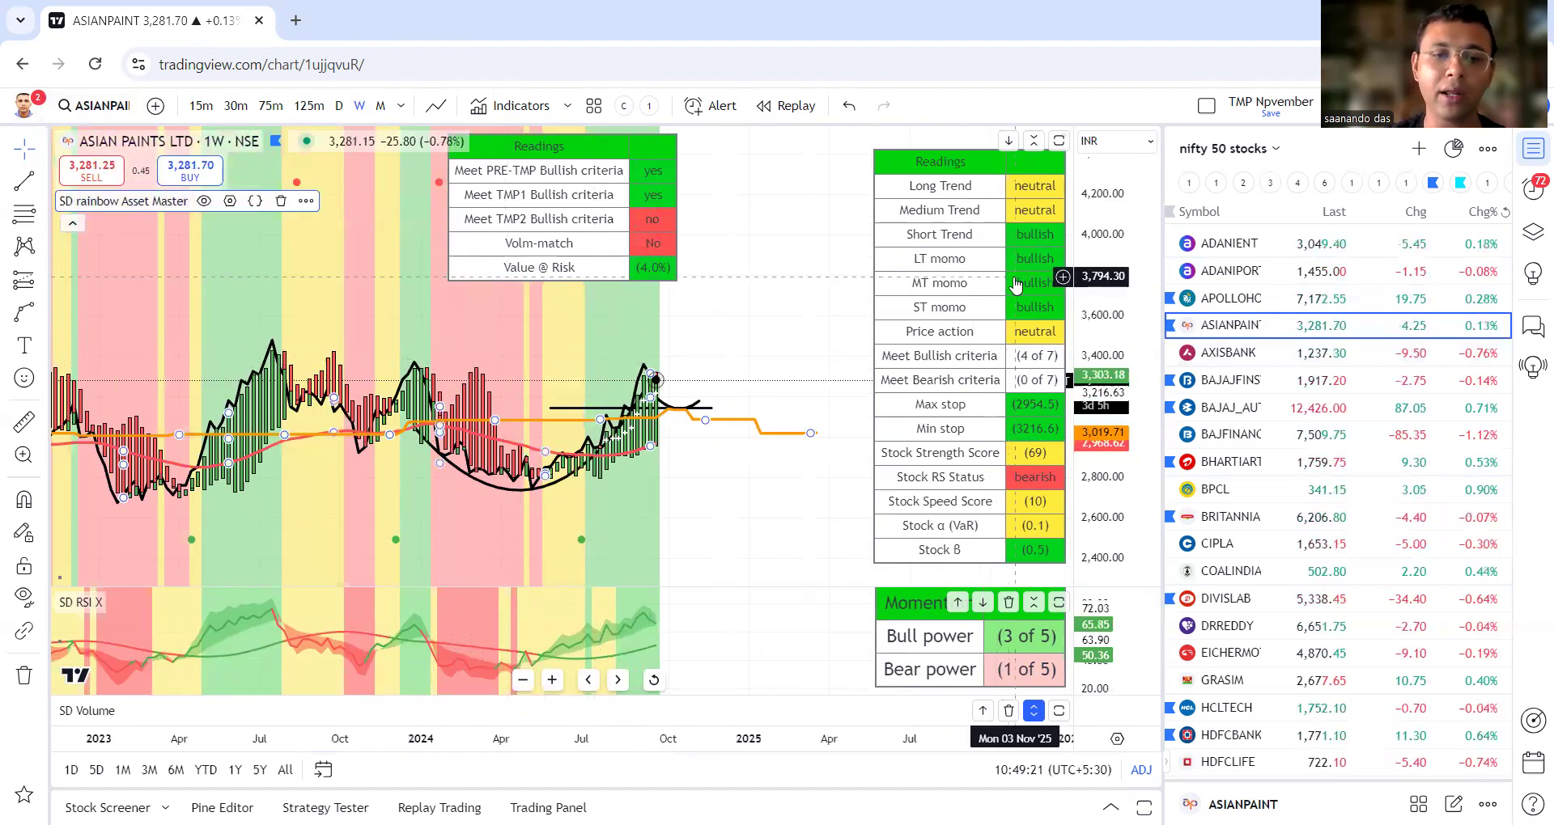
{"action": "key", "text": "alt+a"}
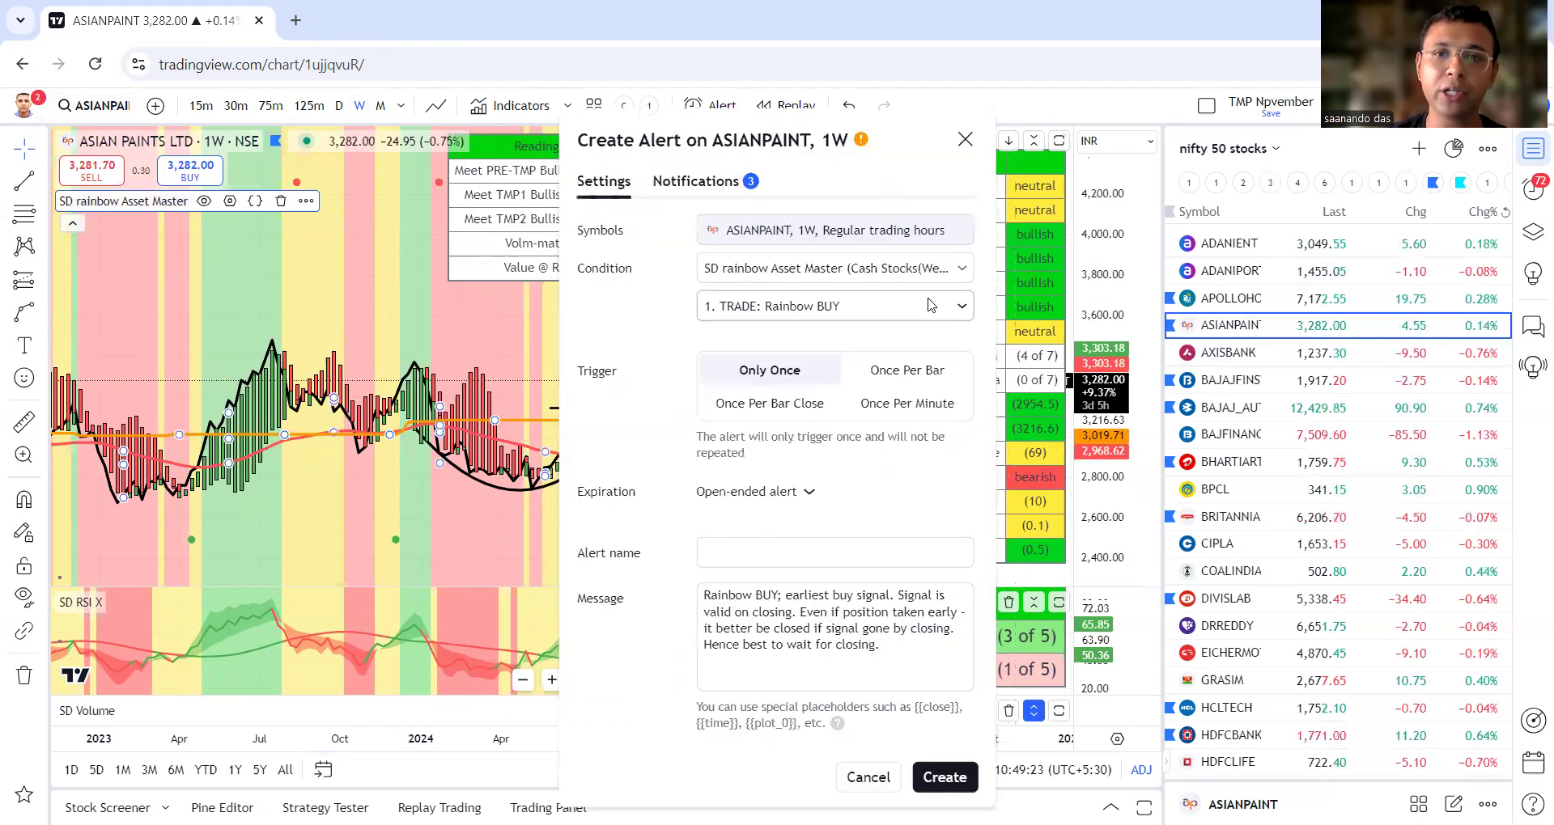
{"action": "left_click", "coordinate": [874, 306]}
{"action": "scroll", "coordinate": [882, 475], "scroll_direction": "down", "scroll_amount": 1}
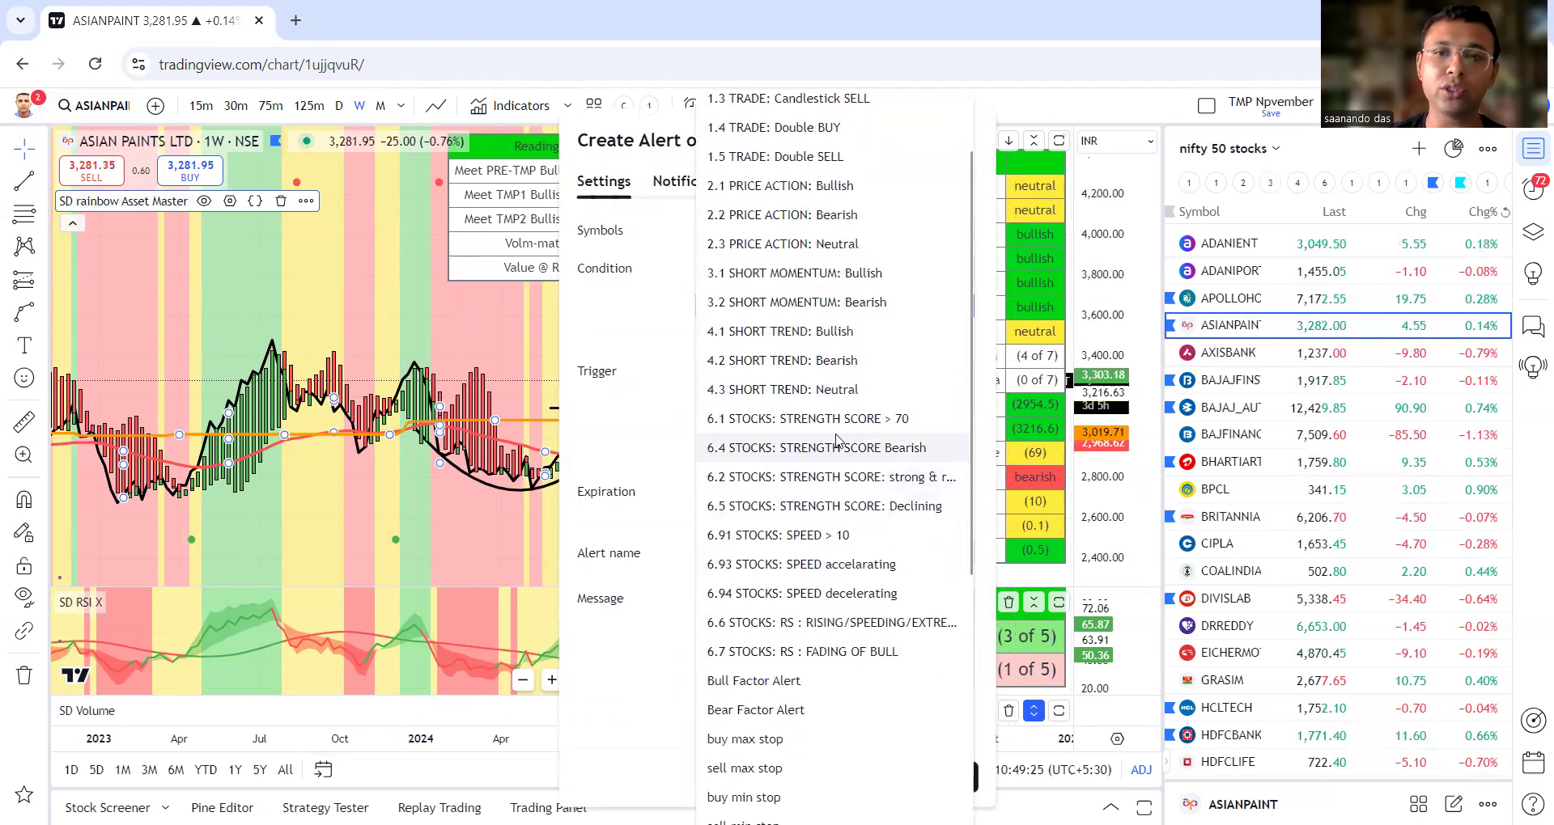
{"action": "left_click", "coordinate": [961, 445]}
{"action": "left_click", "coordinate": [944, 777]}
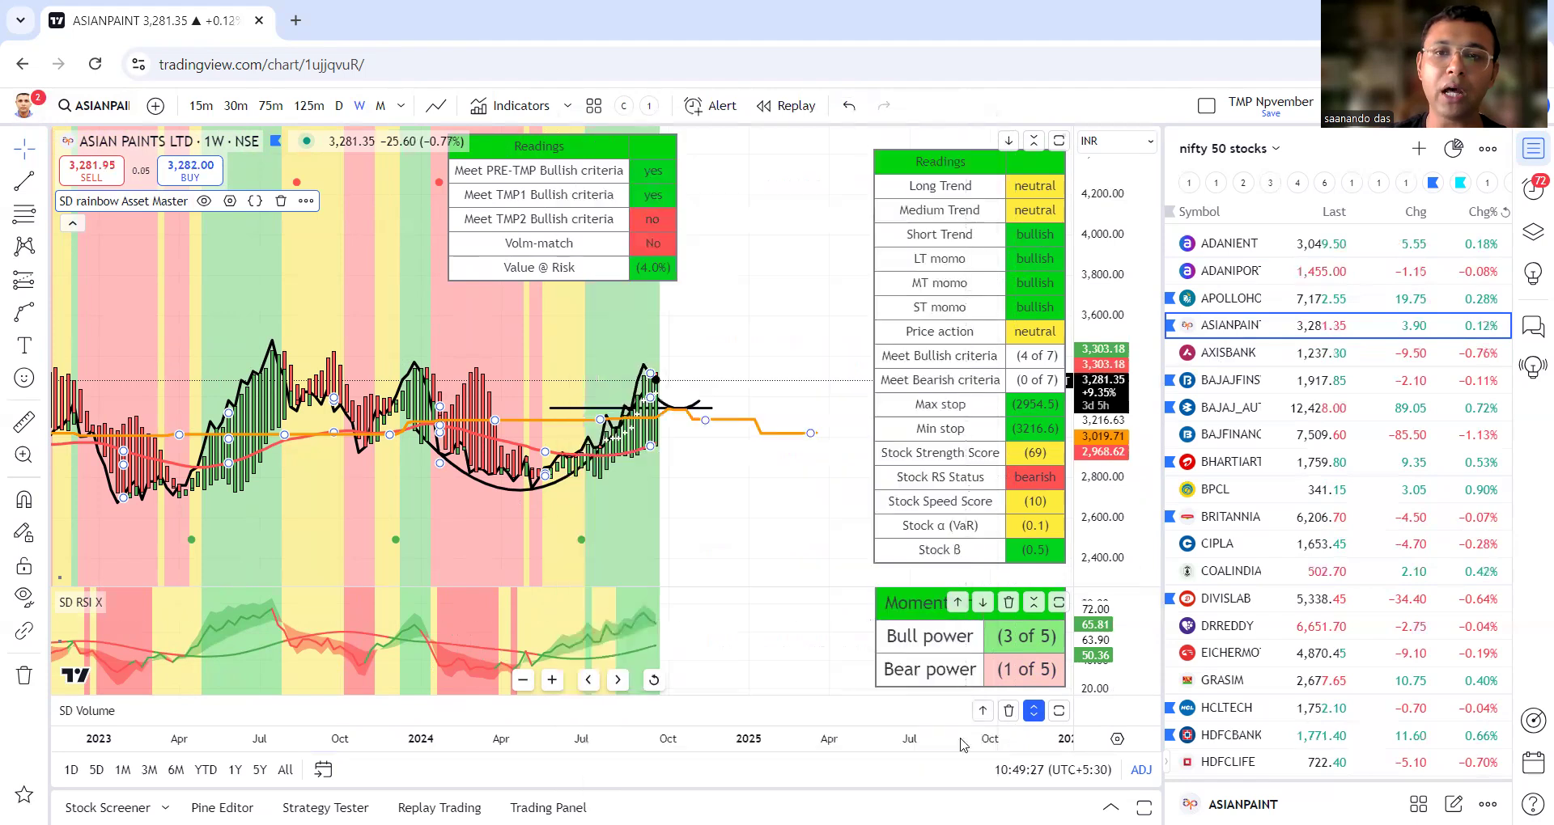
- Create a second only-once alert on the SD rainbow Asset Master indicator with the condition 6.6 STOCKS: RS : RISING/SPEEDING
{"action": "key", "text": "alt+a"}
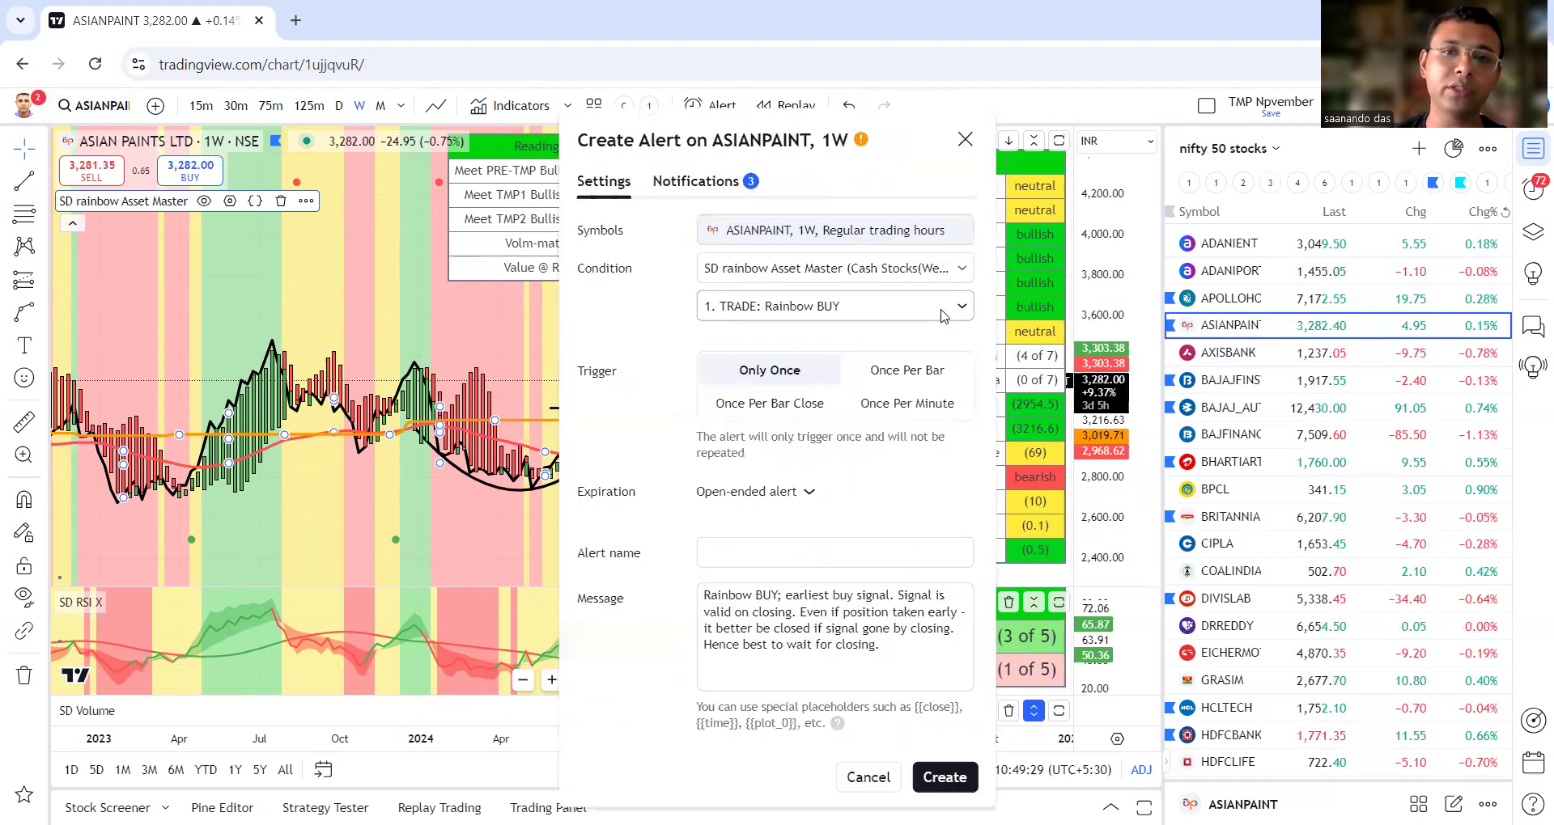
{"action": "left_click", "coordinate": [841, 319]}
{"action": "scroll", "coordinate": [842, 319], "scroll_direction": "down", "scroll_amount": 5}
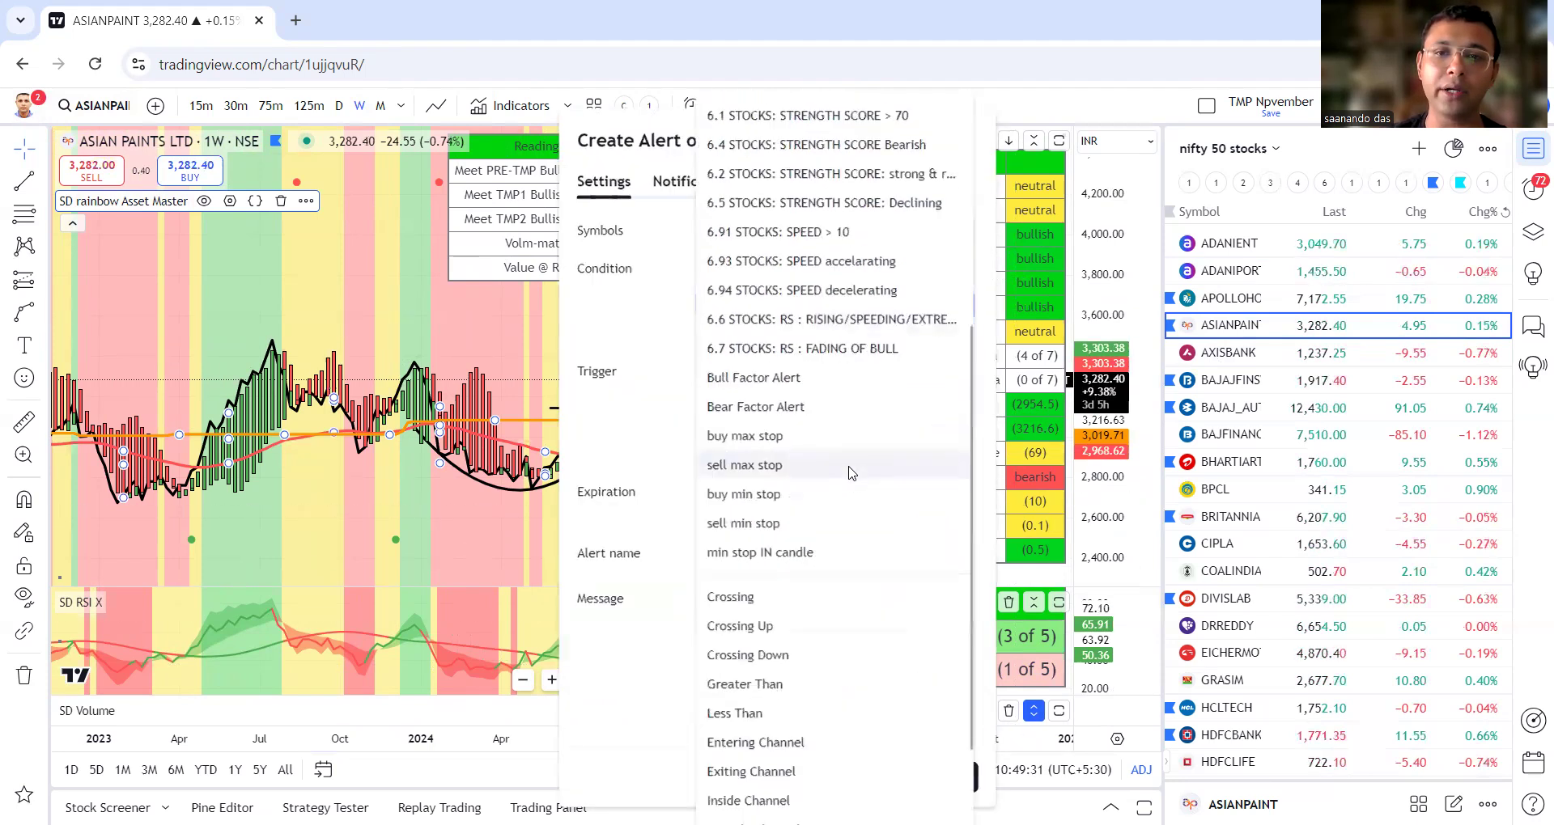
{"action": "left_click", "coordinate": [841, 319]}
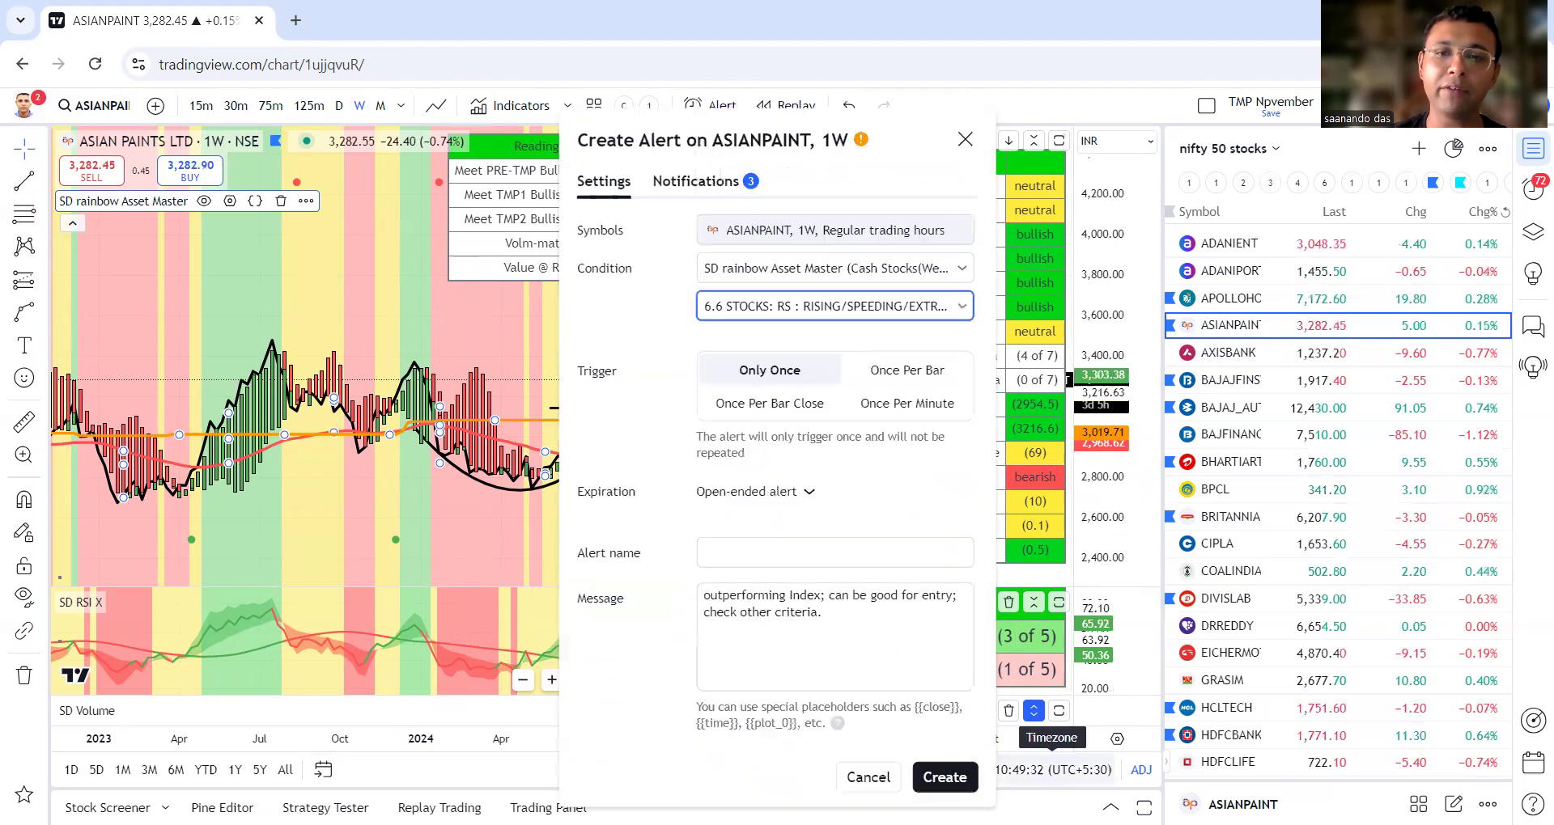
{"action": "left_click", "coordinate": [944, 777]}
- Draw a level trend line at about 3,366 from the 26 Dec 2023 peak to about mid-November 2024, across the cup's rim
{"action": "left_click", "coordinate": [831, 335]}
{"action": "scroll", "coordinate": [701, 351], "scroll_direction": "up", "scroll_amount": 2}
{"action": "scroll", "coordinate": [712, 399], "scroll_direction": "up", "scroll_amount": 2}
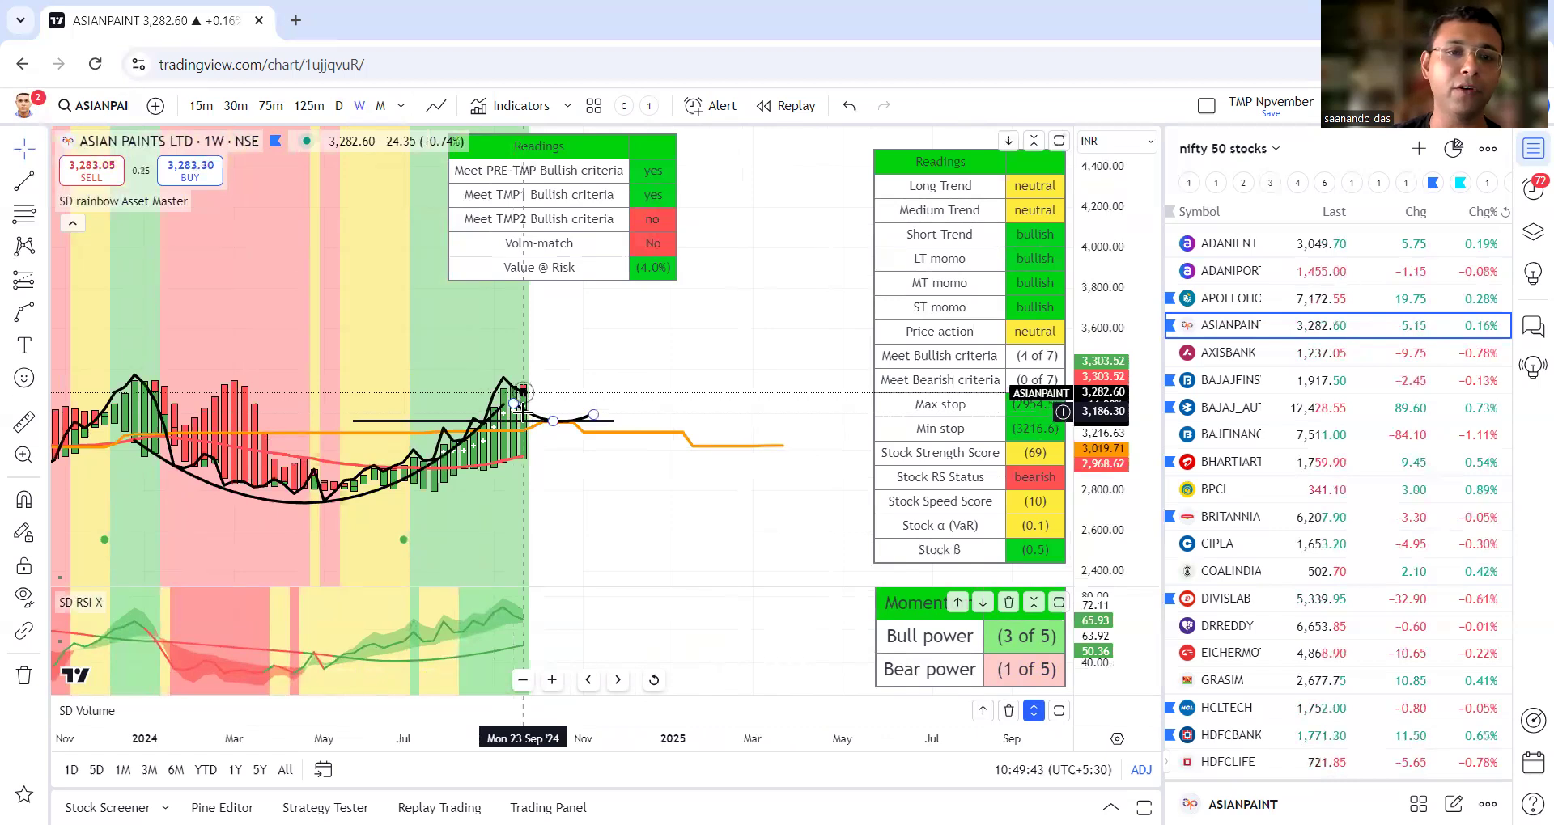
{"action": "scroll", "coordinate": [518, 411], "scroll_direction": "down", "scroll_amount": 2}
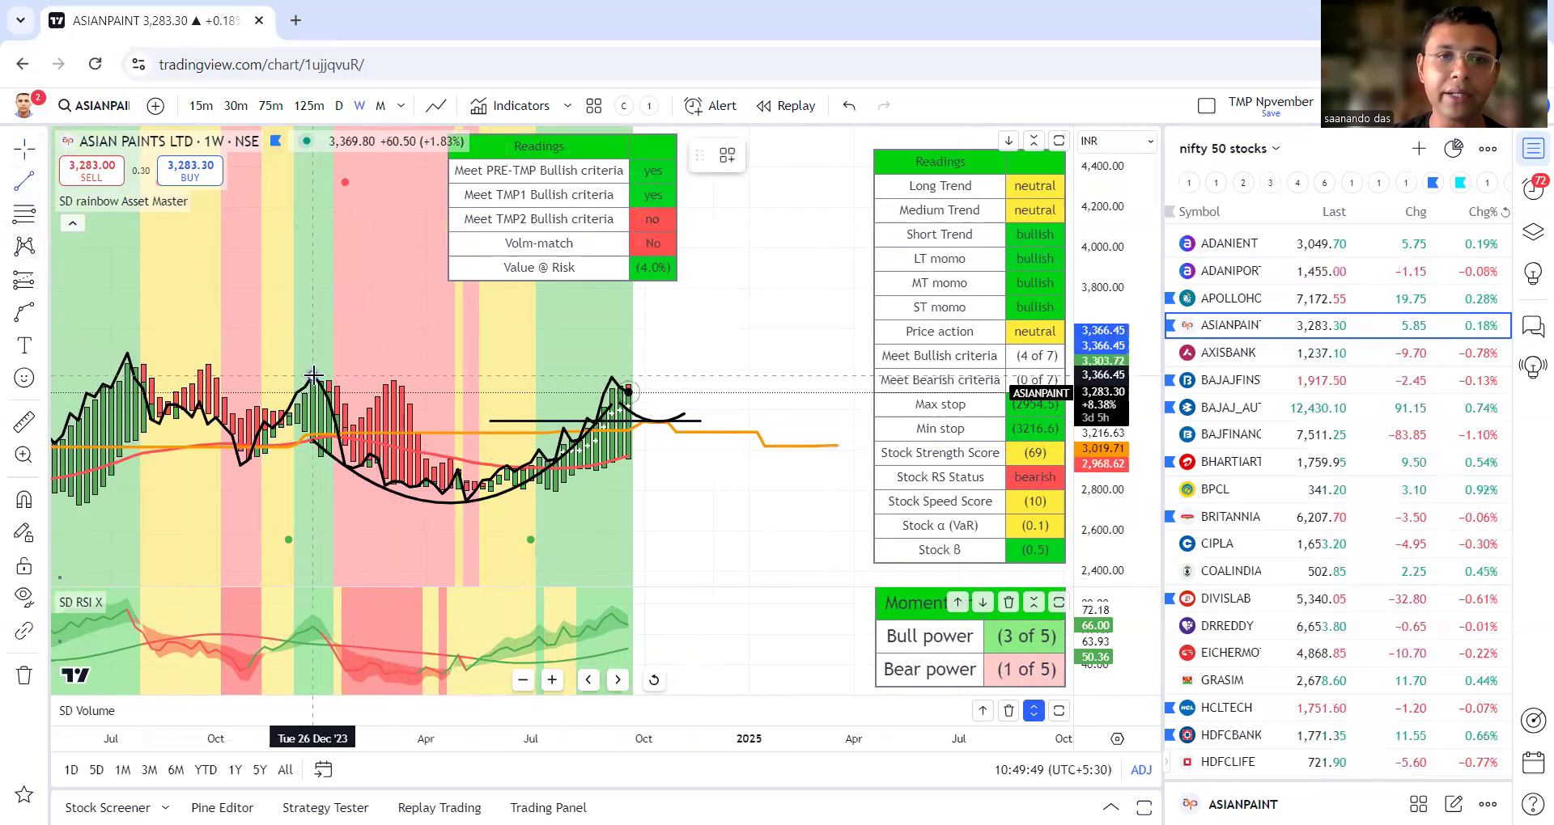
{"action": "left_click", "coordinate": [687, 385], "text": "shift"}
{"action": "left_click", "coordinate": [795, 445]}
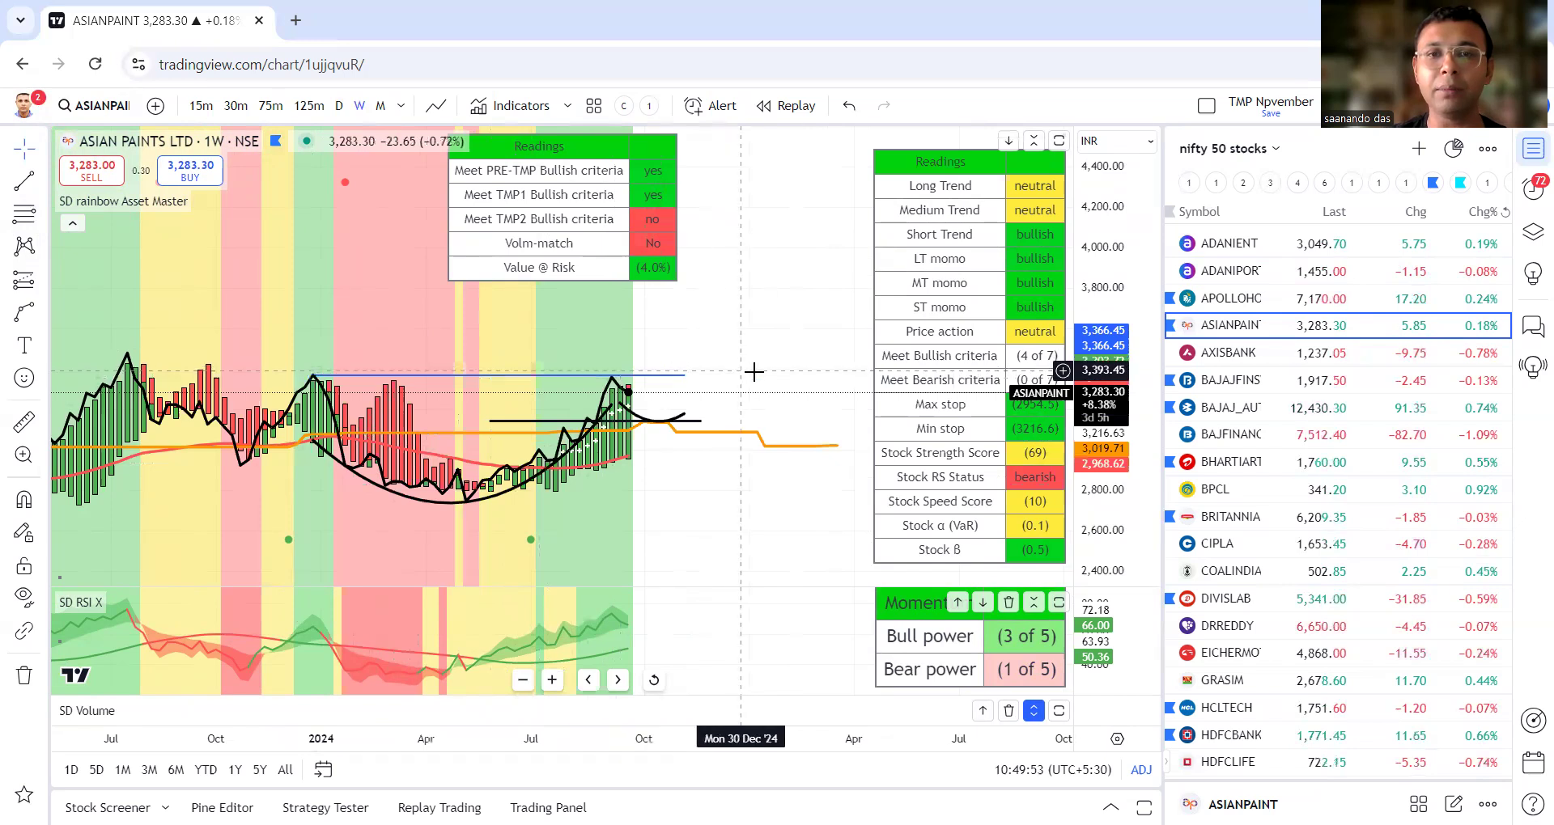
- Create an only-once price alert for Asian Paints crossing up 3,384.45, just above the cup's rim line
{"action": "key", "text": "alt+a"}
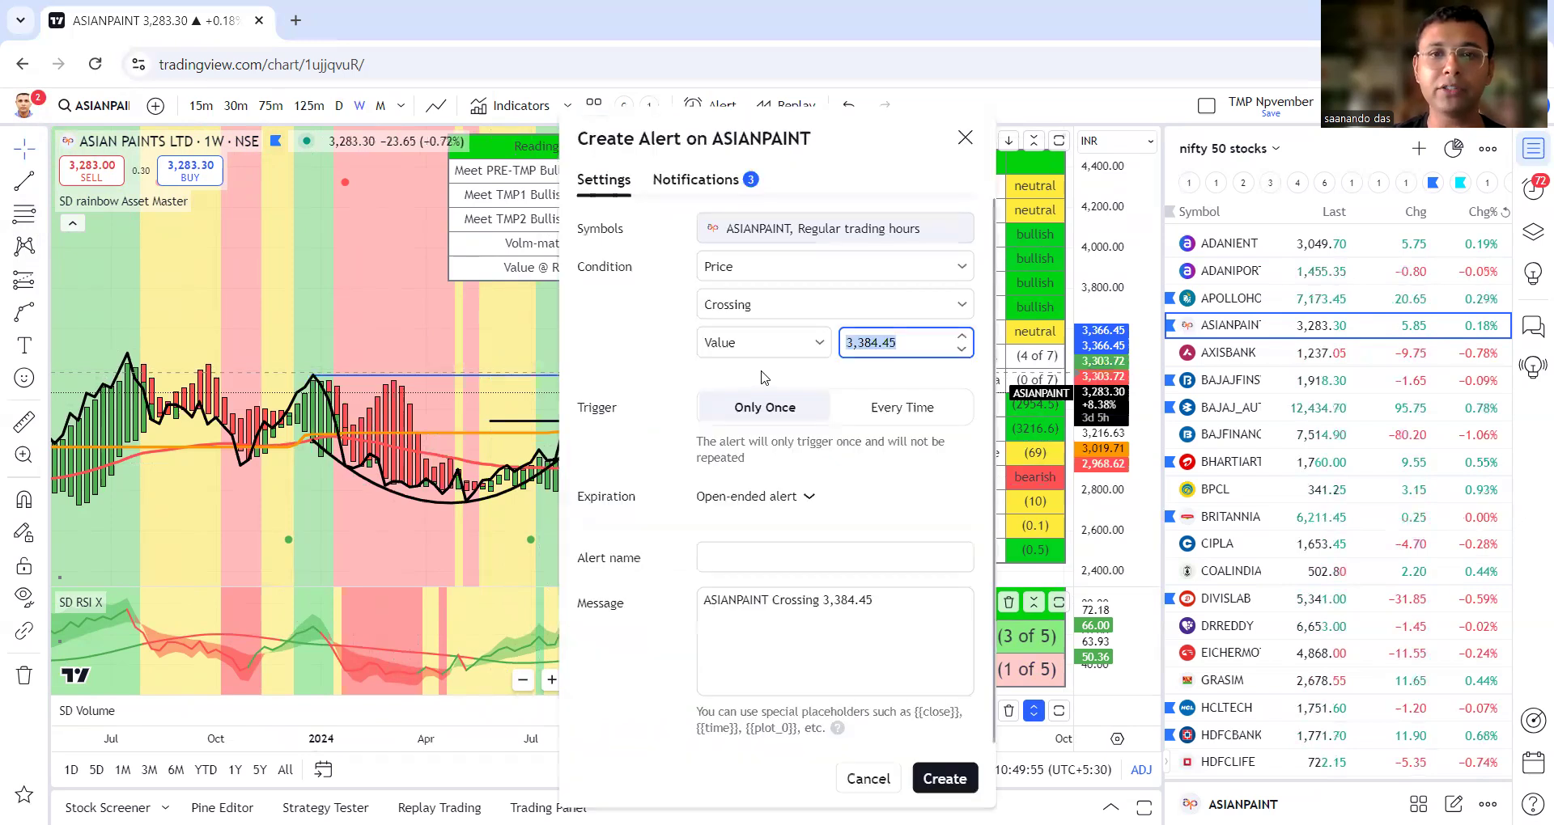
{"action": "left_click", "coordinate": [822, 306]}
{"action": "left_click", "coordinate": [813, 369]}
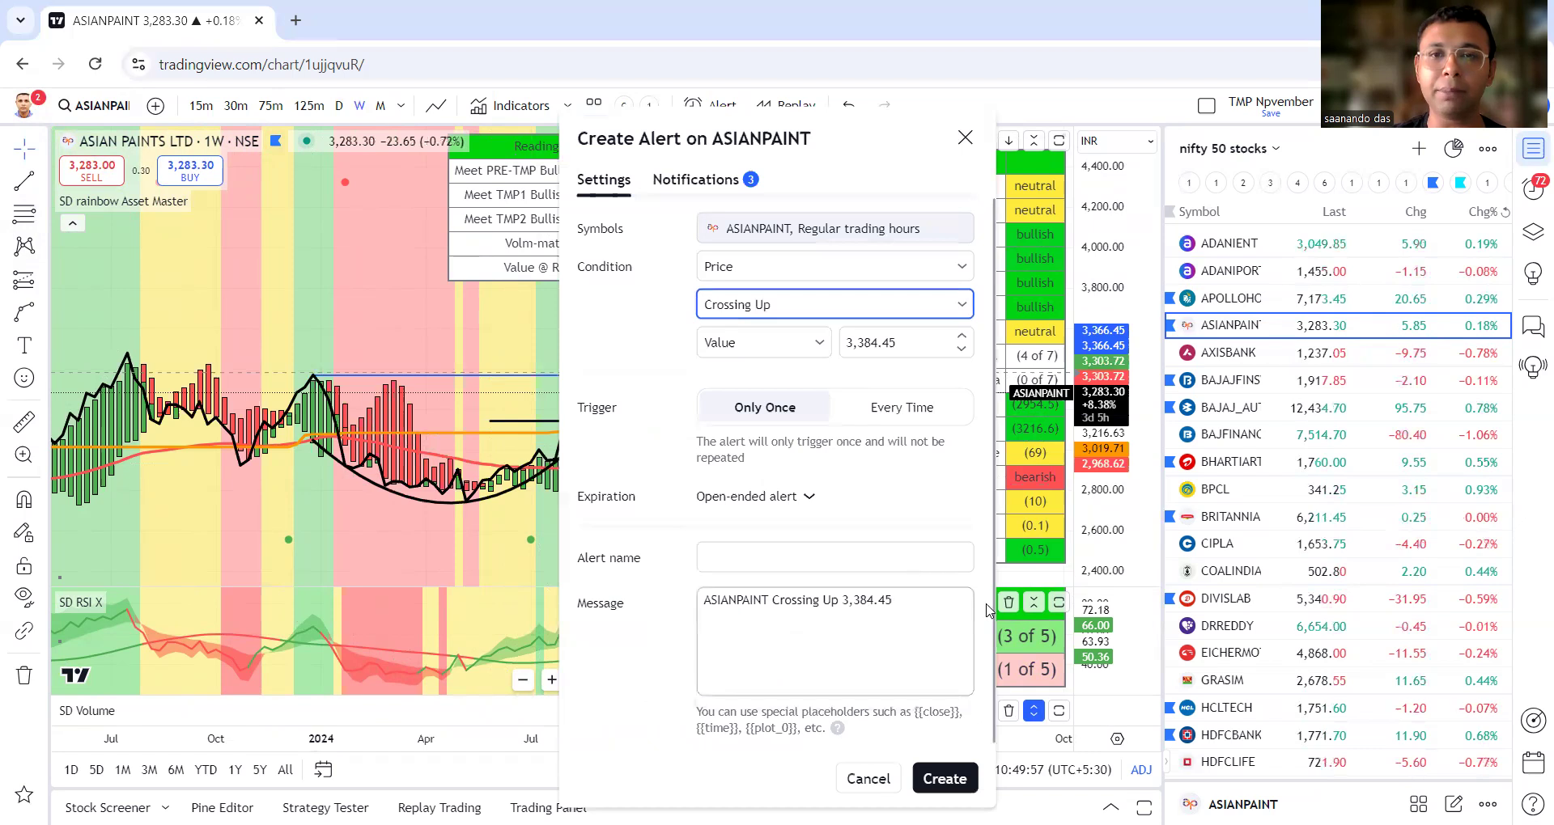
{"action": "left_click", "coordinate": [944, 779]}
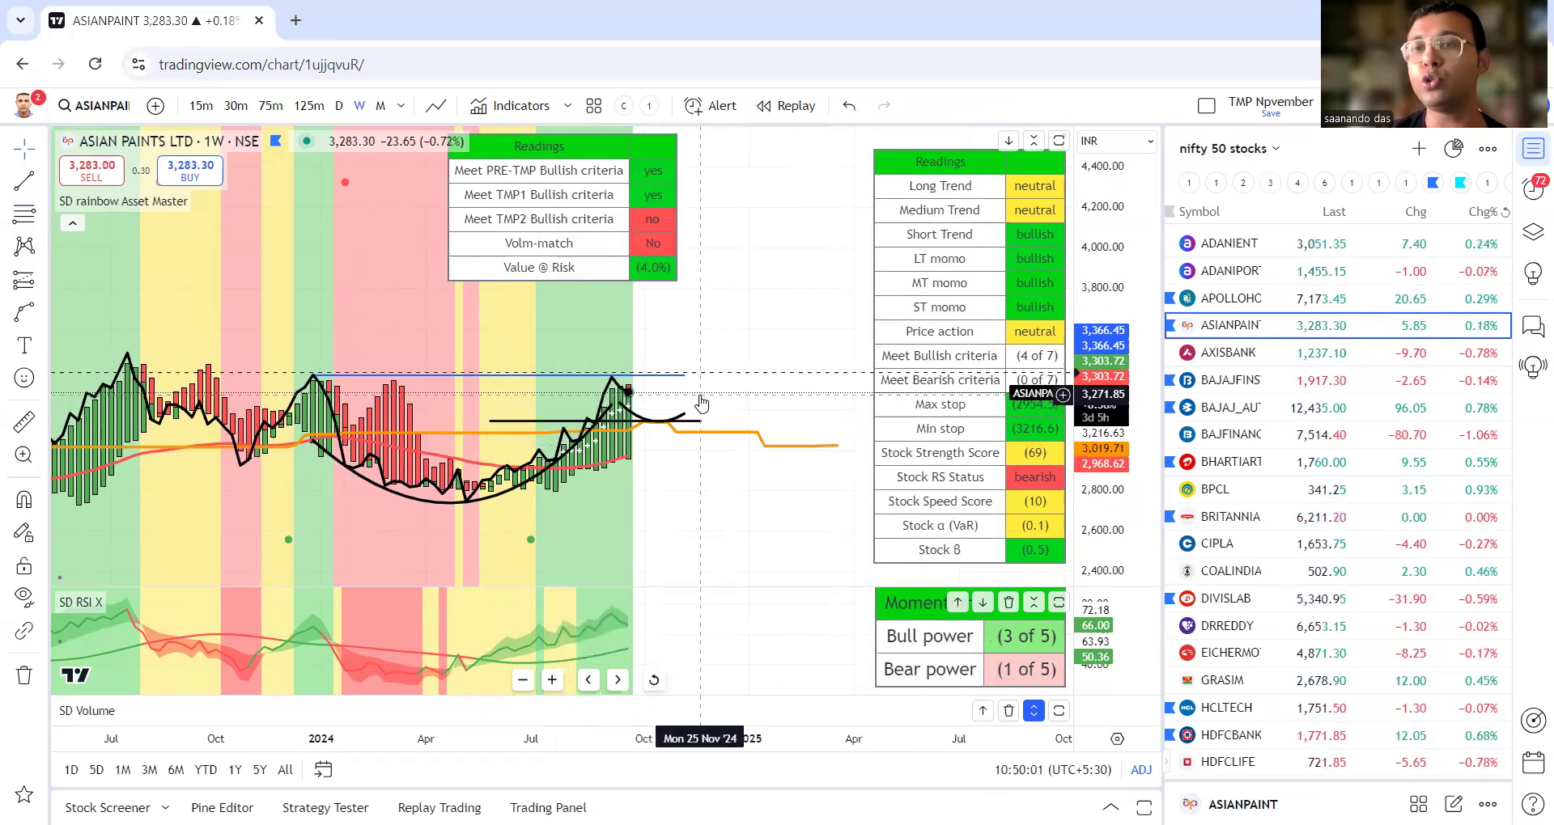
- Load the Axis Bank weekly chart from the watchlist and examine its recent price action alongside the indicator readings
{"action": "scroll", "coordinate": [485, 381], "scroll_direction": "down", "scroll_amount": 2}
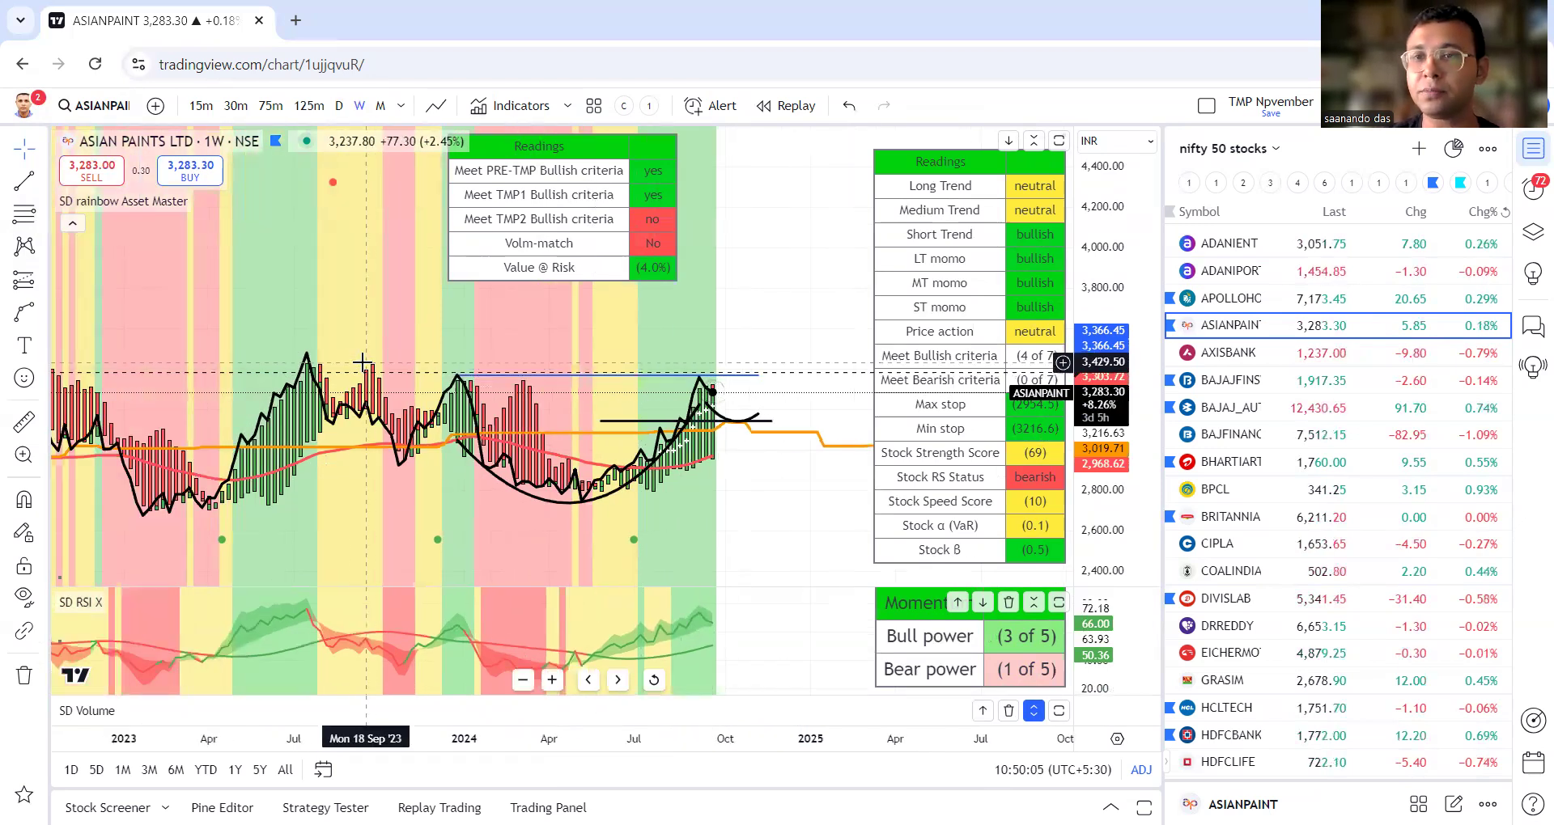
{"action": "left_click", "coordinate": [1230, 353]}
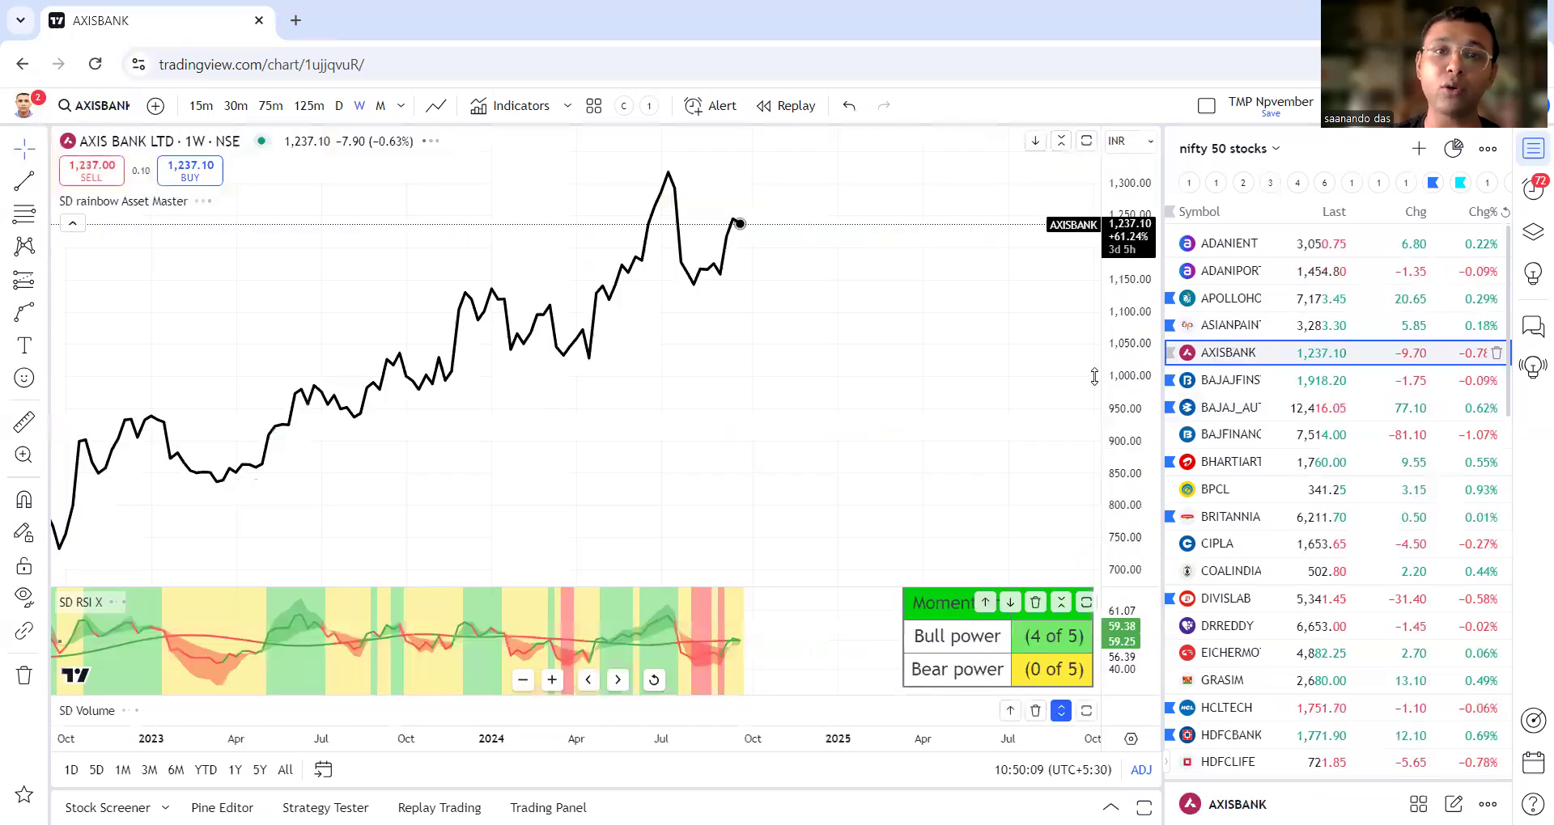
{"action": "scroll", "coordinate": [712, 487], "scroll_direction": "up", "scroll_amount": 2}
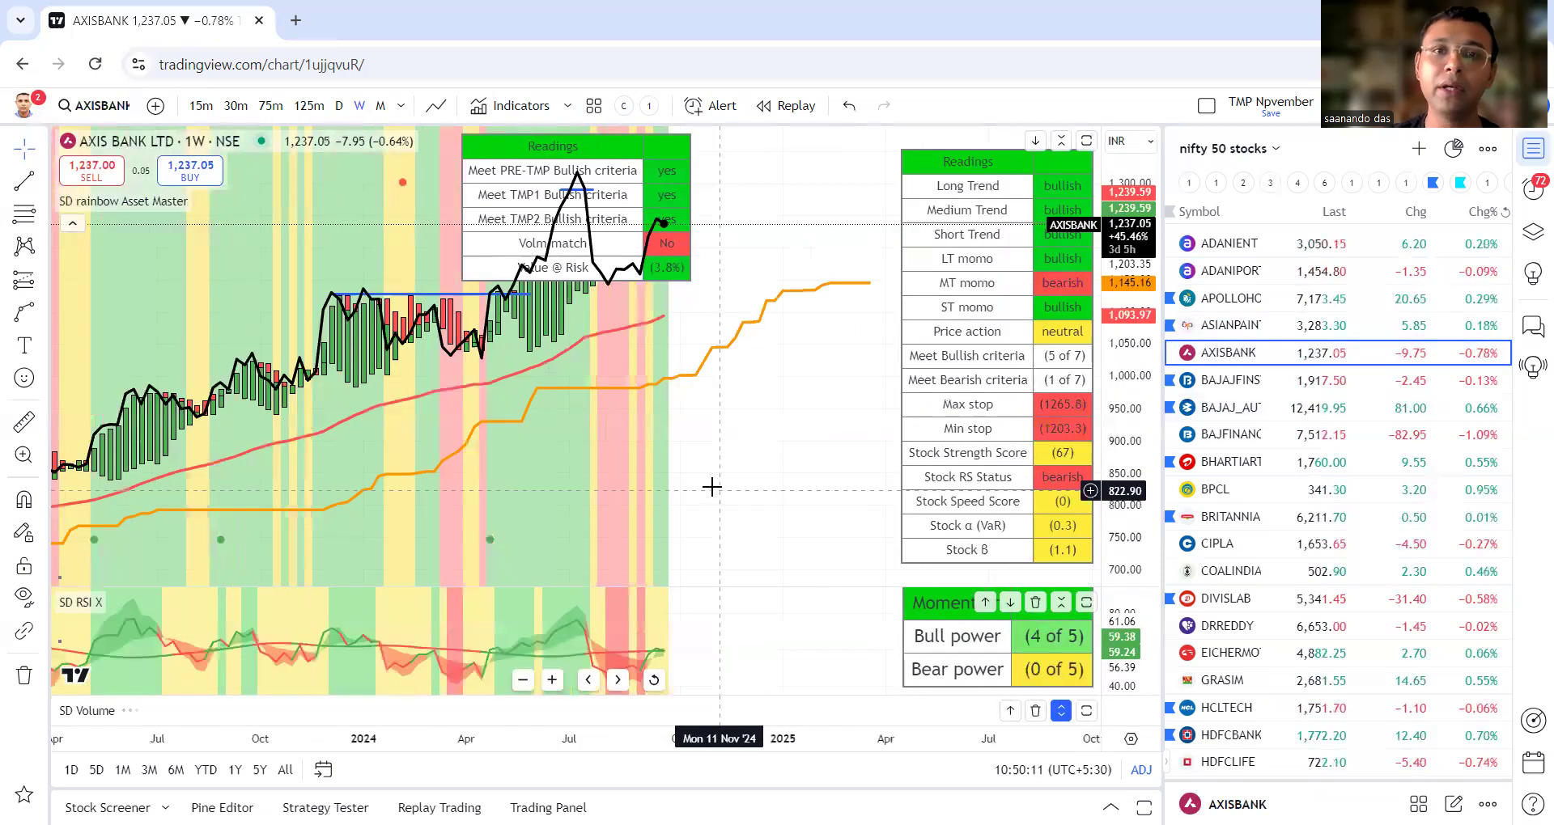
{"action": "scroll", "coordinate": [847, 550], "scroll_direction": "up", "scroll_amount": 2}
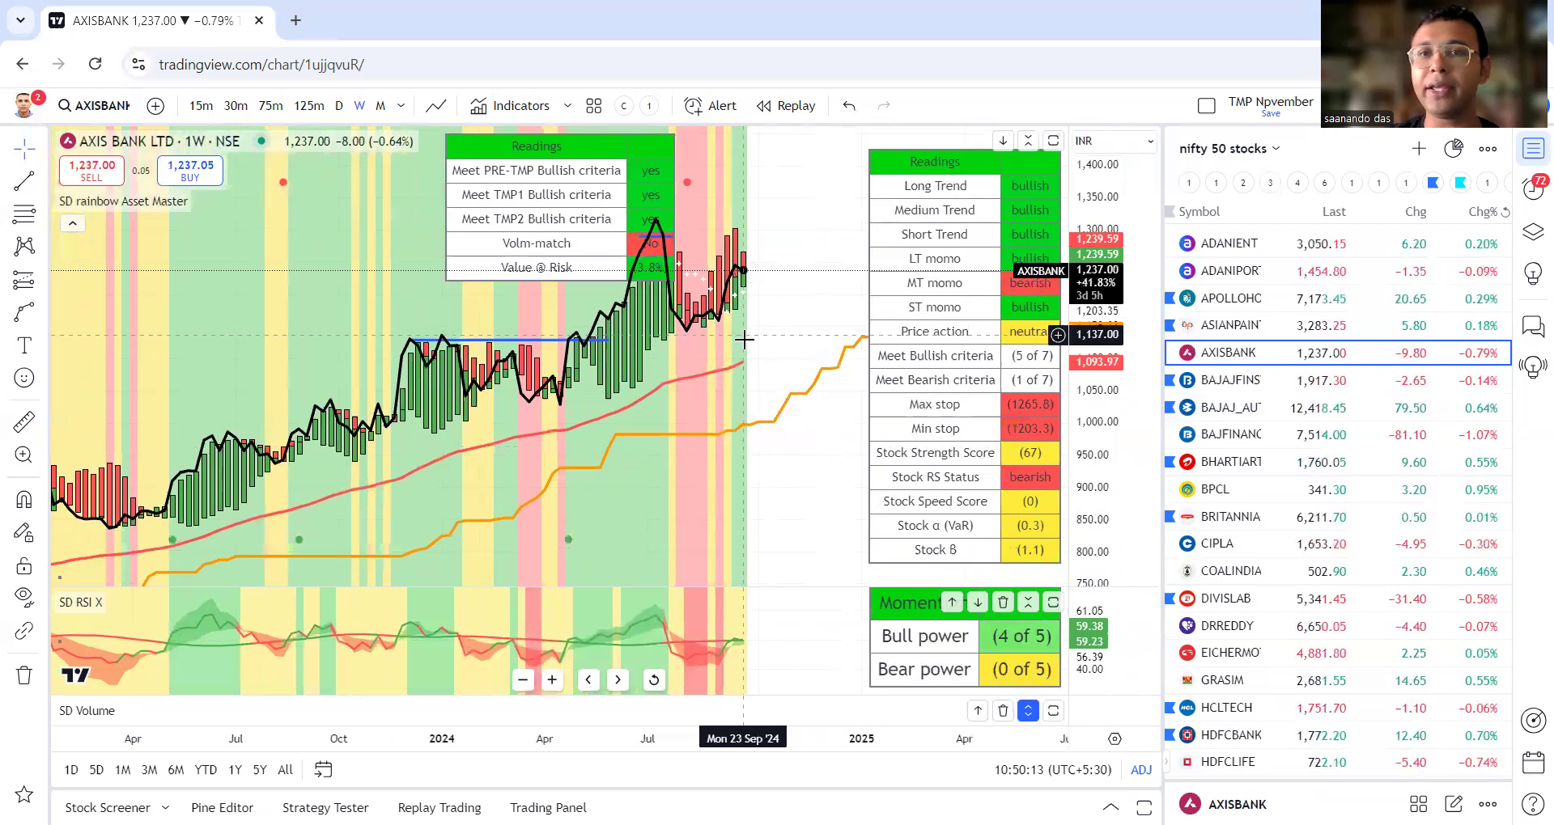
{"action": "scroll", "coordinate": [809, 404], "scroll_direction": "up", "scroll_amount": 2}
{"action": "left_click_drag", "start_coordinate": [753, 358], "coordinate": [886, 429]}
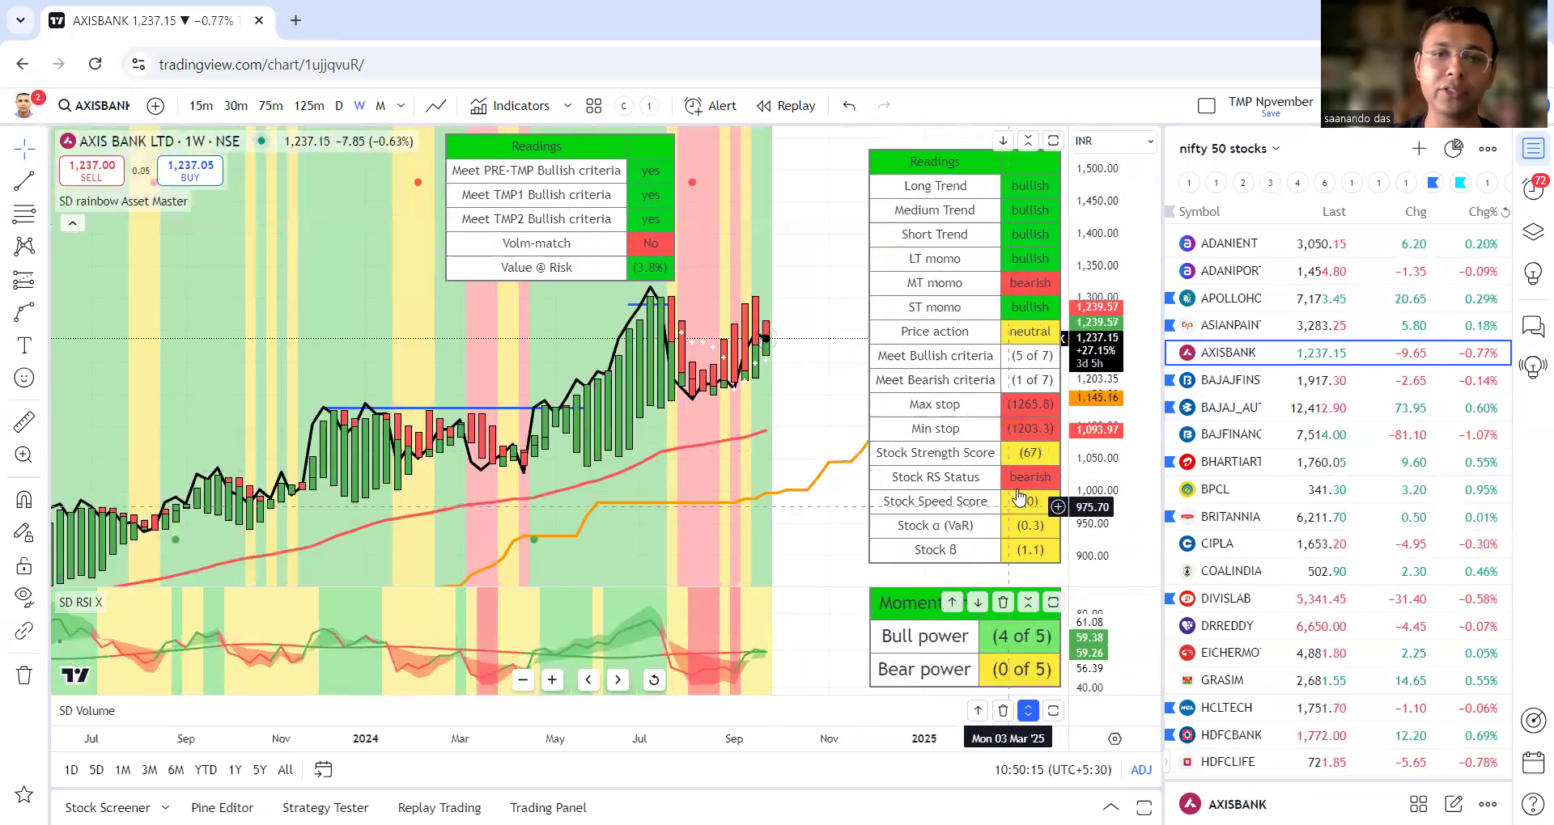
- Load the Bajaj Finserv weekly chart from the watchlist and examine its breakout and readings on a compressed price scale
{"action": "left_click", "coordinate": [1288, 385]}
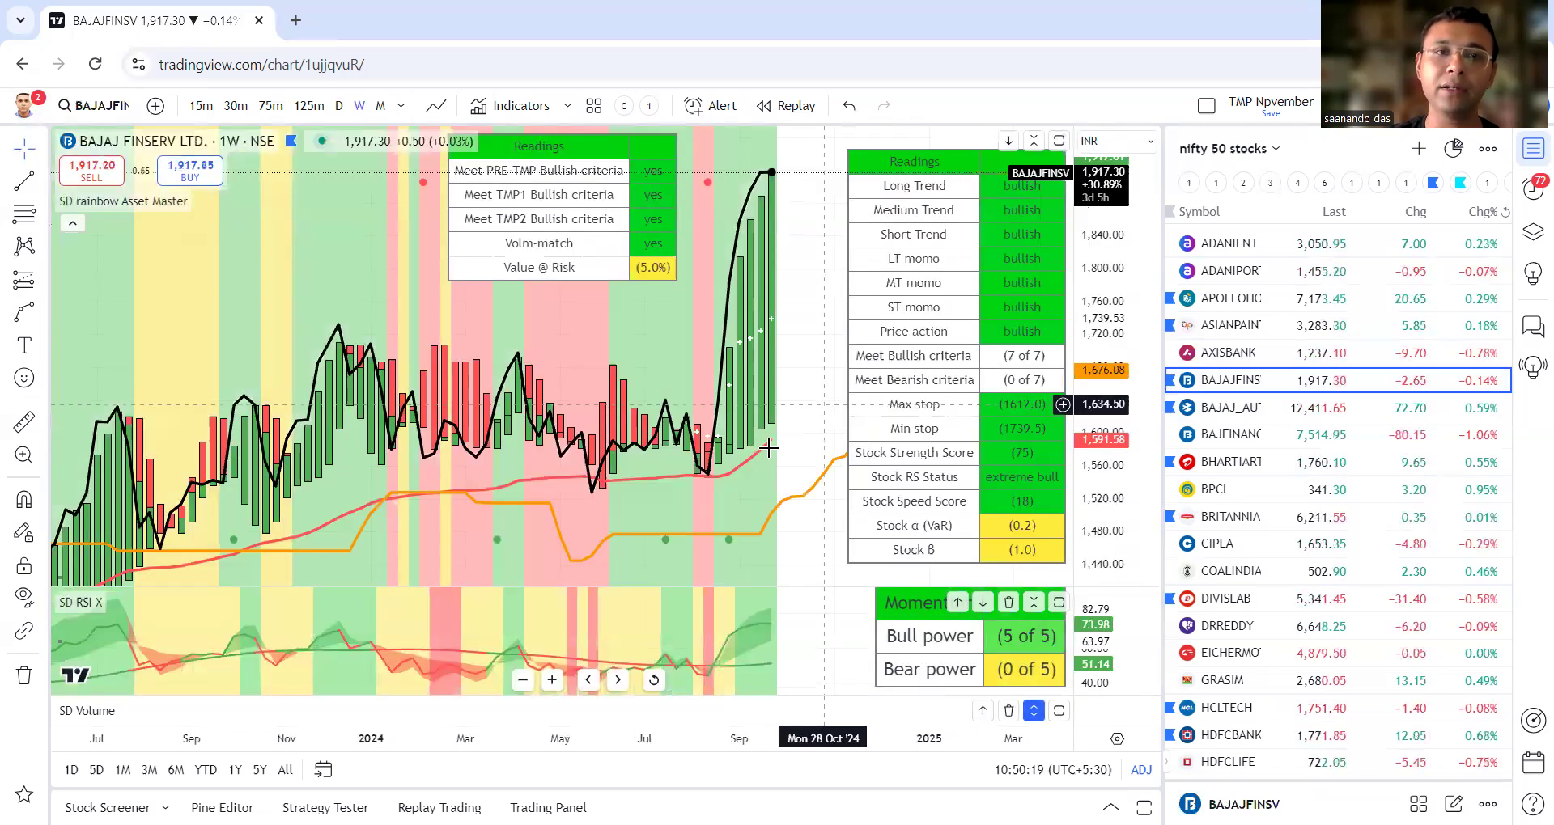
{"action": "scroll", "coordinate": [708, 459], "scroll_direction": "down", "scroll_amount": 1}
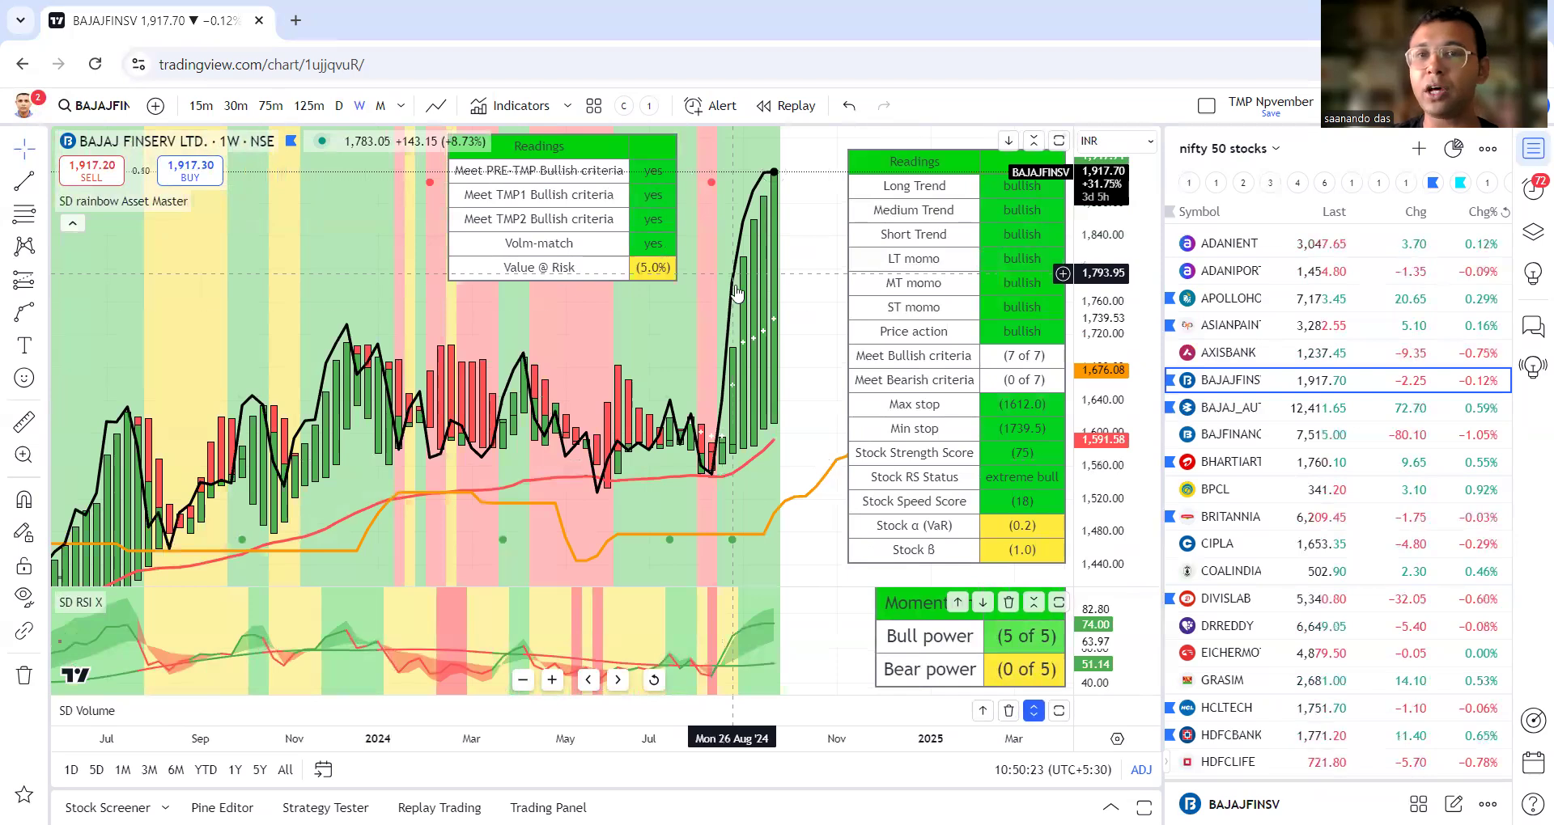
{"action": "left_click_drag", "start_coordinate": [1104, 255], "coordinate": [1125, 493]}
{"action": "left_click_drag", "start_coordinate": [789, 512], "coordinate": [678, 558]}
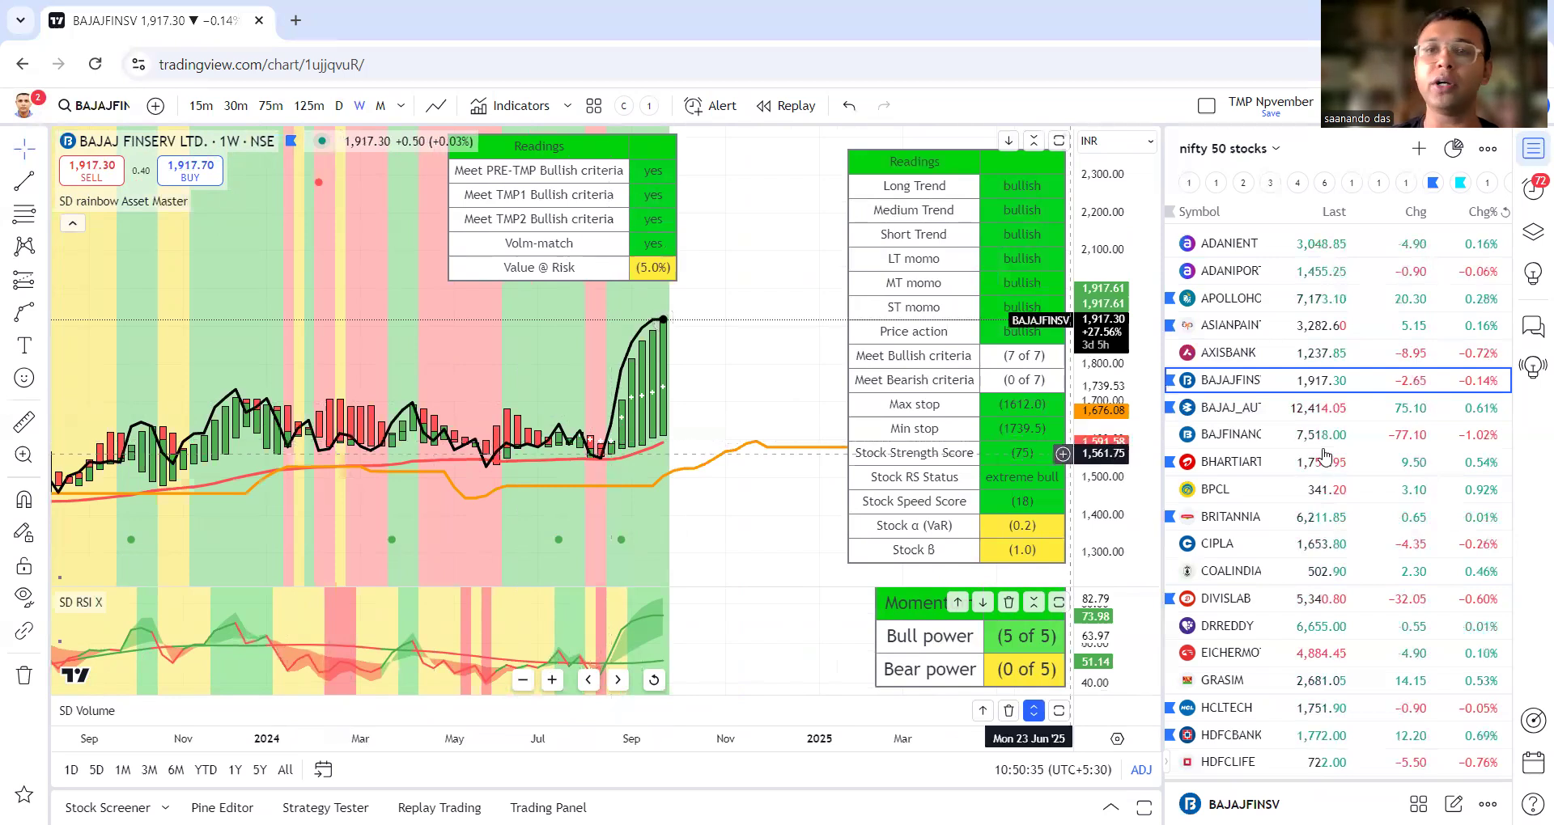
- Load the Bajaj Auto weekly chart from the watchlist and examine its trend since 2023 against the indicator readings
{"action": "left_click", "coordinate": [1242, 414]}
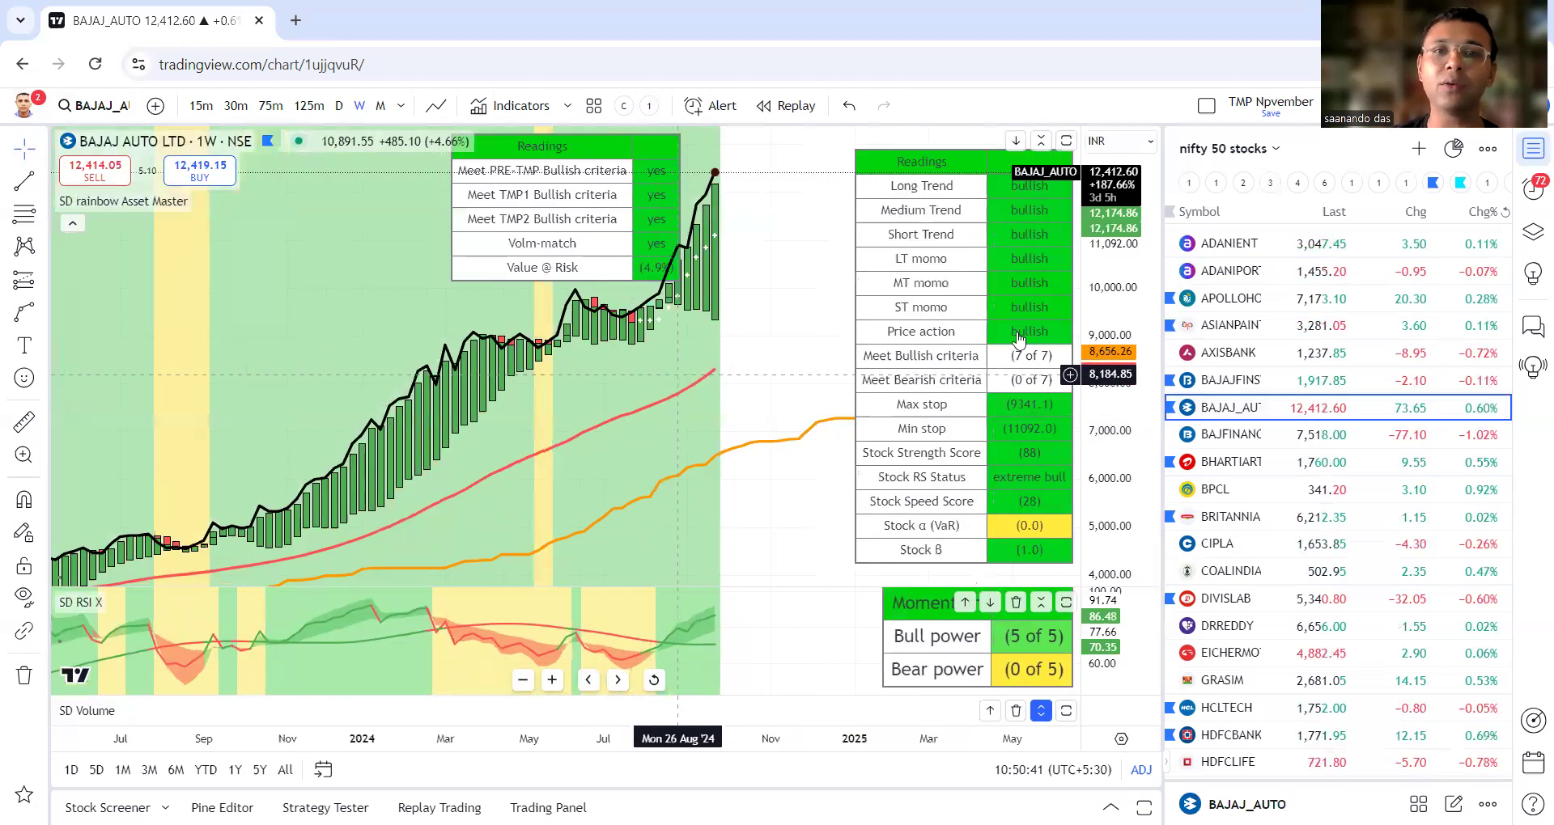
{"action": "scroll", "coordinate": [1076, 322], "scroll_direction": "down", "scroll_amount": 5}
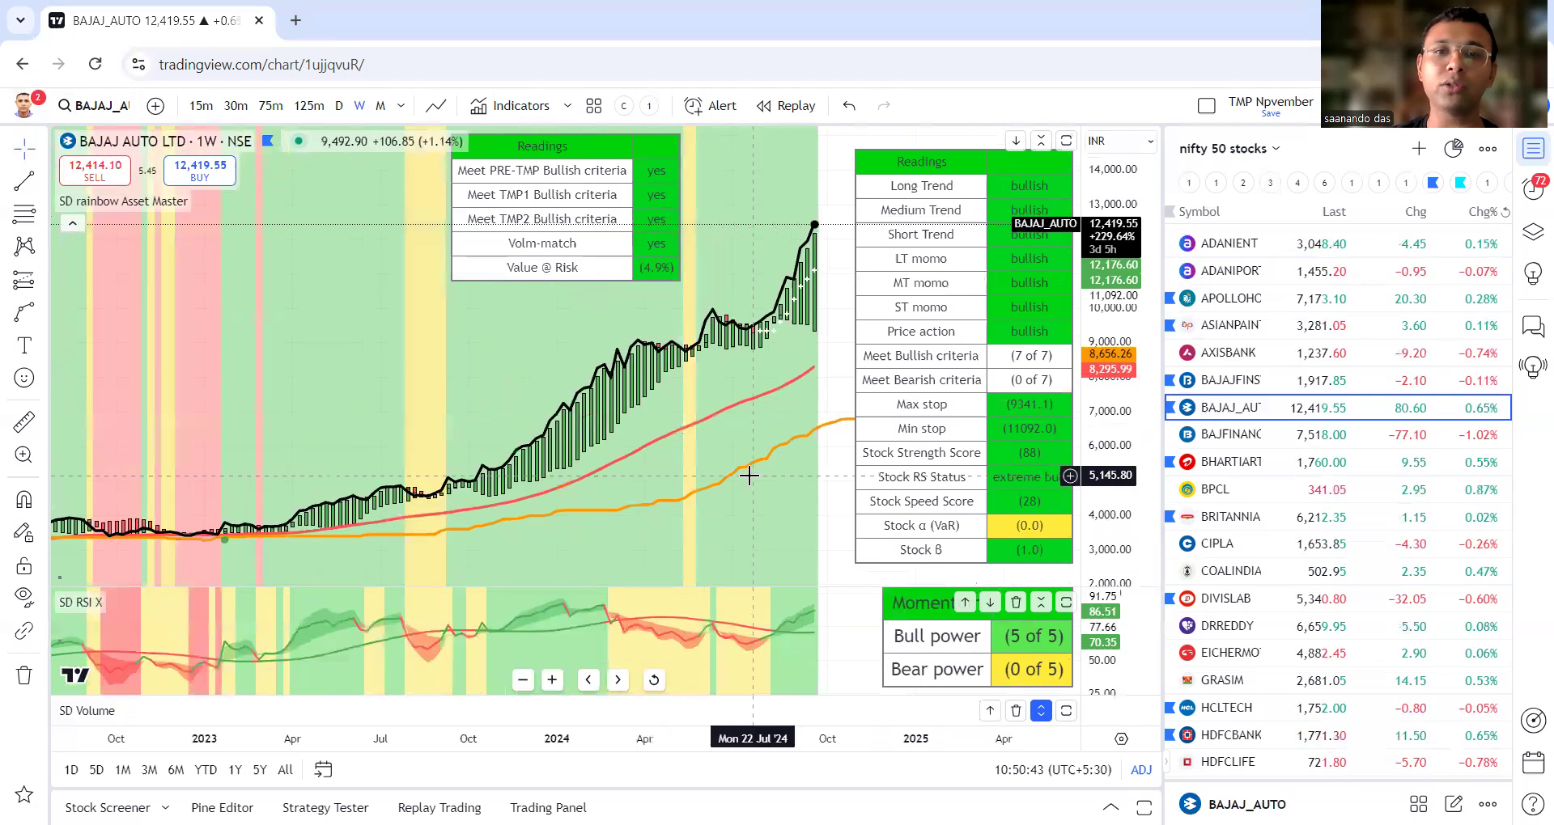
{"action": "scroll", "coordinate": [749, 476], "scroll_direction": "up", "scroll_amount": 1}
{"action": "scroll", "coordinate": [720, 510], "scroll_direction": "up", "scroll_amount": 3}
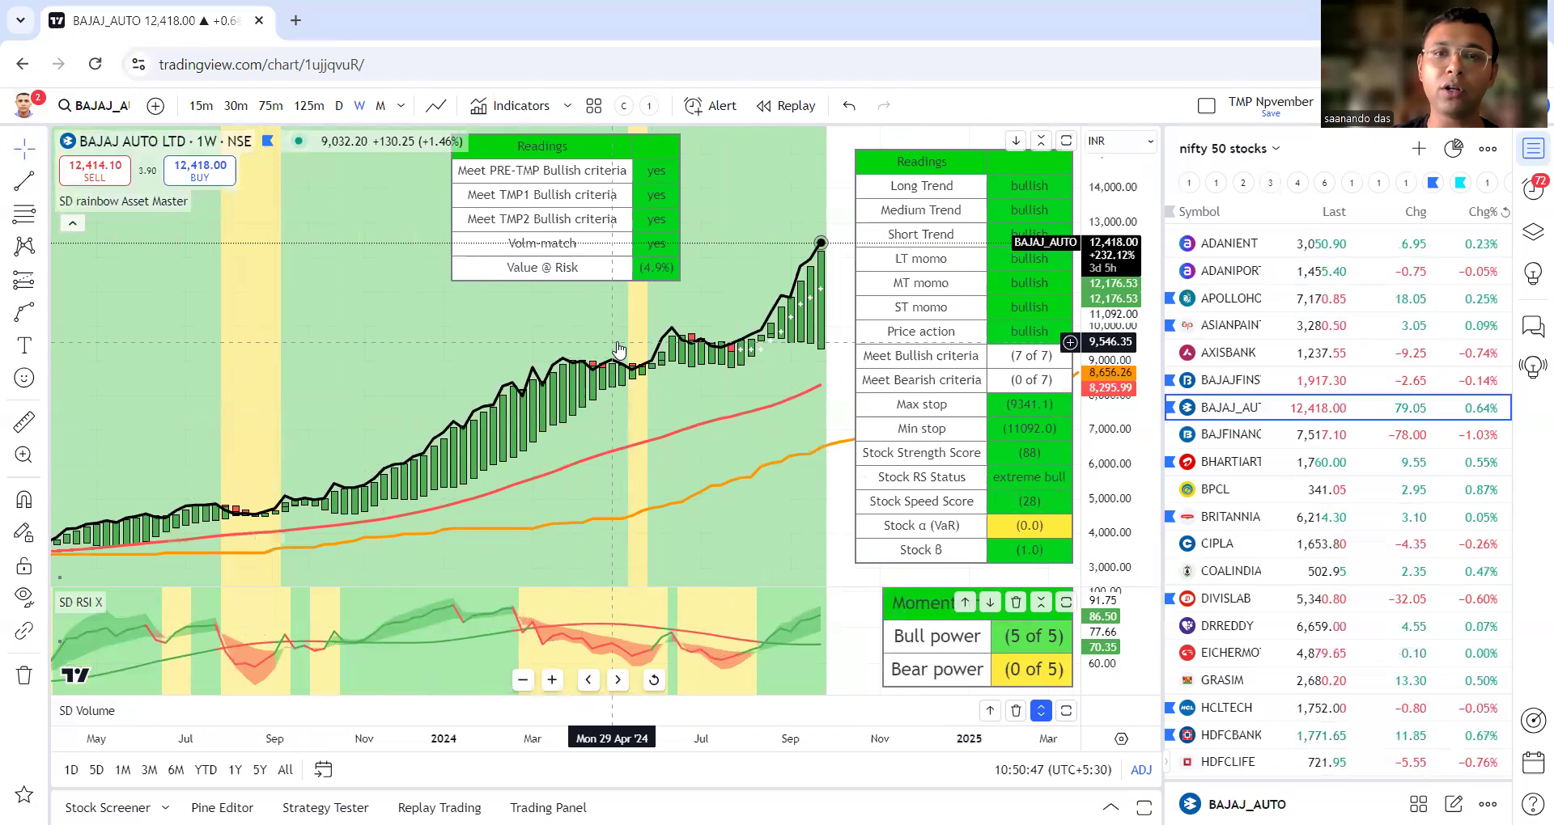
{"action": "scroll", "coordinate": [632, 344], "scroll_direction": "up", "scroll_amount": 2}
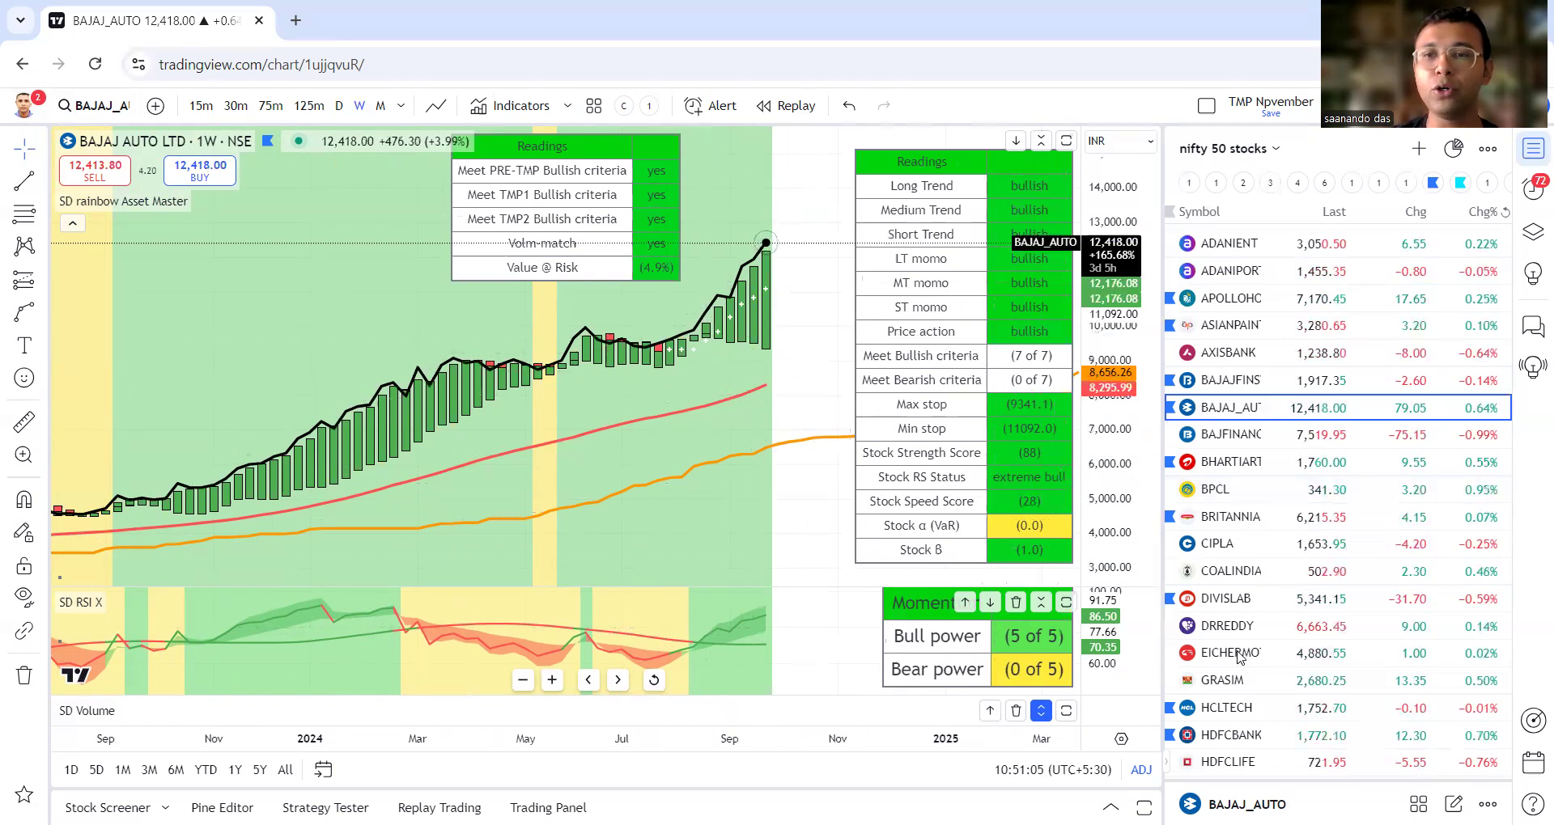
- Load the Bajaj Finance weekly chart and compress its price scale to examine the 2024 price action around the existing trend line
{"action": "left_click", "coordinate": [1238, 435]}
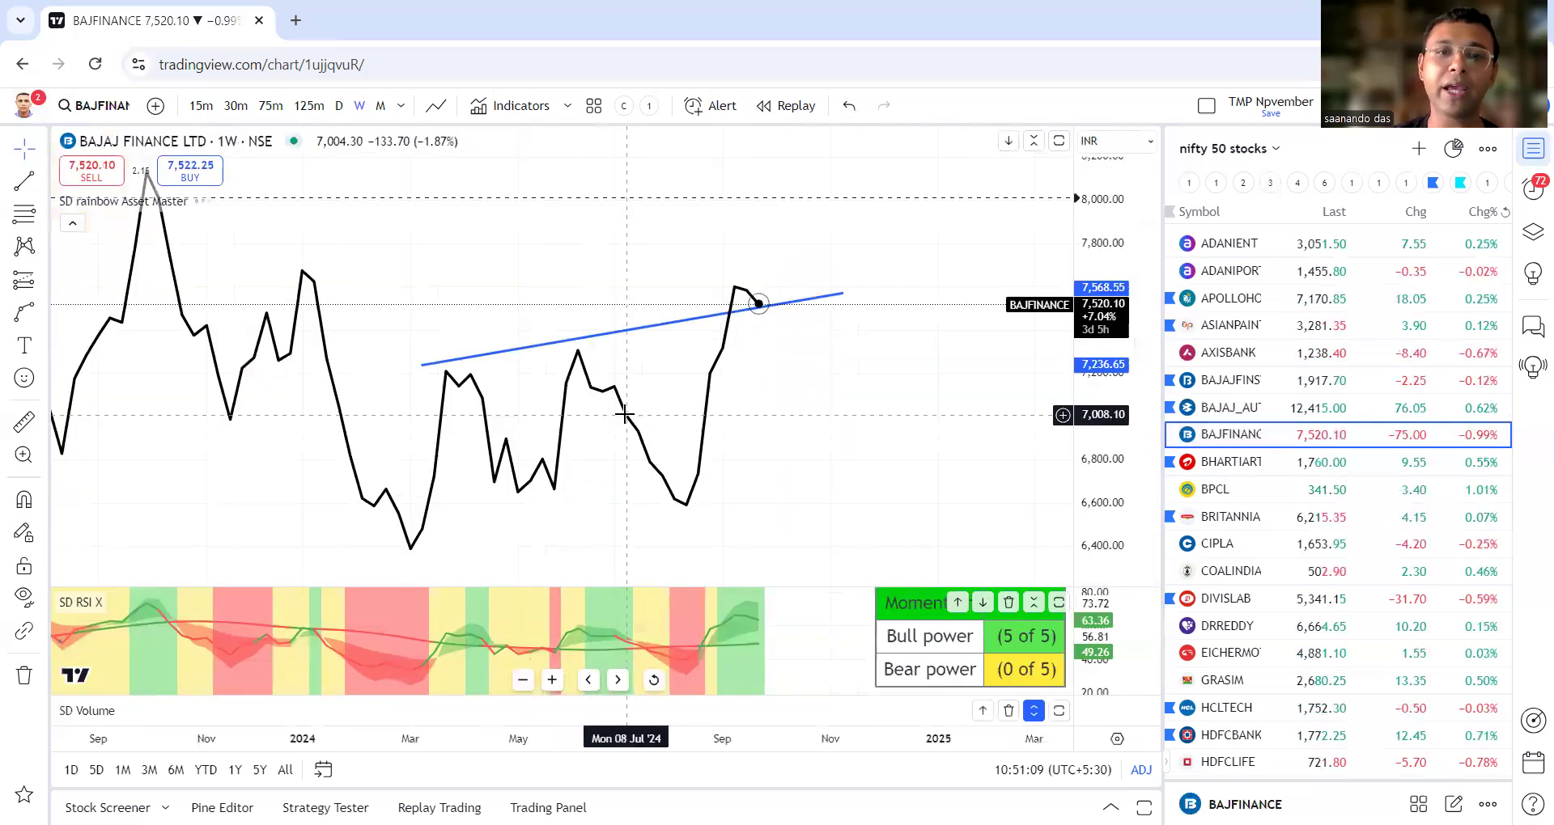
{"action": "scroll", "coordinate": [654, 426], "scroll_direction": "up", "scroll_amount": 2}
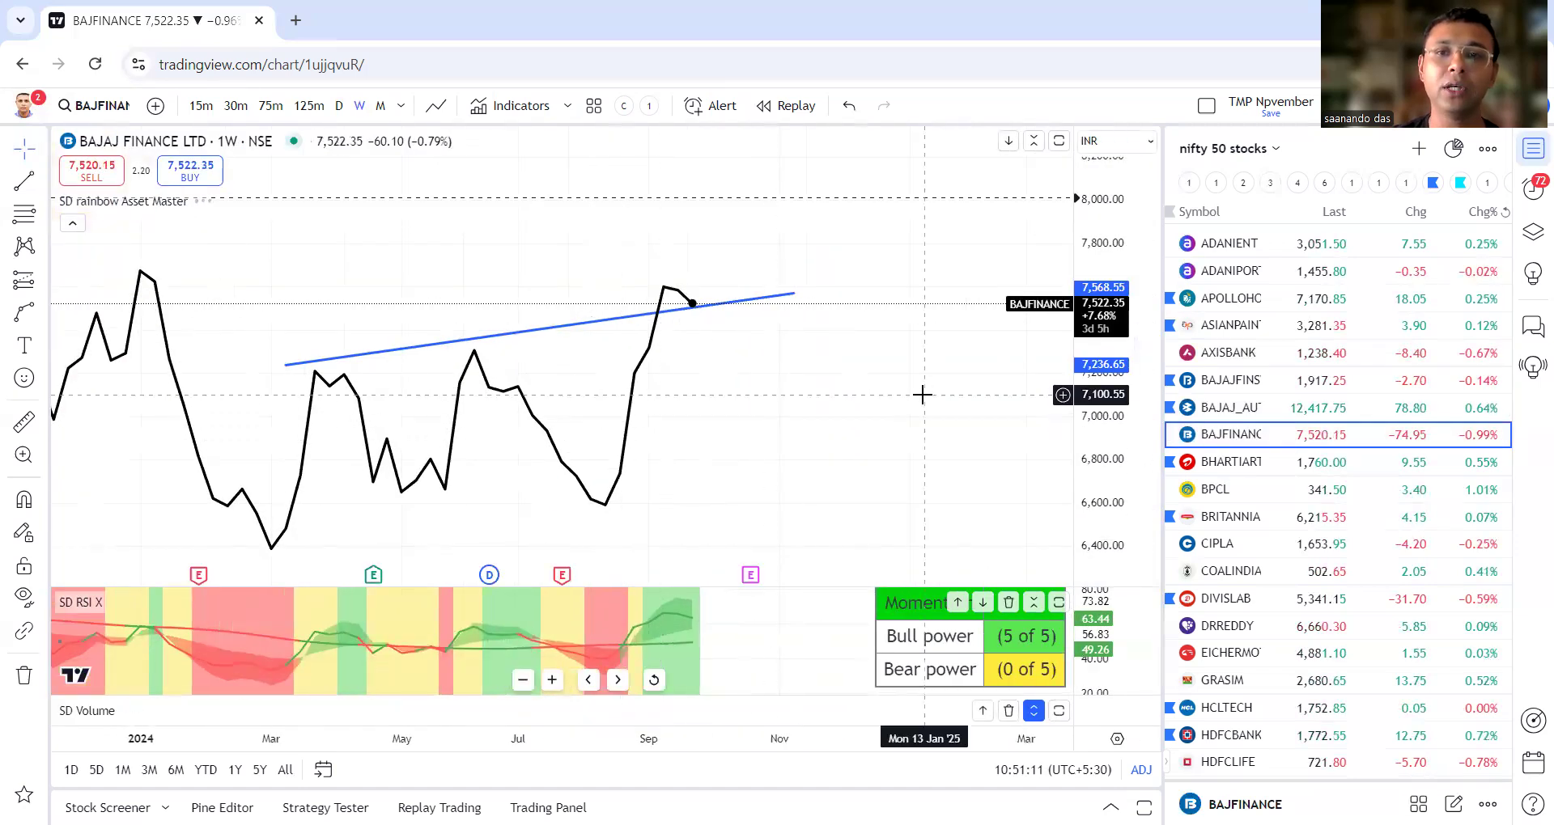
{"action": "scroll", "coordinate": [688, 472], "scroll_direction": "up", "scroll_amount": 1}
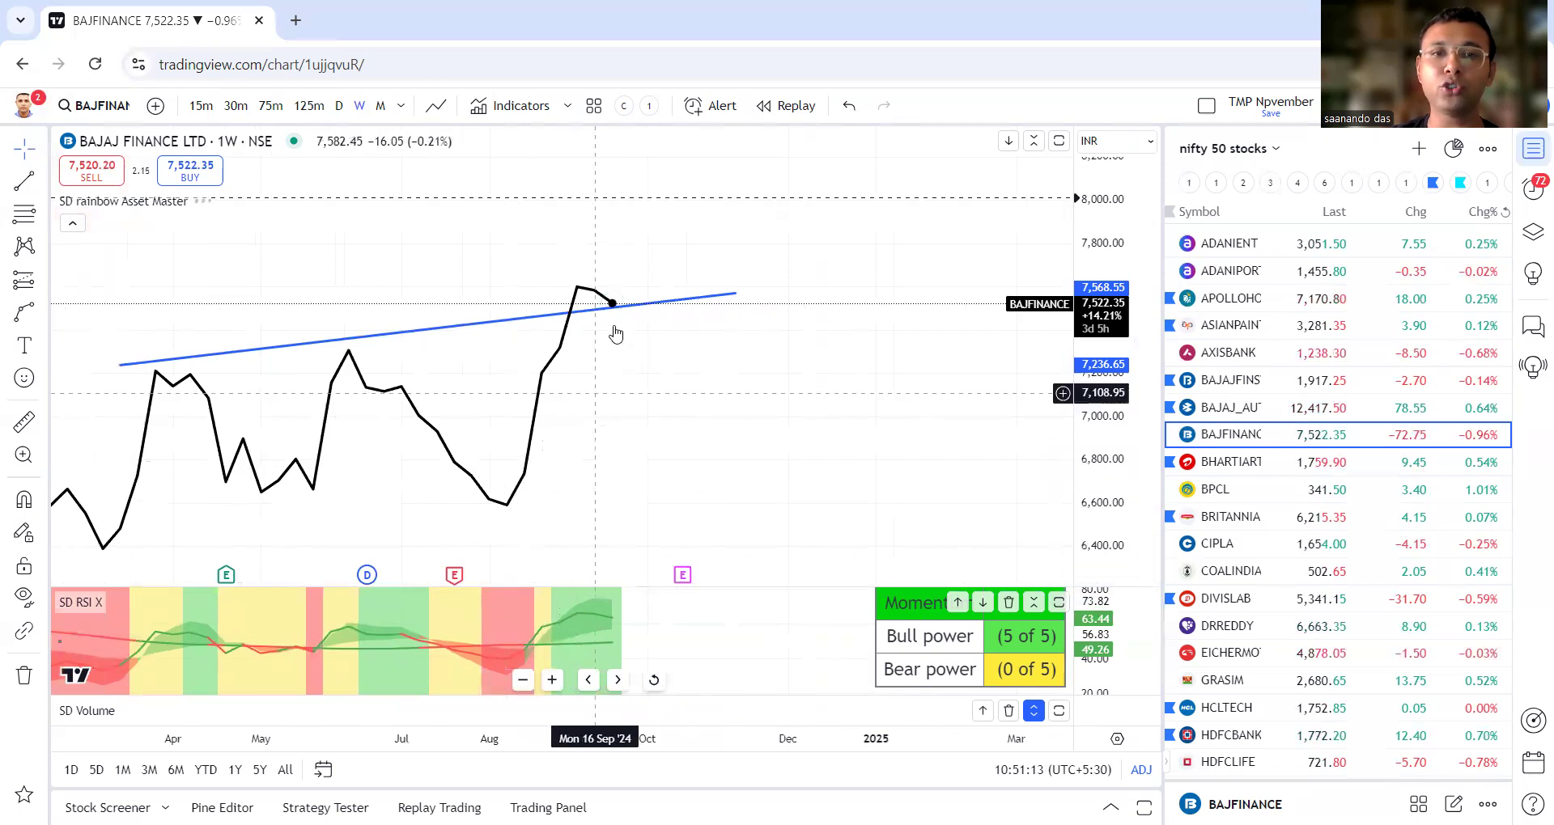
{"action": "scroll", "coordinate": [669, 338], "scroll_direction": "down", "scroll_amount": 1}
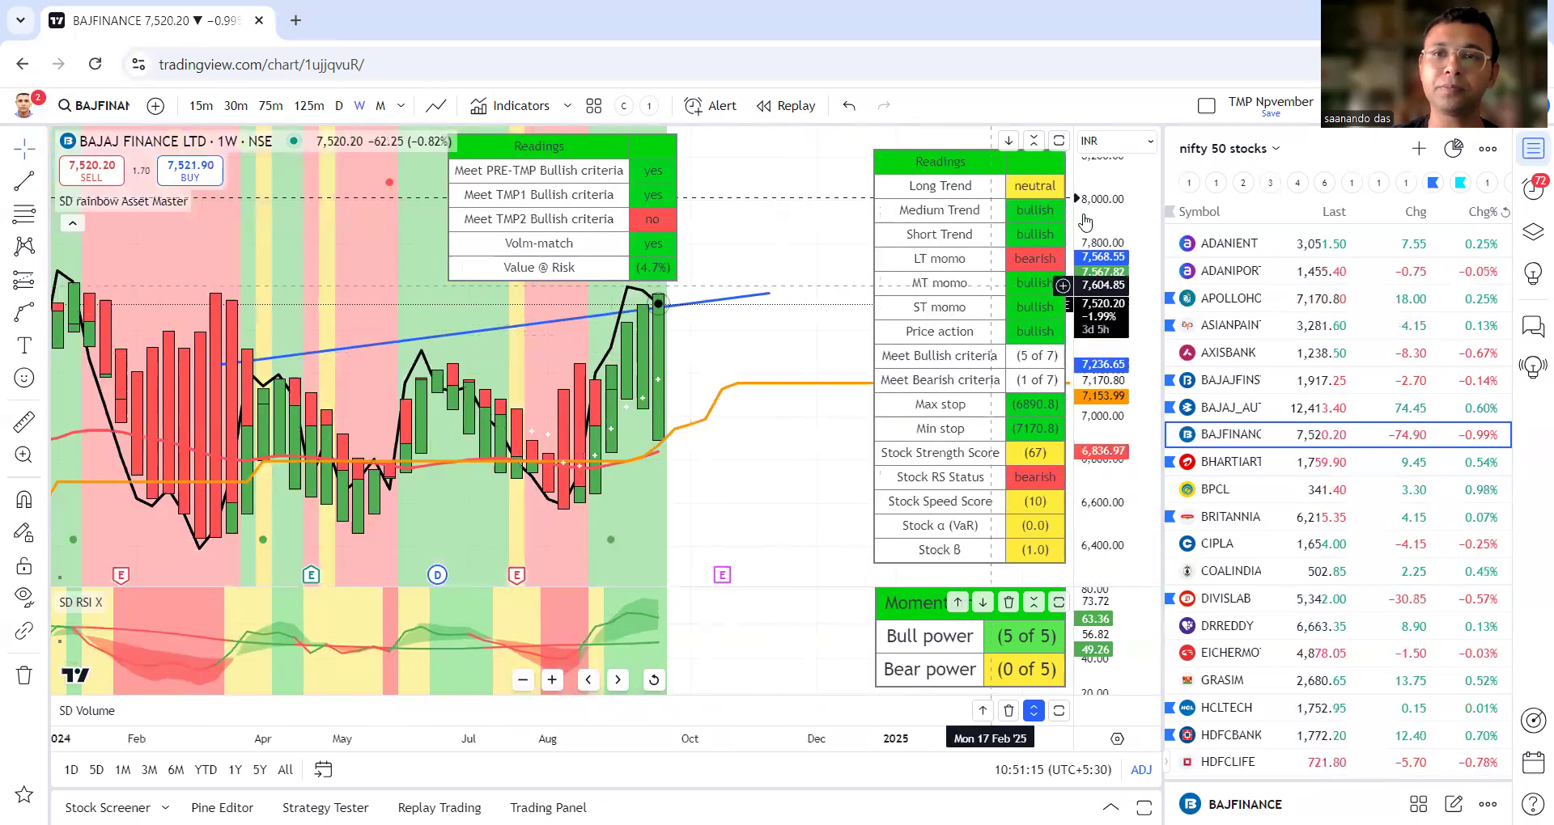
{"action": "scroll", "coordinate": [762, 460], "scroll_direction": "down", "scroll_amount": 2}
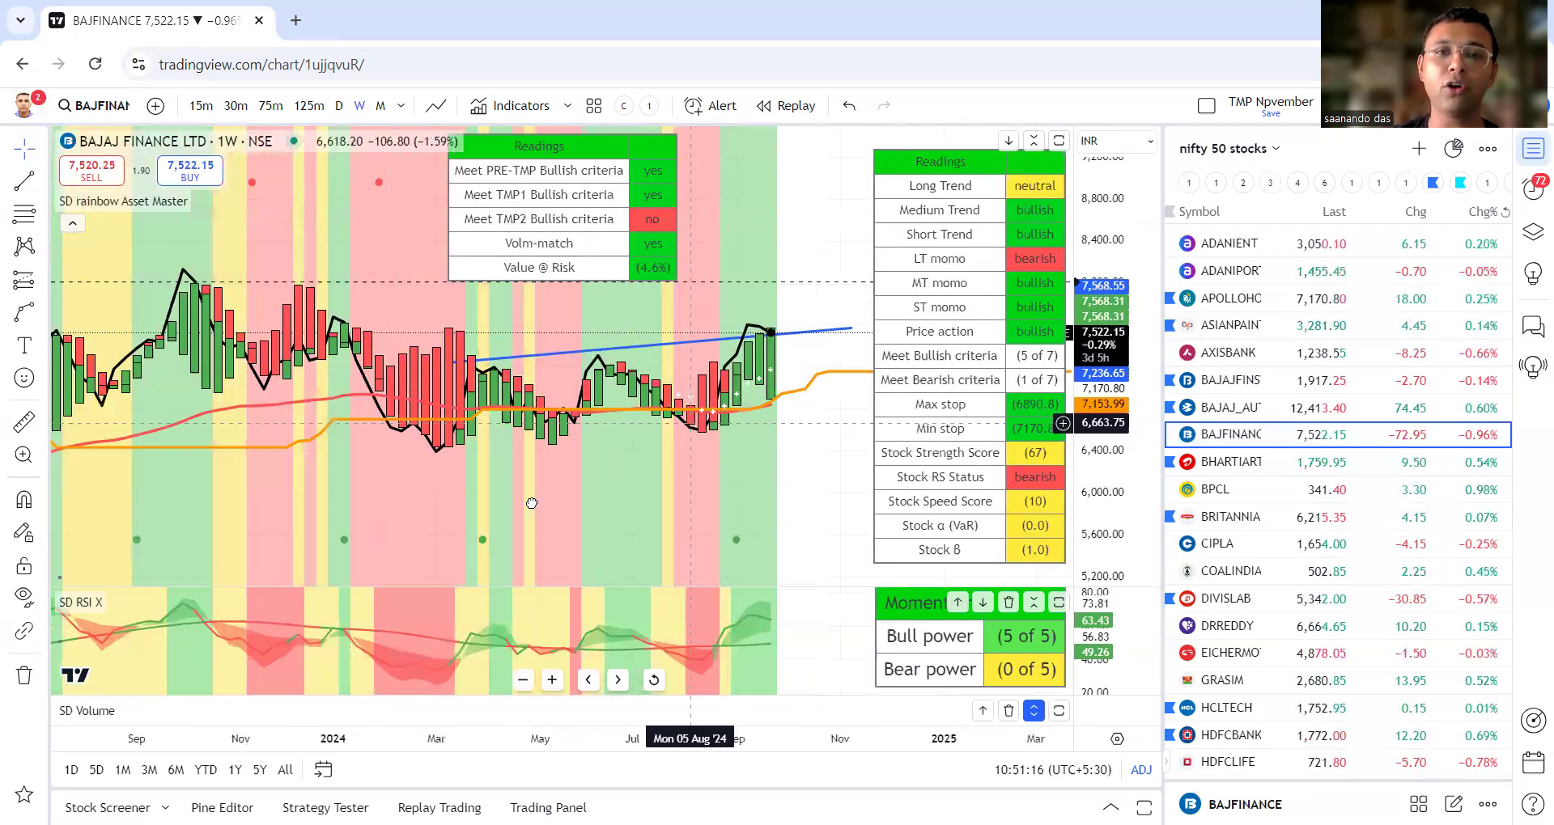
{"action": "left_click_drag", "start_coordinate": [762, 477], "coordinate": [532, 503]}
{"action": "left_click_drag", "start_coordinate": [1086, 245], "coordinate": [1078, 421]}
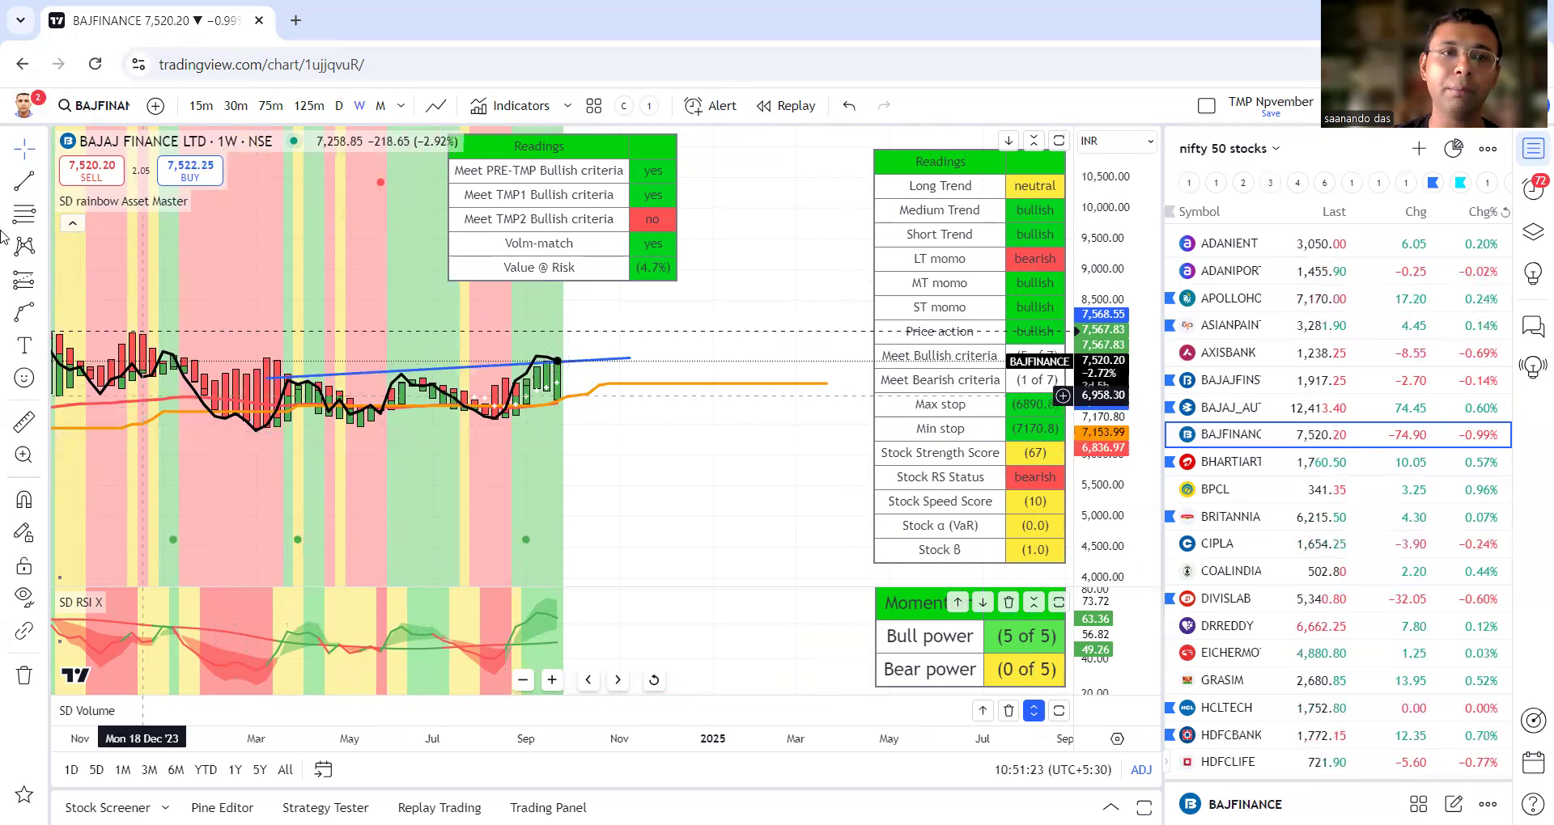
- Draw a trend line under the Bajaj Finance lows from 4 Mar 2024 at 6,309 to 18 Nov 2024 at about 6,663
{"action": "left_click", "coordinate": [24, 185]}
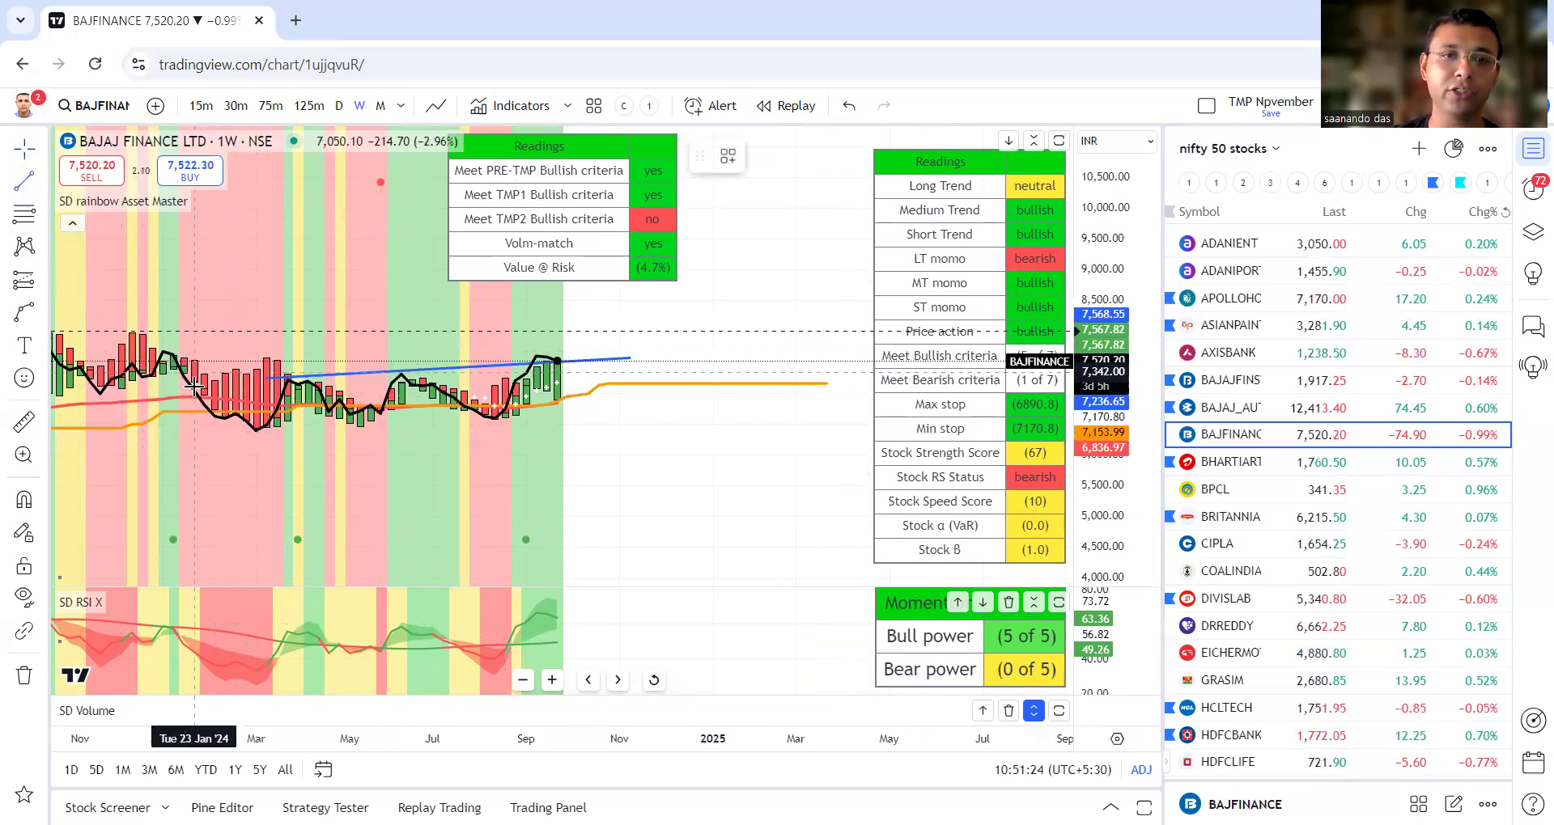
{"action": "left_click", "coordinate": [257, 437]}
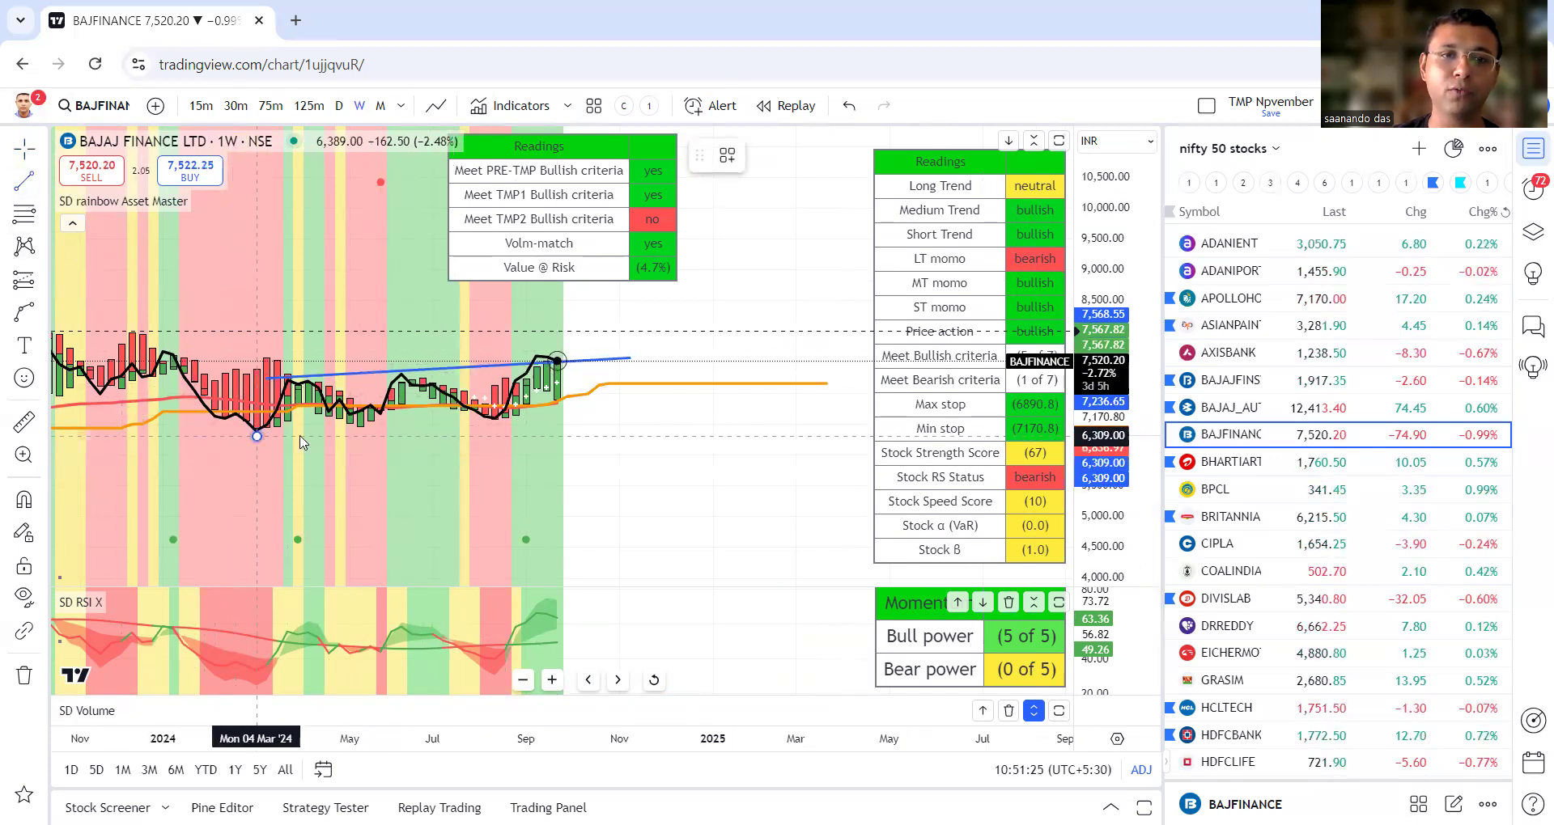
{"action": "left_click", "coordinate": [640, 414]}
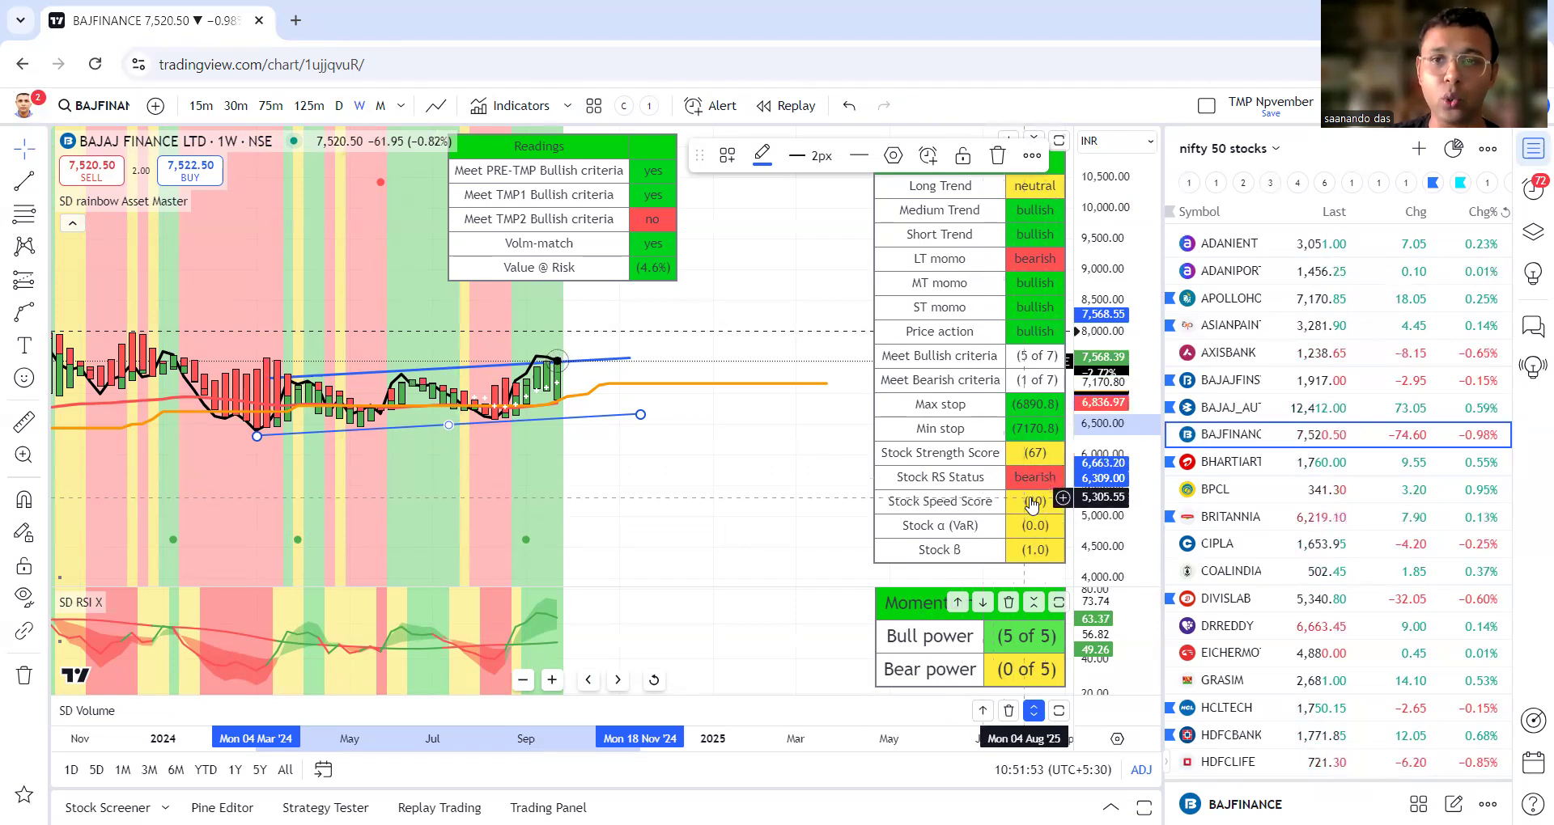
- Load the Bharti Airtel weekly chart from the watchlist and examine its 2023–2024 uptrend on a compressed price scale against the indicator readings
{"action": "left_click", "coordinate": [1256, 466]}
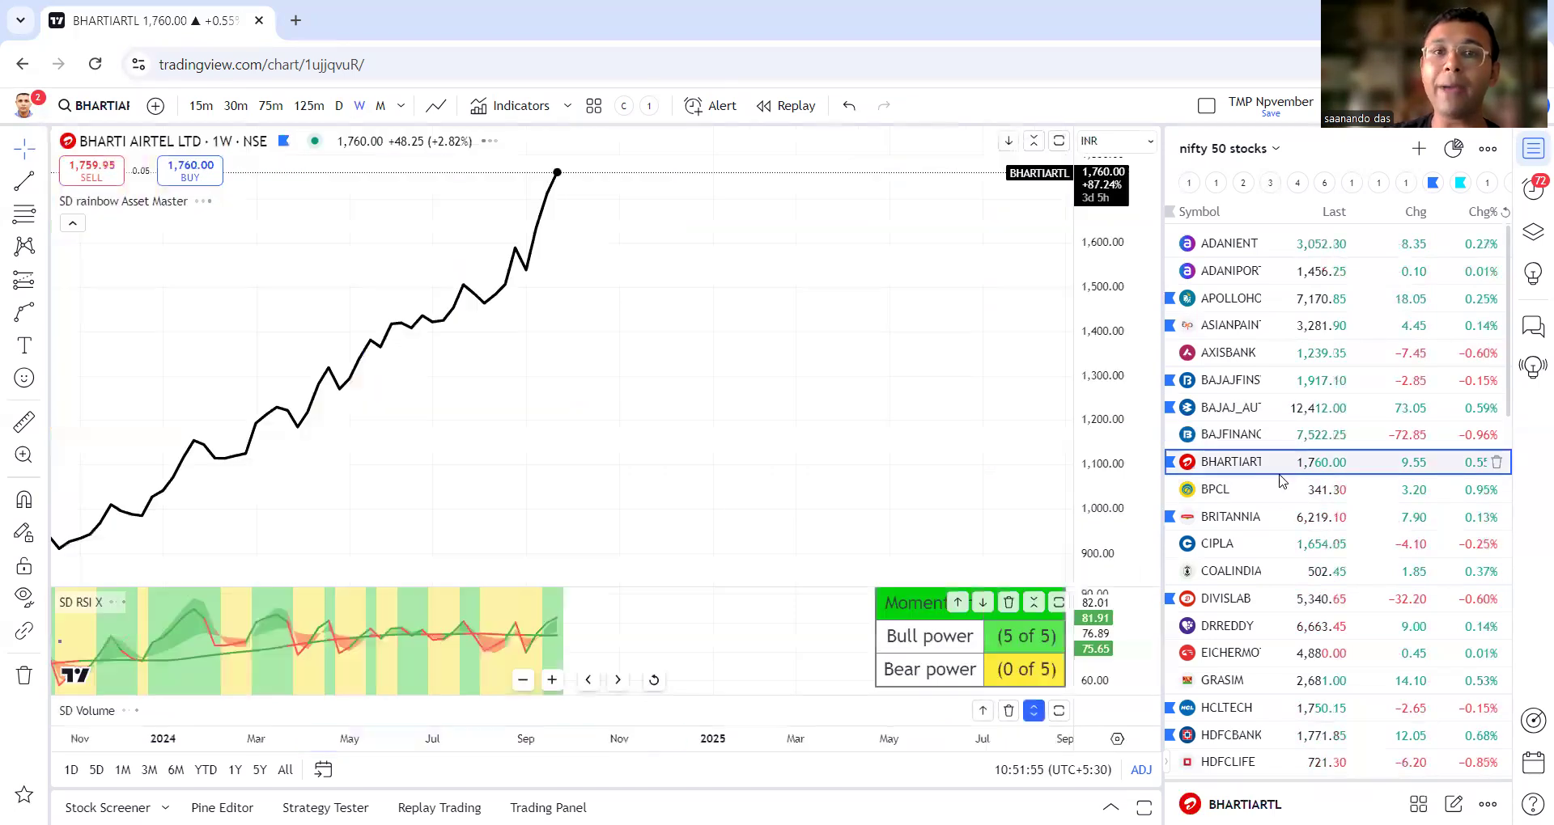
{"action": "scroll", "coordinate": [679, 486], "scroll_direction": "up", "scroll_amount": 5}
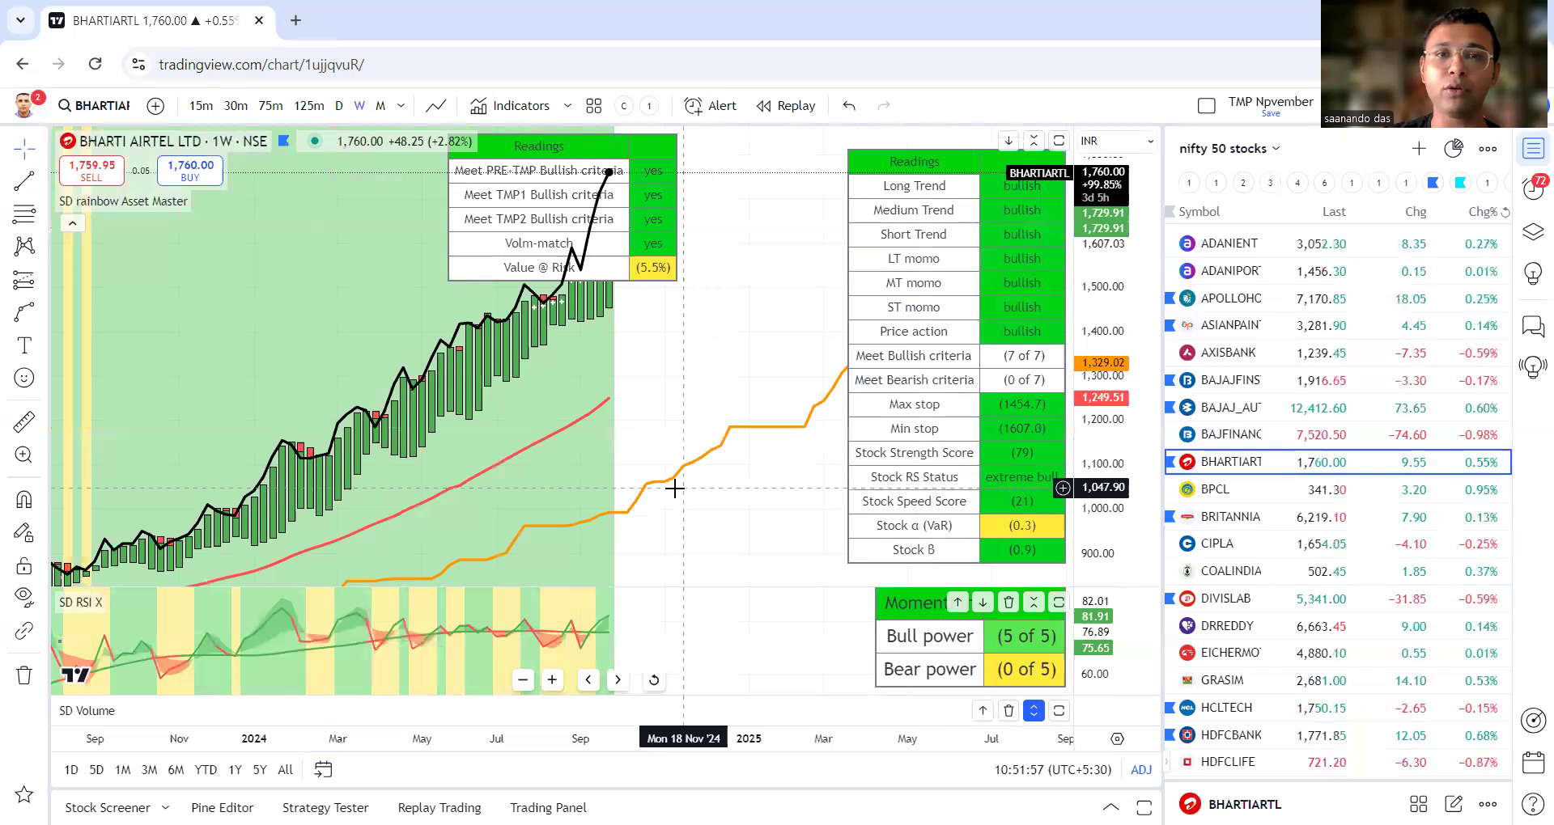
{"action": "left_click_drag", "start_coordinate": [631, 410], "coordinate": [981, 435]}
{"action": "scroll", "coordinate": [887, 444], "scroll_direction": "down", "scroll_amount": 2}
{"action": "left_click_drag", "start_coordinate": [1133, 253], "coordinate": [1070, 394]}
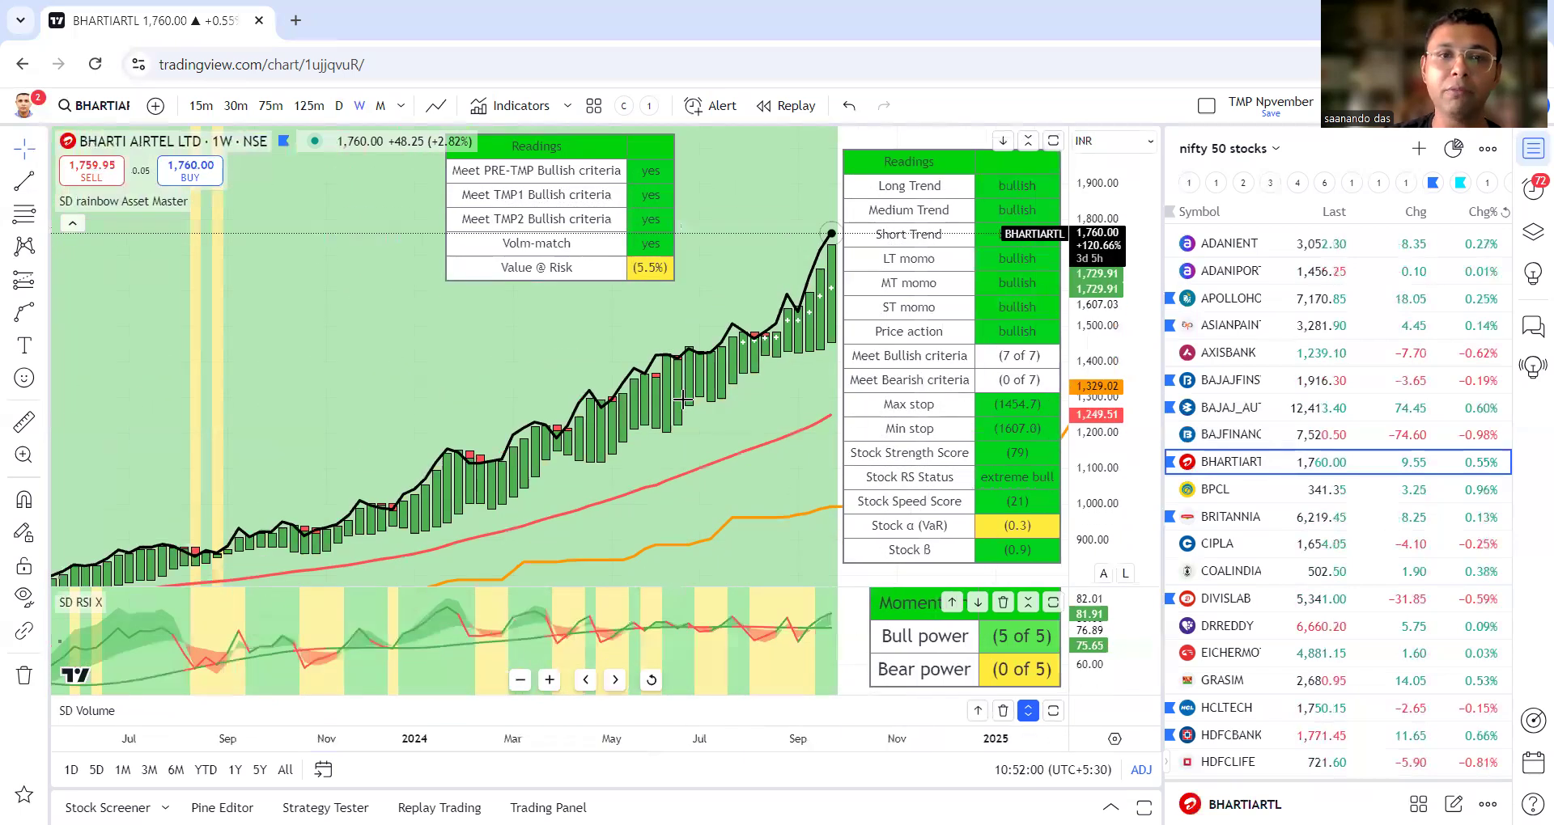
{"action": "scroll", "coordinate": [538, 477], "scroll_direction": "down", "scroll_amount": 4}
{"action": "left_click_drag", "start_coordinate": [537, 460], "coordinate": [544, 403]}
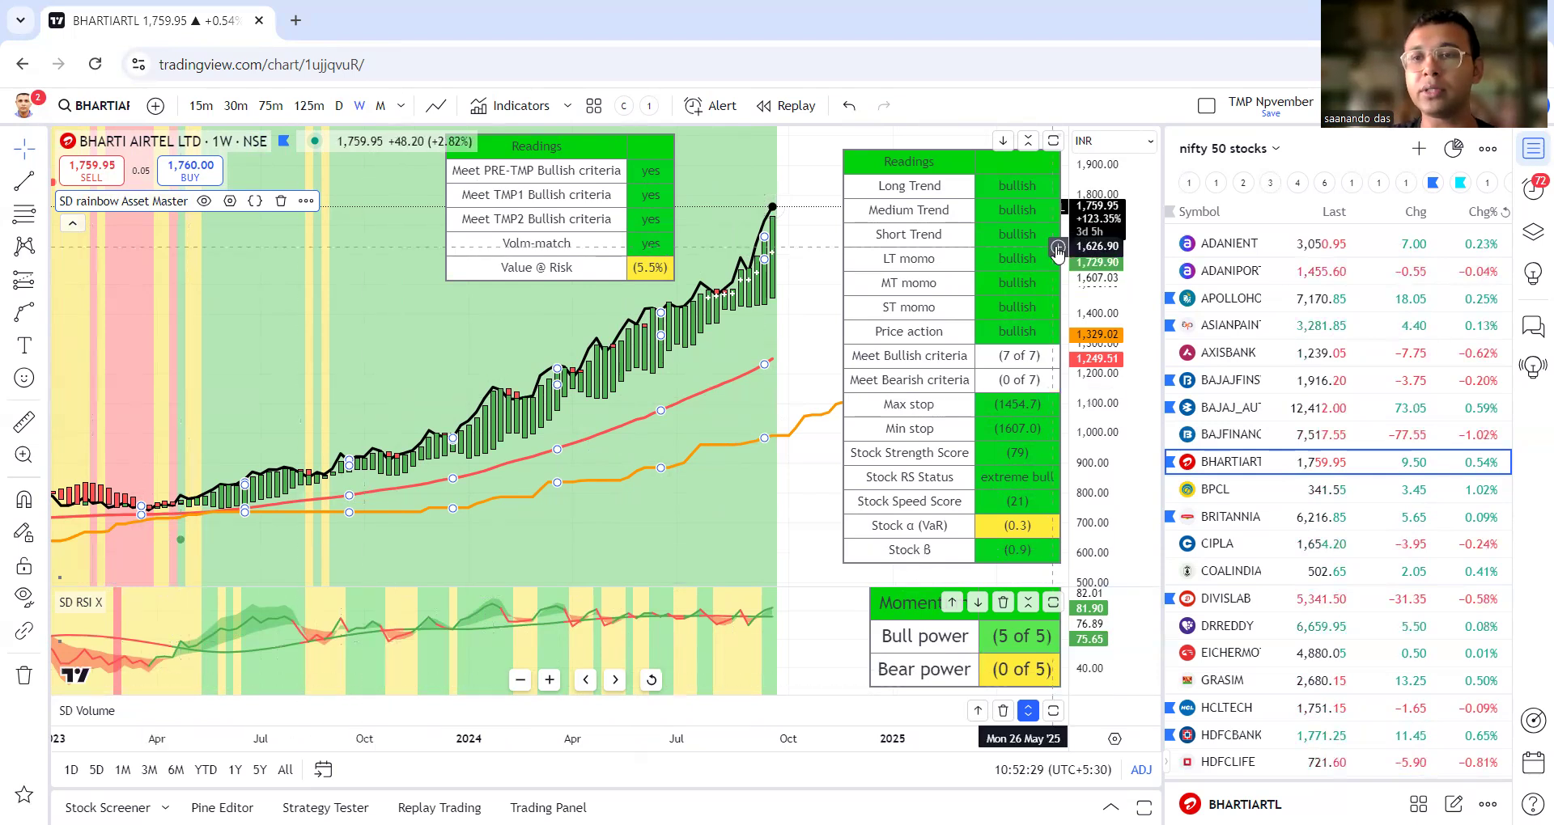
- Load the BPCL weekly chart from the watchlist and examine its 2024 consolidation and recent price action against the indicator readings
{"action": "left_click", "coordinate": [1243, 490]}
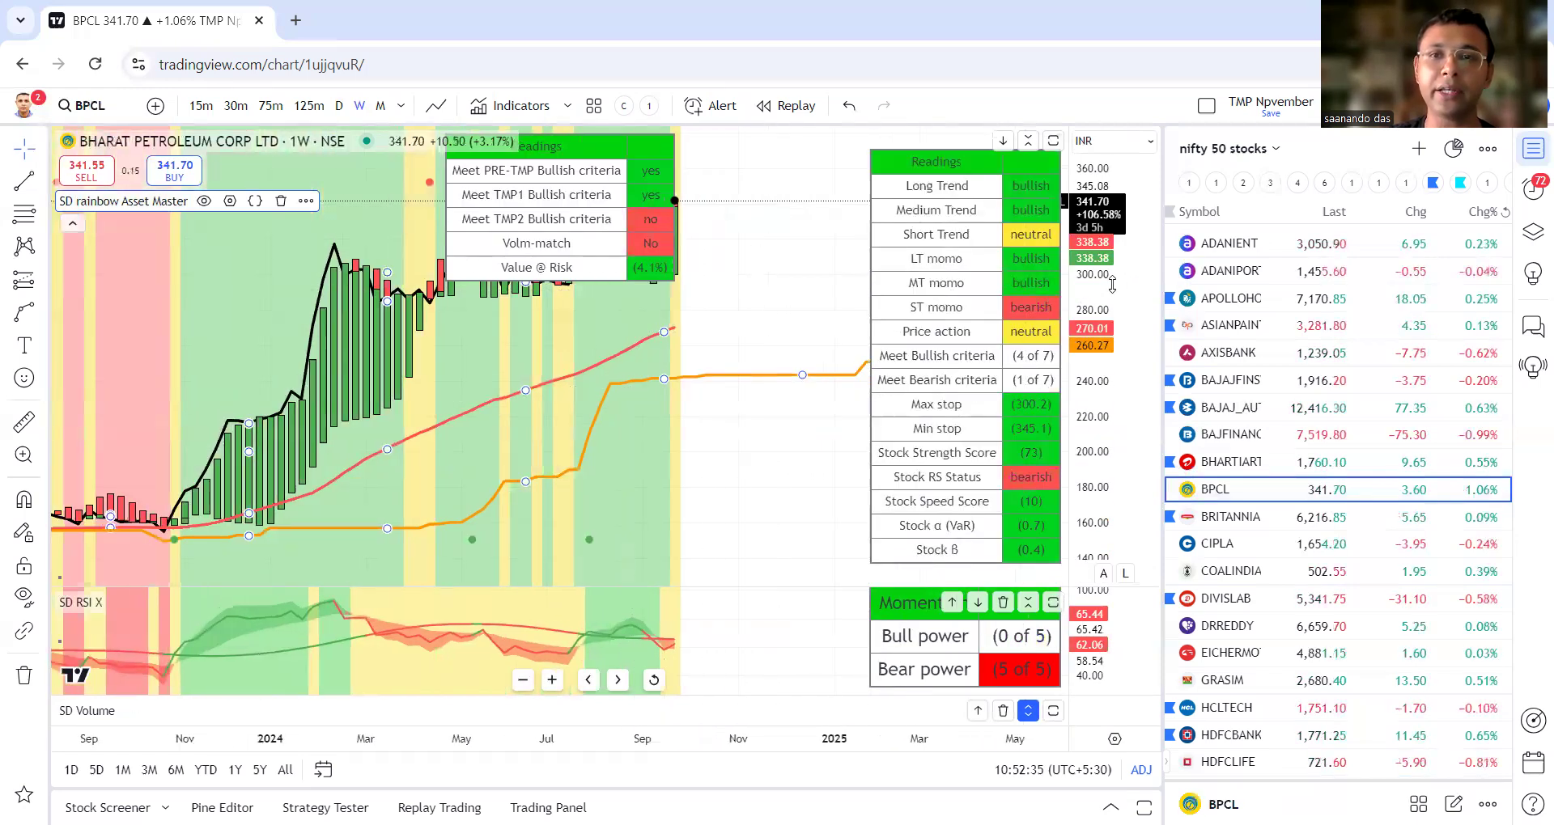
{"action": "left_click_drag", "start_coordinate": [1140, 254], "coordinate": [1135, 287]}
{"action": "left_click_drag", "start_coordinate": [818, 282], "coordinate": [854, 396]}
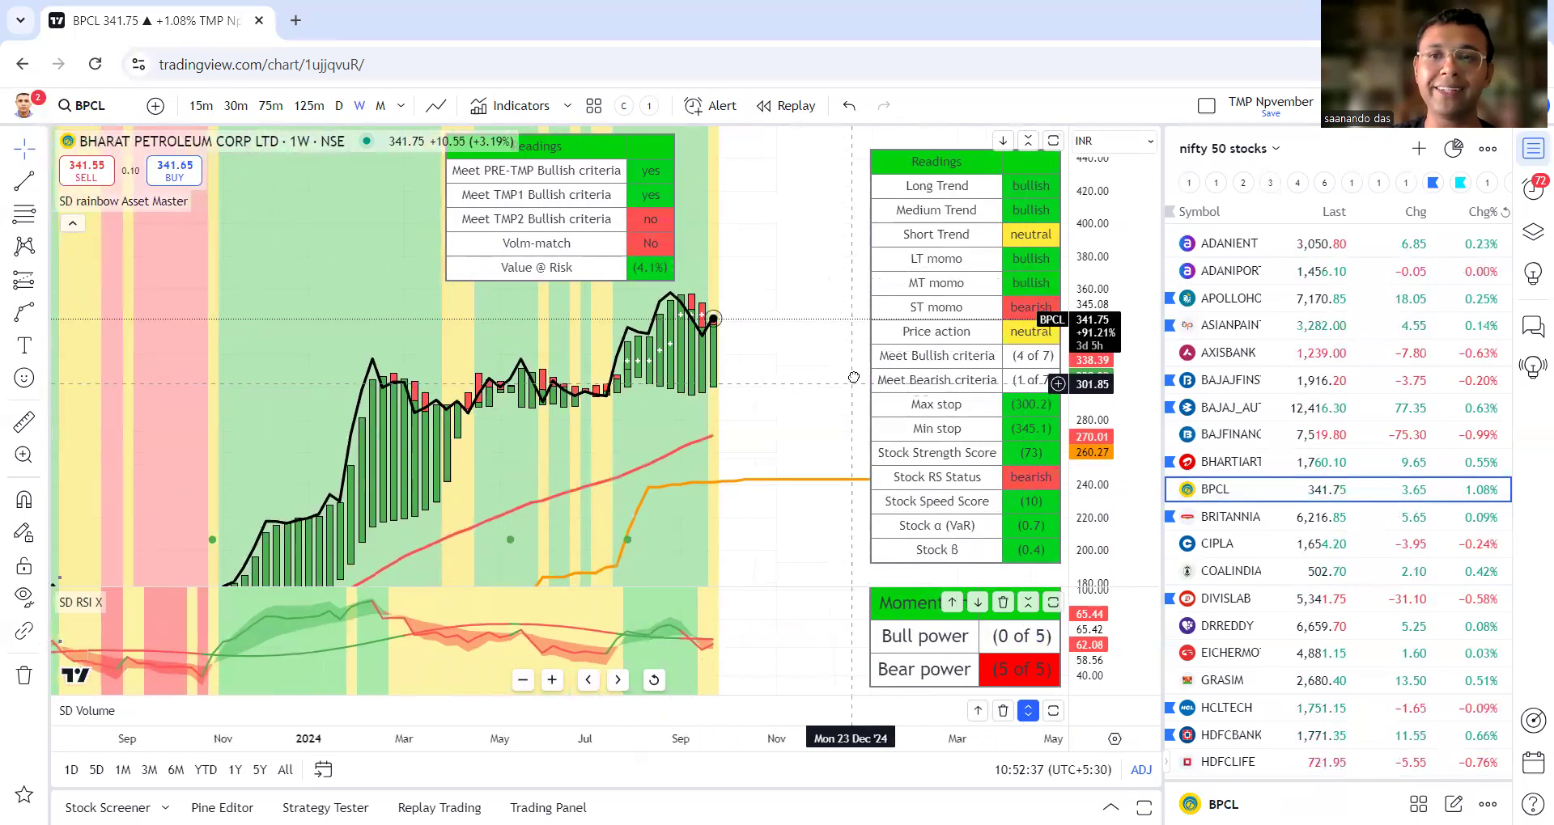
{"action": "scroll", "coordinate": [765, 399], "scroll_direction": "up", "scroll_amount": 1}
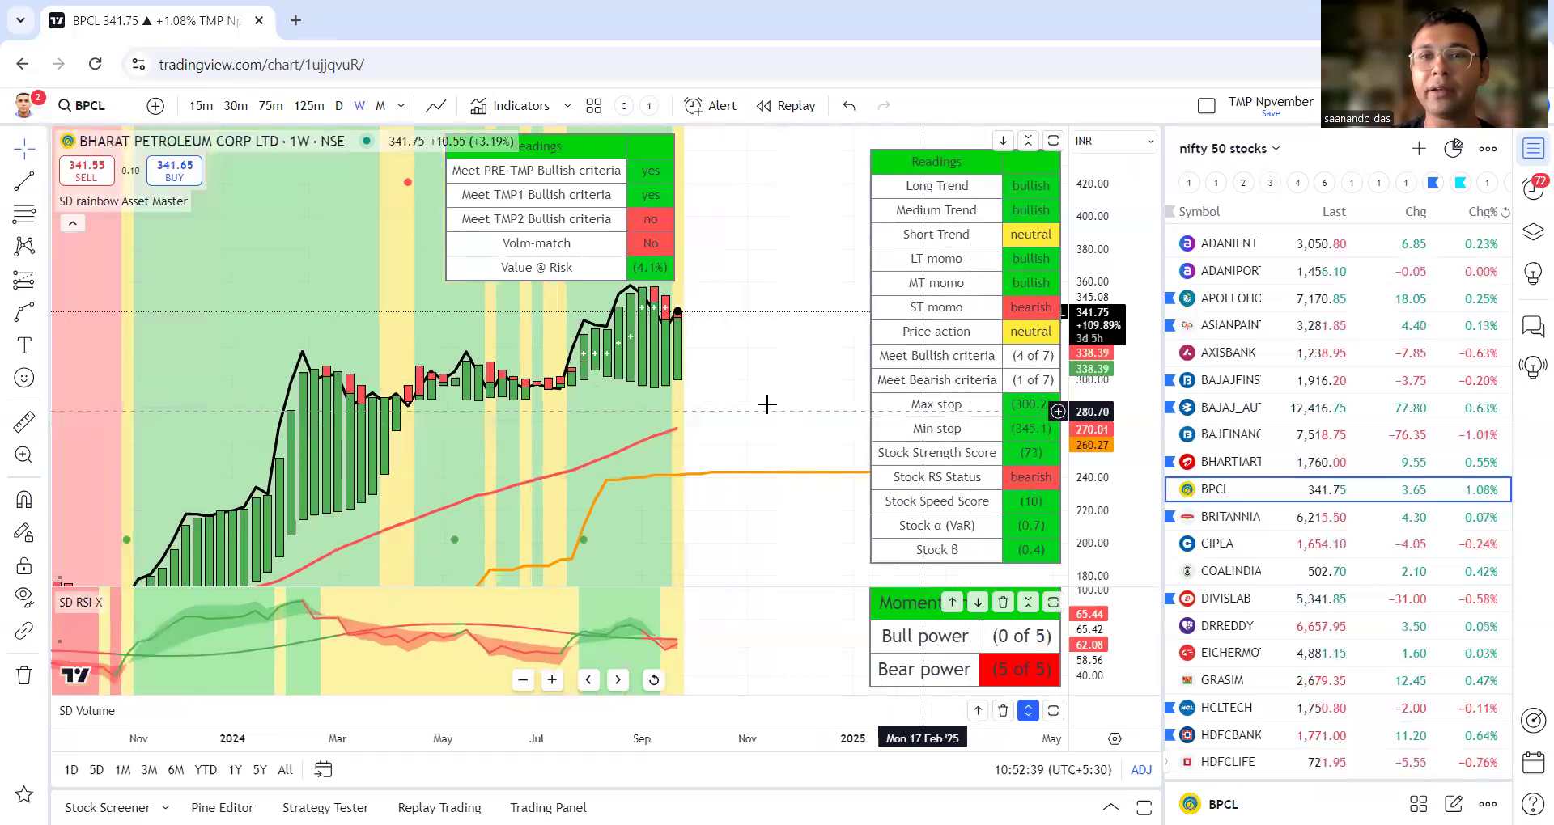
{"action": "scroll", "coordinate": [765, 399], "scroll_direction": "up", "scroll_amount": 2}
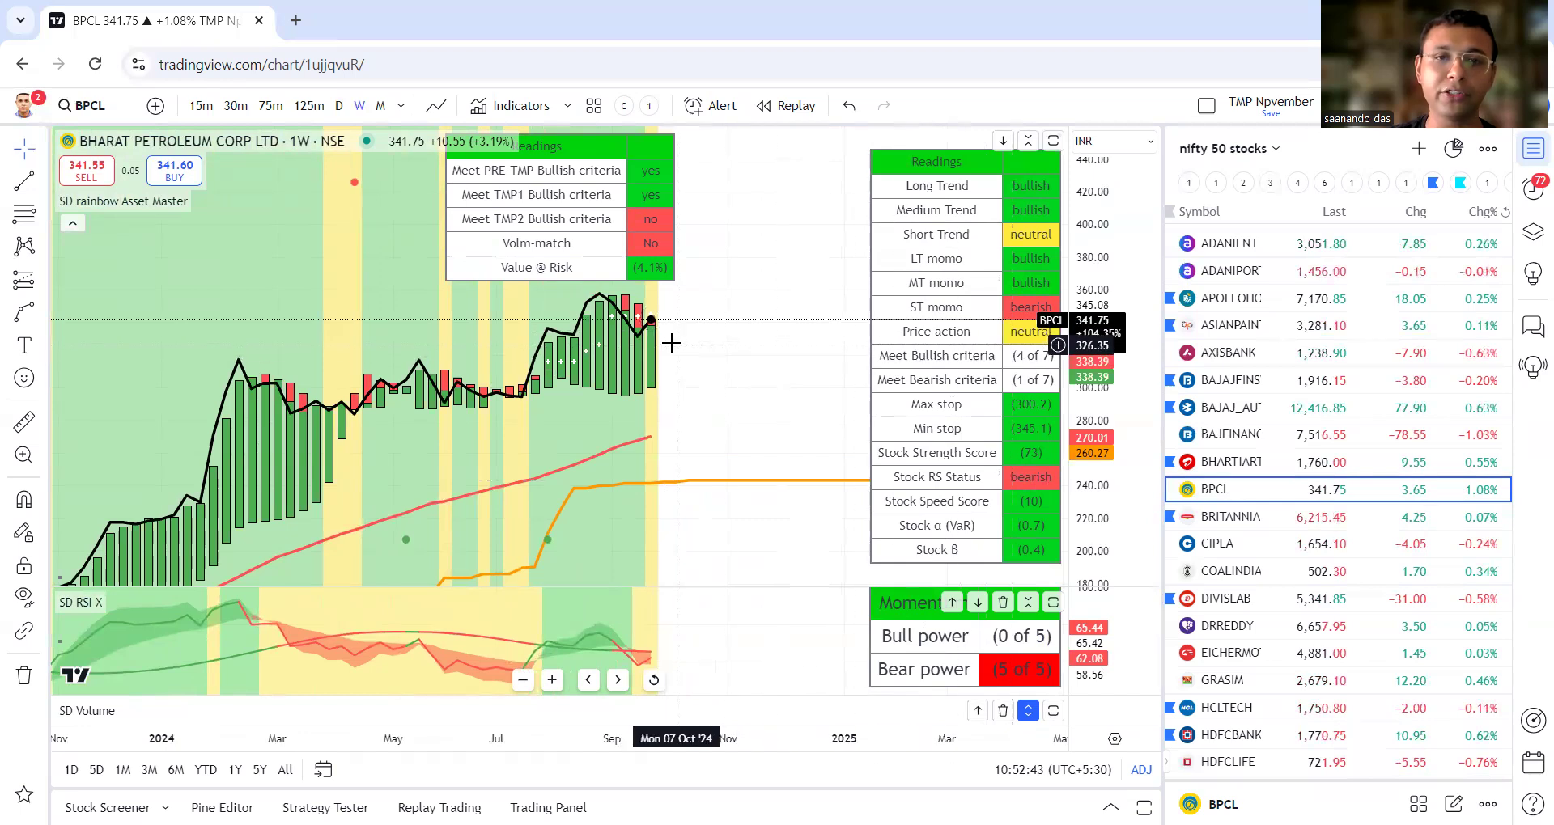
{"action": "scroll", "coordinate": [671, 343], "scroll_direction": "down", "scroll_amount": 3}
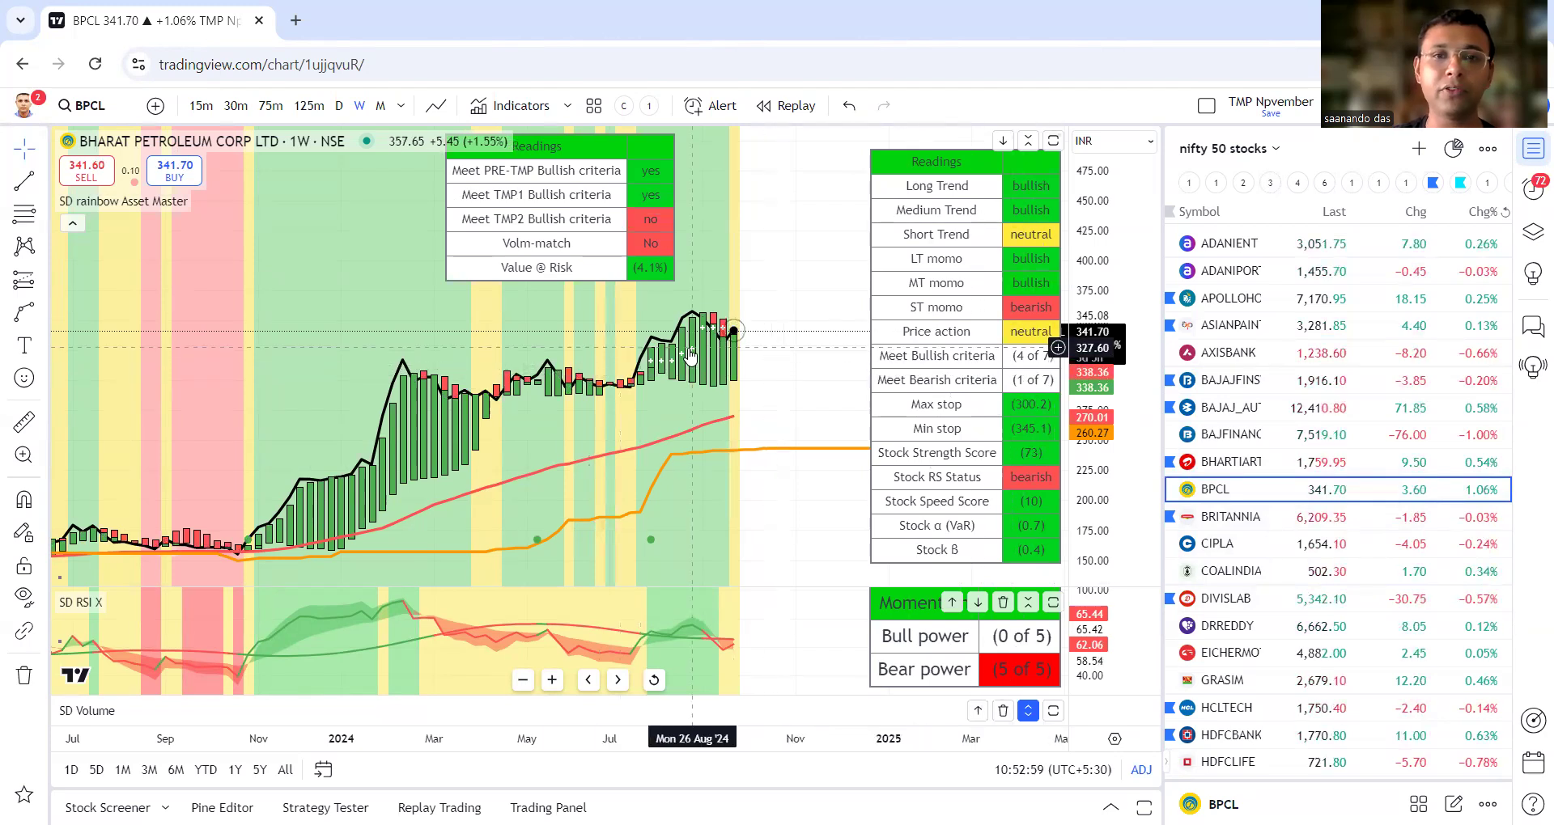
{"action": "scroll", "coordinate": [688, 356], "scroll_direction": "down", "scroll_amount": 1}
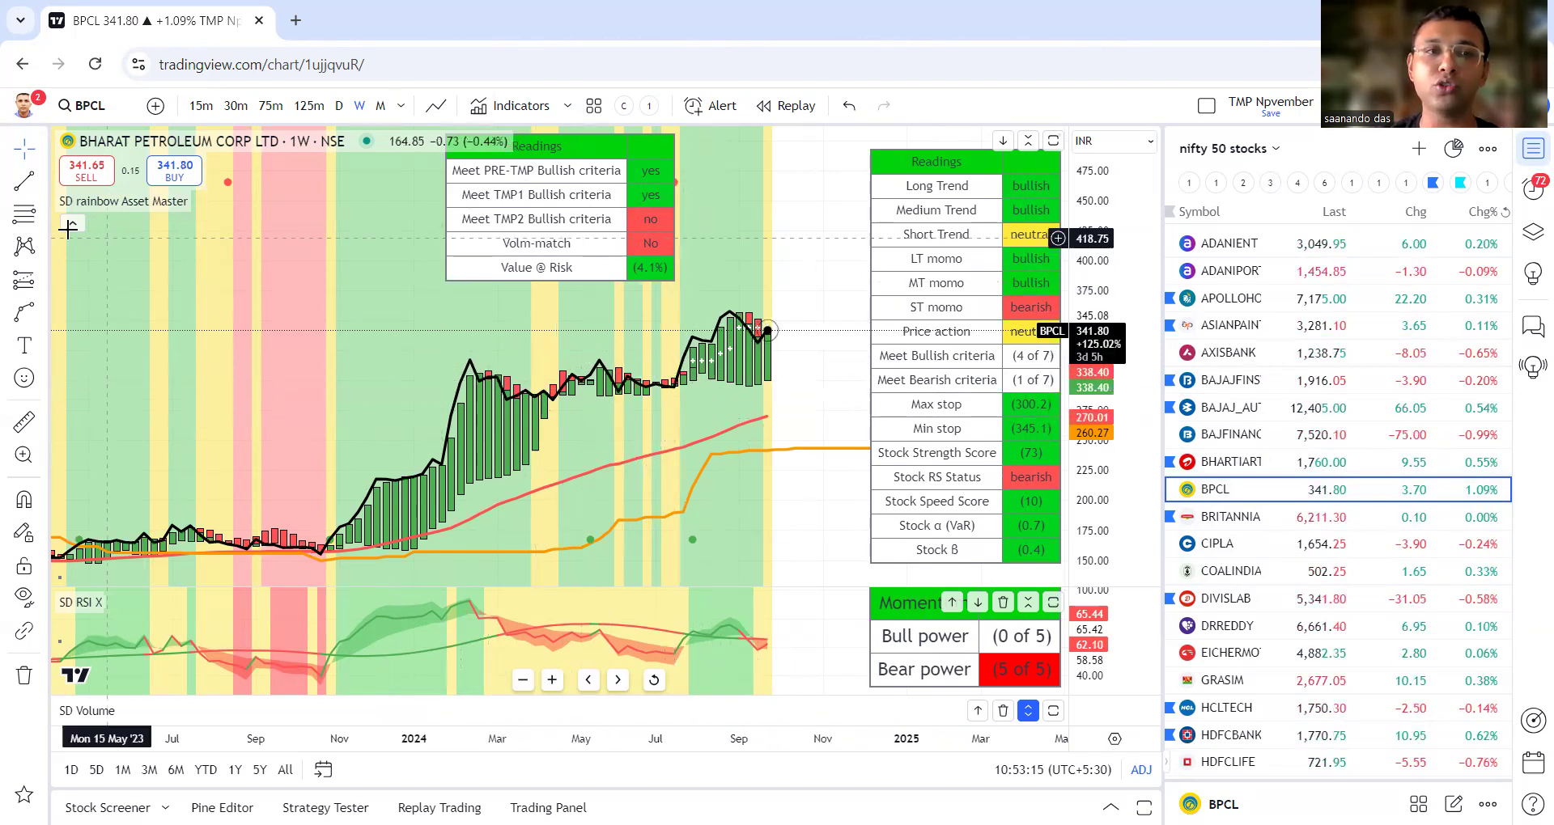
- Draw a rectangle around the BPCL consolidation from 23 Jan 2024 to 12 Aug 2024, between about 327.60 and 275.20
{"action": "left_click", "coordinate": [42, 318]}
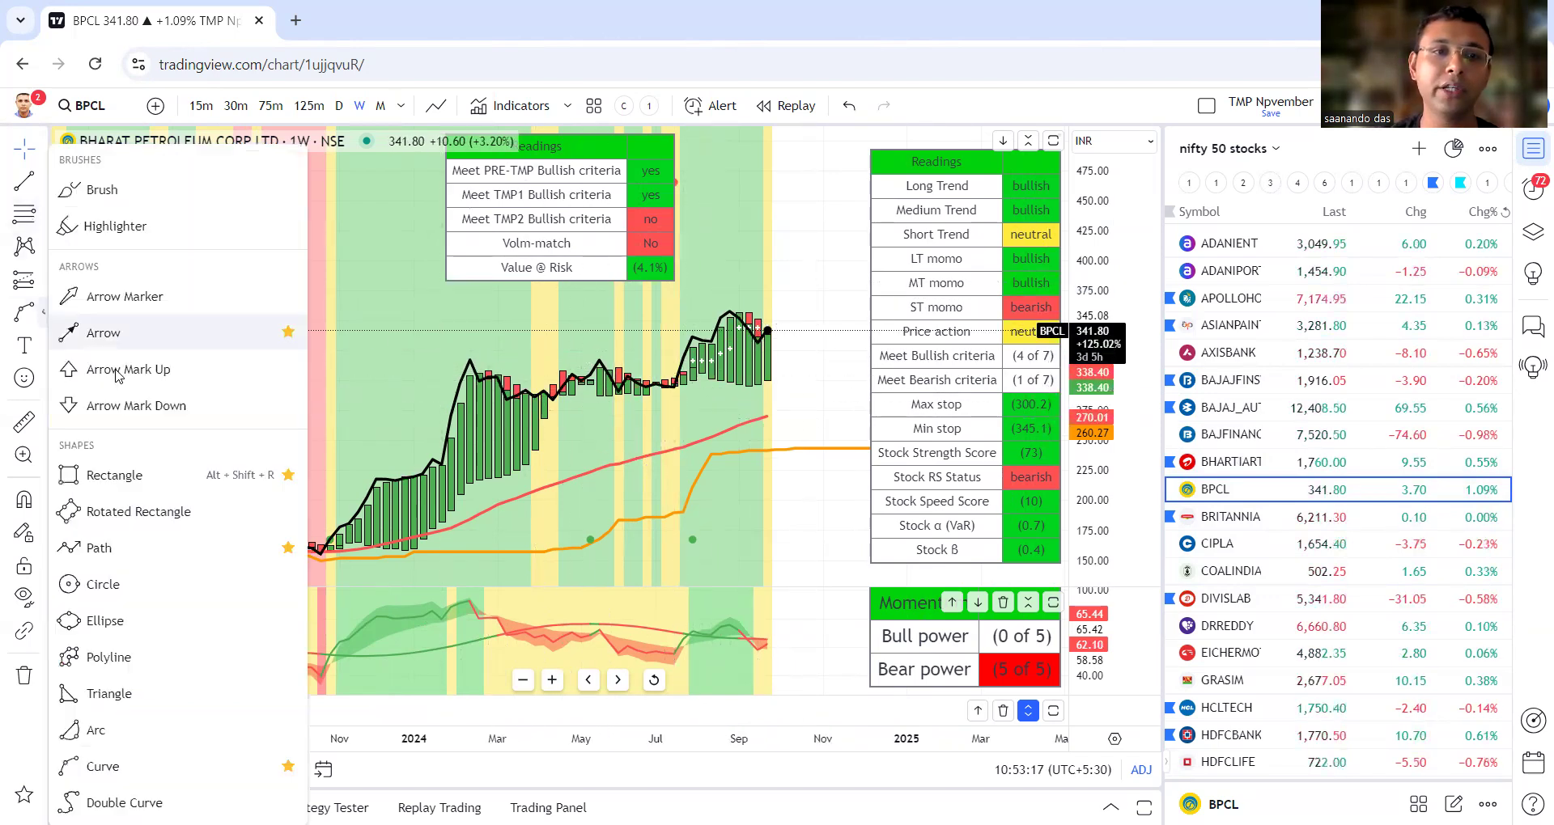
{"action": "left_click", "coordinate": [145, 573]}
{"action": "left_click_drag", "start_coordinate": [439, 348], "coordinate": [709, 411]}
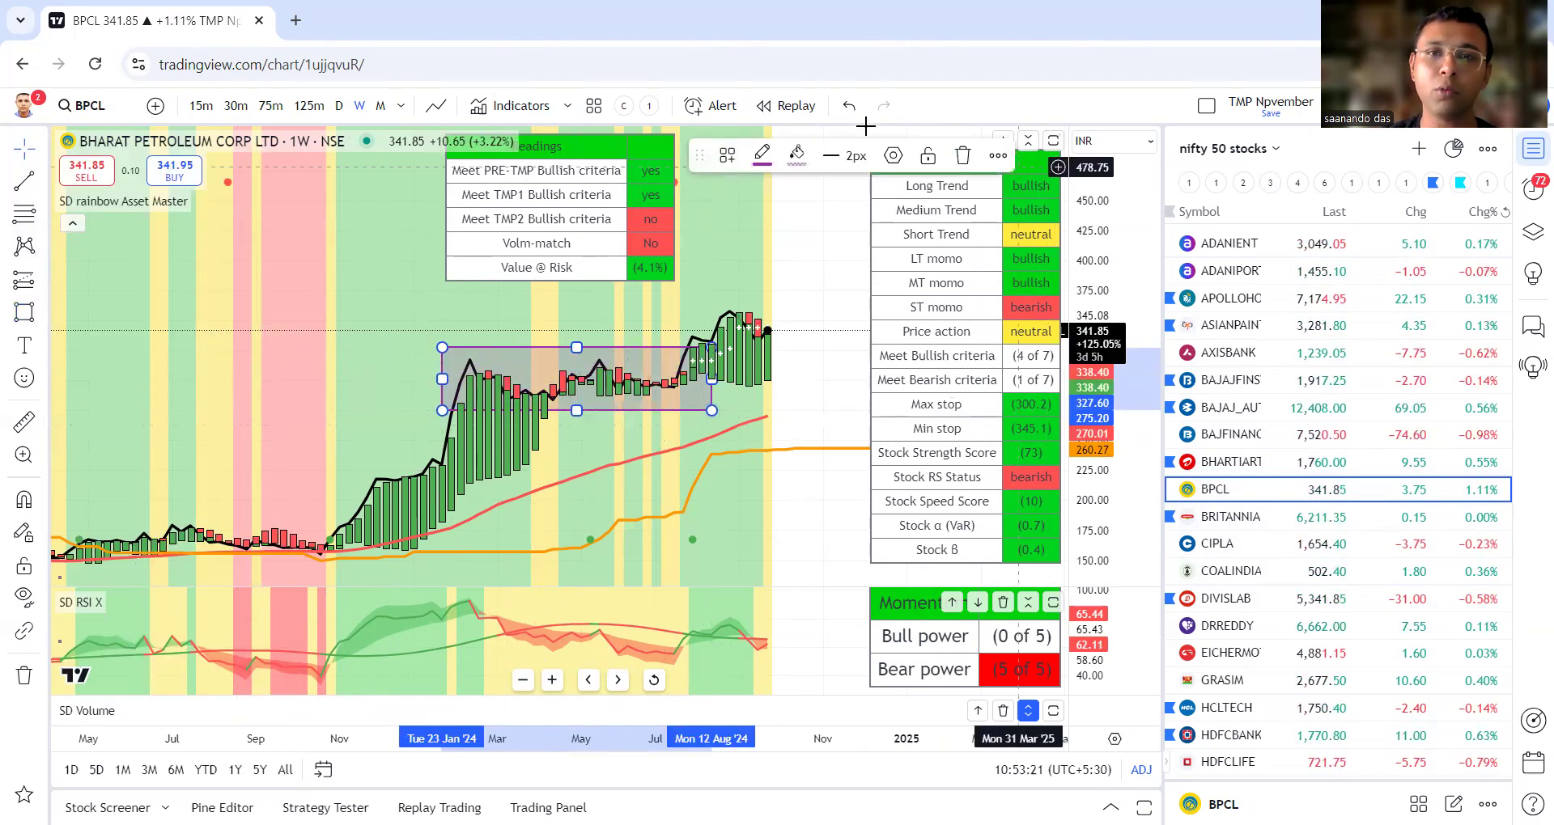
- Give the BPCL consolidation rectangle a blue 3px border and a clear fill, and extend its later edge to 7 Oct 2024
{"action": "left_click", "coordinate": [762, 155]}
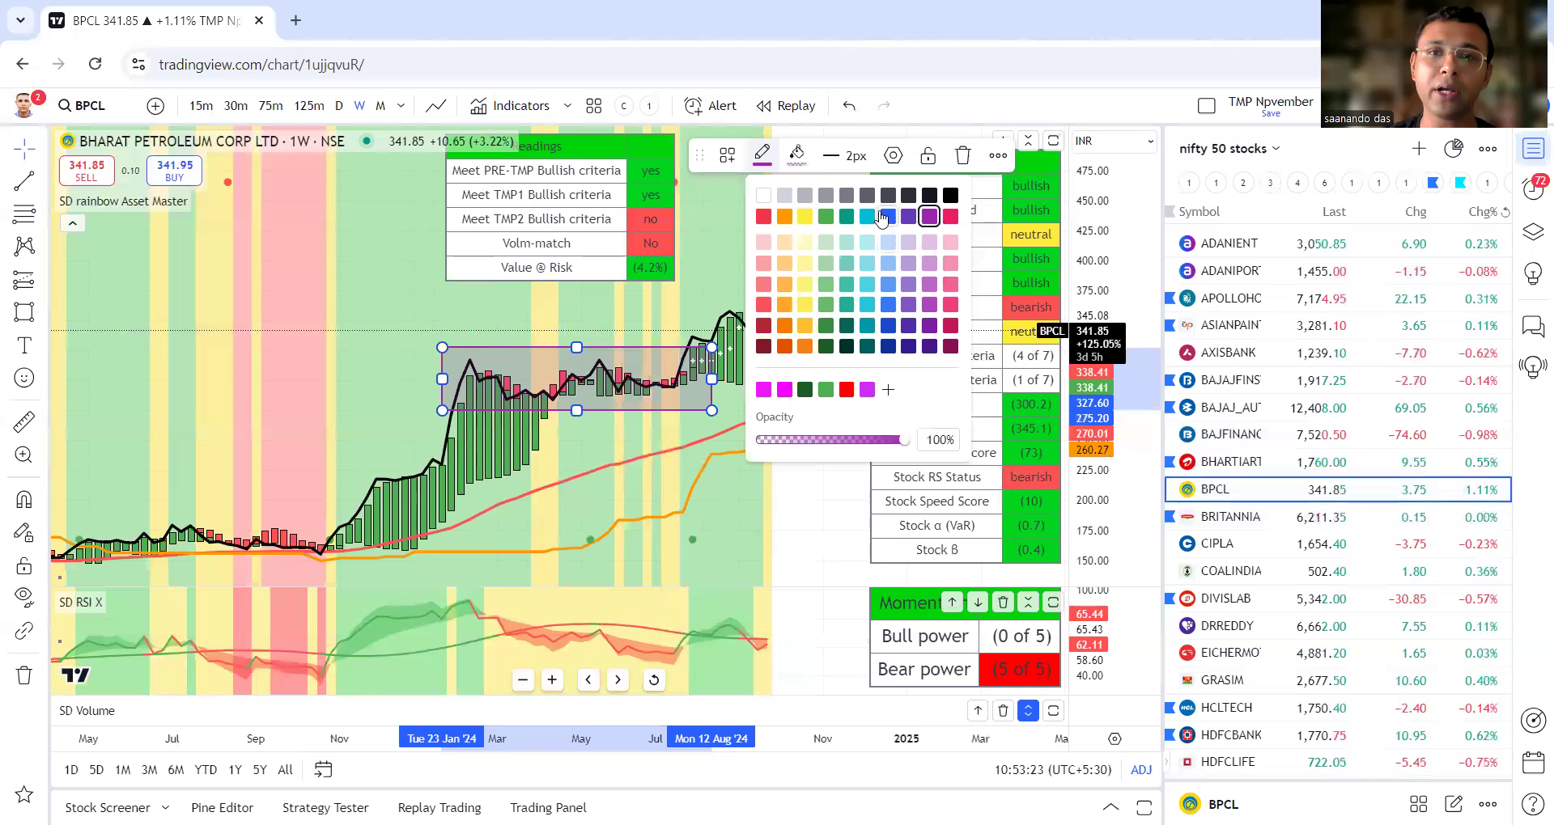
{"action": "left_click", "coordinate": [884, 217]}
{"action": "left_click", "coordinate": [796, 153]}
{"action": "left_click", "coordinate": [796, 196]}
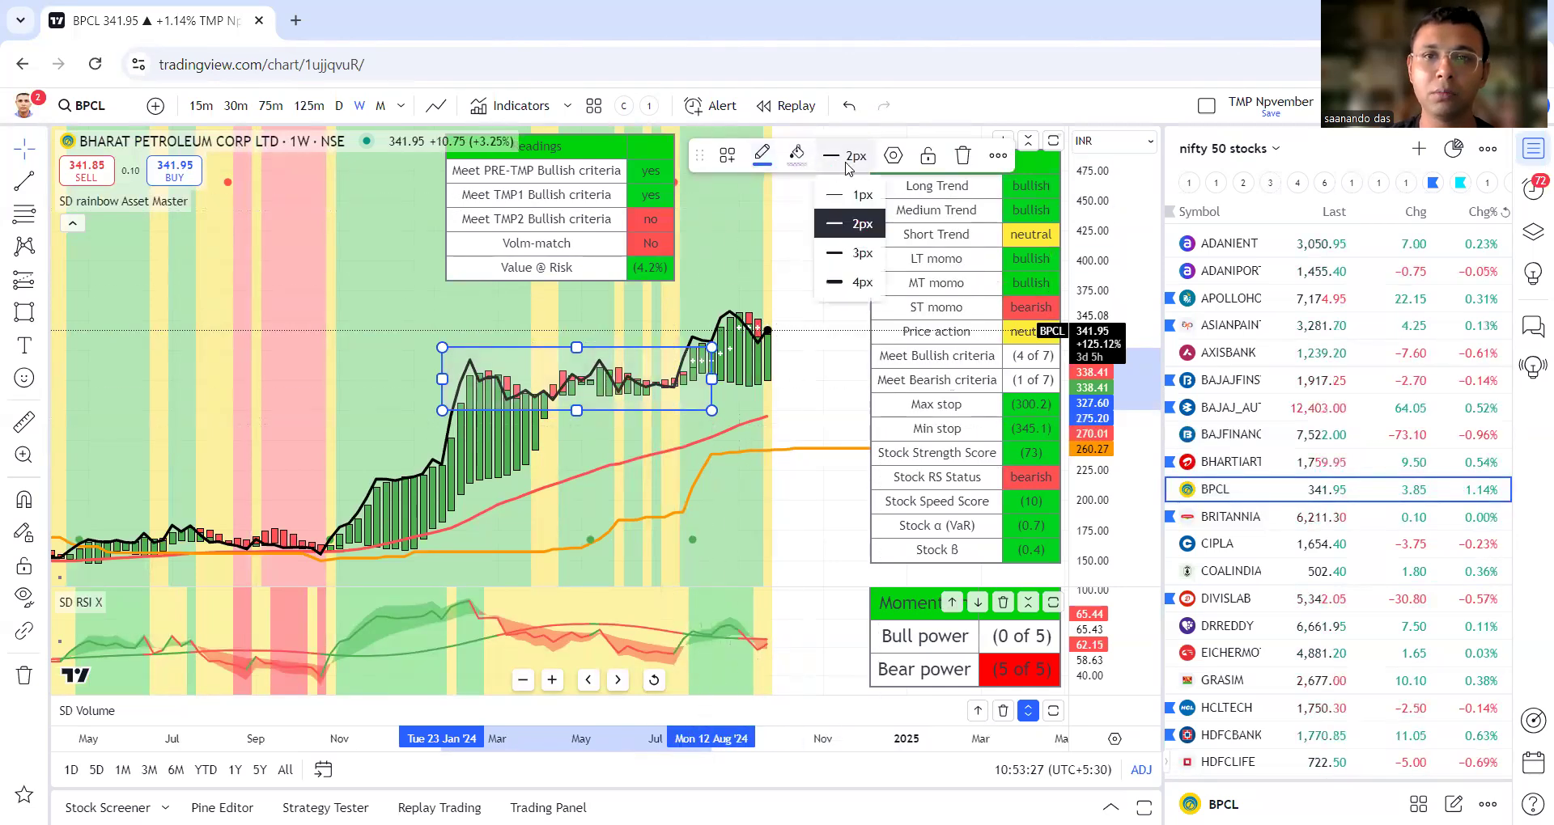
{"action": "left_click", "coordinate": [861, 252]}
{"action": "left_click", "coordinate": [657, 431]}
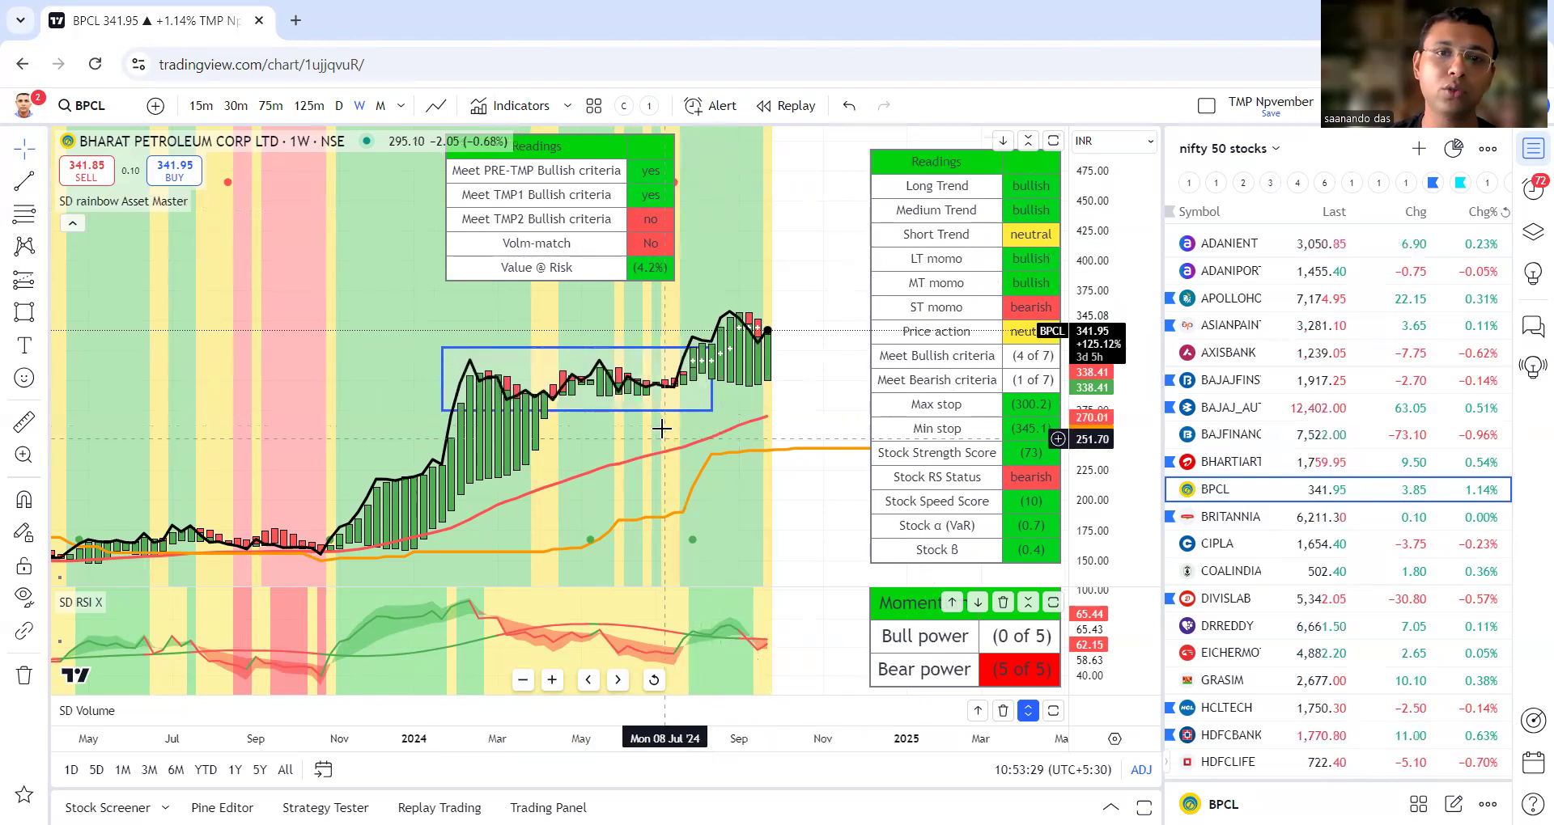
{"action": "left_click", "coordinate": [712, 378]}
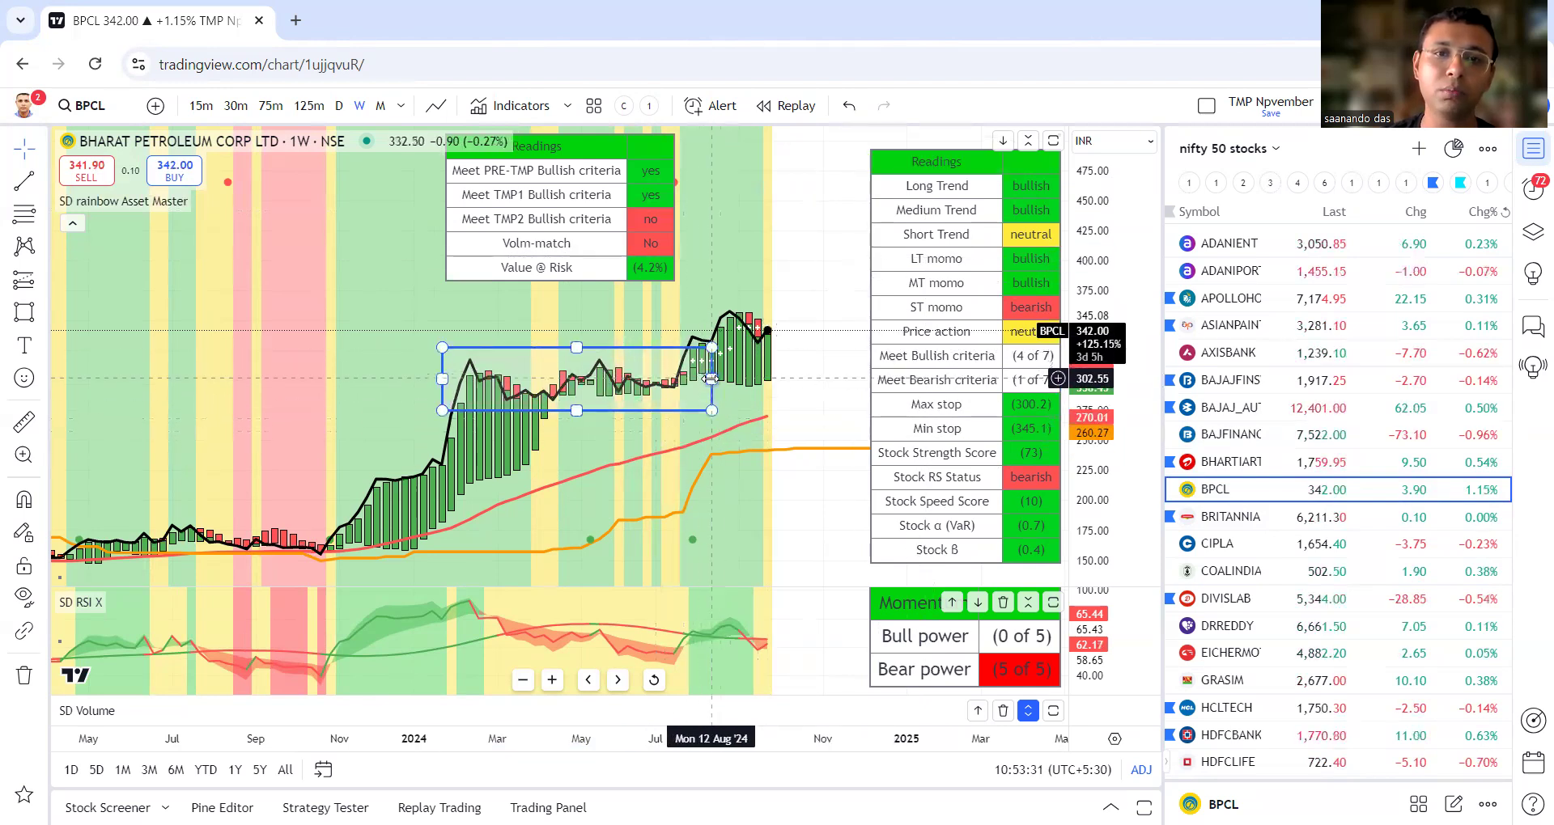
{"action": "left_click_drag", "start_coordinate": [712, 379], "coordinate": [783, 378]}
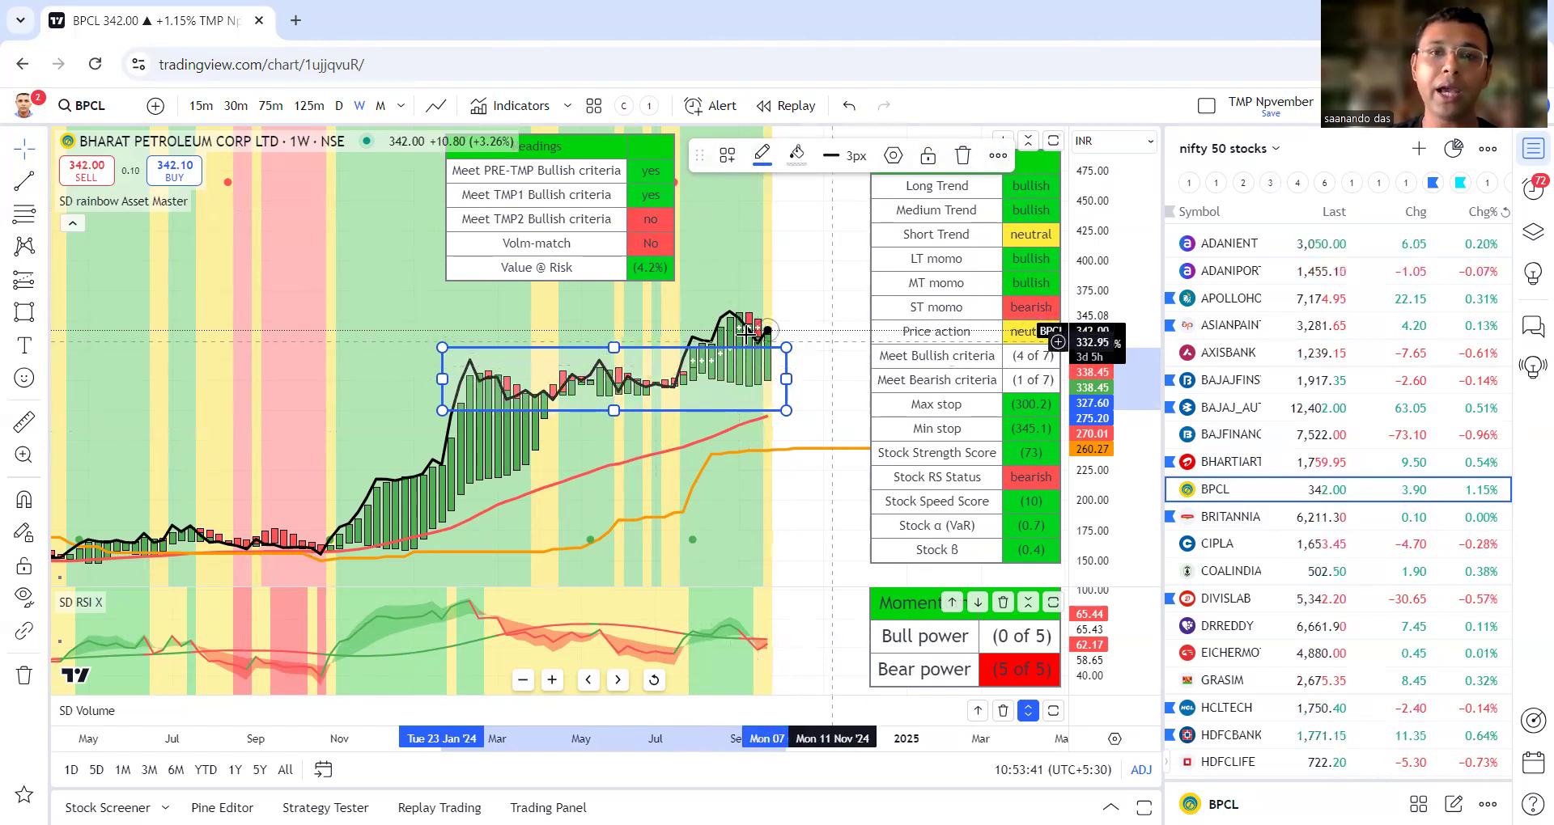
- Create a weekly BPCL alert on the SD rainbow Asset Master indicator with the condition 3.1 SHORT MOMENTUM: Bullish
{"action": "left_click", "coordinate": [1016, 279]}
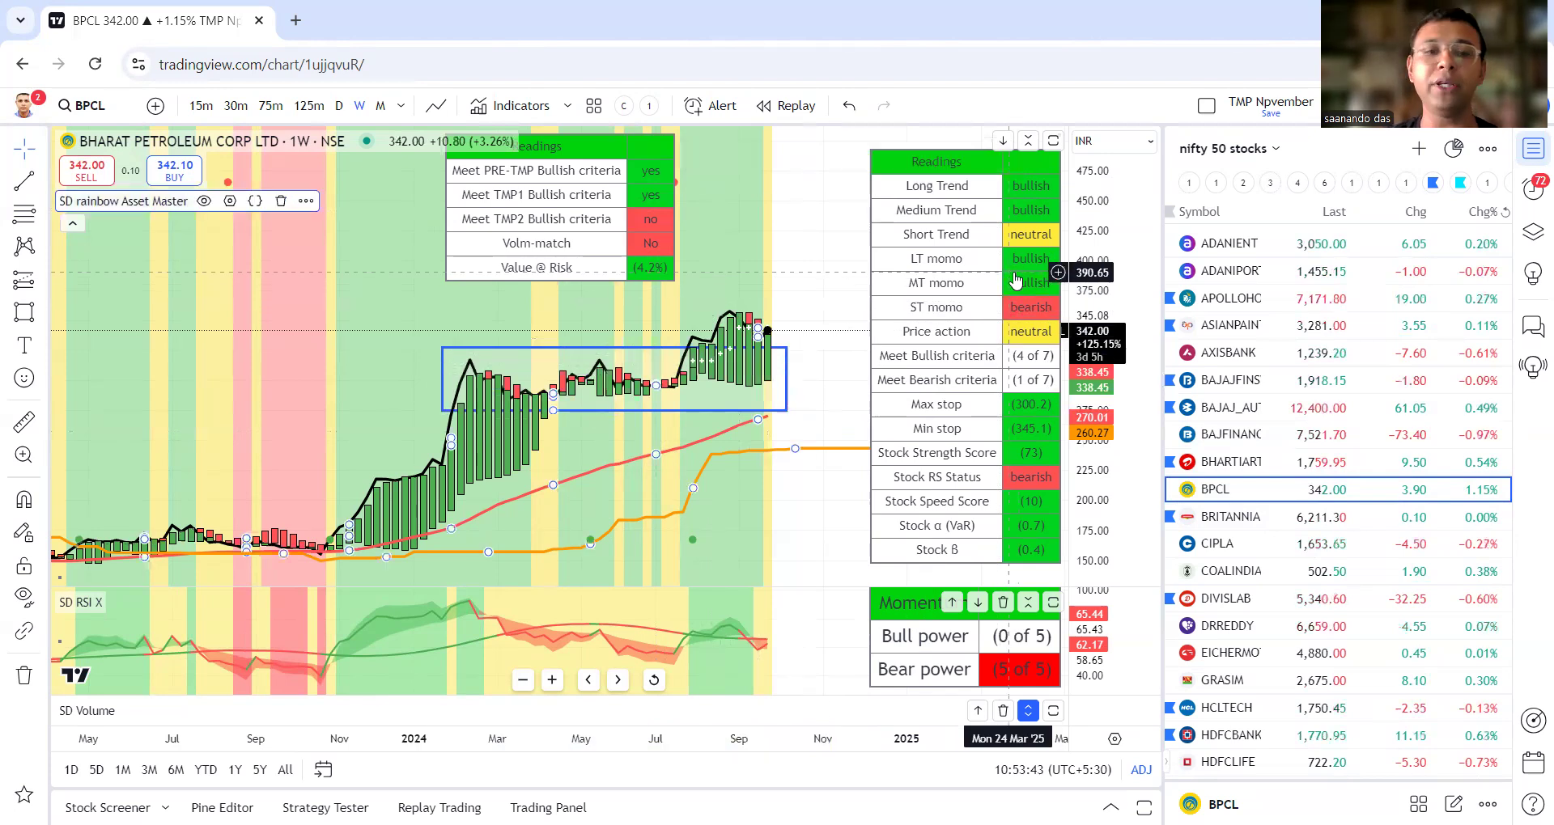
{"action": "key", "text": "alt+a"}
{"action": "left_click", "coordinate": [906, 314]}
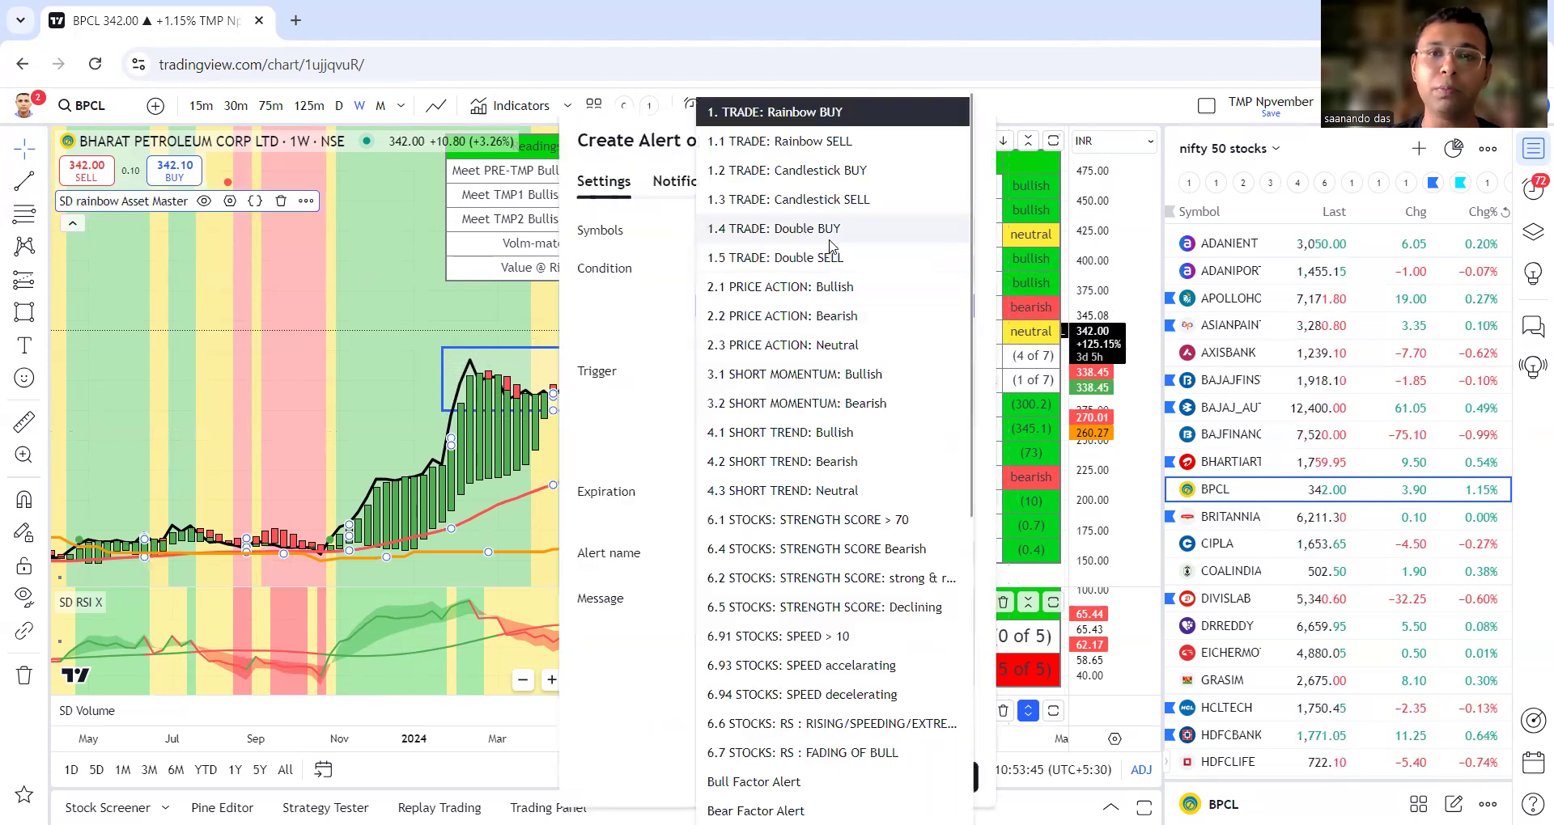
{"action": "left_click", "coordinate": [882, 375]}
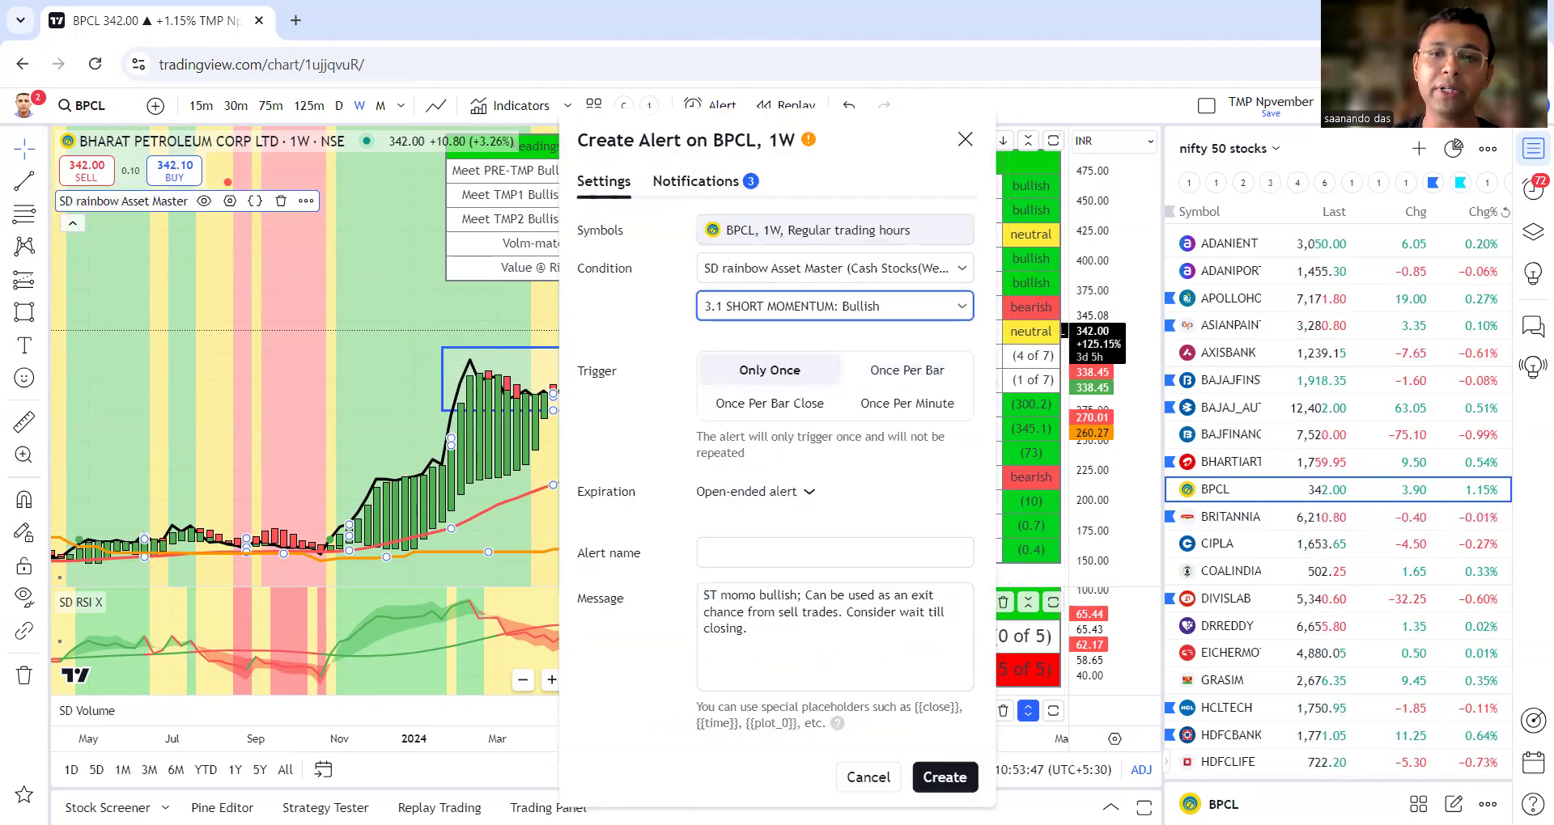
{"action": "left_click", "coordinate": [945, 778]}
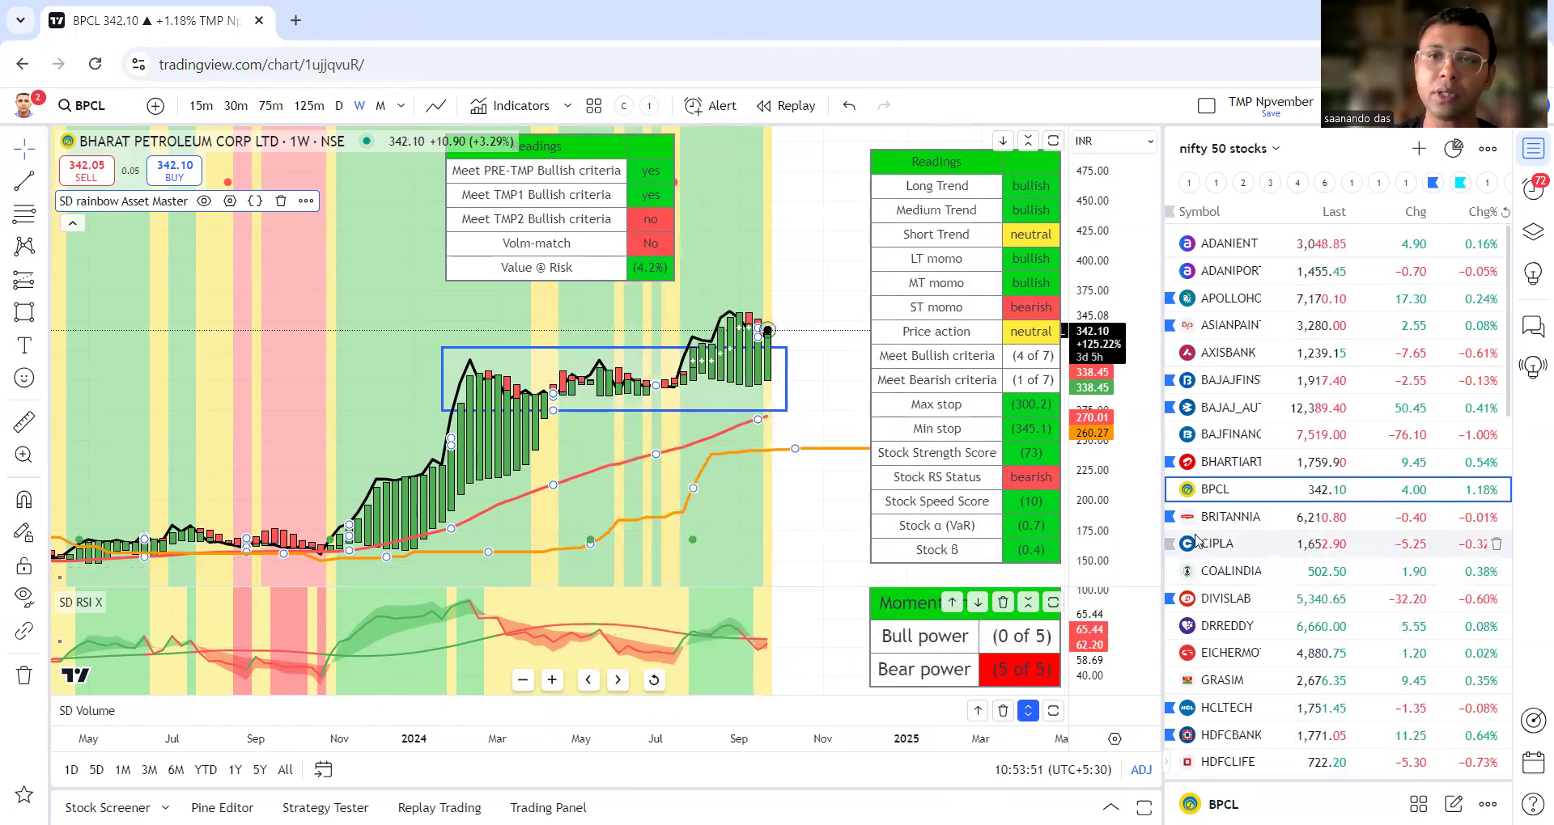
- Load the Britannia weekly chart from the watchlist and examine its trend since 2023 on a compressed price scale against the readings
{"action": "left_click", "coordinate": [1238, 519]}
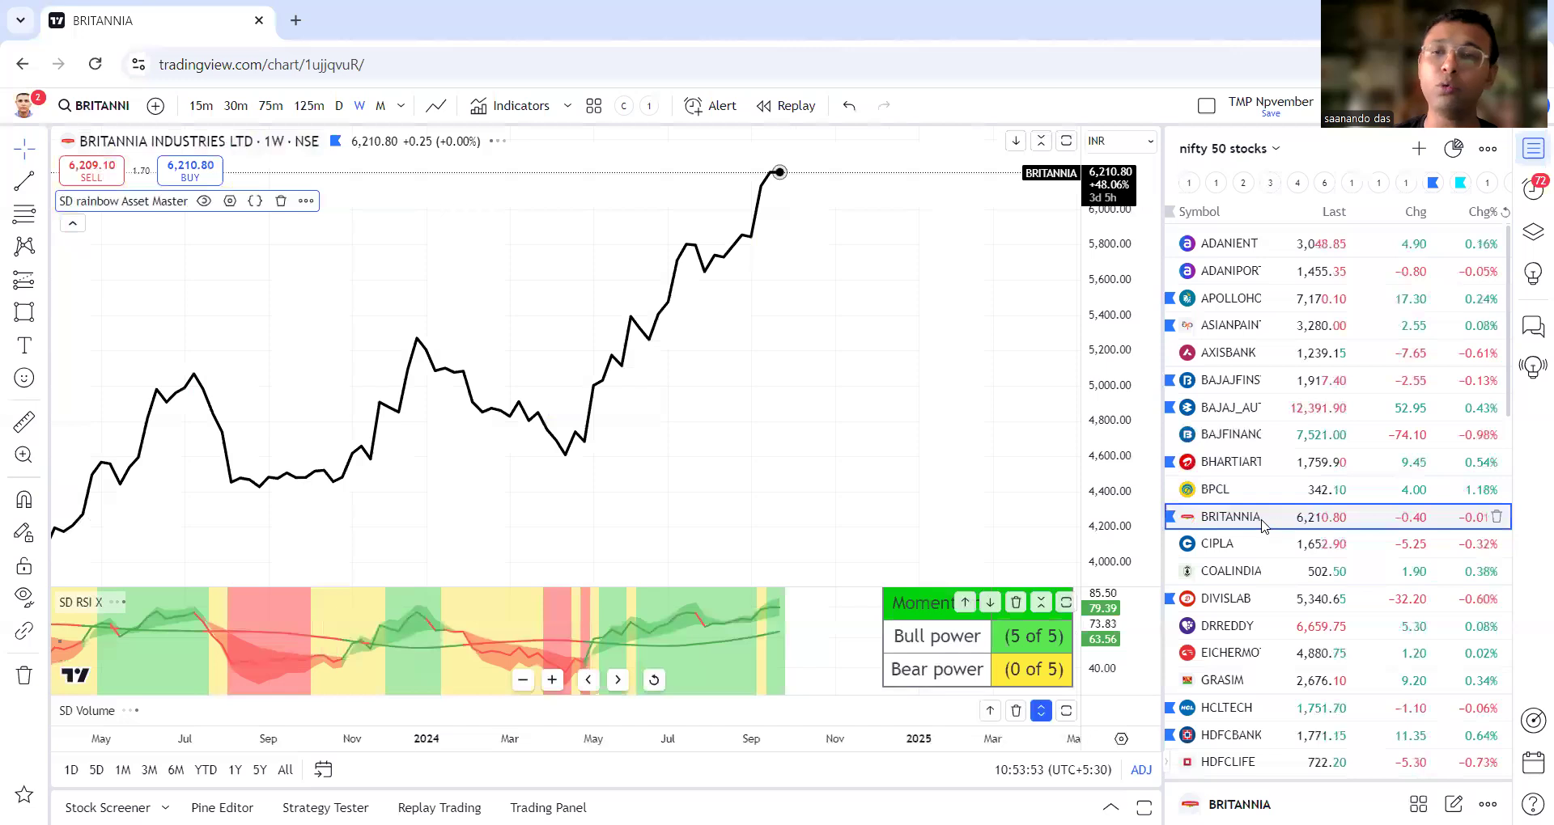
{"action": "scroll", "coordinate": [768, 436], "scroll_direction": "up", "scroll_amount": 1}
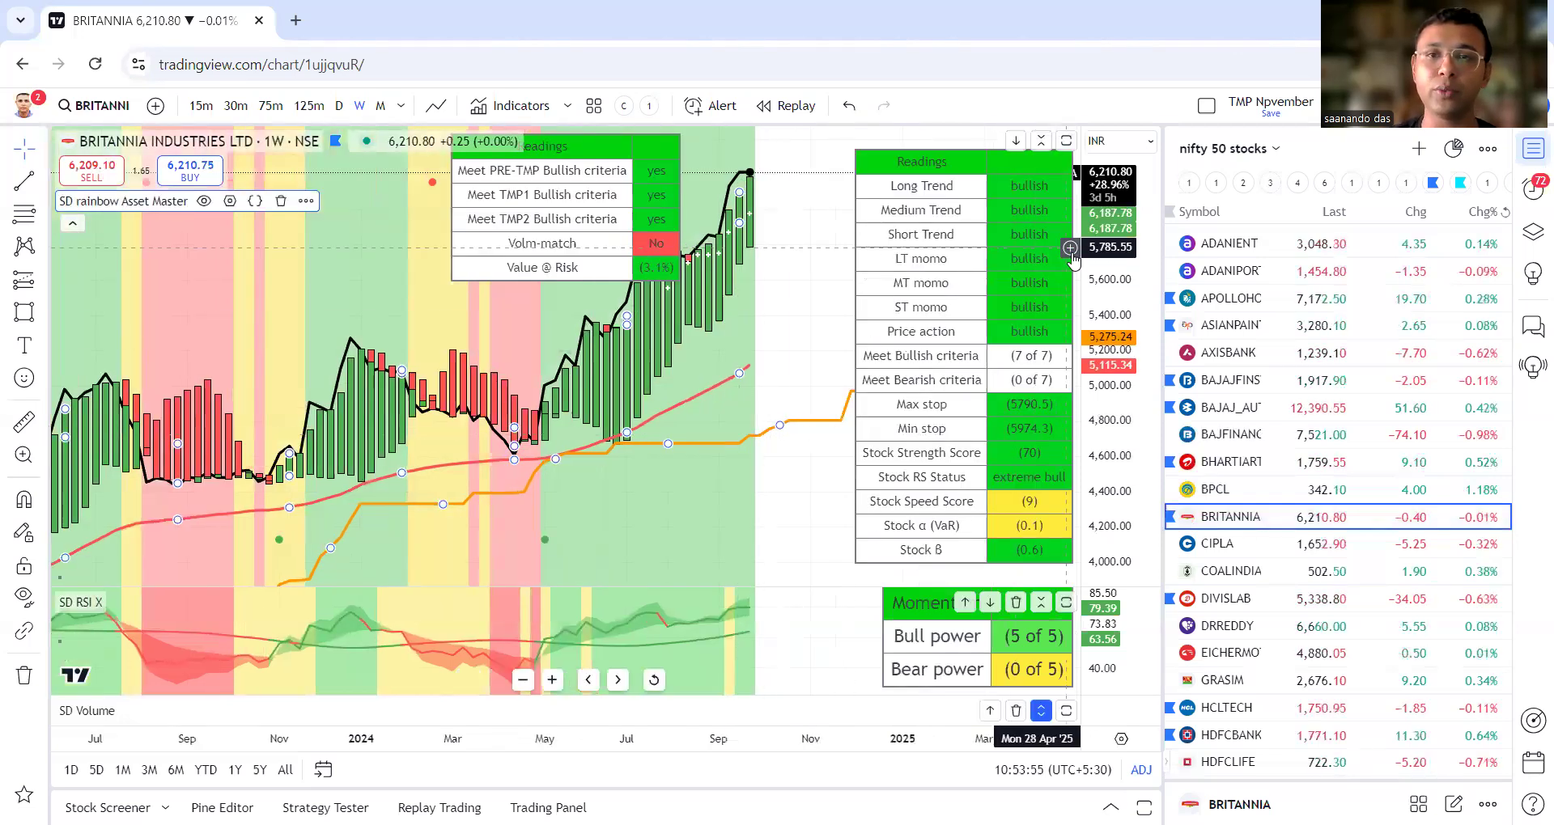
{"action": "left_click_drag", "start_coordinate": [1074, 237], "coordinate": [1070, 288]}
{"action": "scroll", "coordinate": [808, 485], "scroll_direction": "down", "scroll_amount": 4}
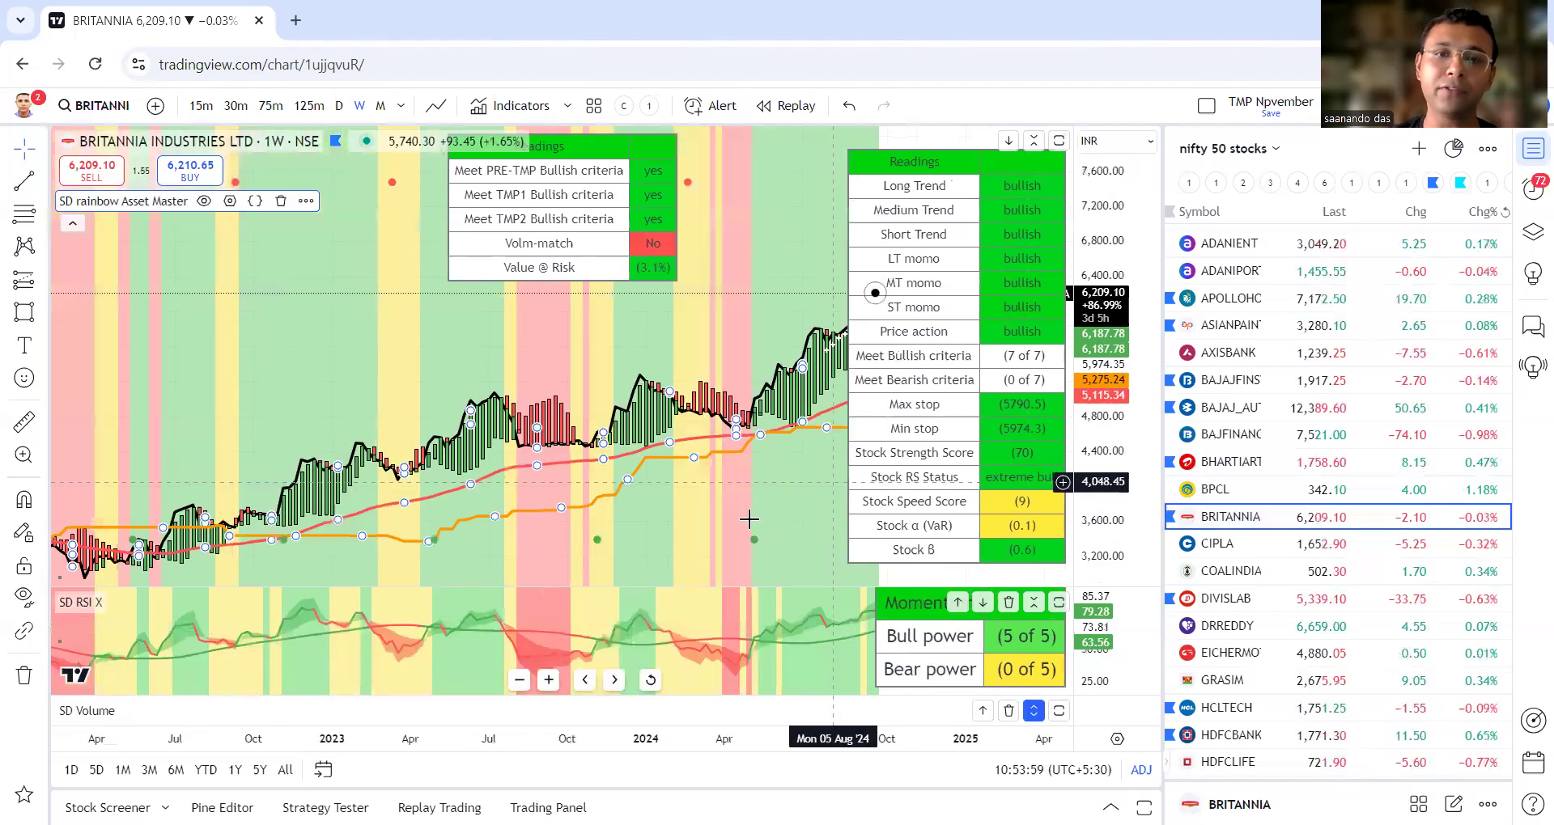
{"action": "scroll", "coordinate": [744, 519], "scroll_direction": "up", "scroll_amount": 2}
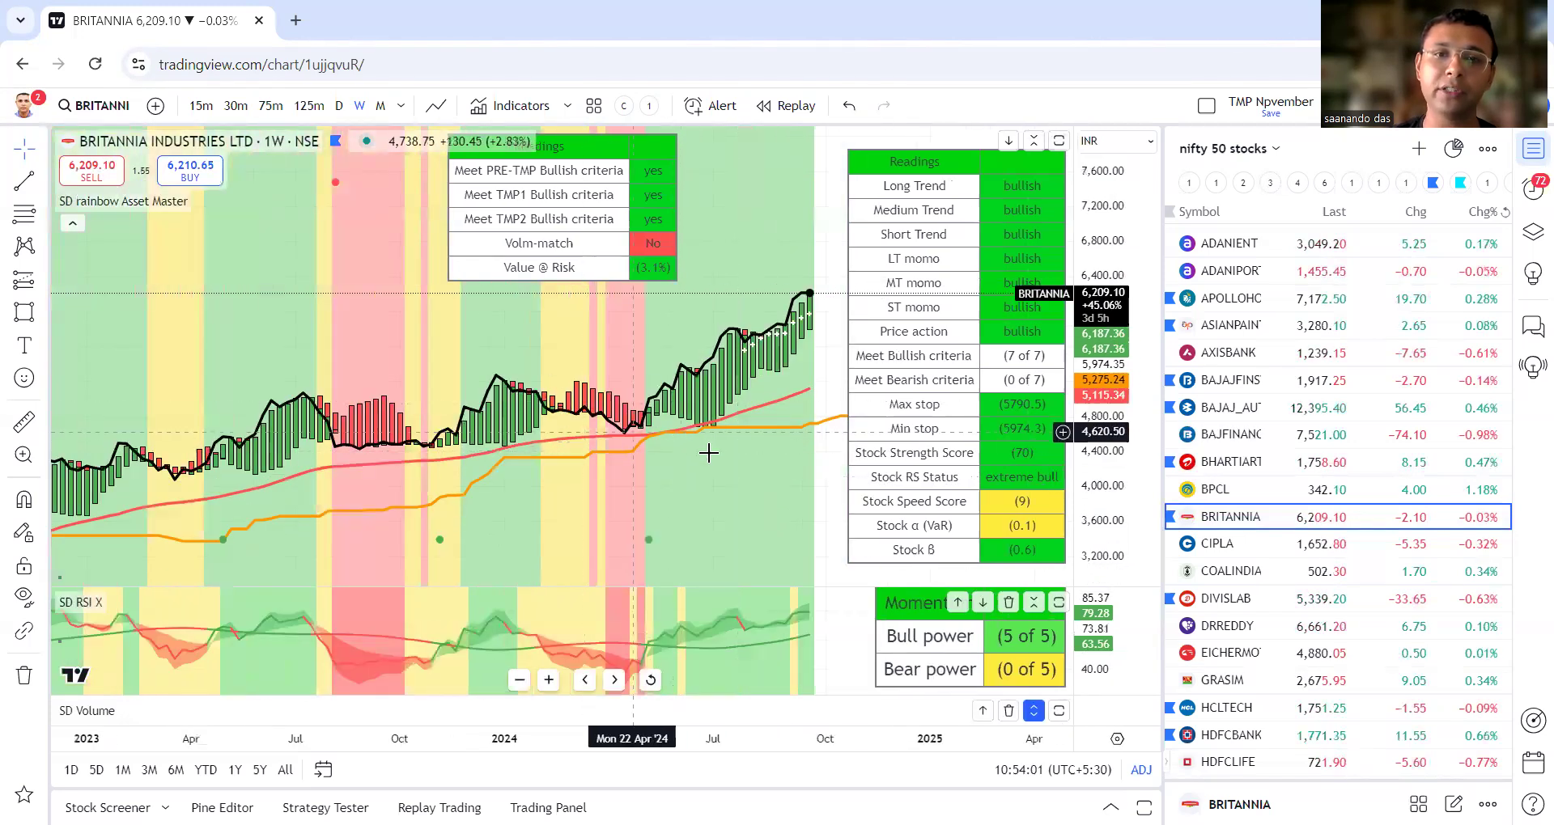
{"action": "left_click_drag", "start_coordinate": [726, 464], "coordinate": [561, 490]}
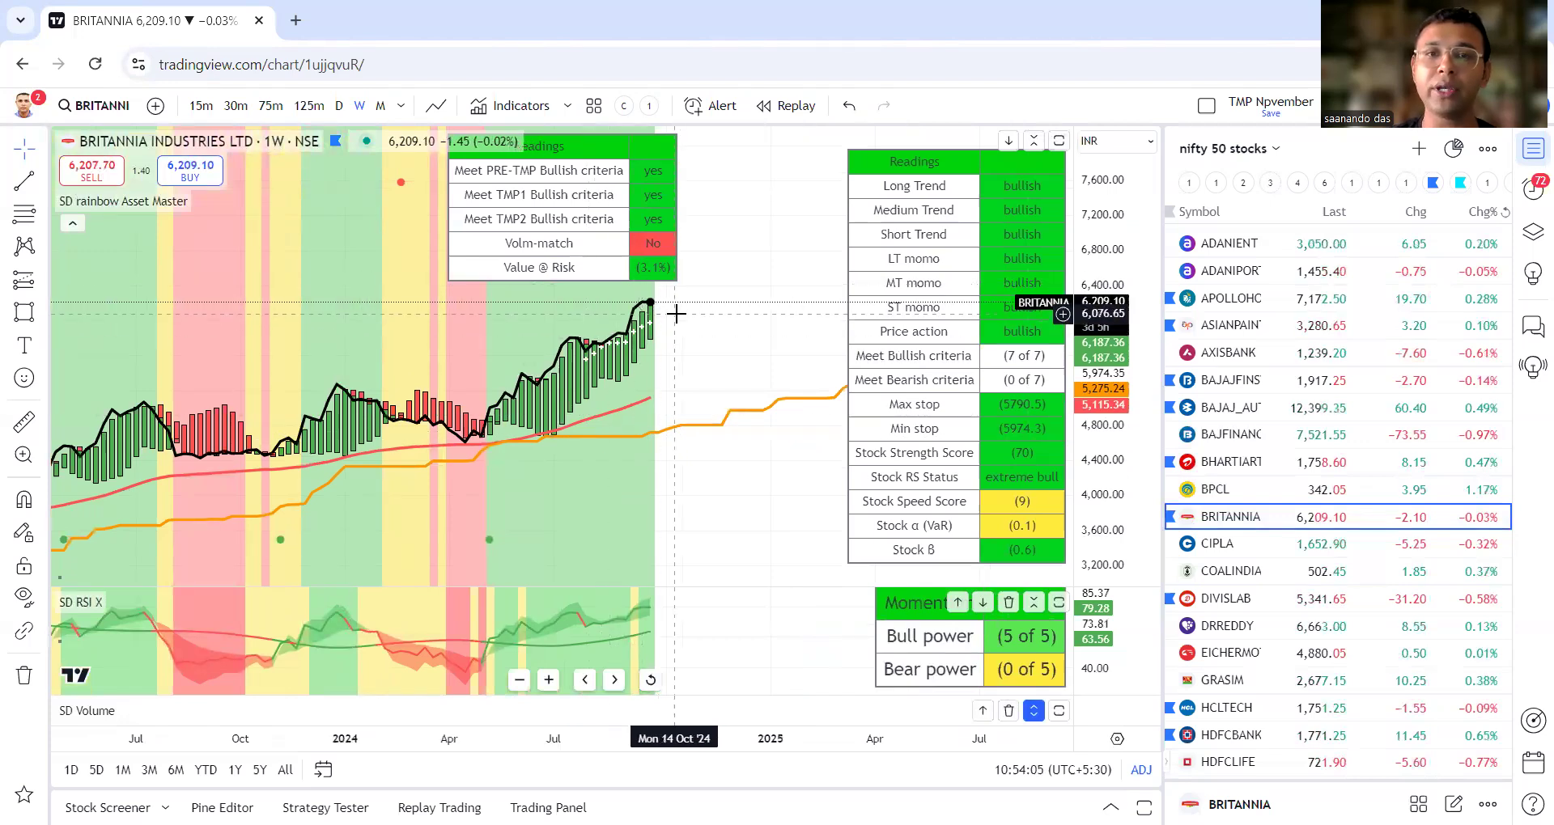
{"action": "left_click_drag", "start_coordinate": [673, 388], "coordinate": [775, 421]}
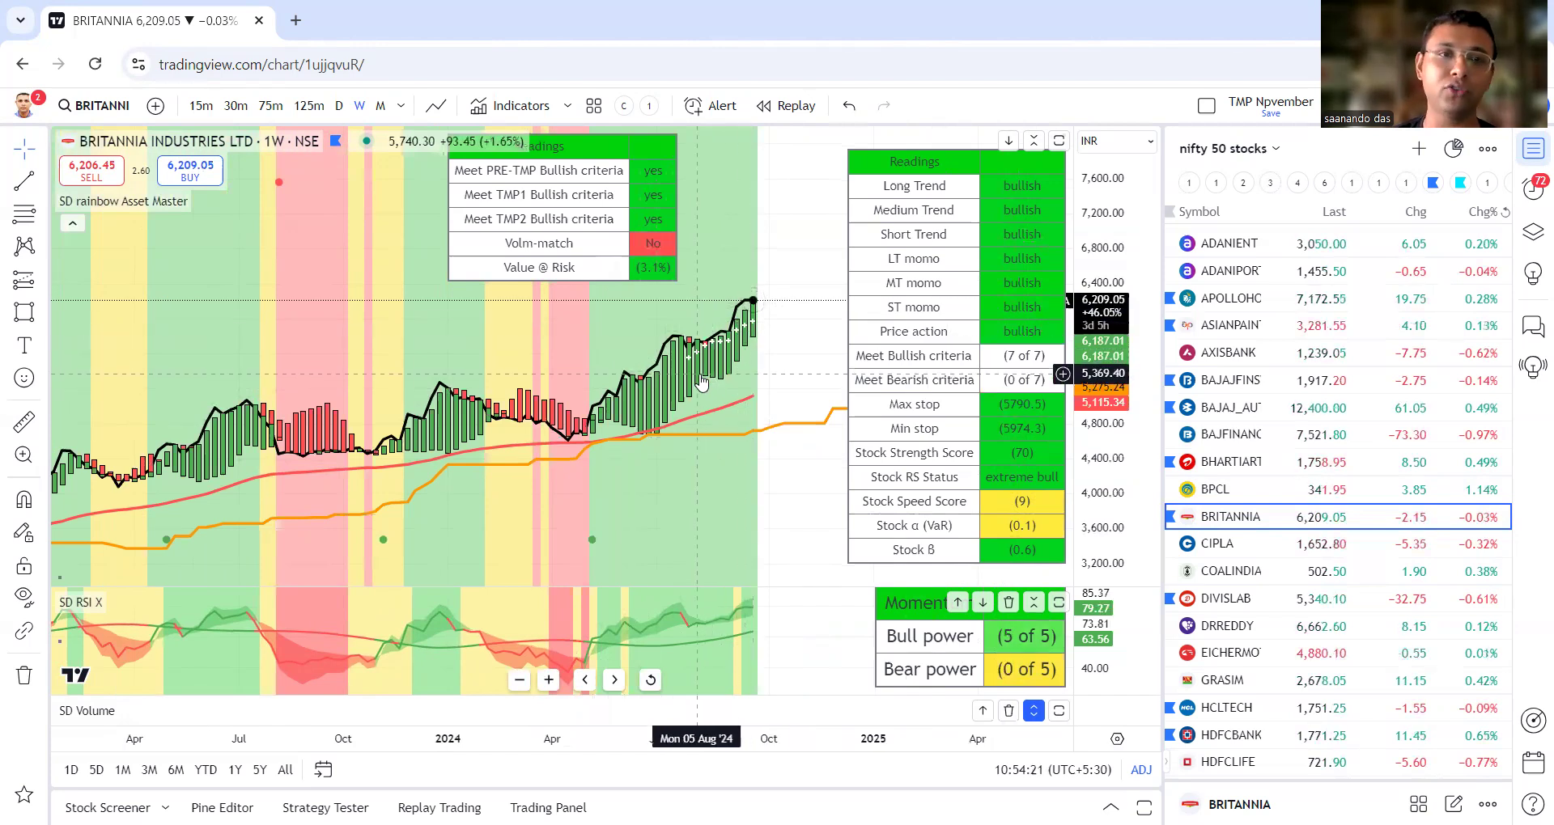
- Load the Cipla weekly chart from the watchlist and examine its 2023–2024 trend and readings on a compressed price scale
{"action": "left_click", "coordinate": [1246, 544]}
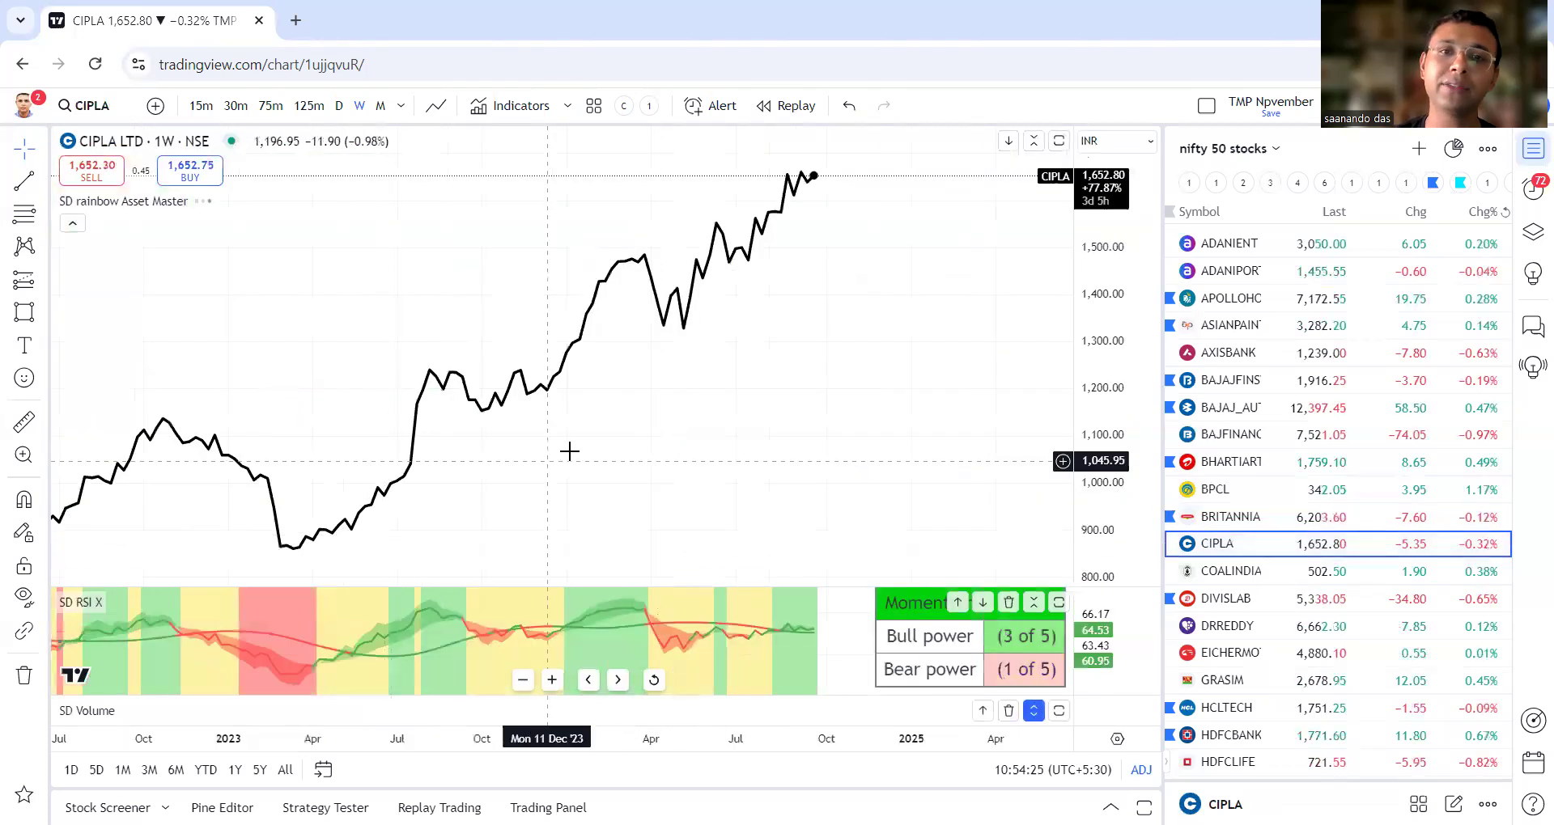
{"action": "scroll", "coordinate": [619, 383], "scroll_direction": "down", "scroll_amount": 1}
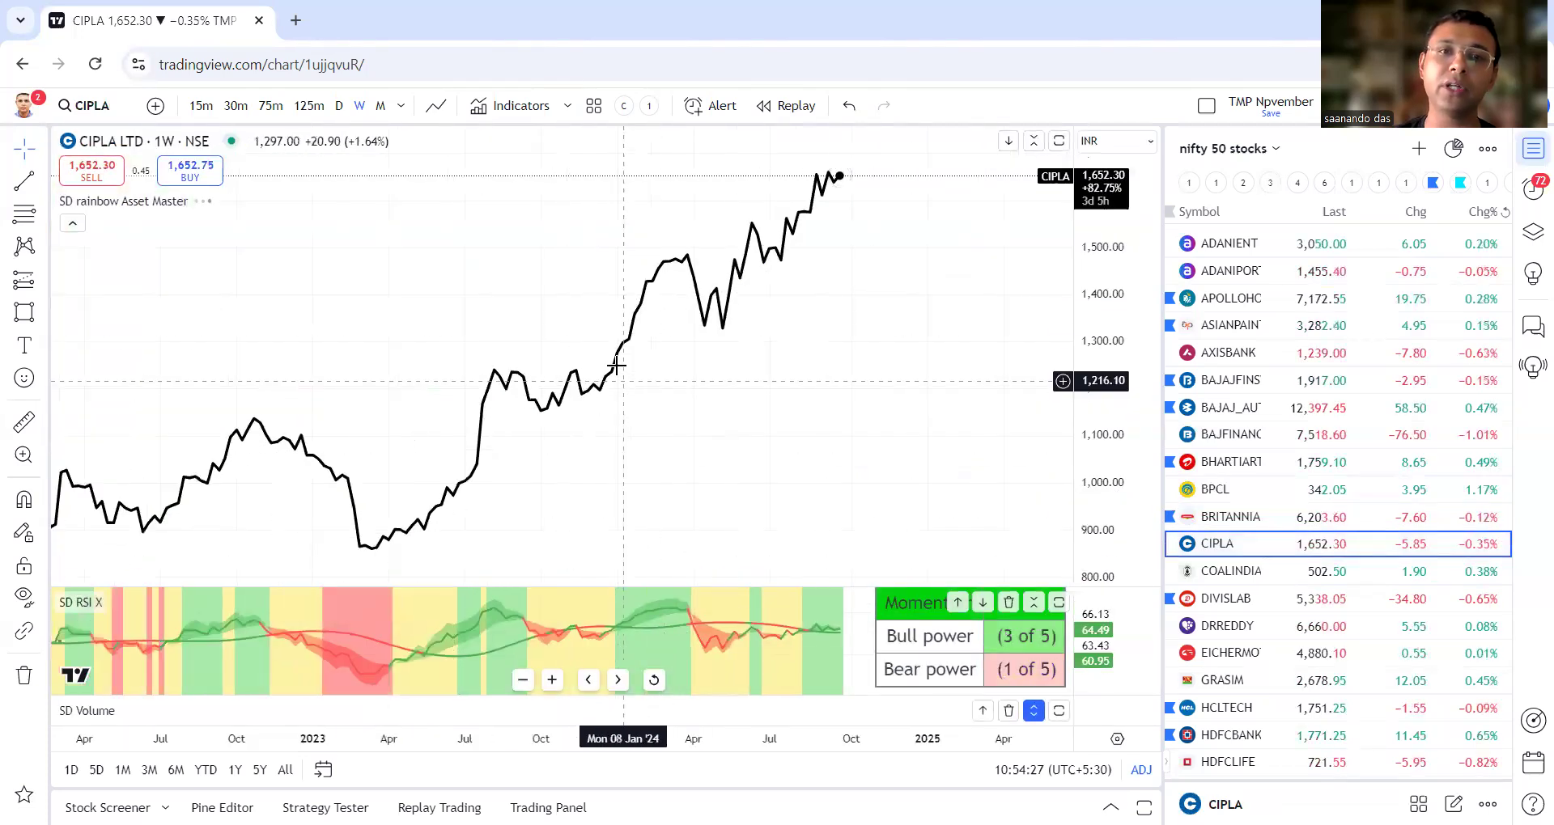
{"action": "scroll", "coordinate": [674, 446], "scroll_direction": "up", "scroll_amount": 2}
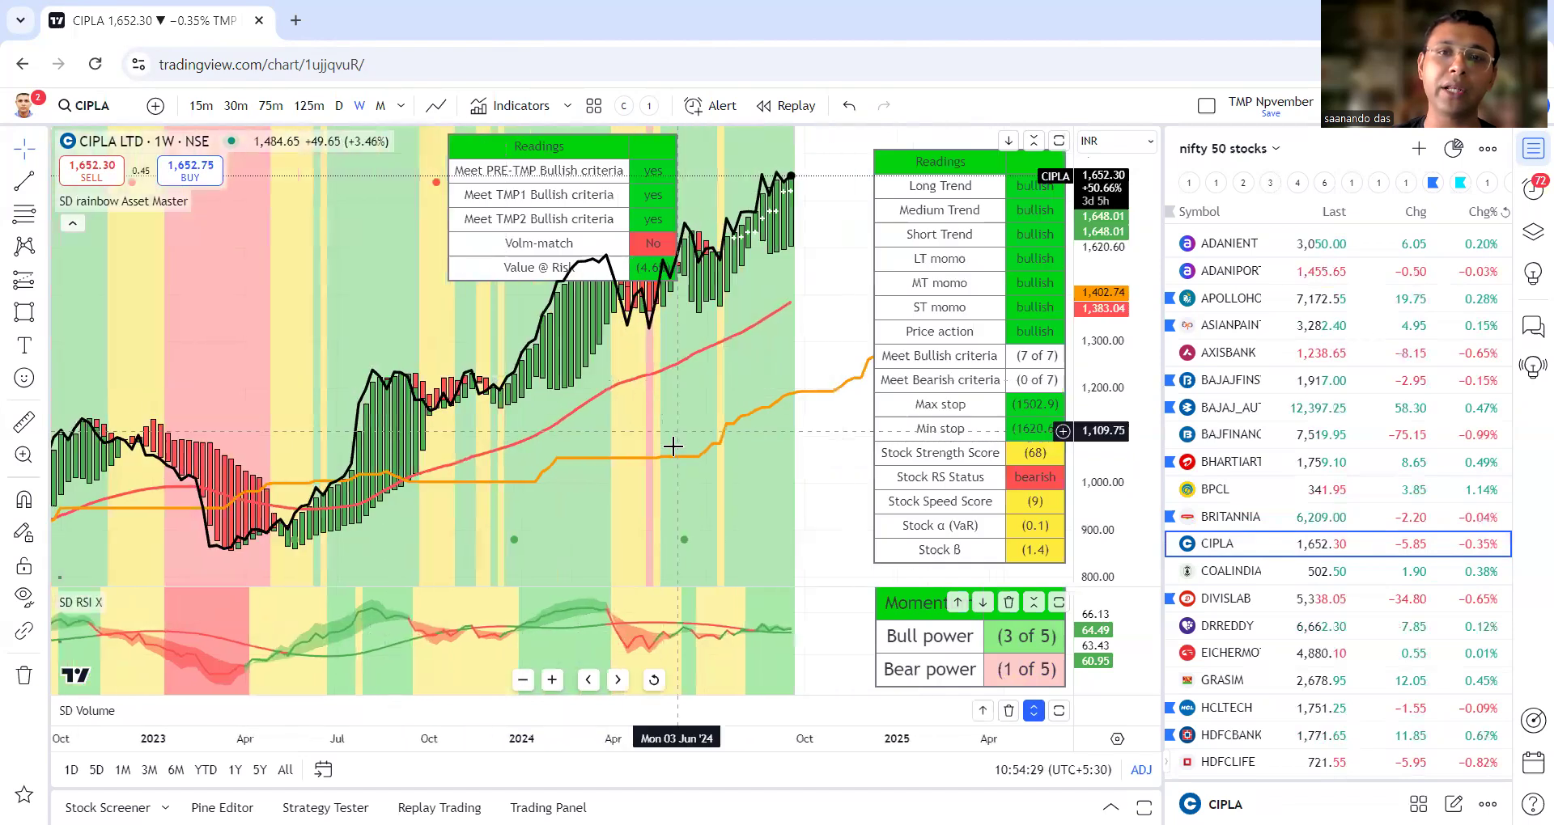
{"action": "scroll", "coordinate": [619, 489], "scroll_direction": "up", "scroll_amount": 1}
{"action": "left_click_drag", "start_coordinate": [645, 492], "coordinate": [701, 500]}
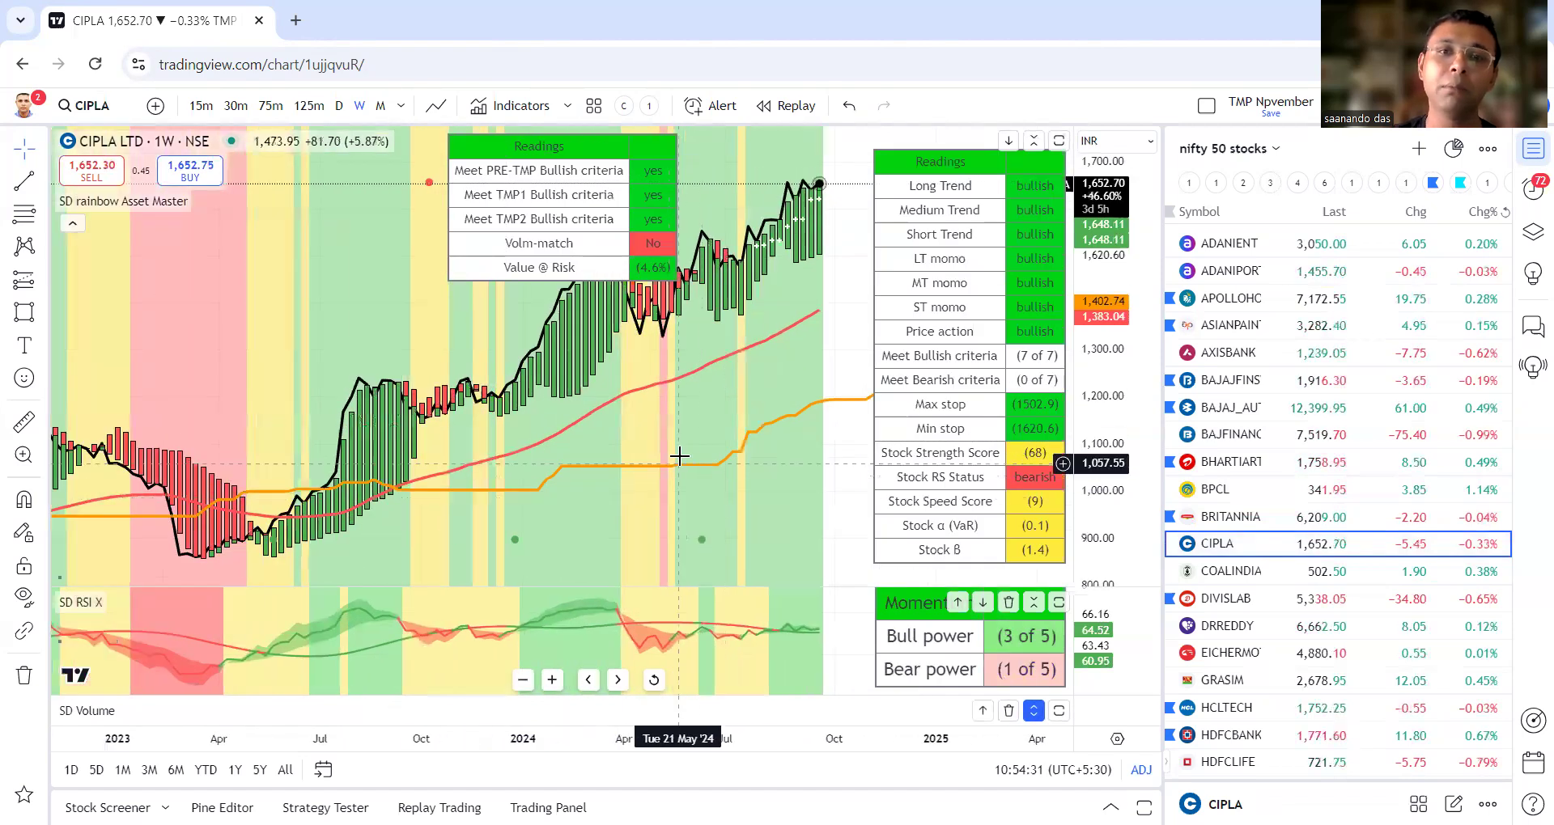
{"action": "scroll", "coordinate": [712, 380], "scroll_direction": "up", "scroll_amount": 4}
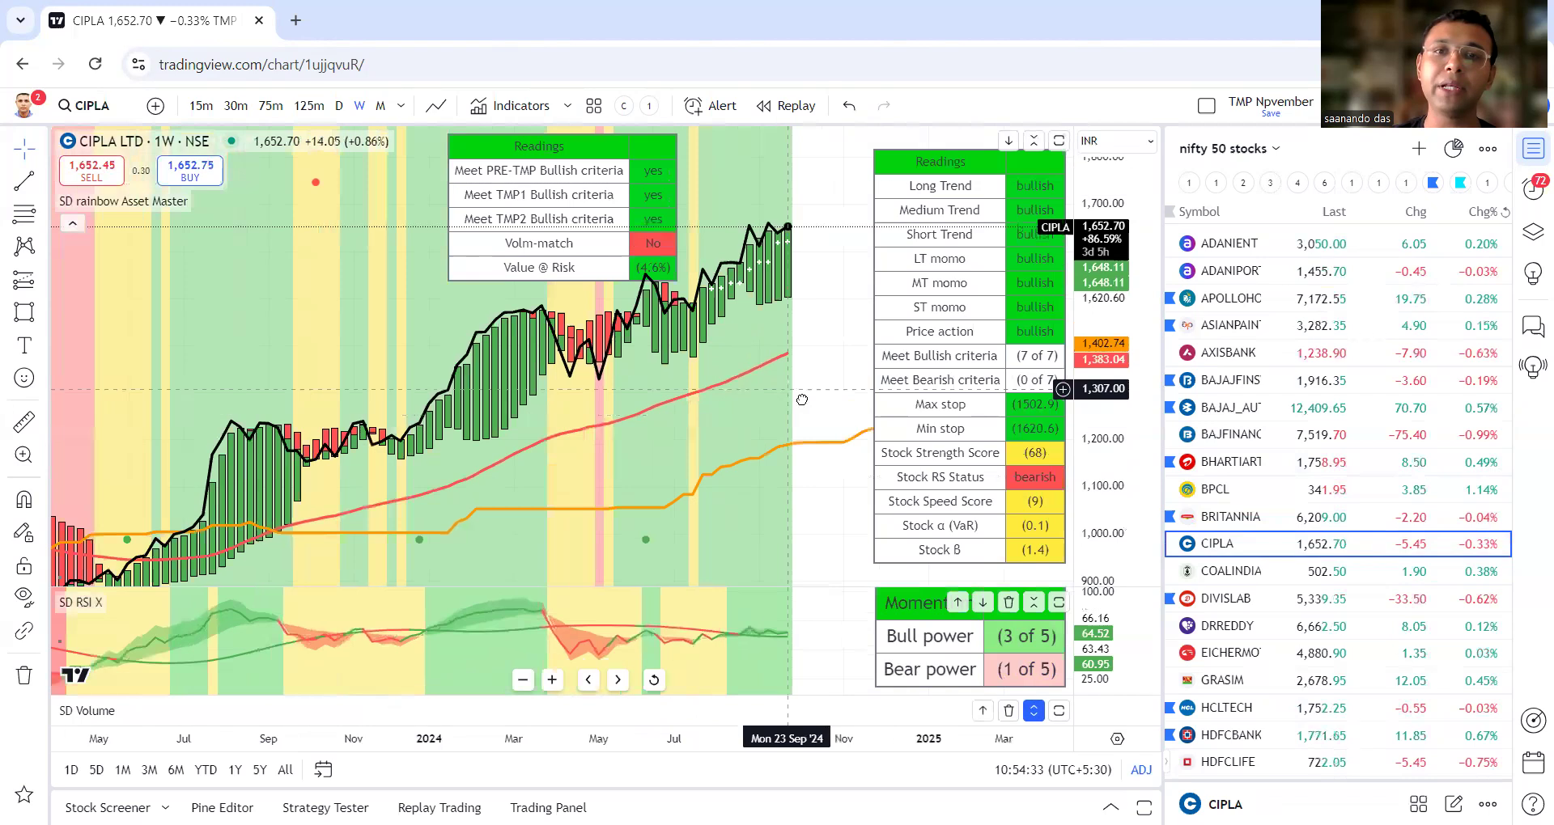
{"action": "left_click_drag", "start_coordinate": [1128, 174], "coordinate": [1142, 357]}
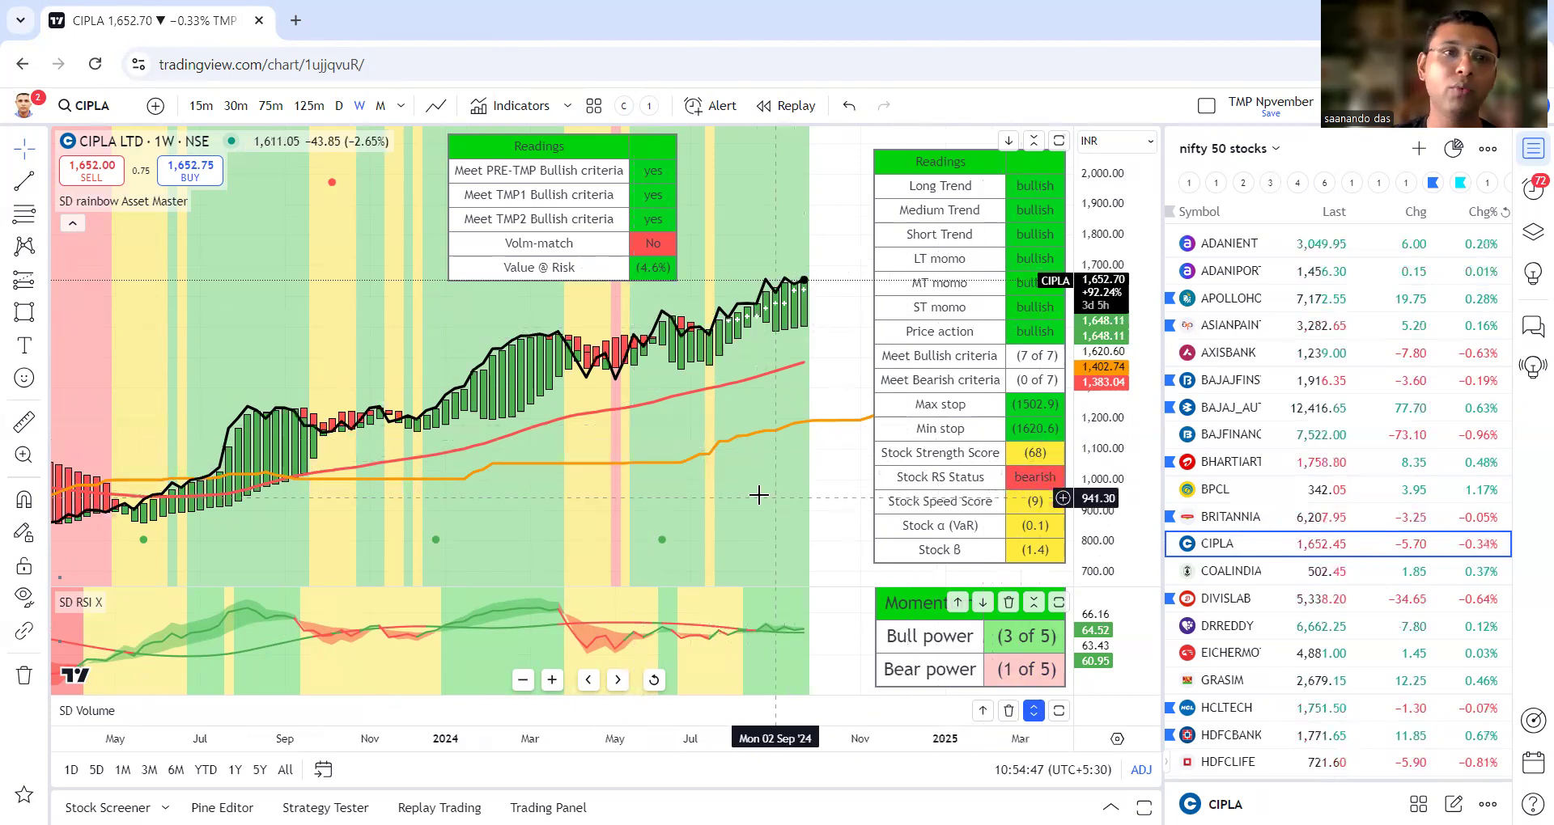
- Load the Coal India and Divi's Laboratories weekly charts one after another from the watchlist and examine their trends and readings
{"action": "scroll", "coordinate": [1437, 482], "scroll_direction": "down", "scroll_amount": 4}
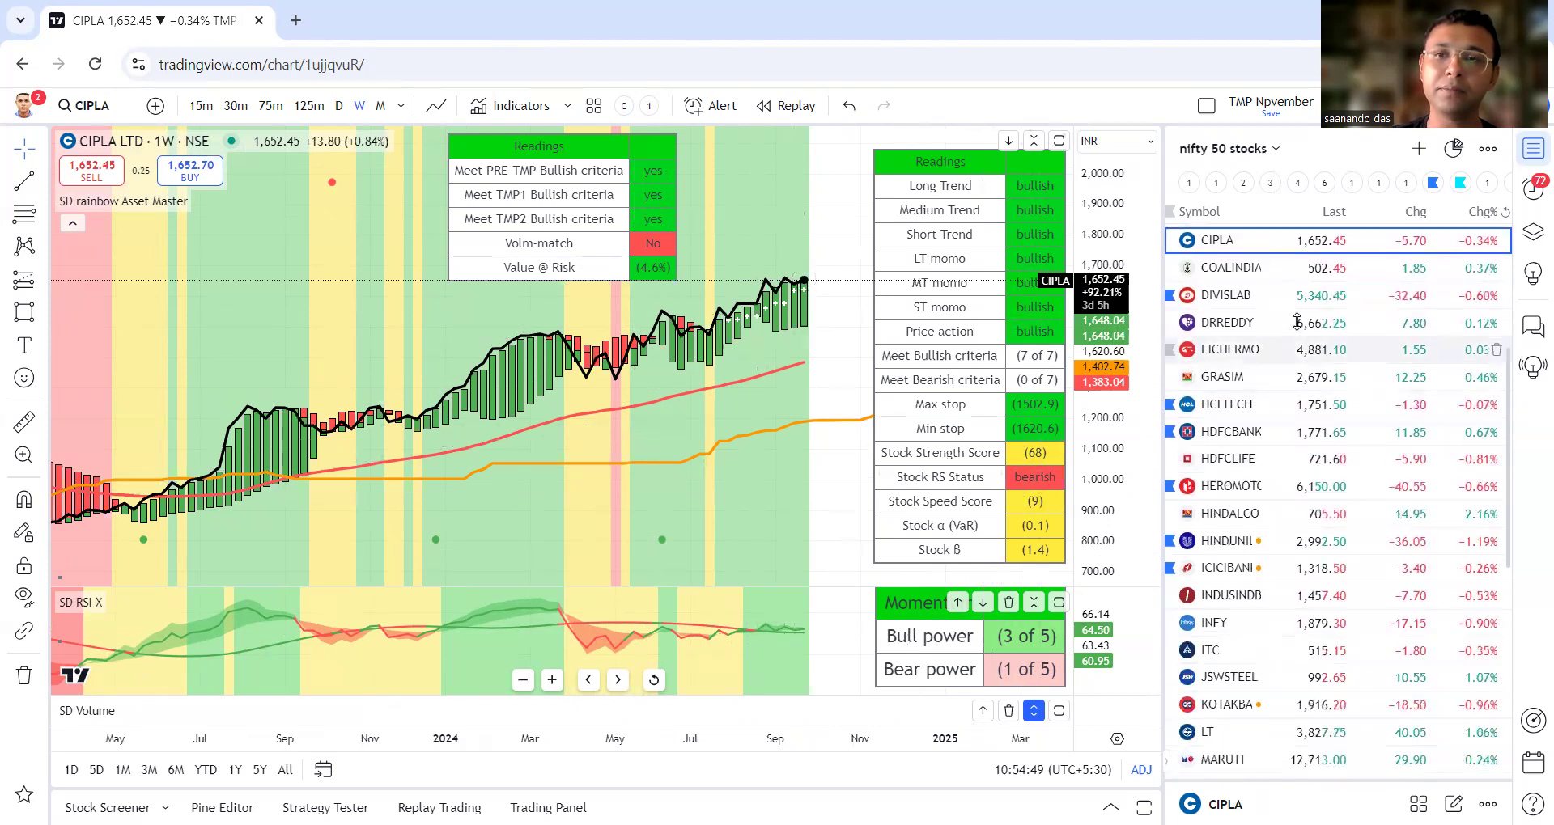
{"action": "left_click", "coordinate": [1280, 270]}
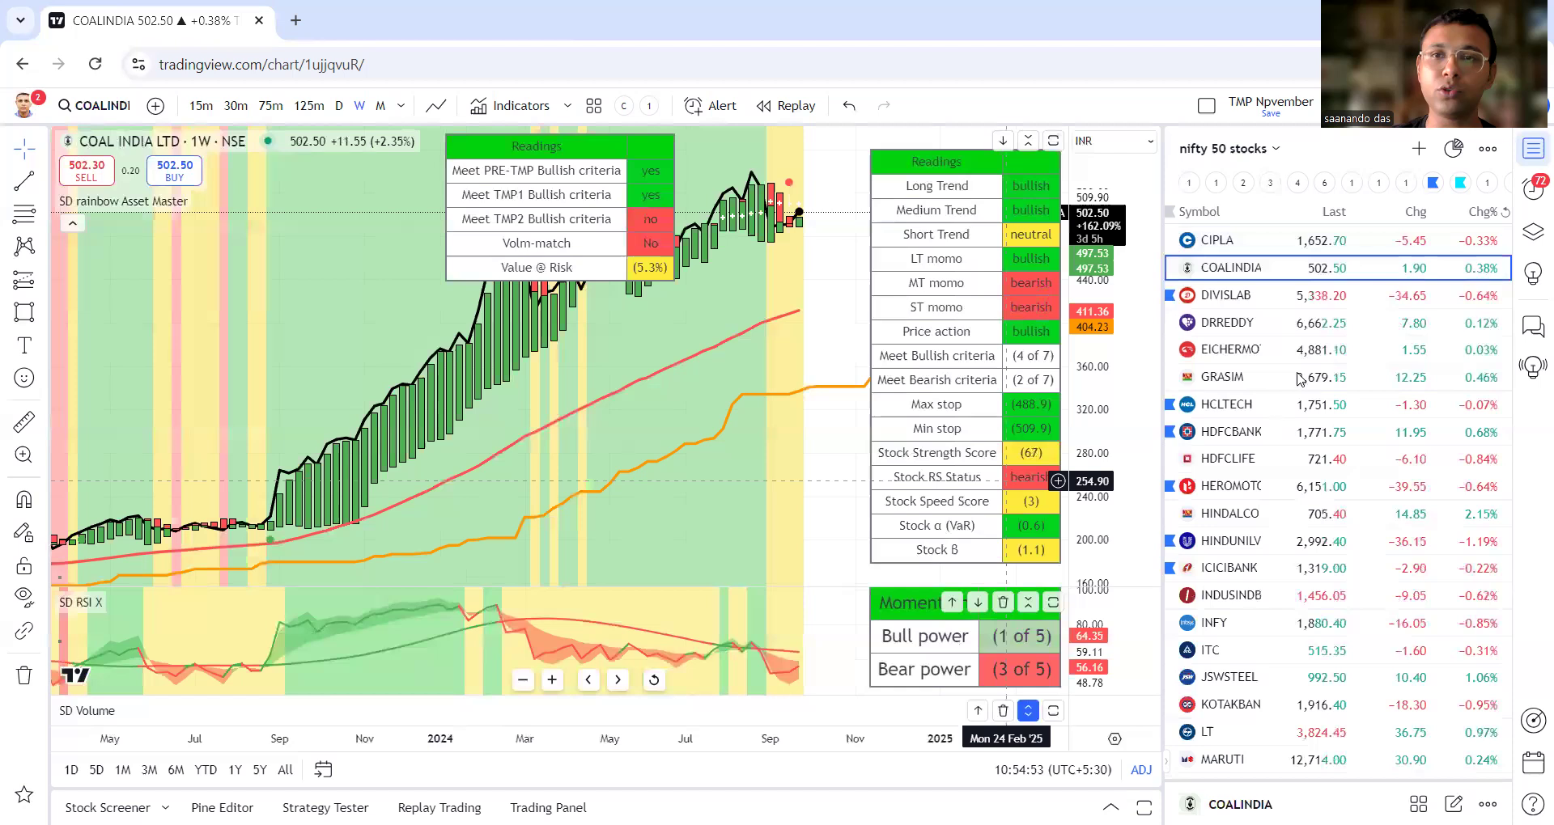
{"action": "left_click", "coordinate": [1277, 298]}
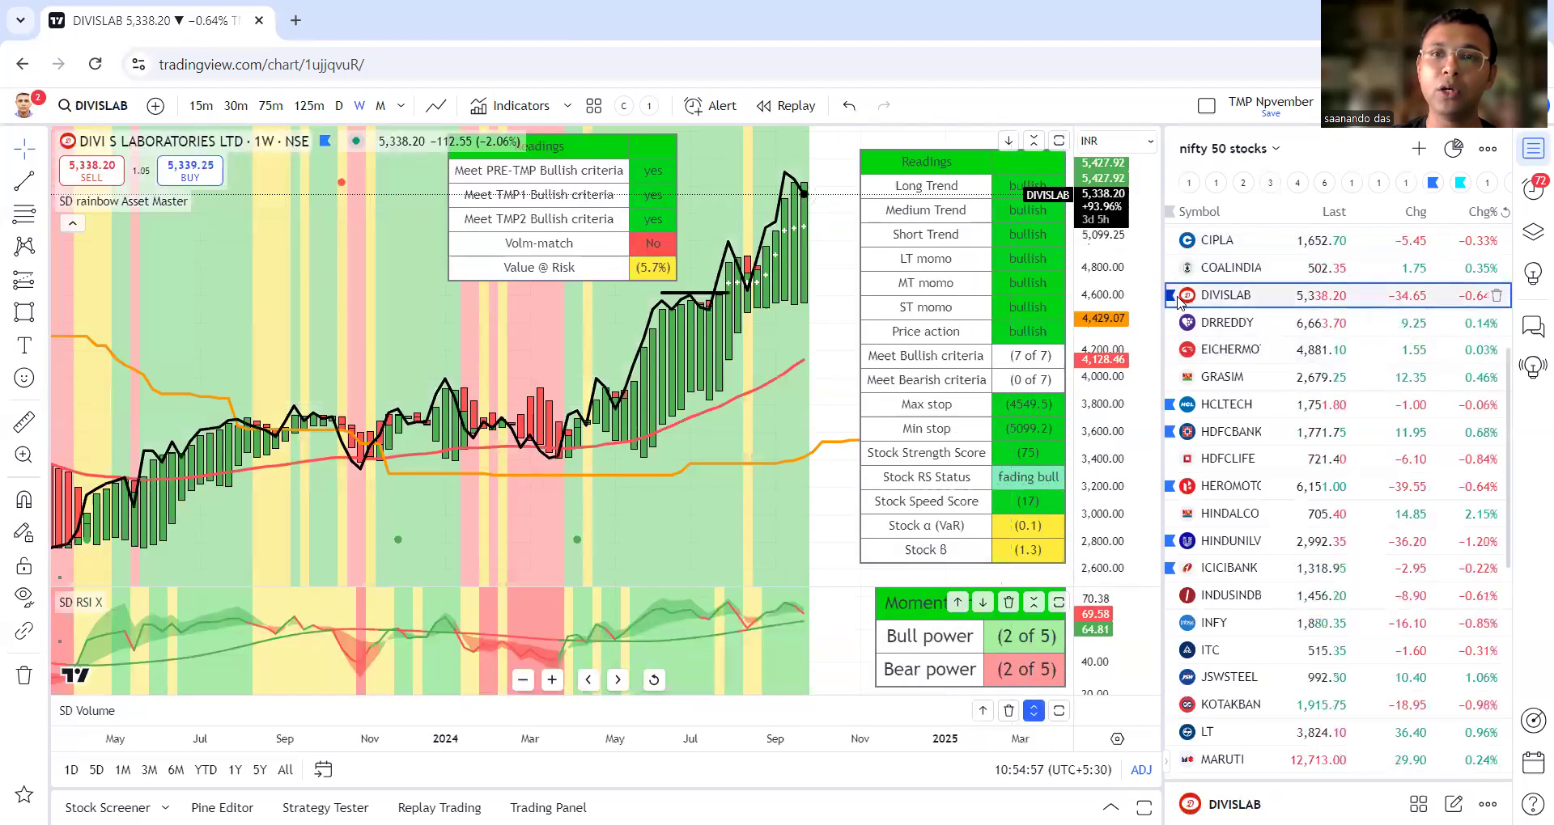
- Load the Dr. Reddy's weekly chart from the watchlist and examine its price trend and bullish criteria since late 2023
{"action": "left_click", "coordinate": [1262, 349]}
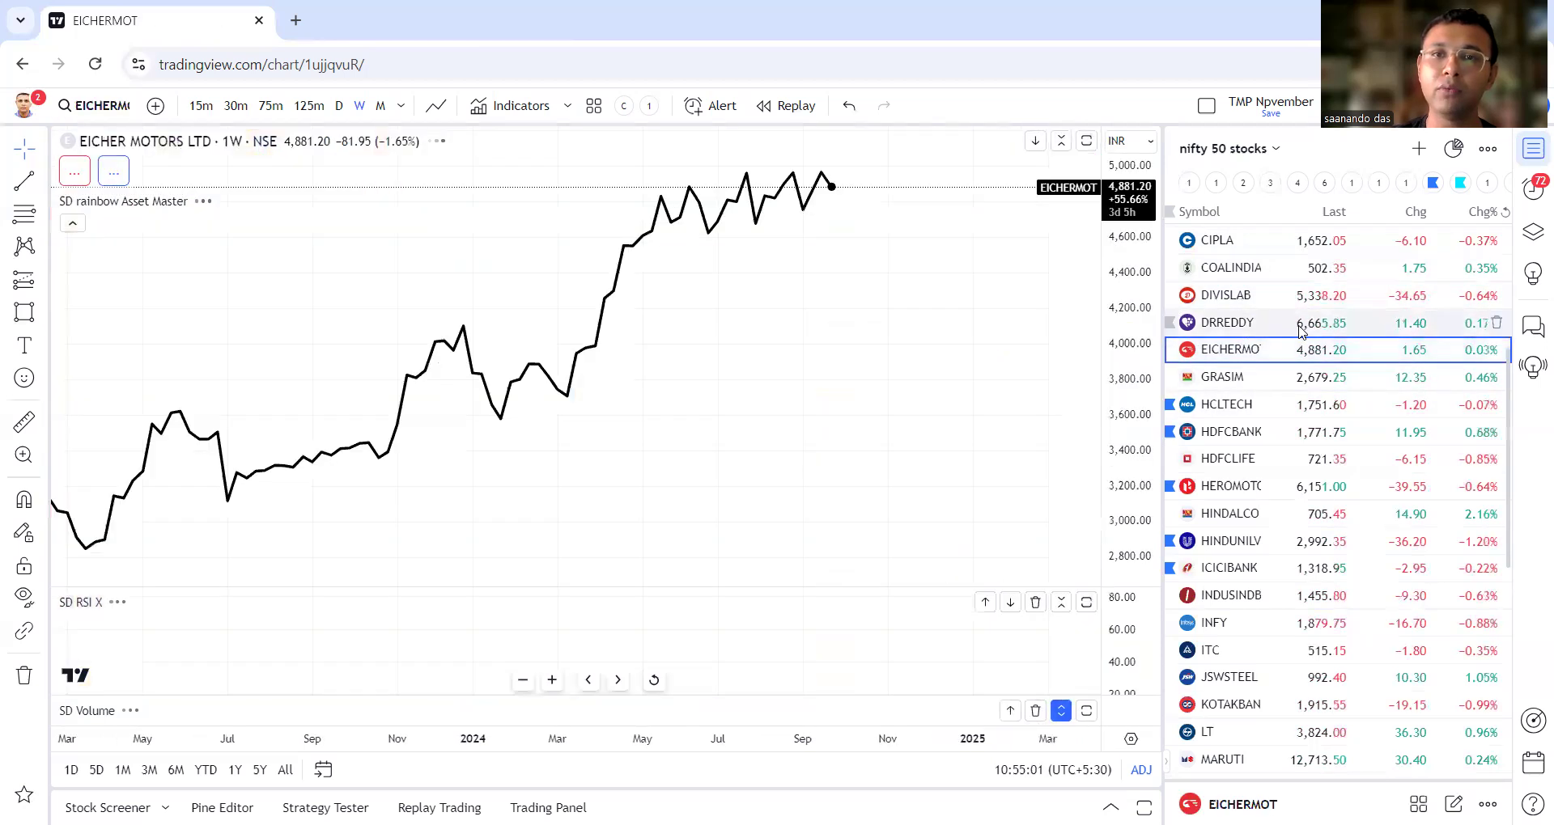
{"action": "left_click", "coordinate": [1301, 328]}
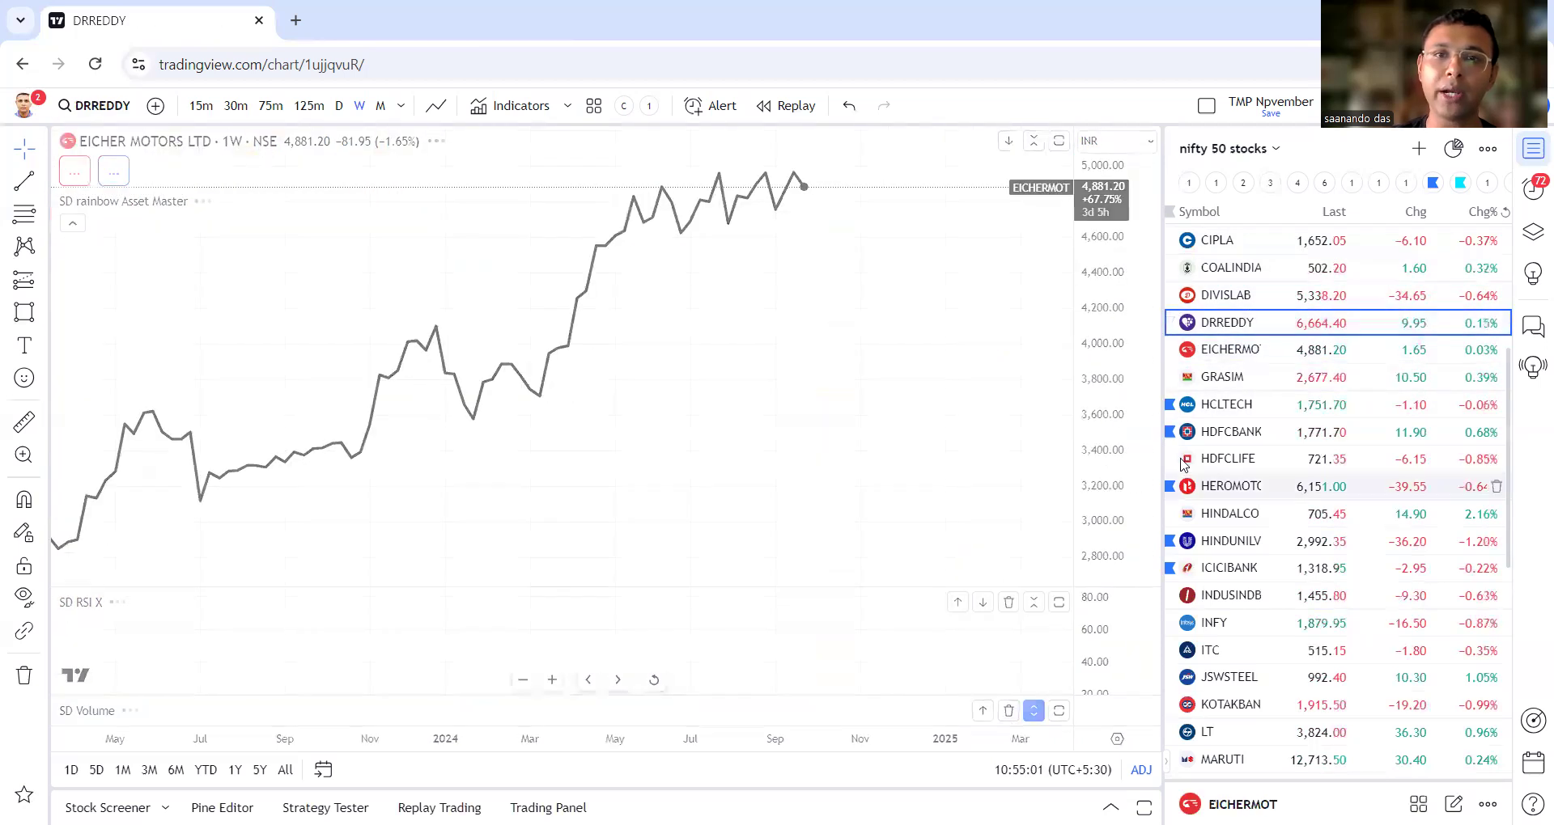
{"action": "scroll", "coordinate": [964, 449], "scroll_direction": "up", "scroll_amount": 2}
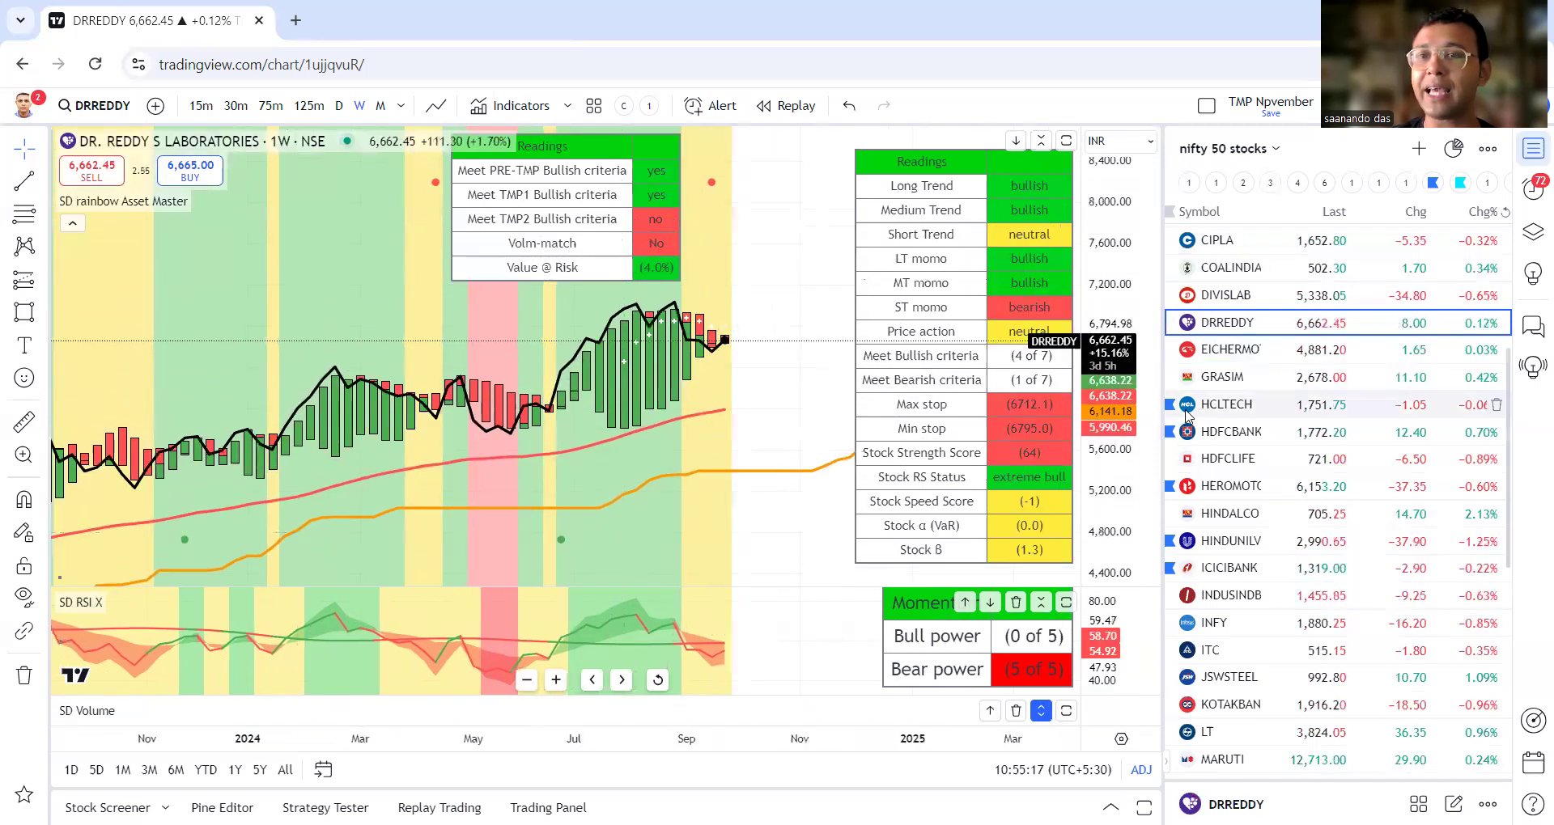
- Load the Eicher Motors and Grasim weekly charts in turn and examine their trends against the momentum readings
{"action": "left_click", "coordinate": [1295, 352]}
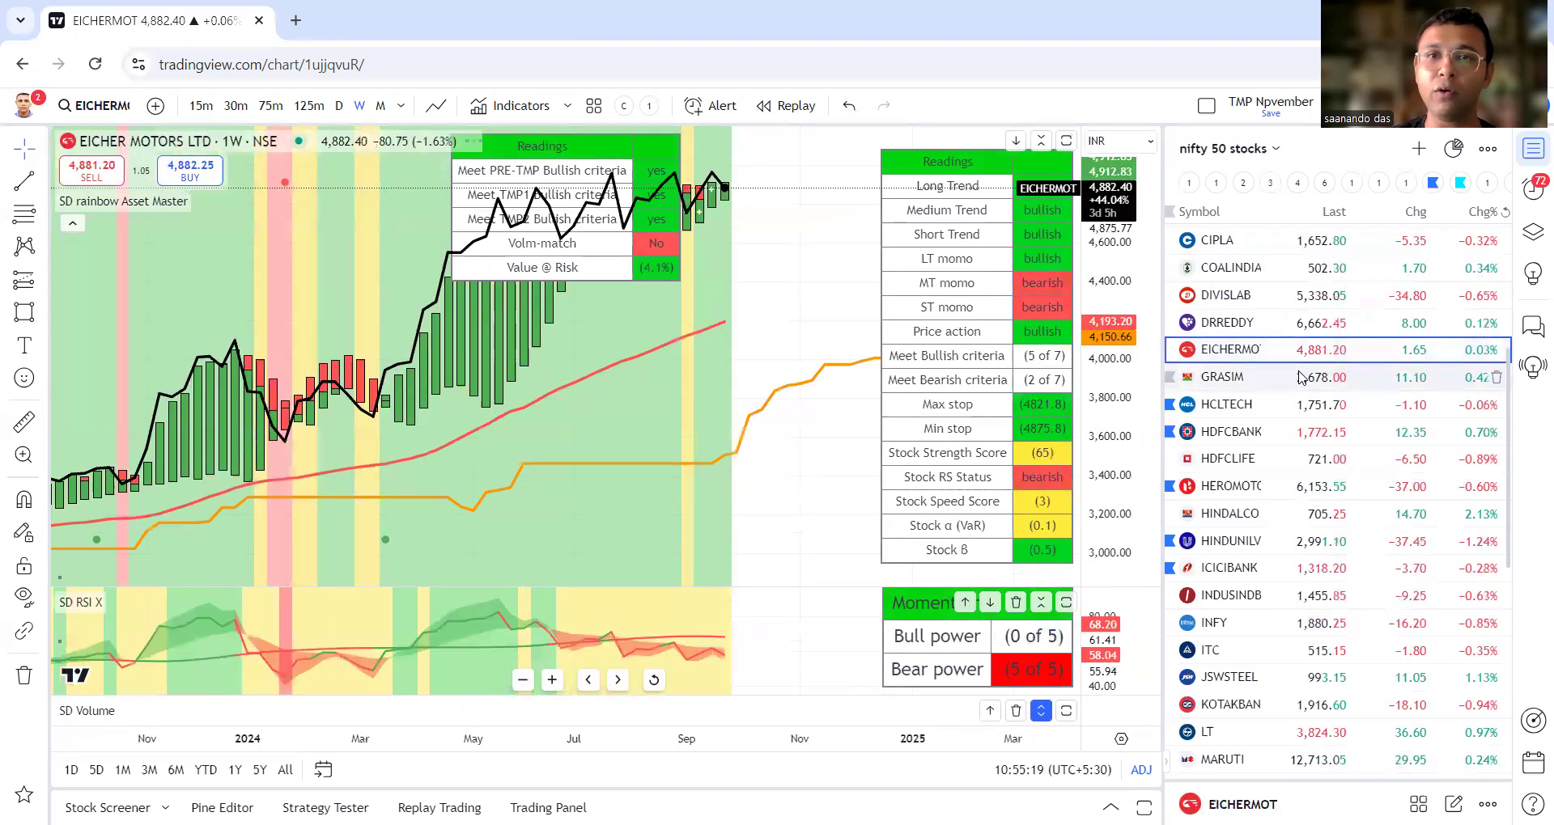
{"action": "left_click", "coordinate": [1271, 380]}
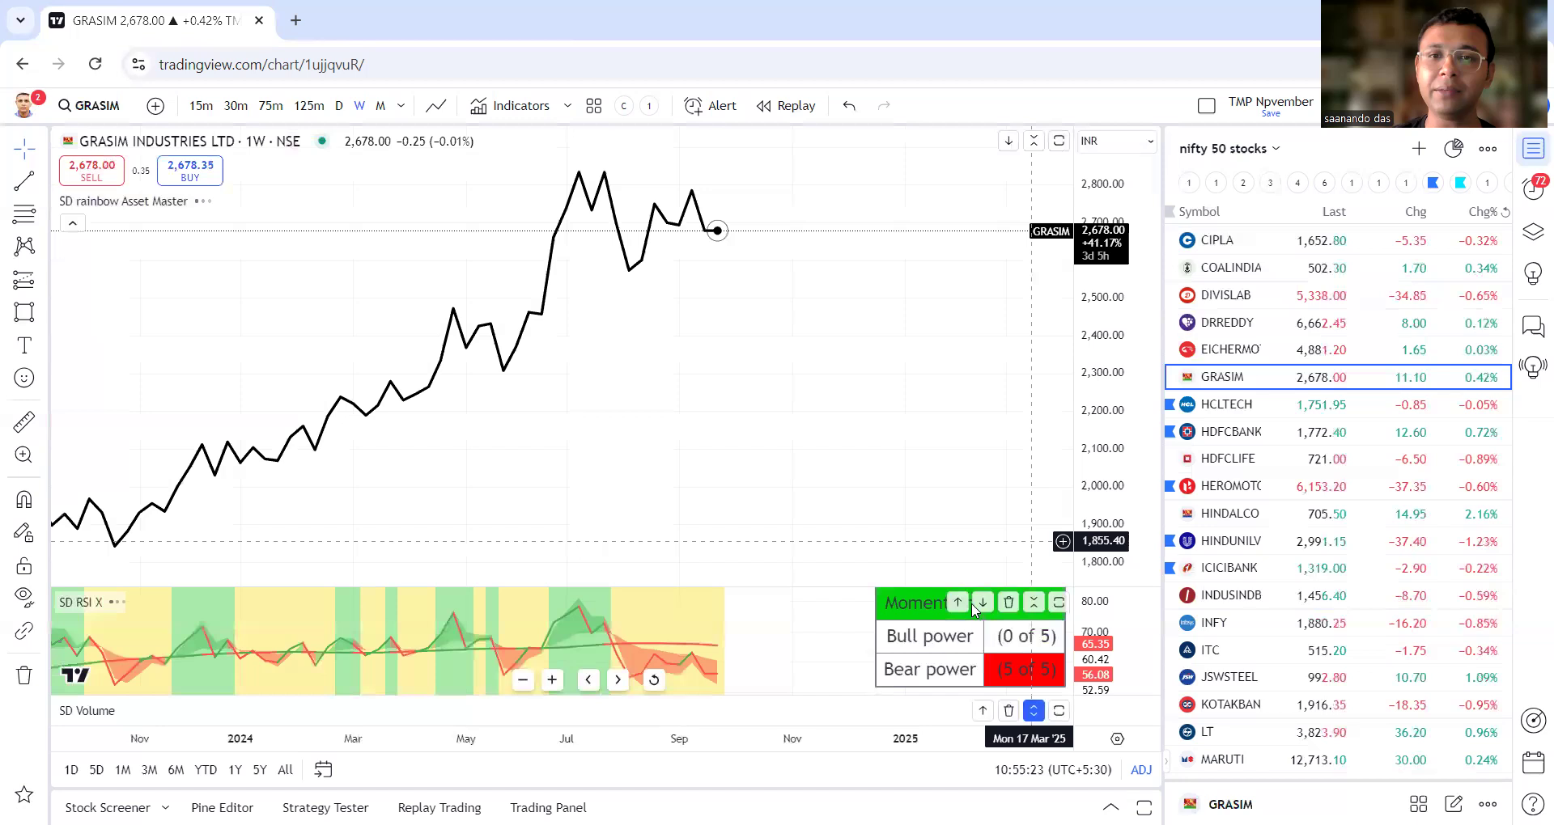
{"action": "scroll", "coordinate": [987, 586], "scroll_direction": "down", "scroll_amount": 1}
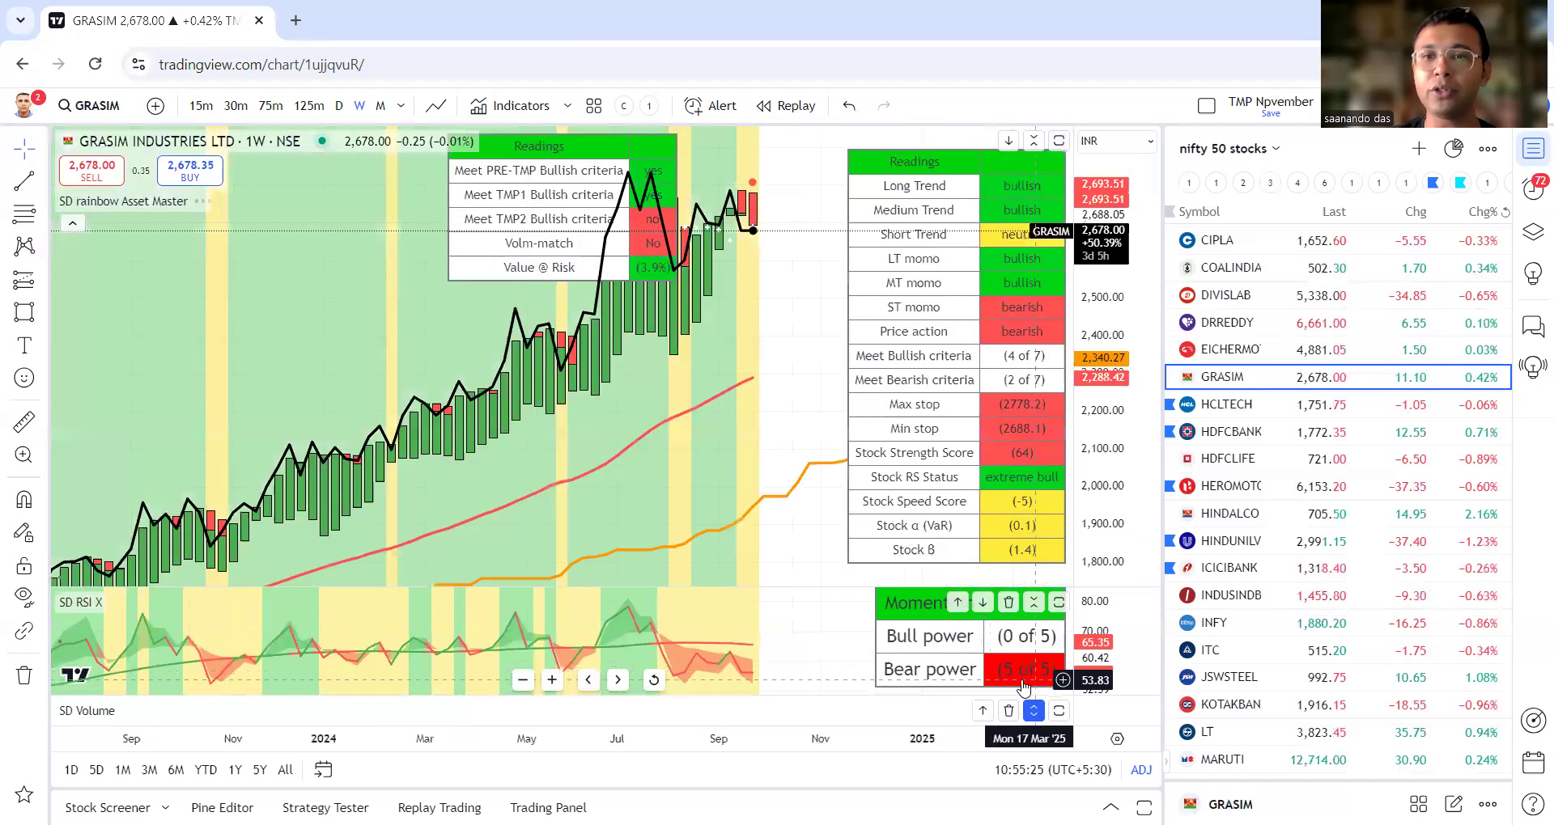
{"action": "scroll", "coordinate": [1027, 686], "scroll_direction": "up", "scroll_amount": 1}
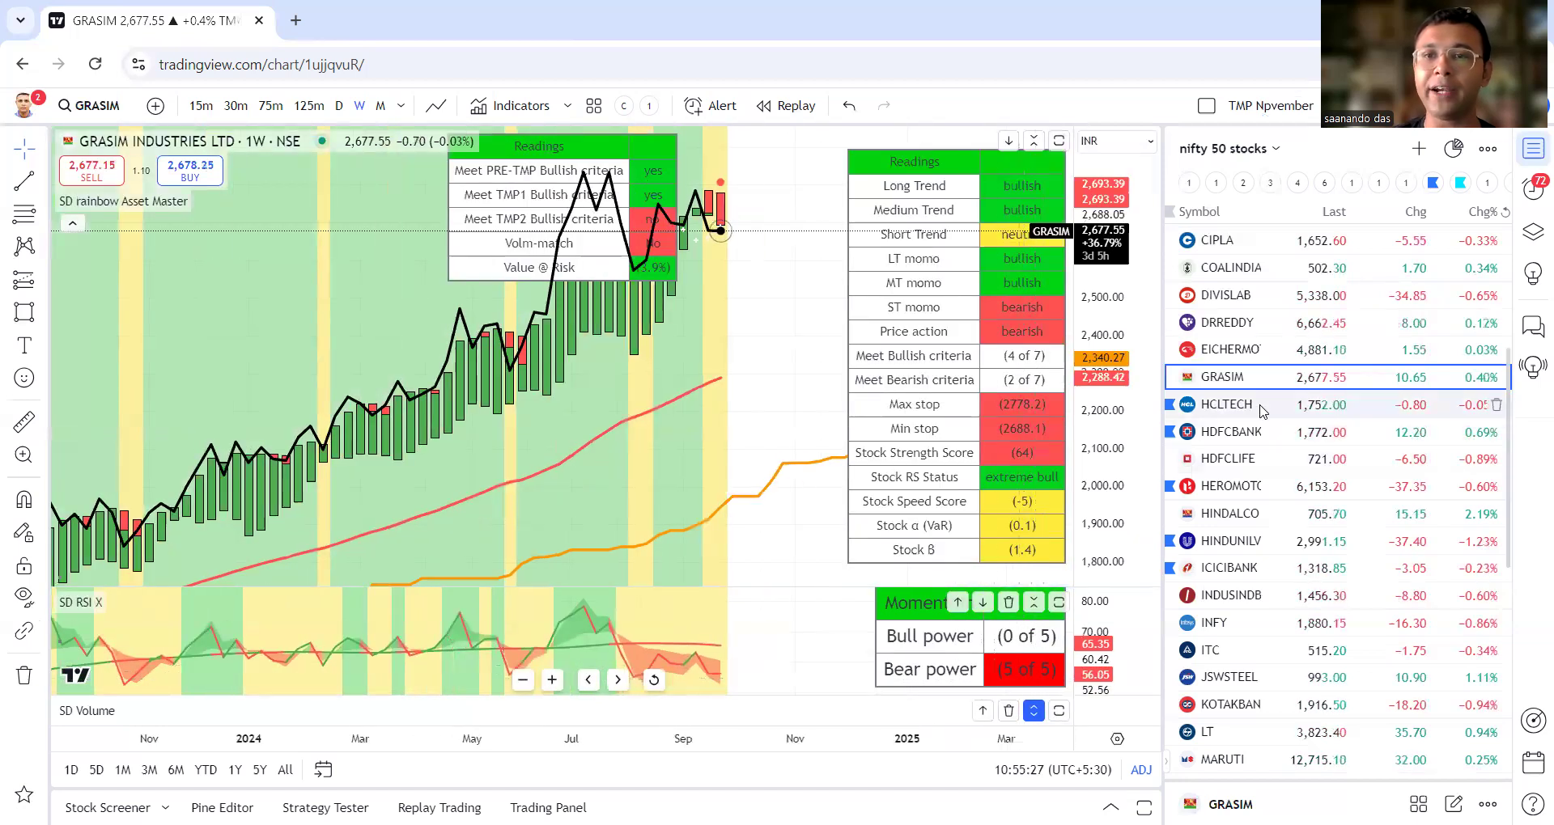
- Load the HCL Technologies and HDFC Bank weekly charts in turn and examine each trend and its readings on a compressed price scale
{"action": "left_click", "coordinate": [1226, 403]}
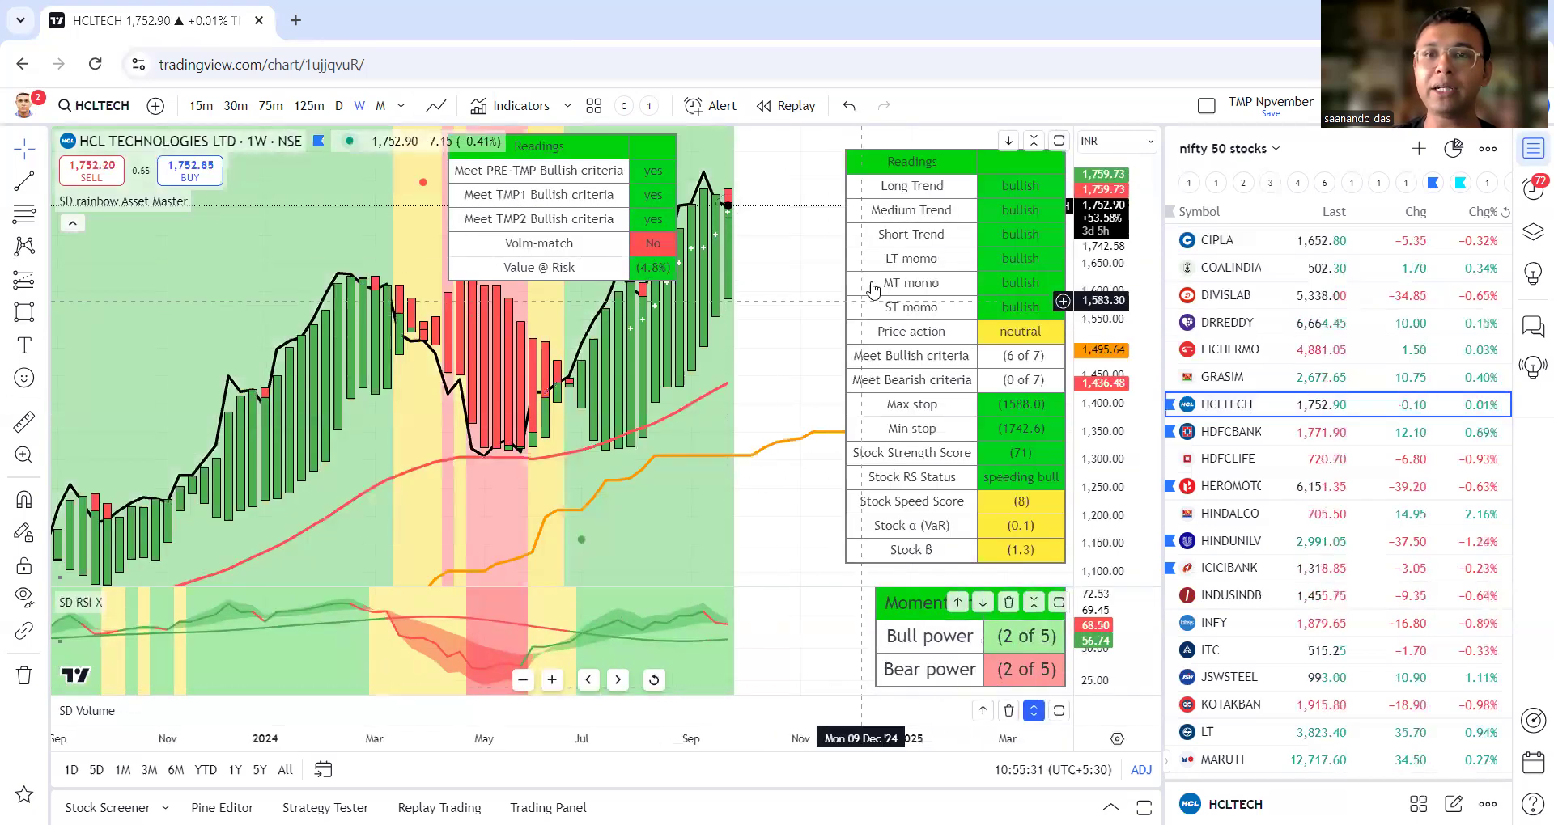
{"action": "left_click_drag", "start_coordinate": [1109, 258], "coordinate": [1065, 372]}
{"action": "left_click_drag", "start_coordinate": [926, 441], "coordinate": [922, 520]}
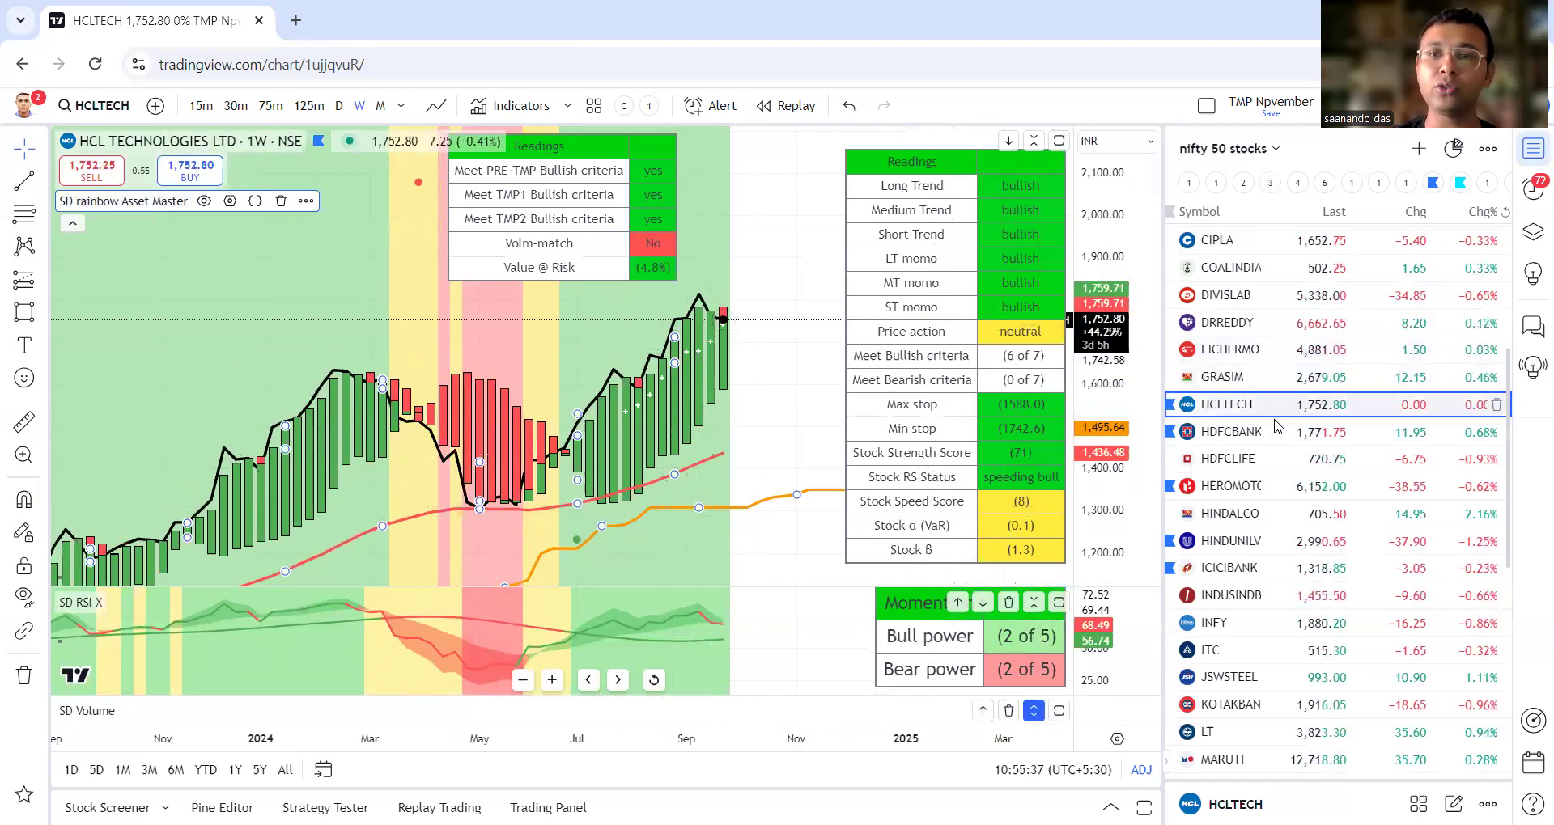
{"action": "key", "text": "Down"}
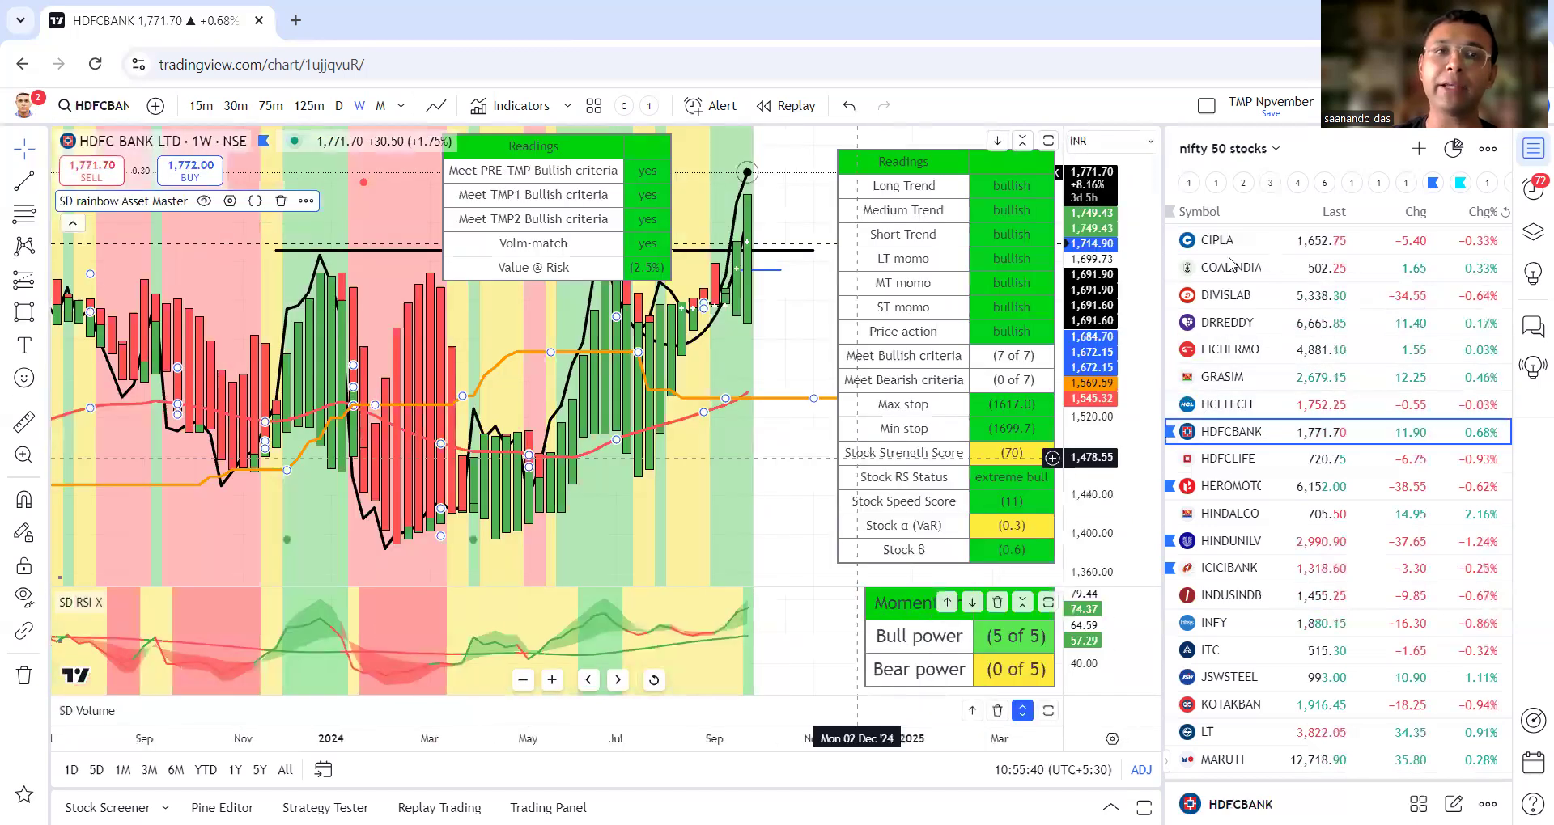
{"action": "left_click_drag", "start_coordinate": [1110, 289], "coordinate": [1099, 402]}
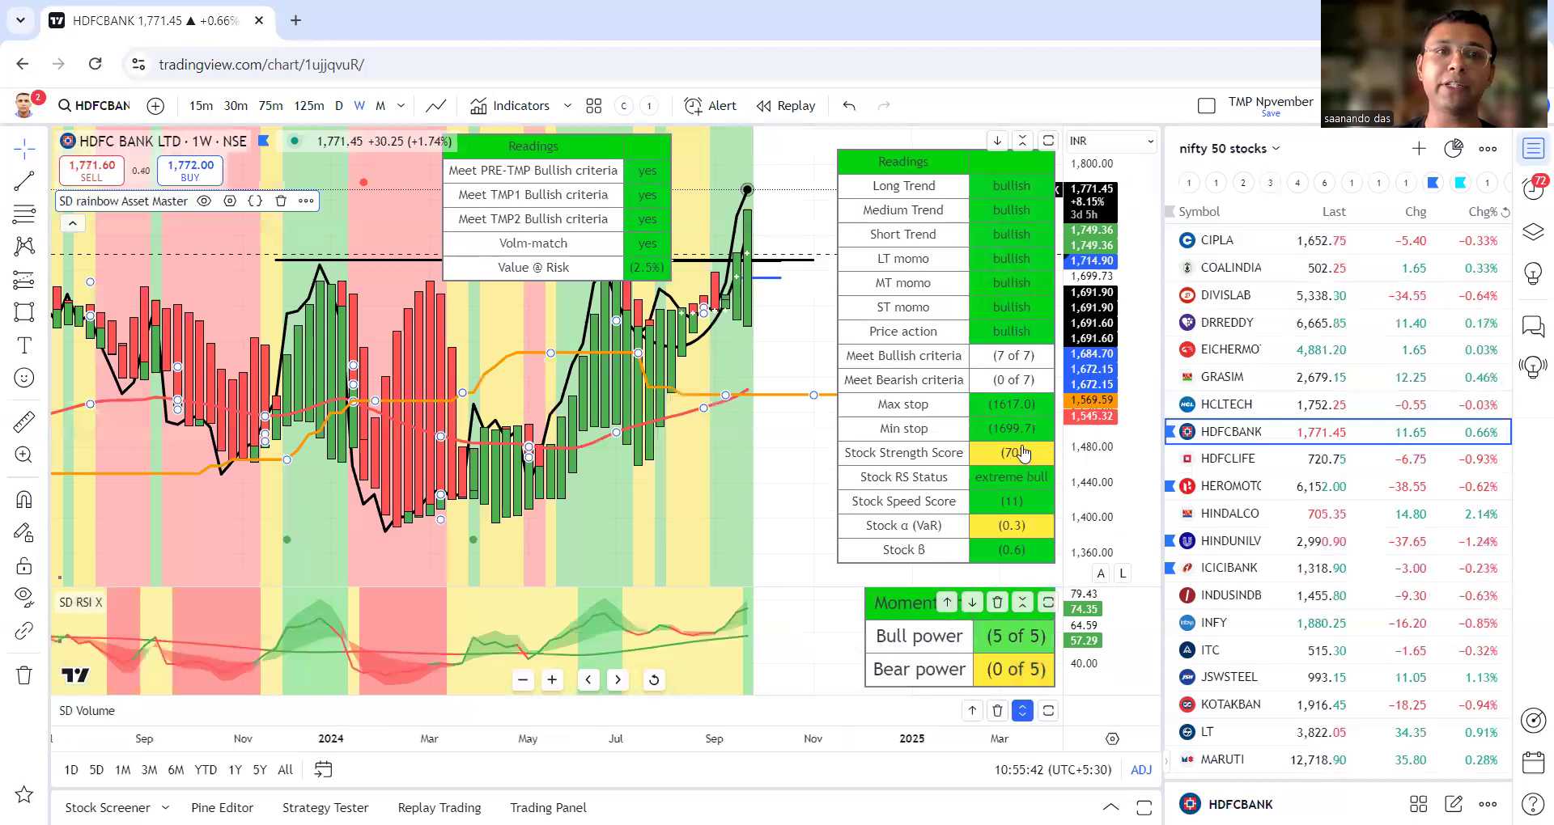
{"action": "left_click_drag", "start_coordinate": [997, 411], "coordinate": [989, 467]}
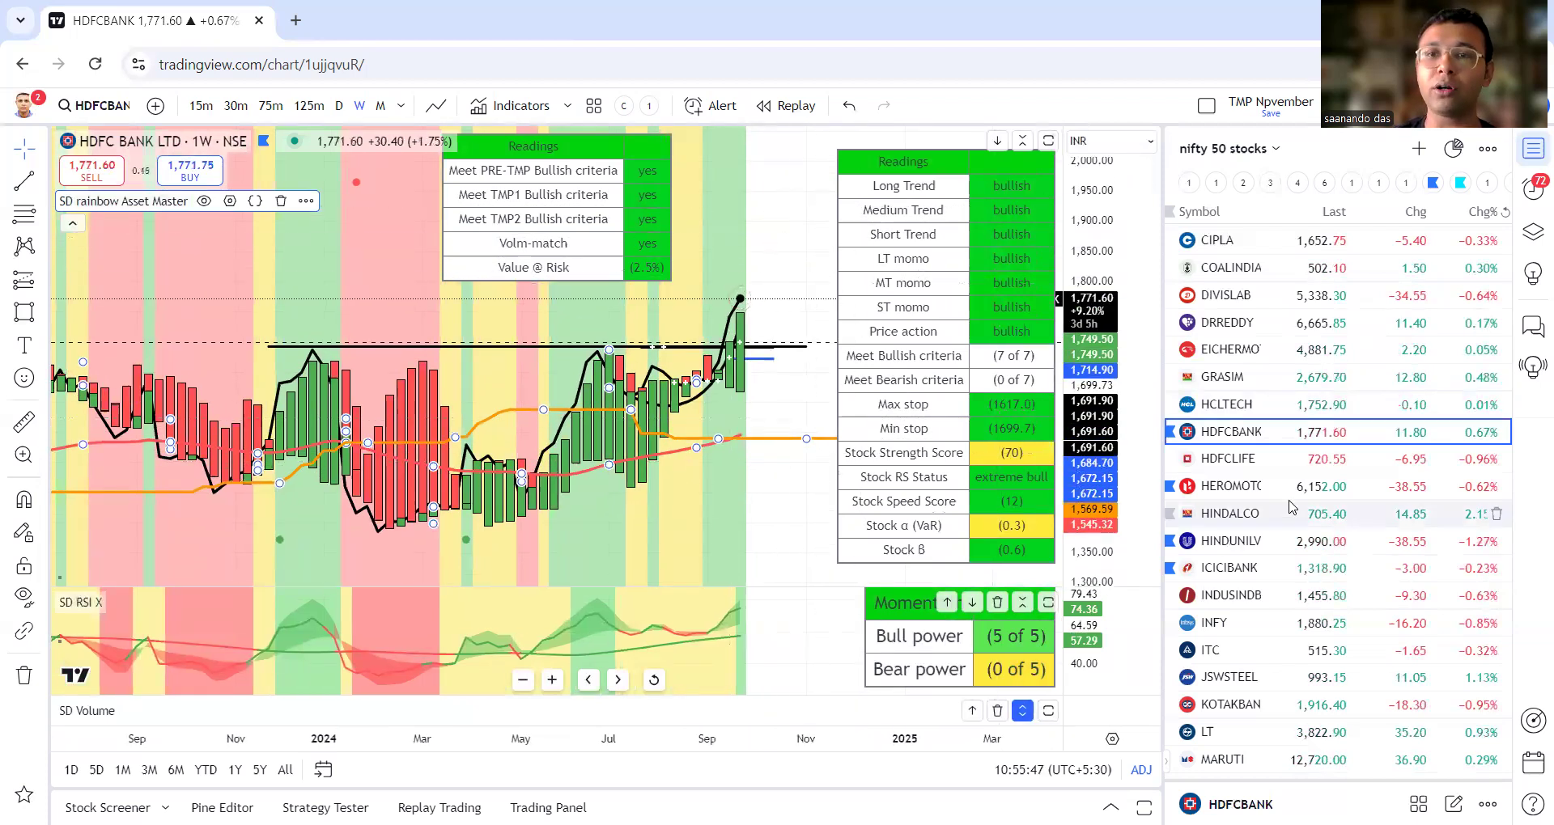
- Load the HDFC Life weekly chart and examine its horizontal levels on a compressed price scale, with the indicator deselected
{"action": "left_click", "coordinate": [1258, 467]}
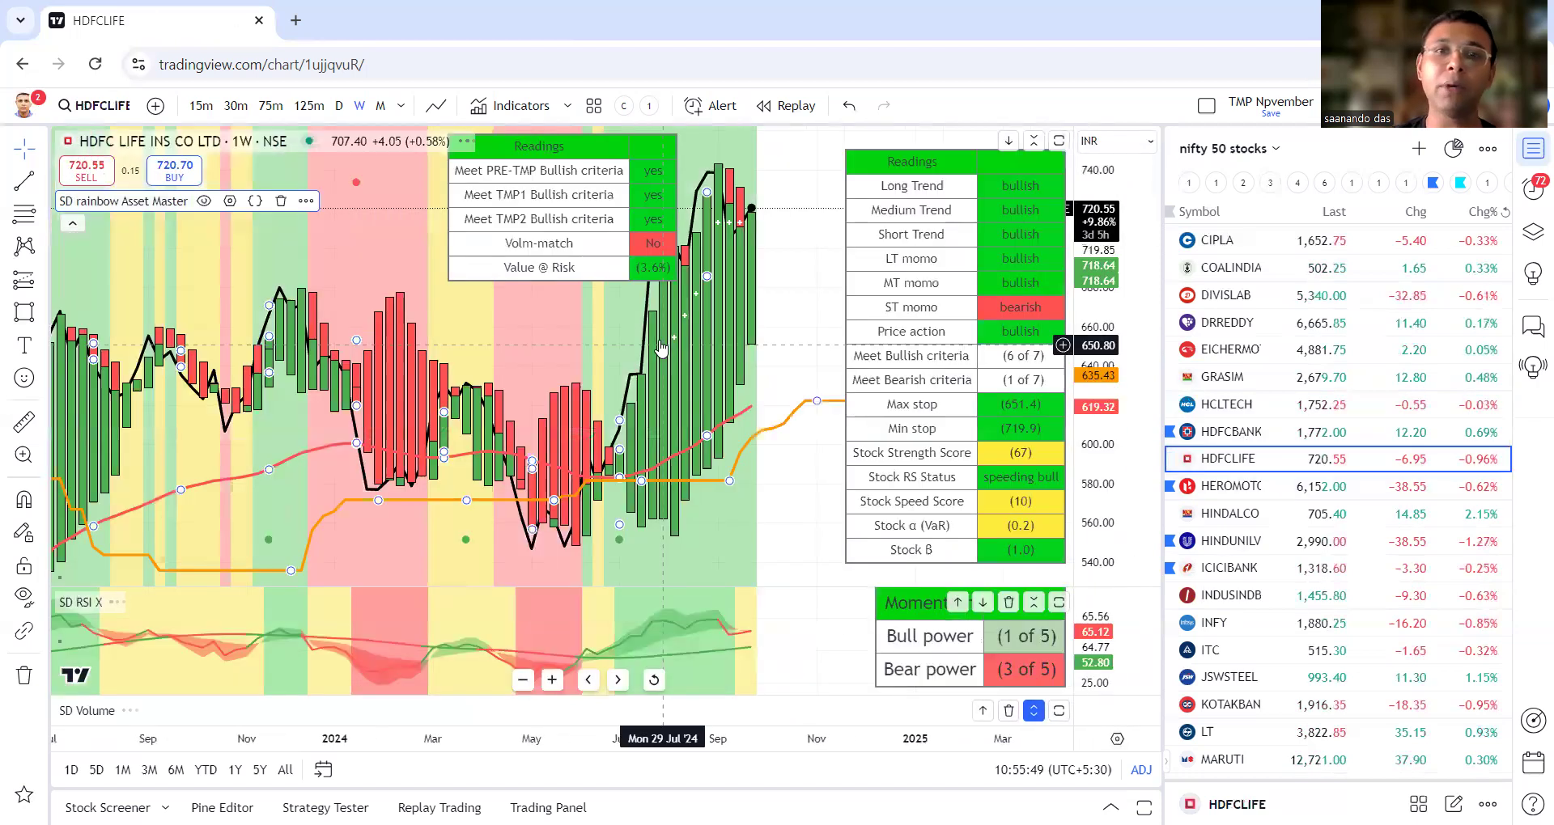
{"action": "left_click_drag", "start_coordinate": [1129, 248], "coordinate": [1083, 495]}
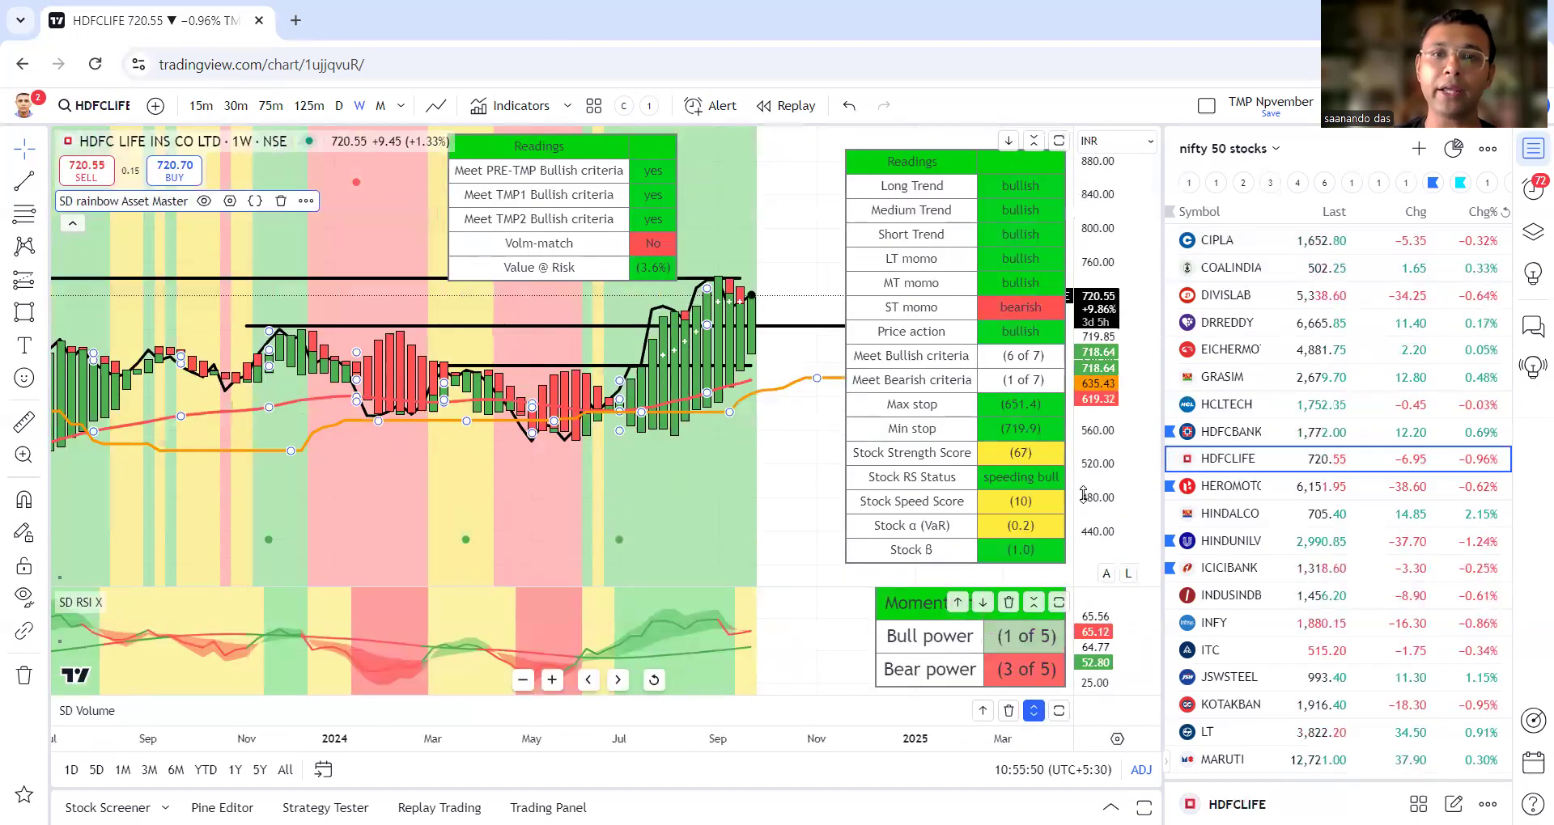
{"action": "left_click", "coordinate": [786, 416]}
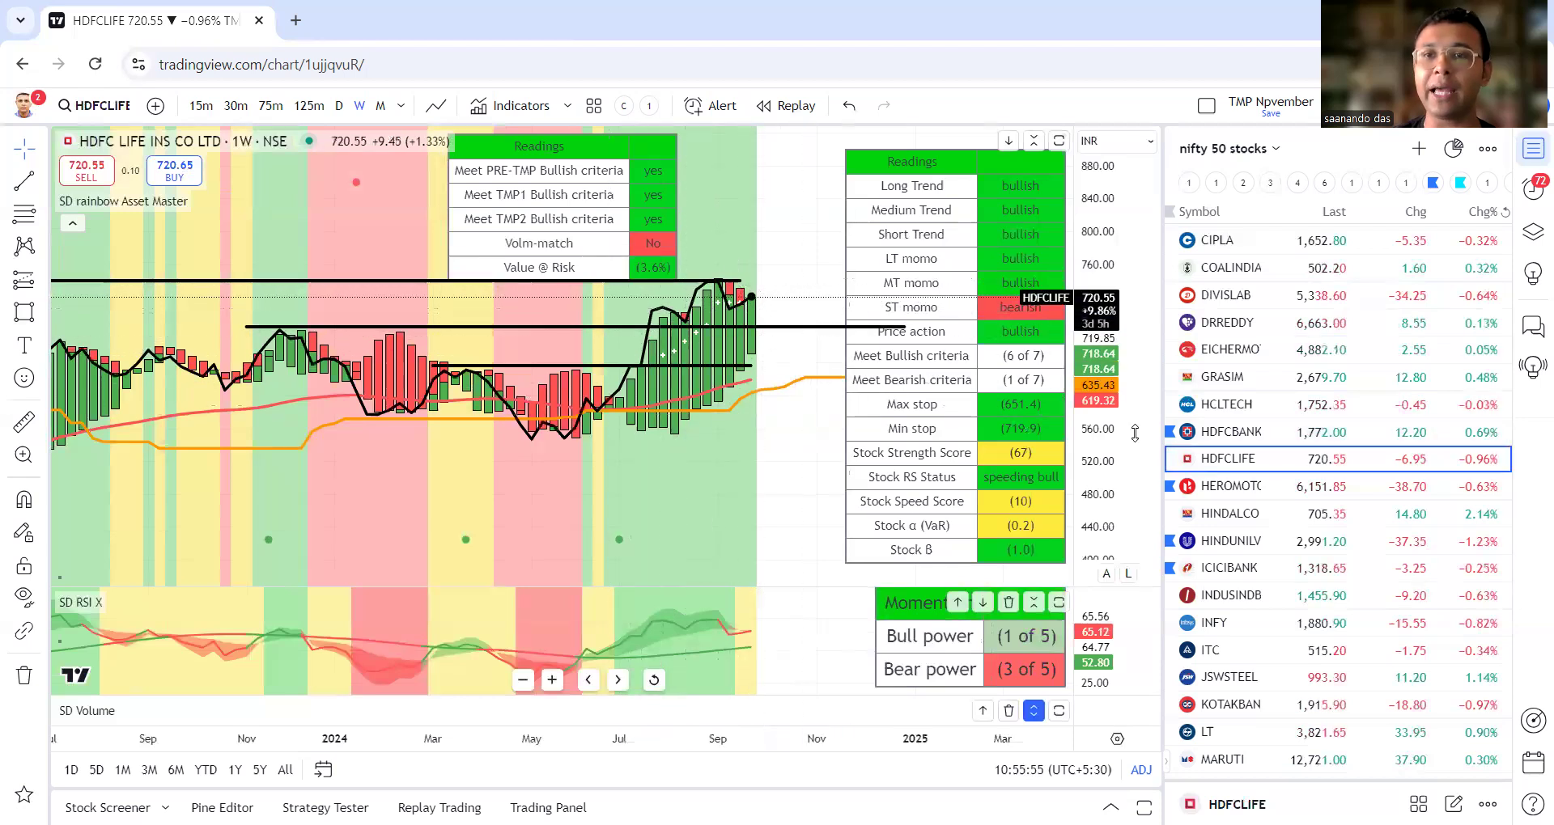
- Load the Hero MotoCorp weekly chart and examine its 2023–2024 trend and readings on a compressed price scale
{"action": "left_click", "coordinate": [1265, 490]}
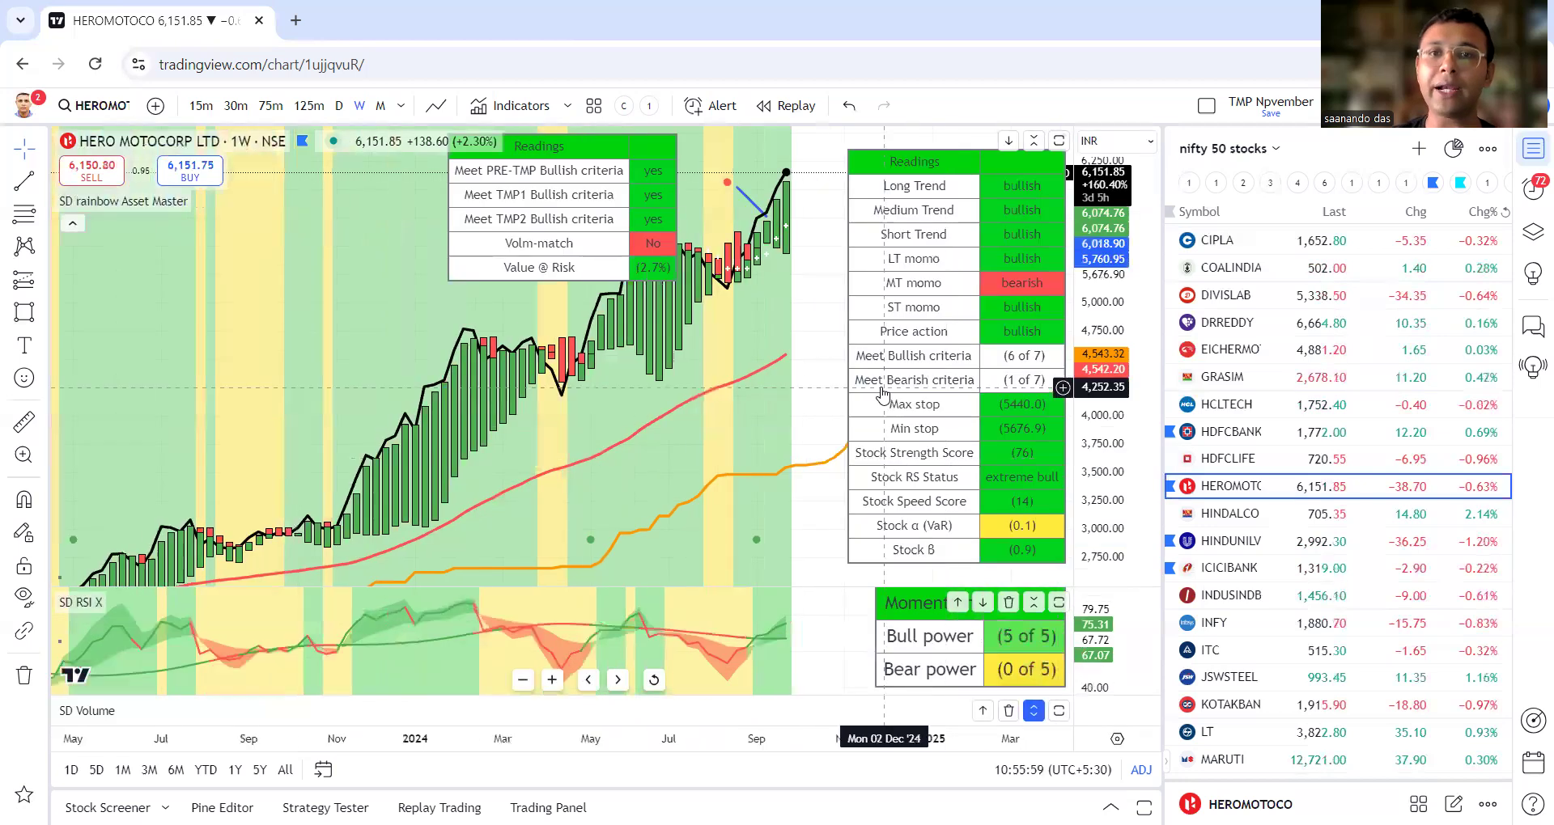
{"action": "scroll", "coordinate": [797, 362], "scroll_direction": "up", "scroll_amount": 1}
{"action": "left_click_drag", "start_coordinate": [930, 317], "coordinate": [944, 337]}
{"action": "left_click_drag", "start_coordinate": [1103, 463], "coordinate": [1102, 490]}
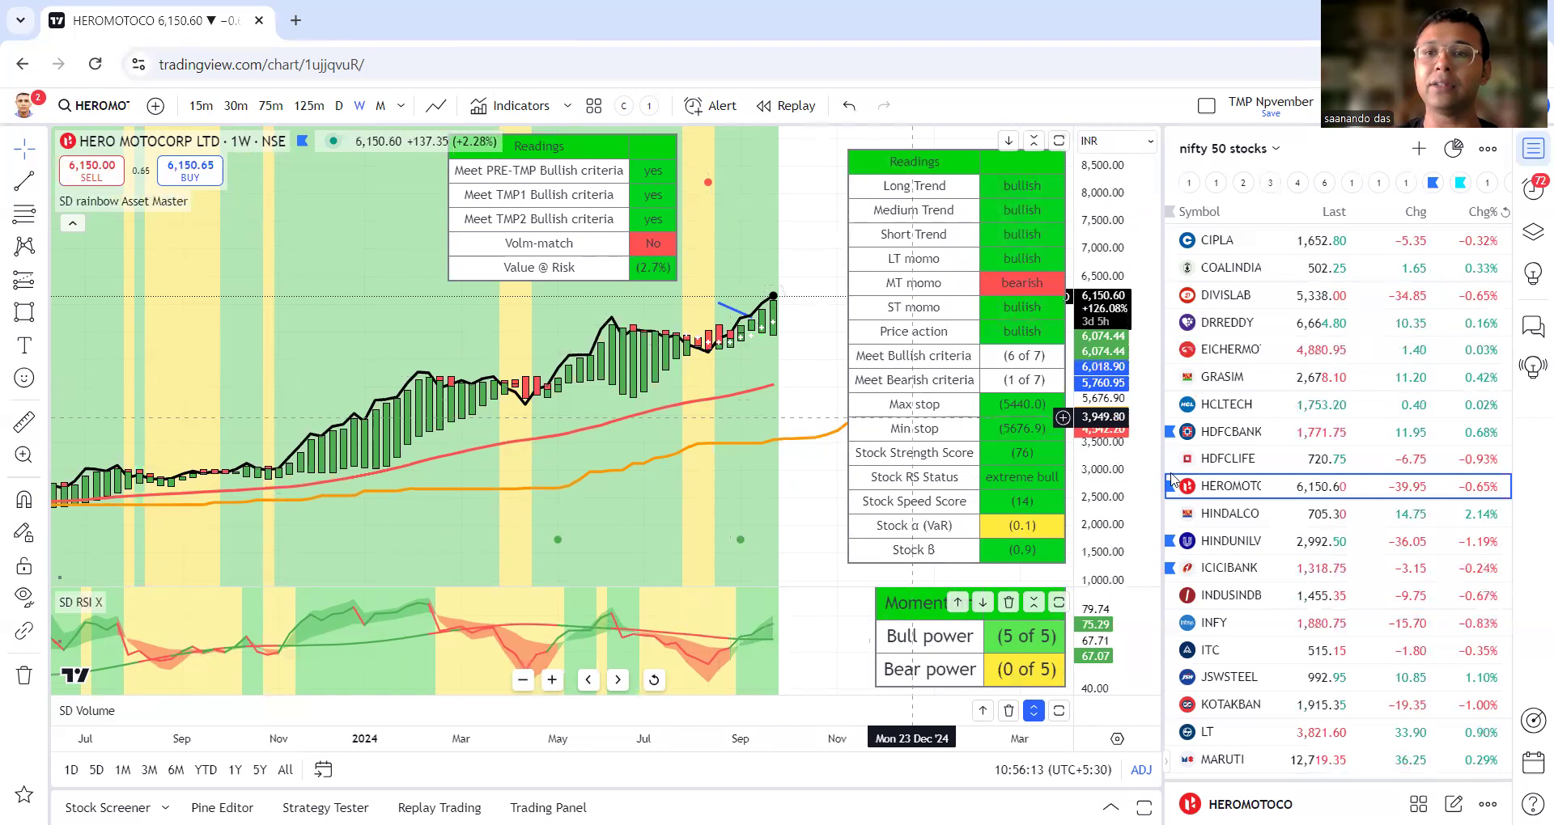
- Load the Hindalco weekly chart from the watchlist and examine its trend since mid-2023 on a compressed price scale against the readings
{"action": "left_click", "coordinate": [1201, 515]}
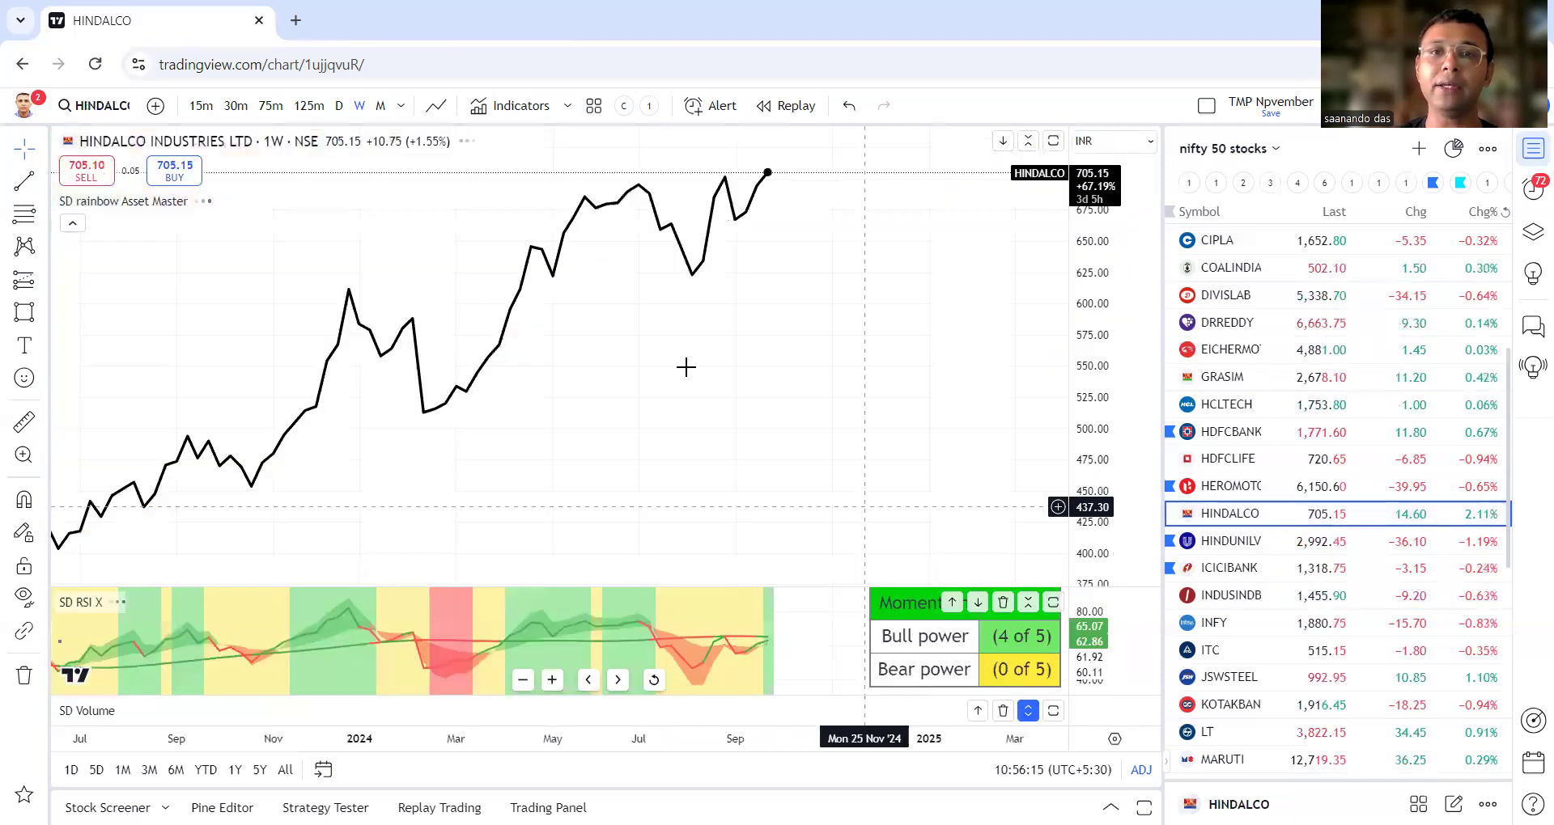
{"action": "left_click_drag", "start_coordinate": [1133, 525], "coordinate": [1132, 585]}
{"action": "scroll", "coordinate": [836, 443], "scroll_direction": "down", "scroll_amount": 2}
{"action": "left_click_drag", "start_coordinate": [794, 457], "coordinate": [785, 497]}
{"action": "left_click_drag", "start_coordinate": [1089, 481], "coordinate": [1086, 406]}
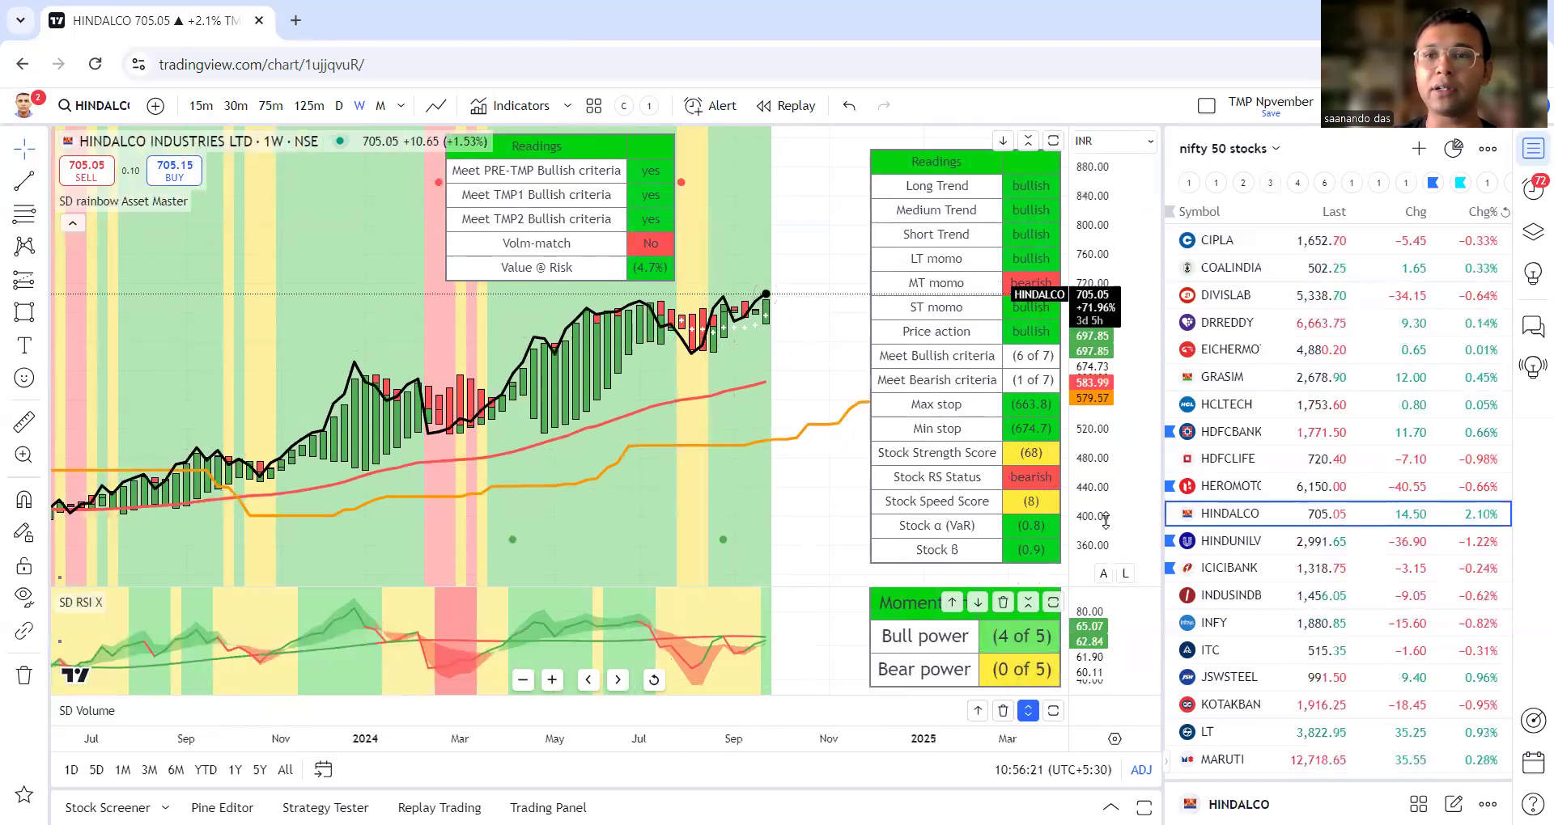
- Load the Hindustan Unilever weekly chart and examine its 2023–2024 price movement and readings on a compressed price scale
{"action": "left_click", "coordinate": [1289, 542]}
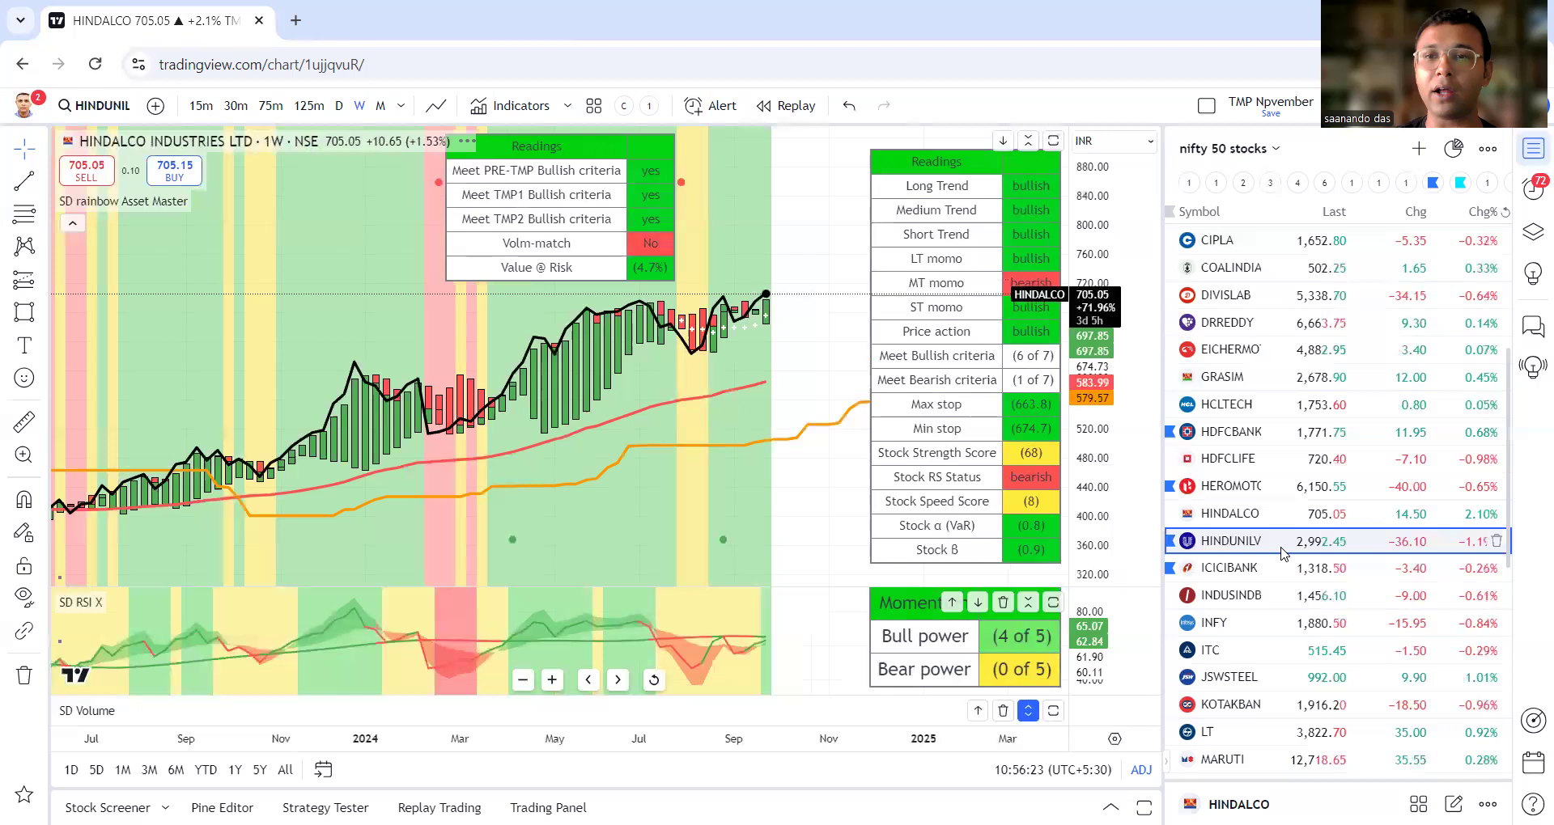
{"action": "scroll", "coordinate": [783, 503], "scroll_direction": "down", "scroll_amount": 2}
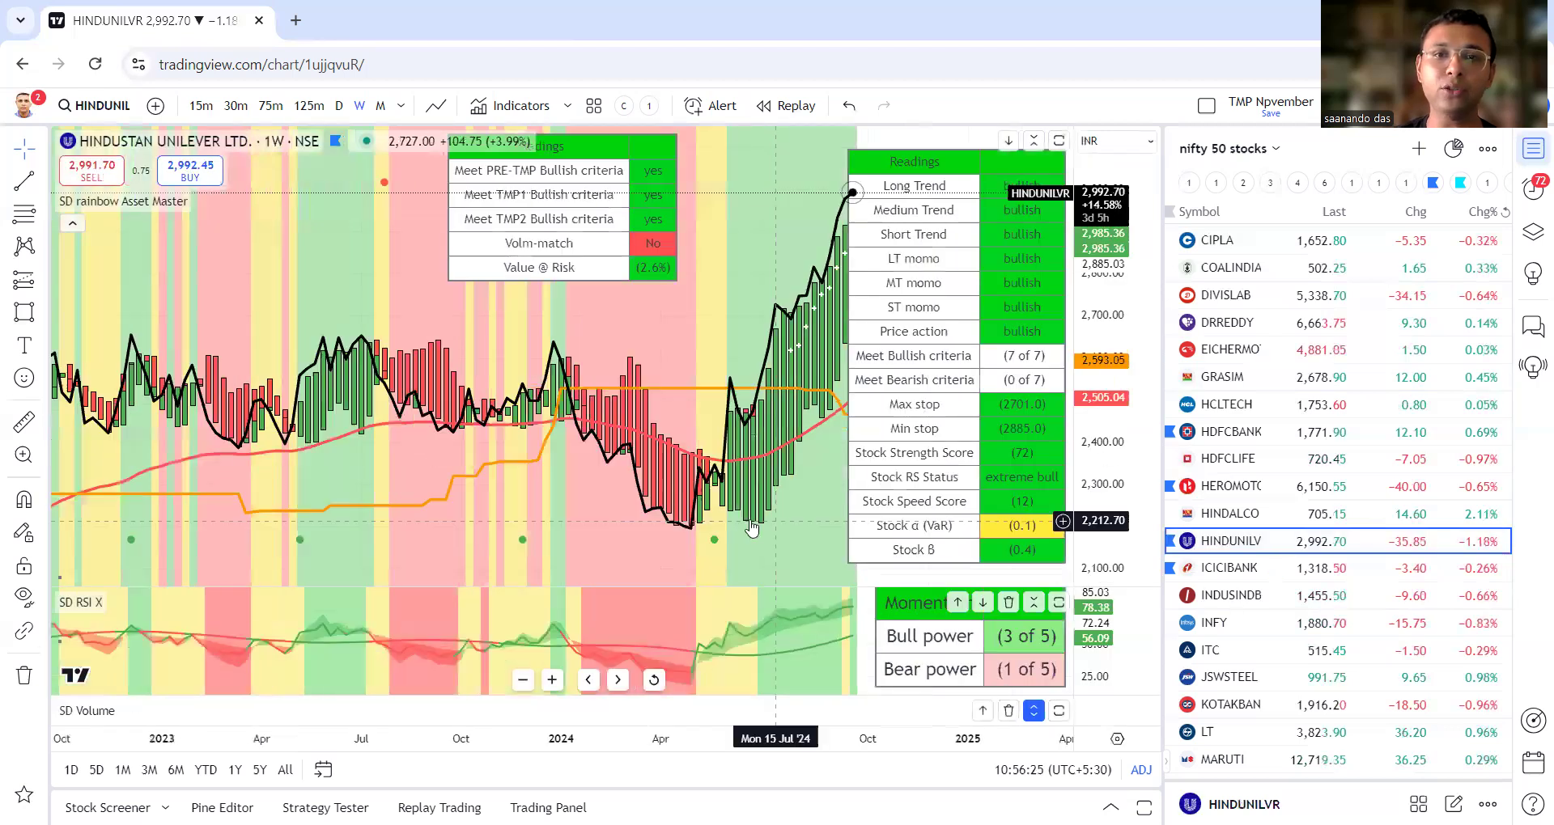
{"action": "left_click_drag", "start_coordinate": [1095, 302], "coordinate": [1105, 484]}
{"action": "scroll", "coordinate": [902, 520], "scroll_direction": "up", "scroll_amount": 2}
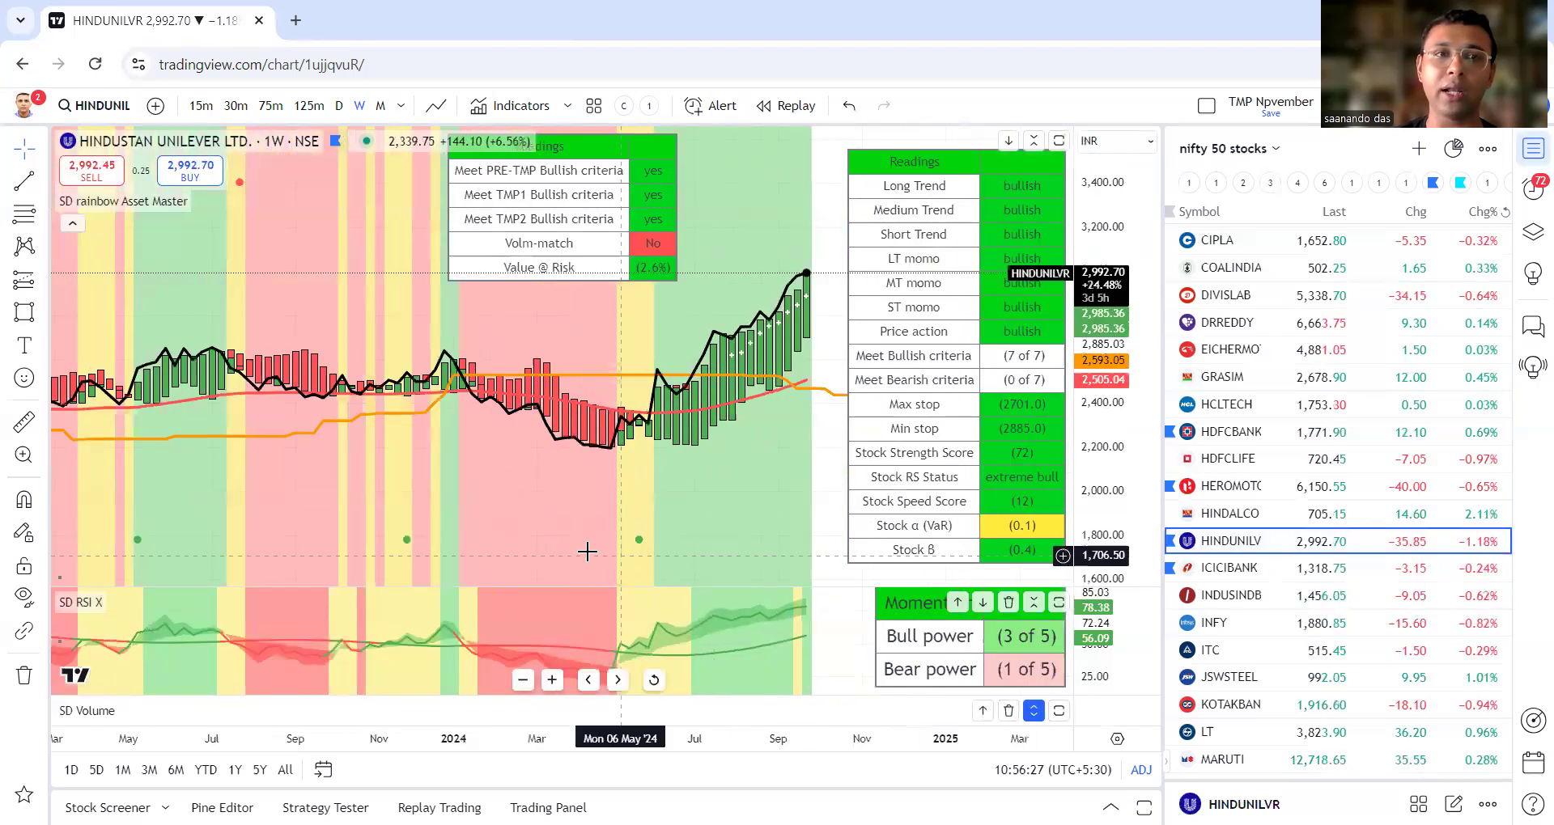
{"action": "left_click_drag", "start_coordinate": [538, 551], "coordinate": [509, 564]}
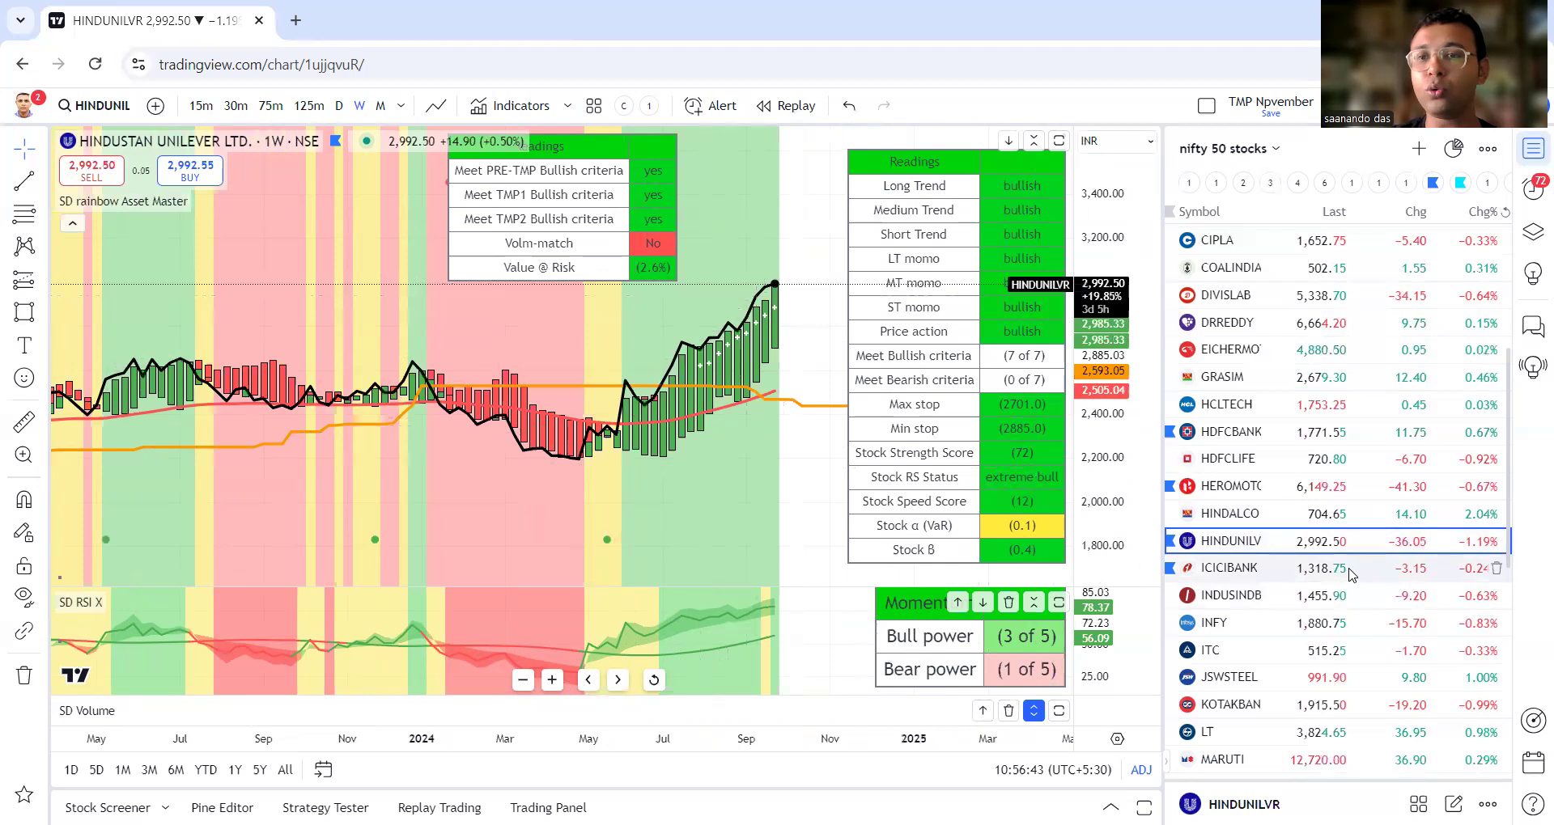
- Load the ICICI Bank weekly chart from the watchlist and examine its trend since late 2023 against the bullish criteria
{"action": "left_click", "coordinate": [1299, 564]}
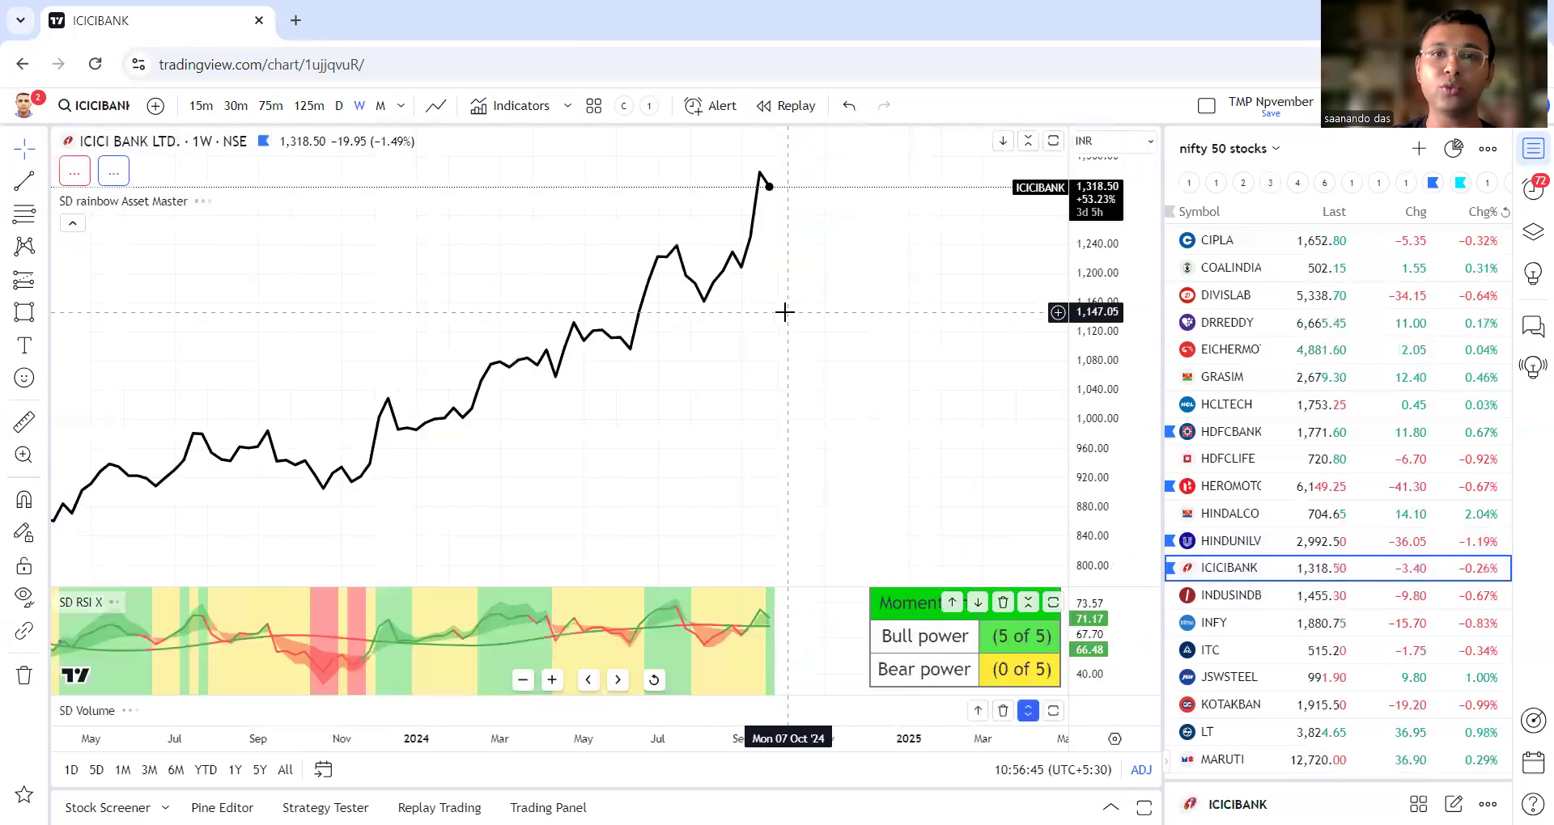
{"action": "scroll", "coordinate": [955, 261], "scroll_direction": "up", "scroll_amount": 3}
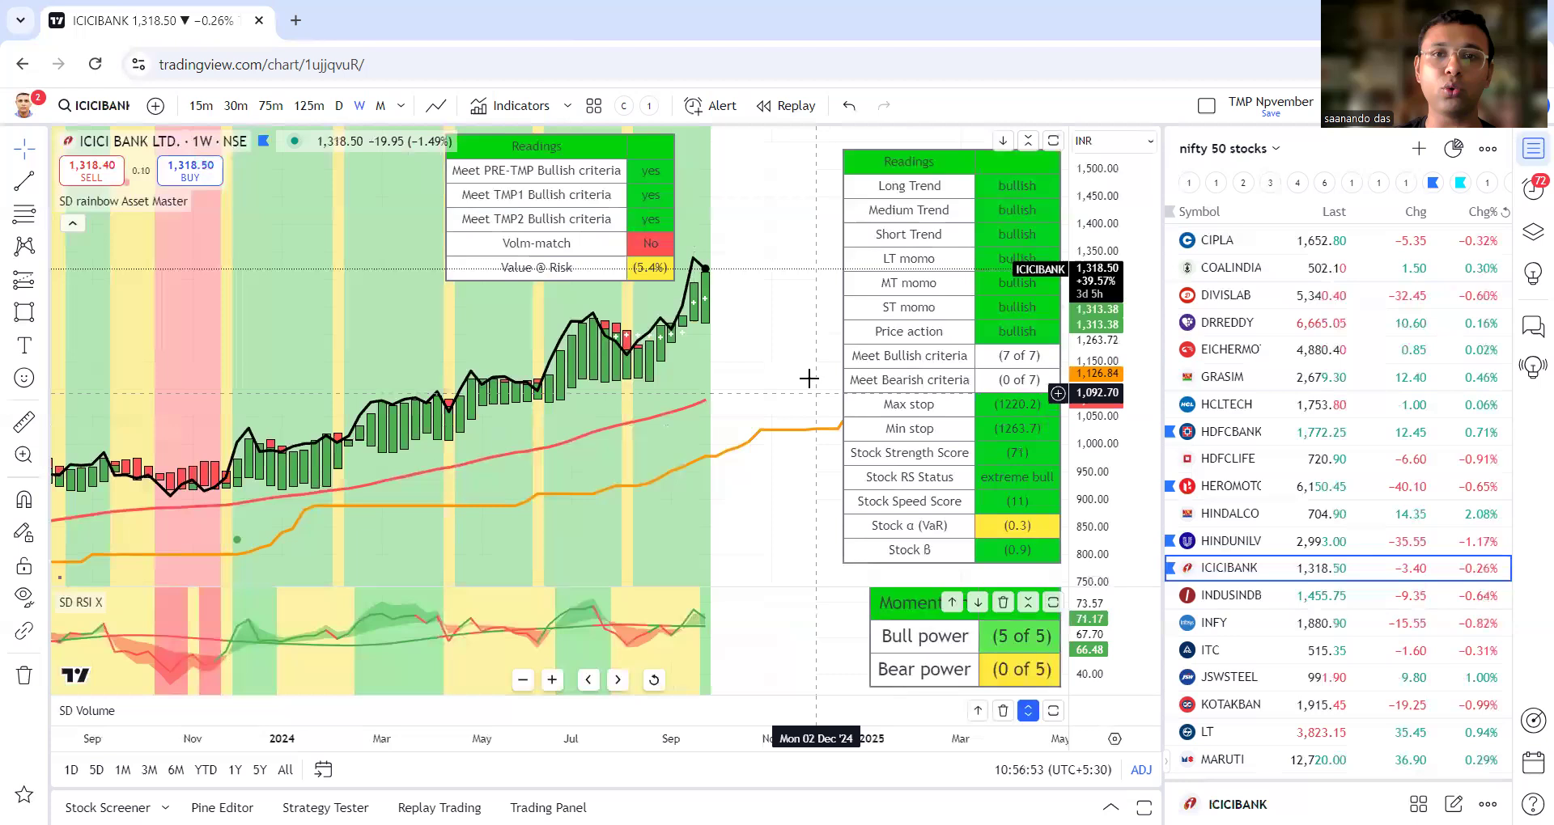
{"action": "left_click_drag", "start_coordinate": [786, 394], "coordinate": [794, 435]}
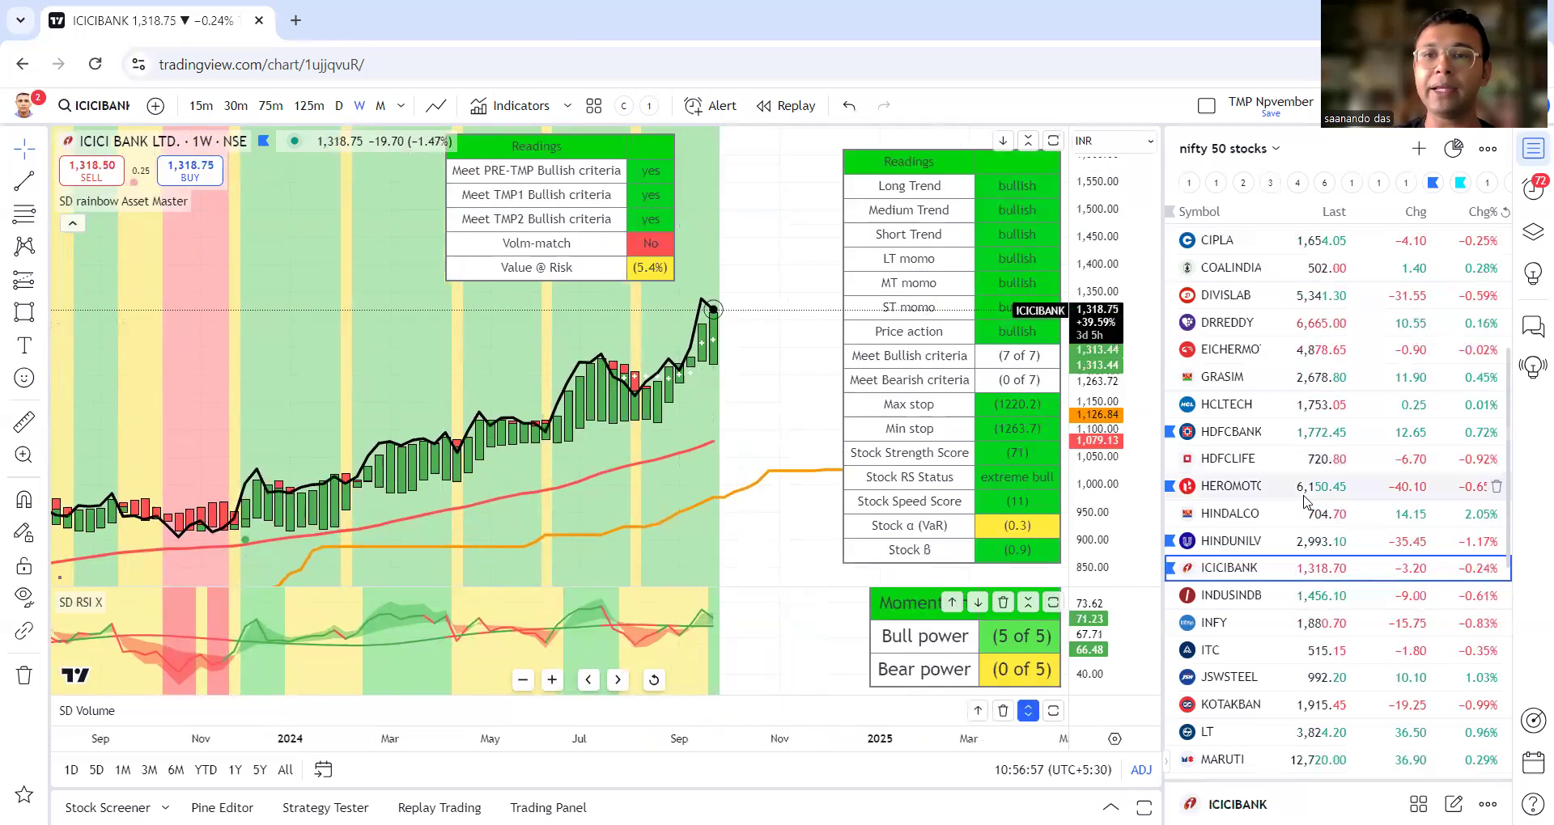
- Load the IndusInd Bank and Infosys weekly charts in turn and examine their 2024 trends and readings
{"action": "left_click", "coordinate": [1269, 595]}
{"action": "scroll", "coordinate": [1282, 578], "scroll_direction": "down", "scroll_amount": 3}
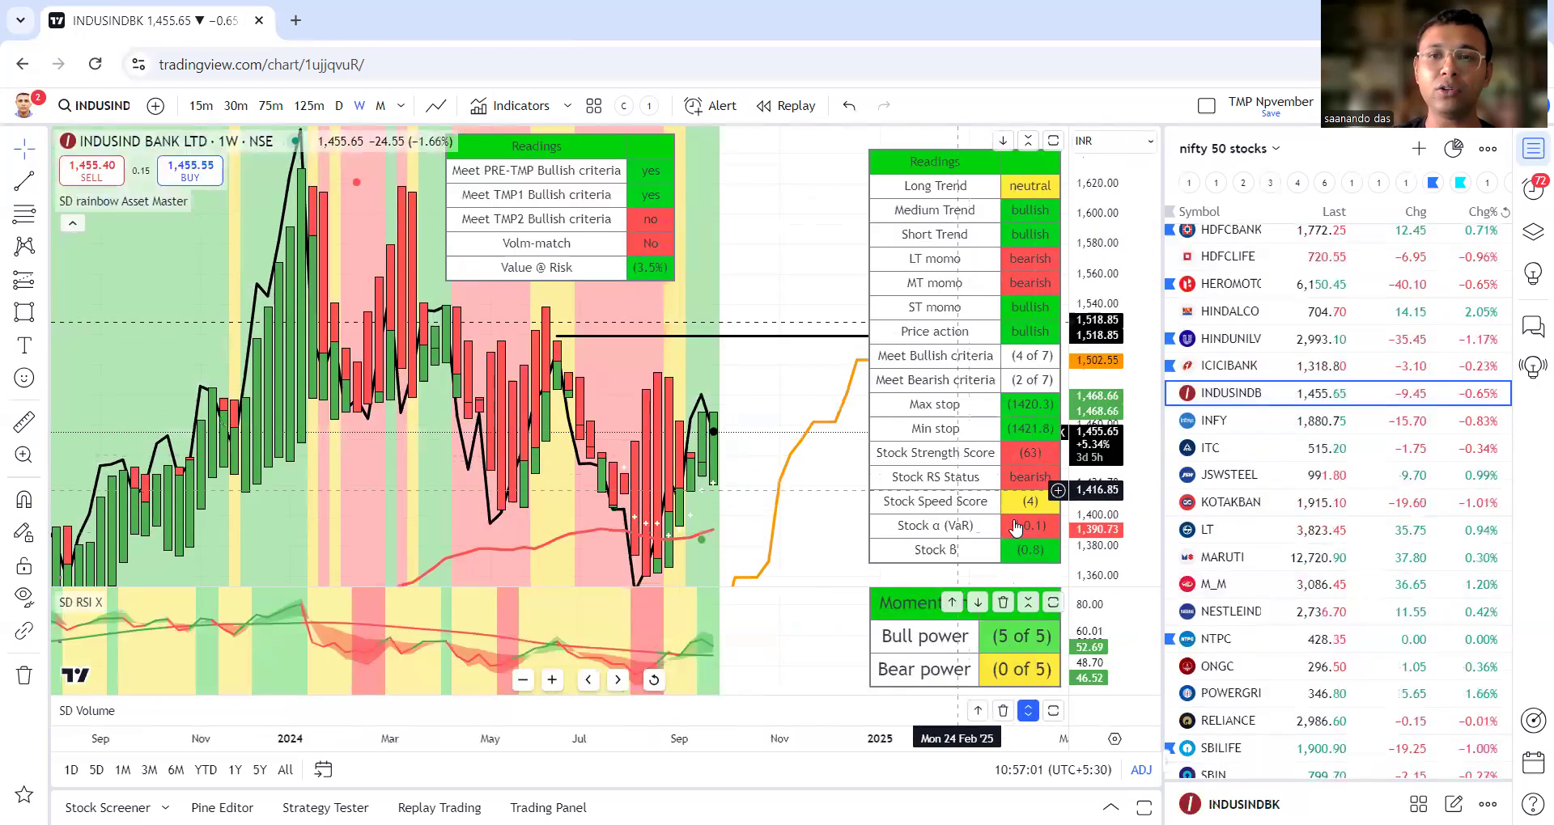
{"action": "key", "text": "Down"}
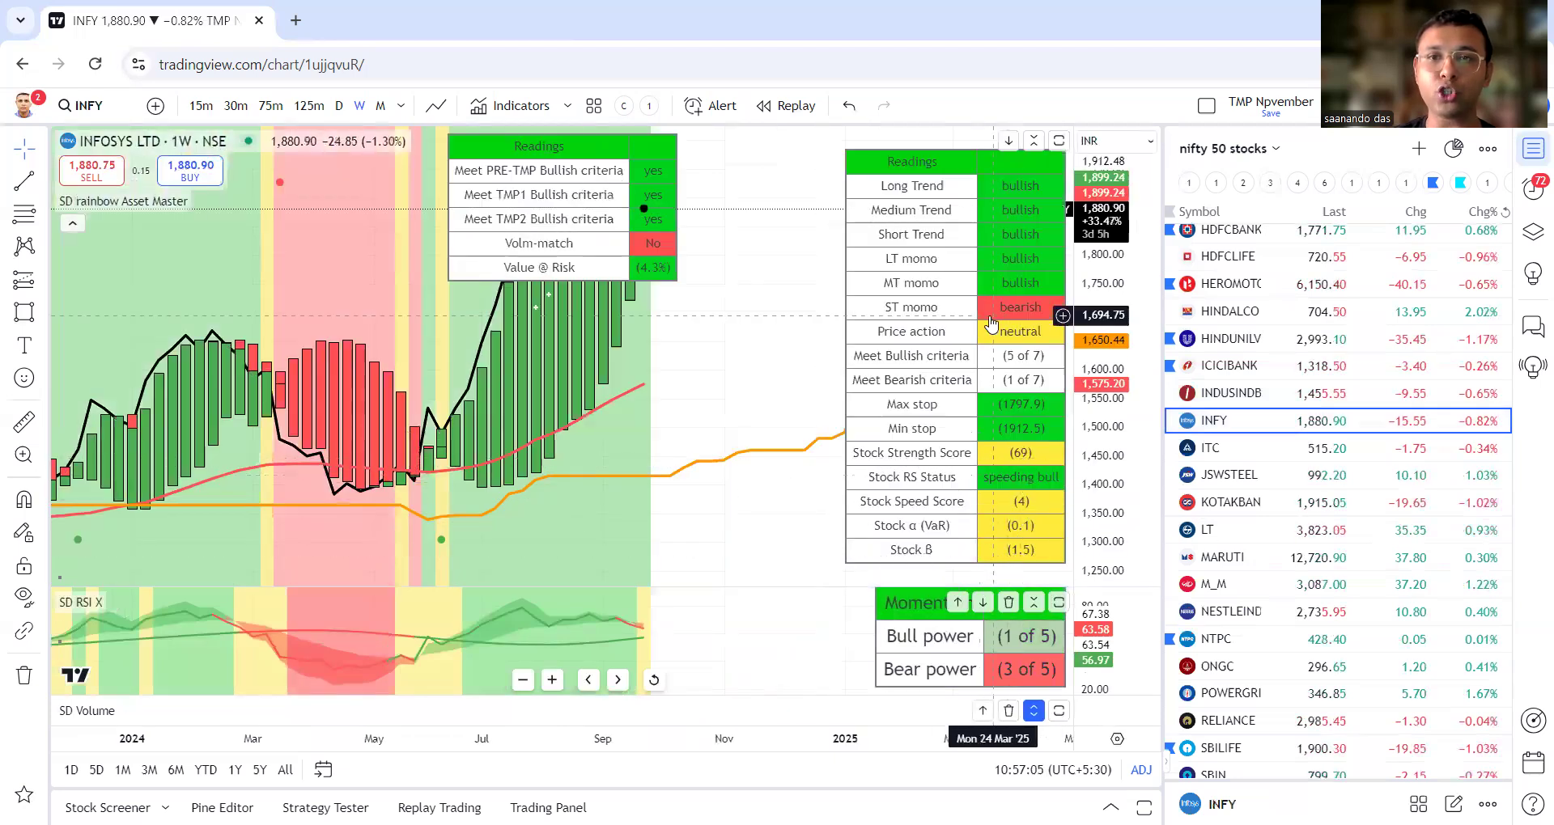
{"action": "left_click_drag", "start_coordinate": [764, 347], "coordinate": [866, 390]}
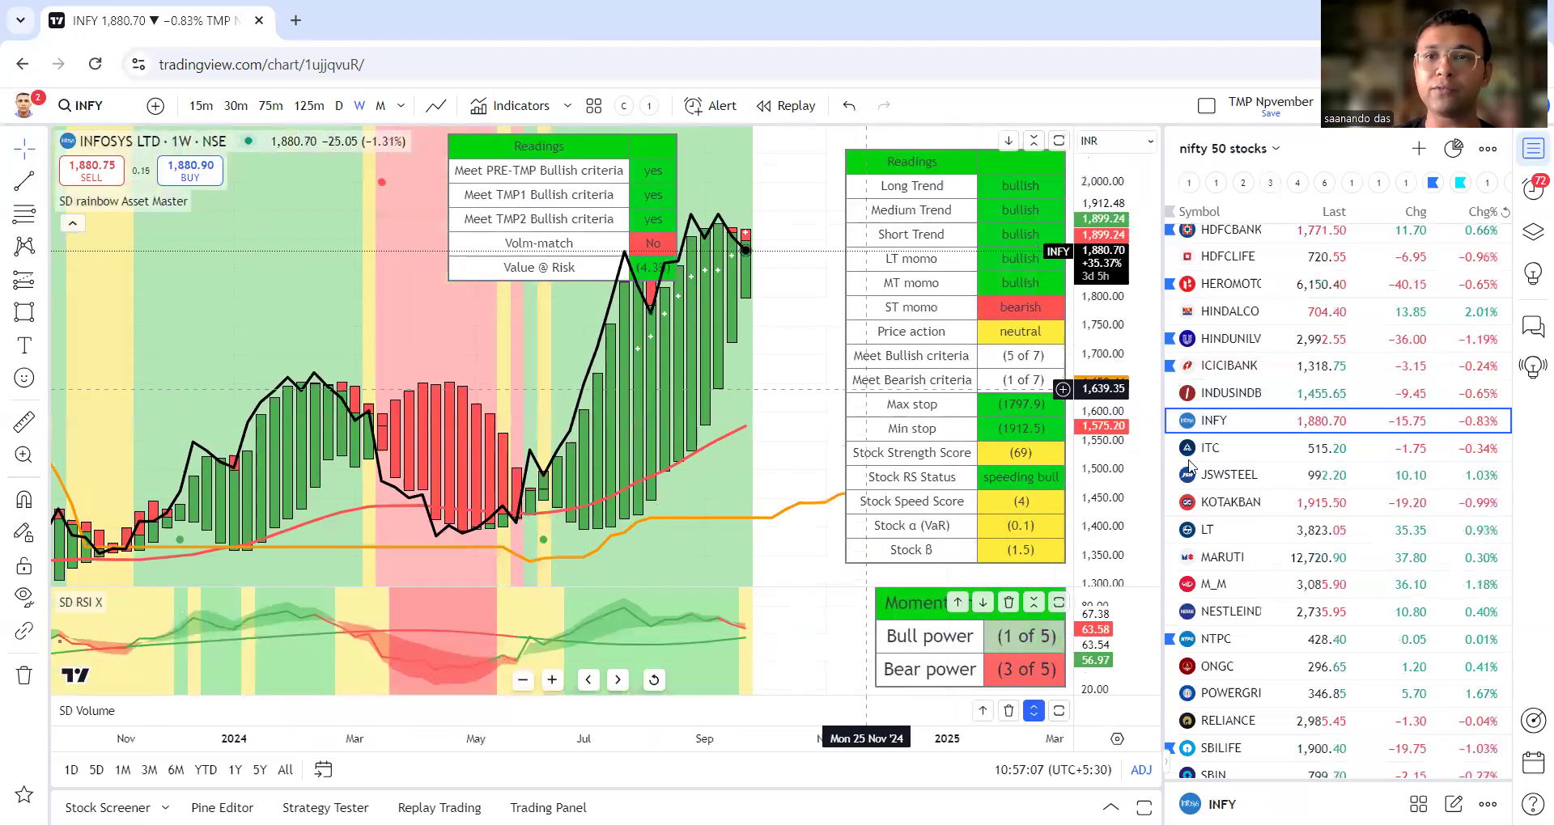
- Load the ITC weekly chart from the watchlist and examine its 2024 price move around the blue horizontal level on a compressed price scale
{"action": "left_click", "coordinate": [1290, 467]}
{"action": "left_click", "coordinate": [1259, 447]}
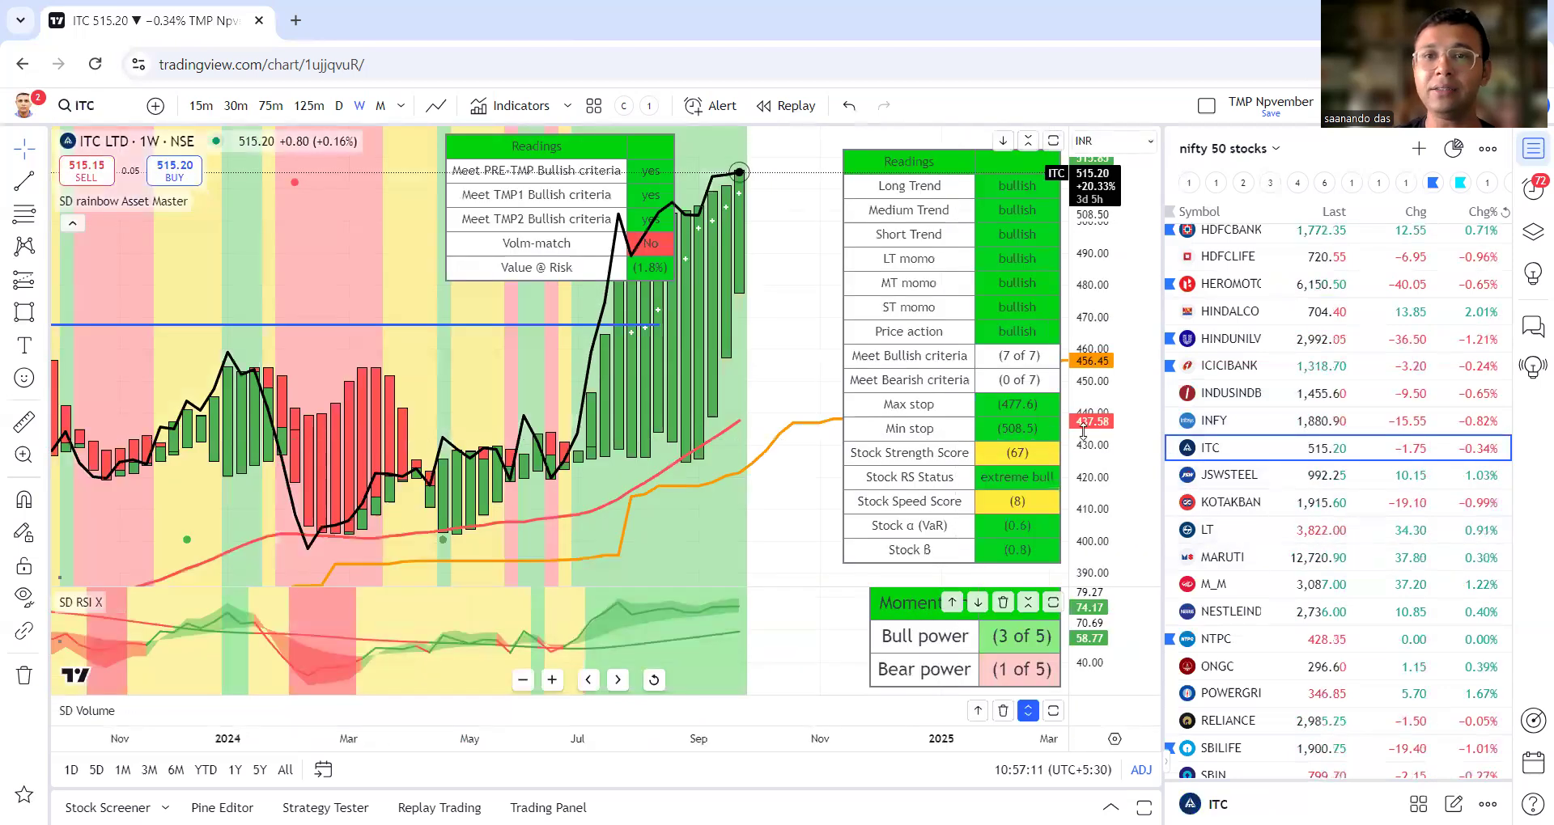
{"action": "left_click_drag", "start_coordinate": [831, 434], "coordinate": [823, 524]}
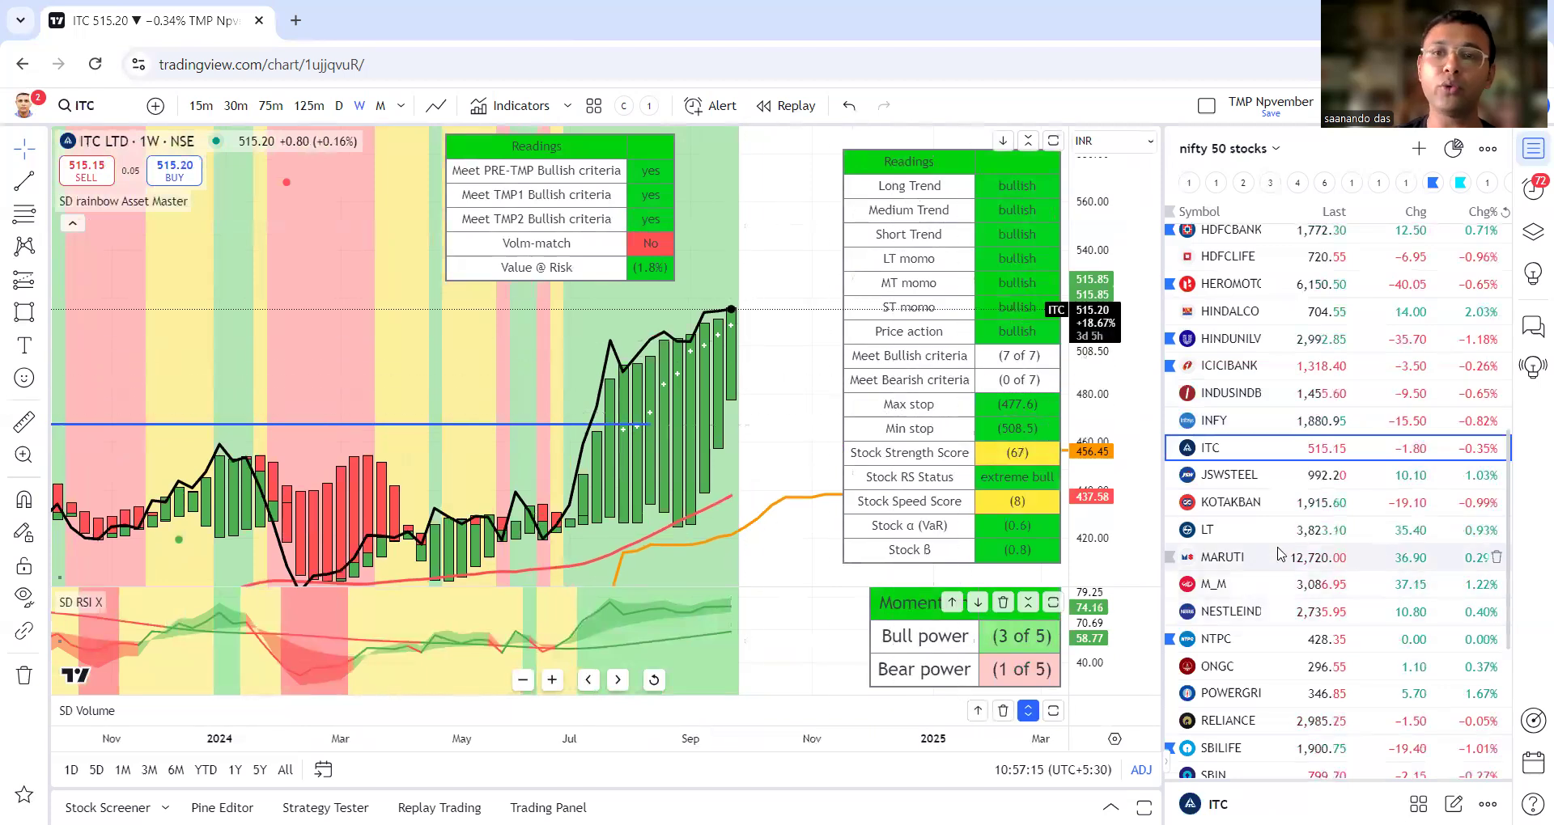
- Load the JSW Steel weekly chart from the watchlist and examine its 2023–2024 uptrend and readings on a compressed price scale
{"action": "left_click", "coordinate": [1331, 487]}
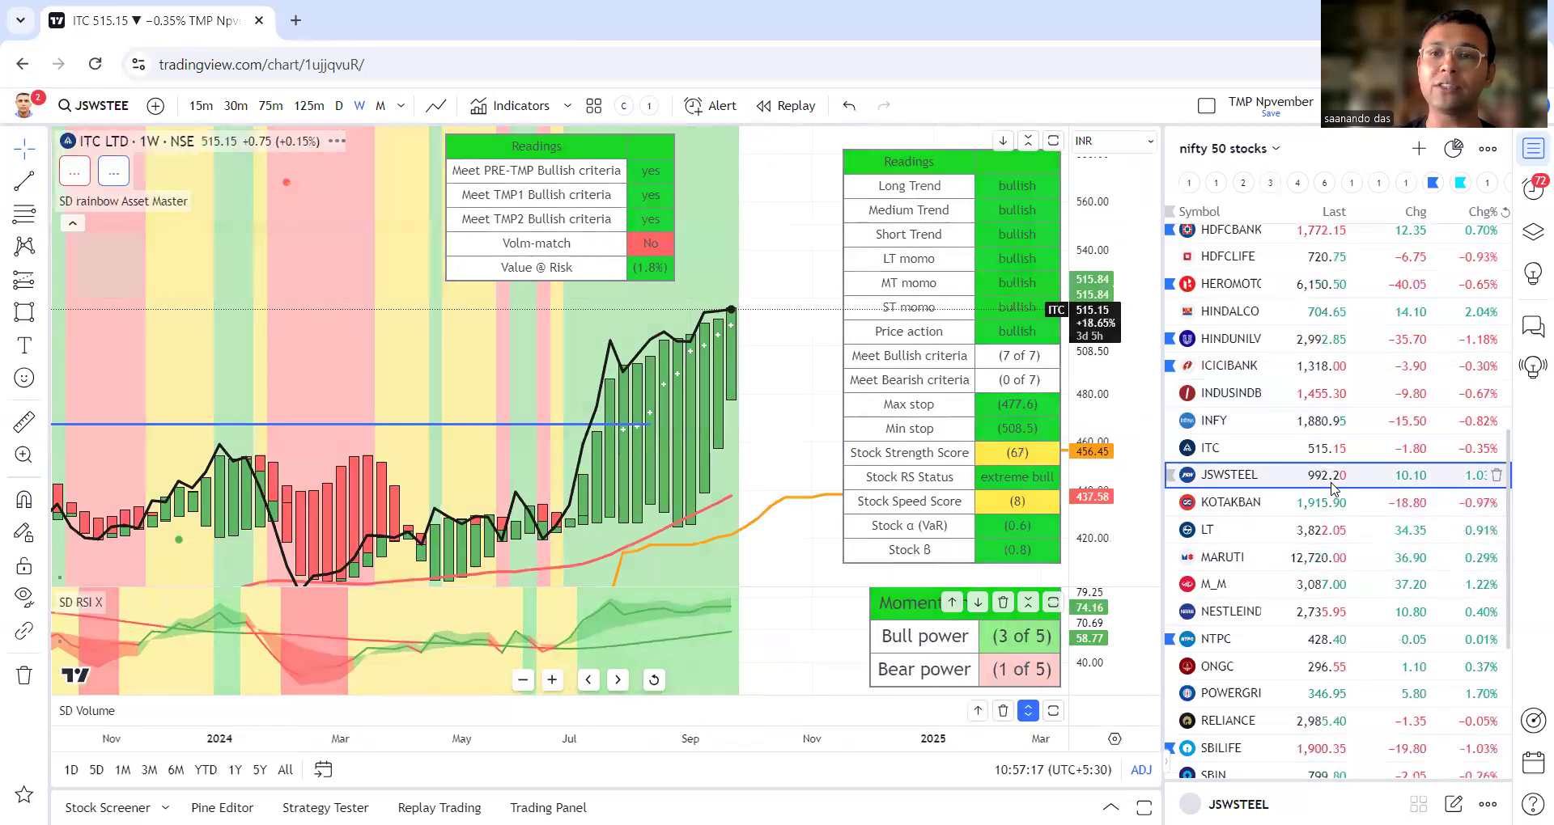
{"action": "left_click_drag", "start_coordinate": [1115, 348], "coordinate": [1089, 458]}
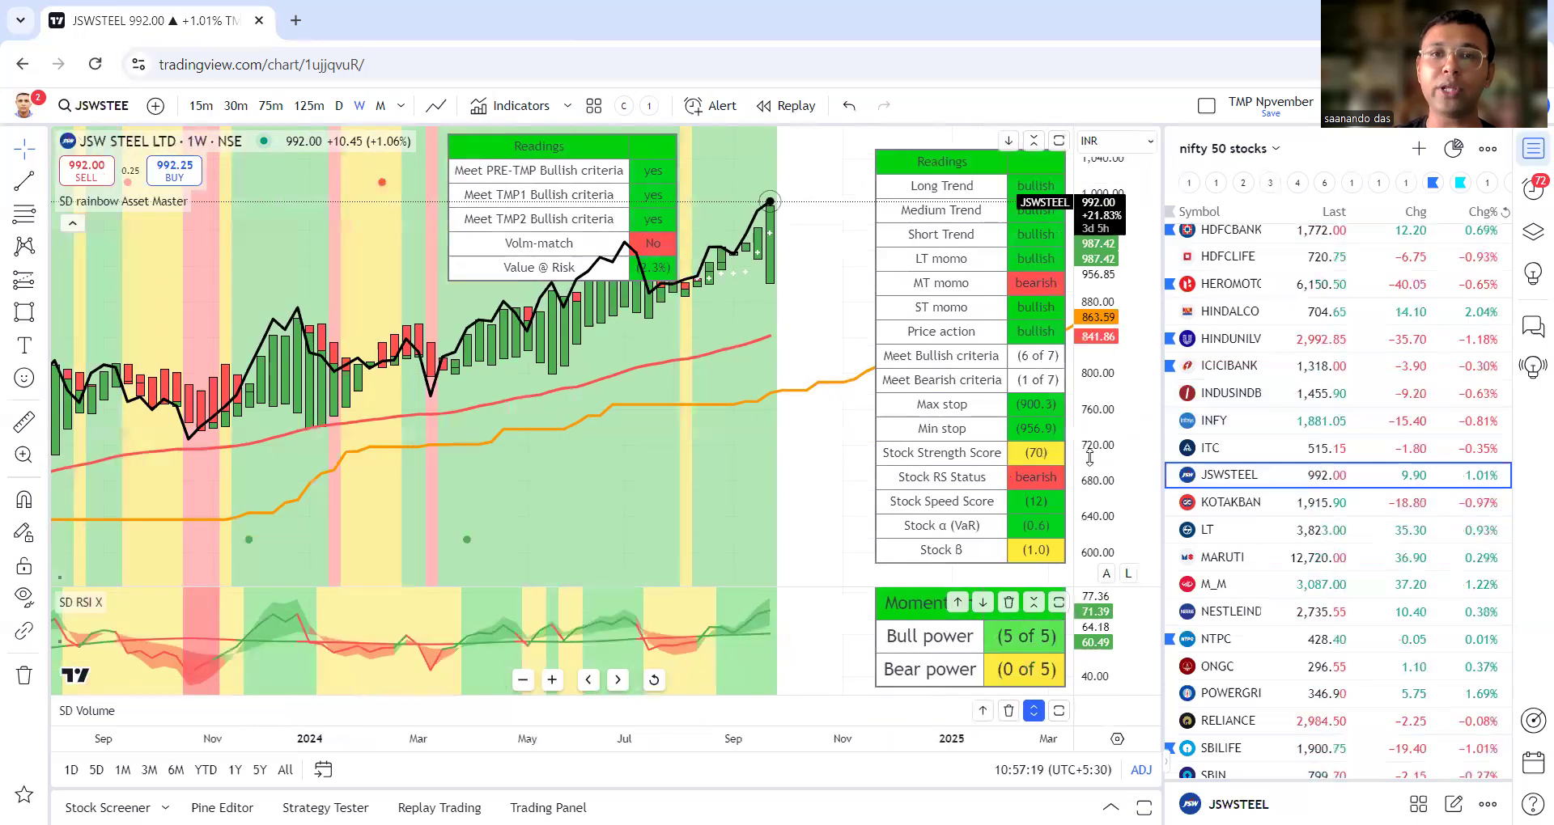
{"action": "scroll", "coordinate": [942, 459], "scroll_direction": "down", "scroll_amount": 3}
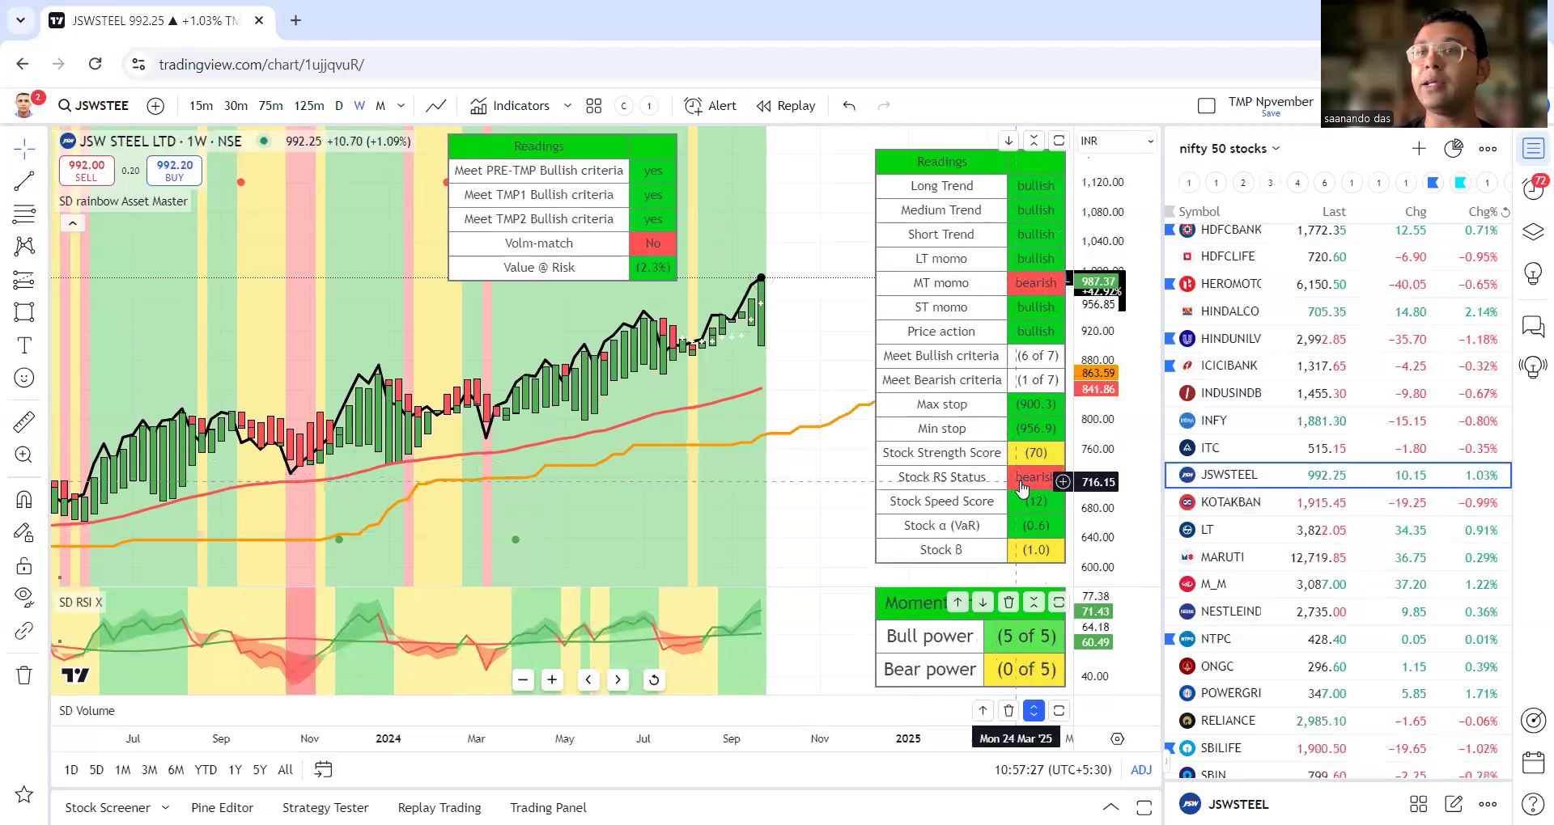
- Load the Kotak Mahindra Bank weekly chart and examine its price swings since 2022 against the black horizontal line
{"action": "left_click", "coordinate": [1241, 503]}
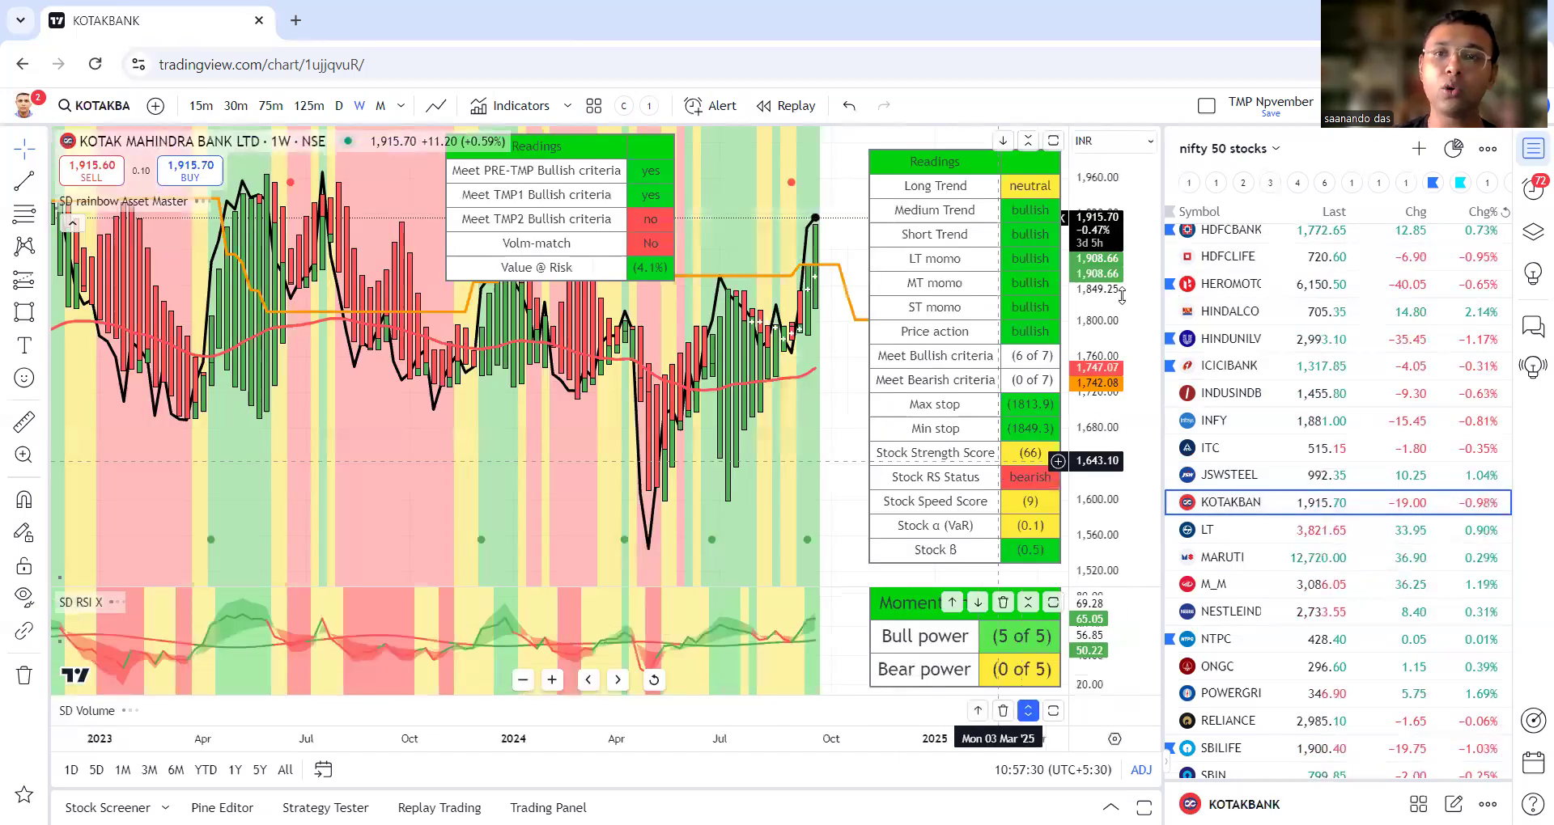
{"action": "left_click_drag", "start_coordinate": [1096, 475], "coordinate": [1097, 567]}
{"action": "left_click_drag", "start_coordinate": [782, 461], "coordinate": [496, 513]}
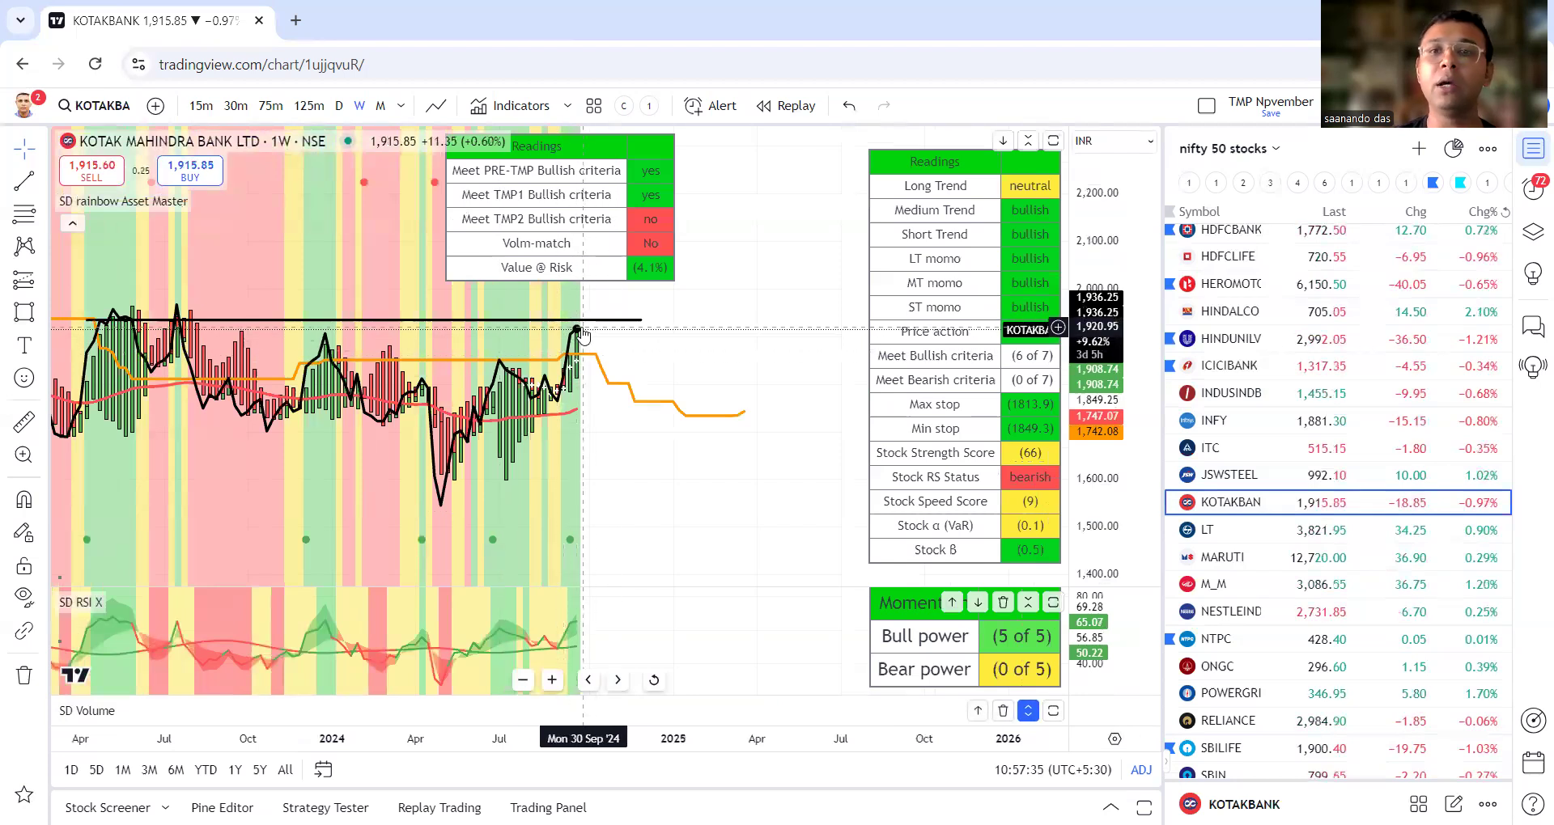
{"action": "scroll", "coordinate": [560, 337], "scroll_direction": "down", "scroll_amount": 3}
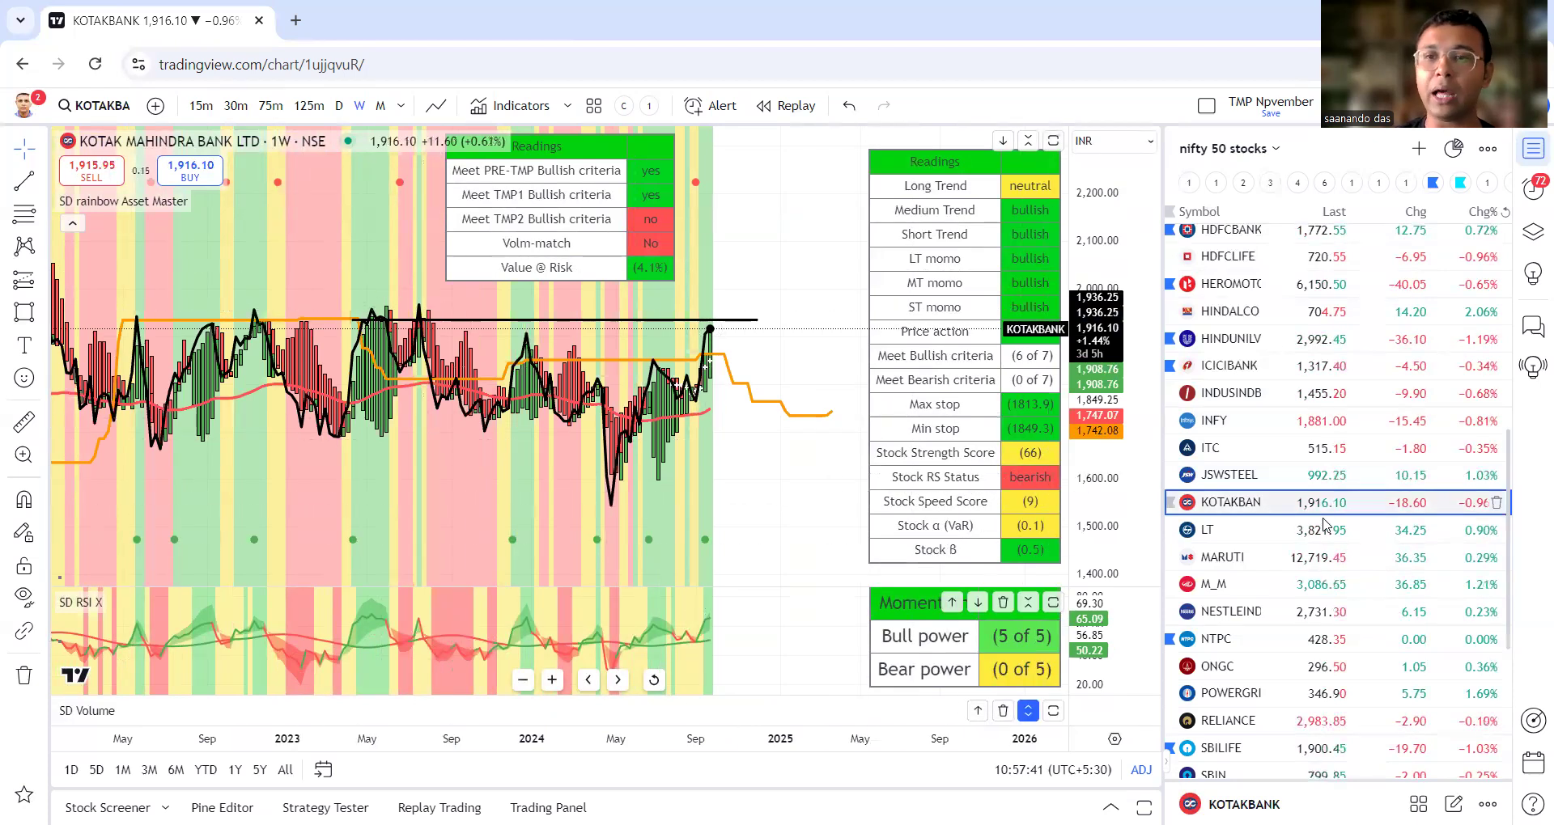
- Load the Larsen & Toubro weekly chart from the watchlist and examine its 2024 sideways range and bullish criteria readings
{"action": "left_click", "coordinate": [1269, 530]}
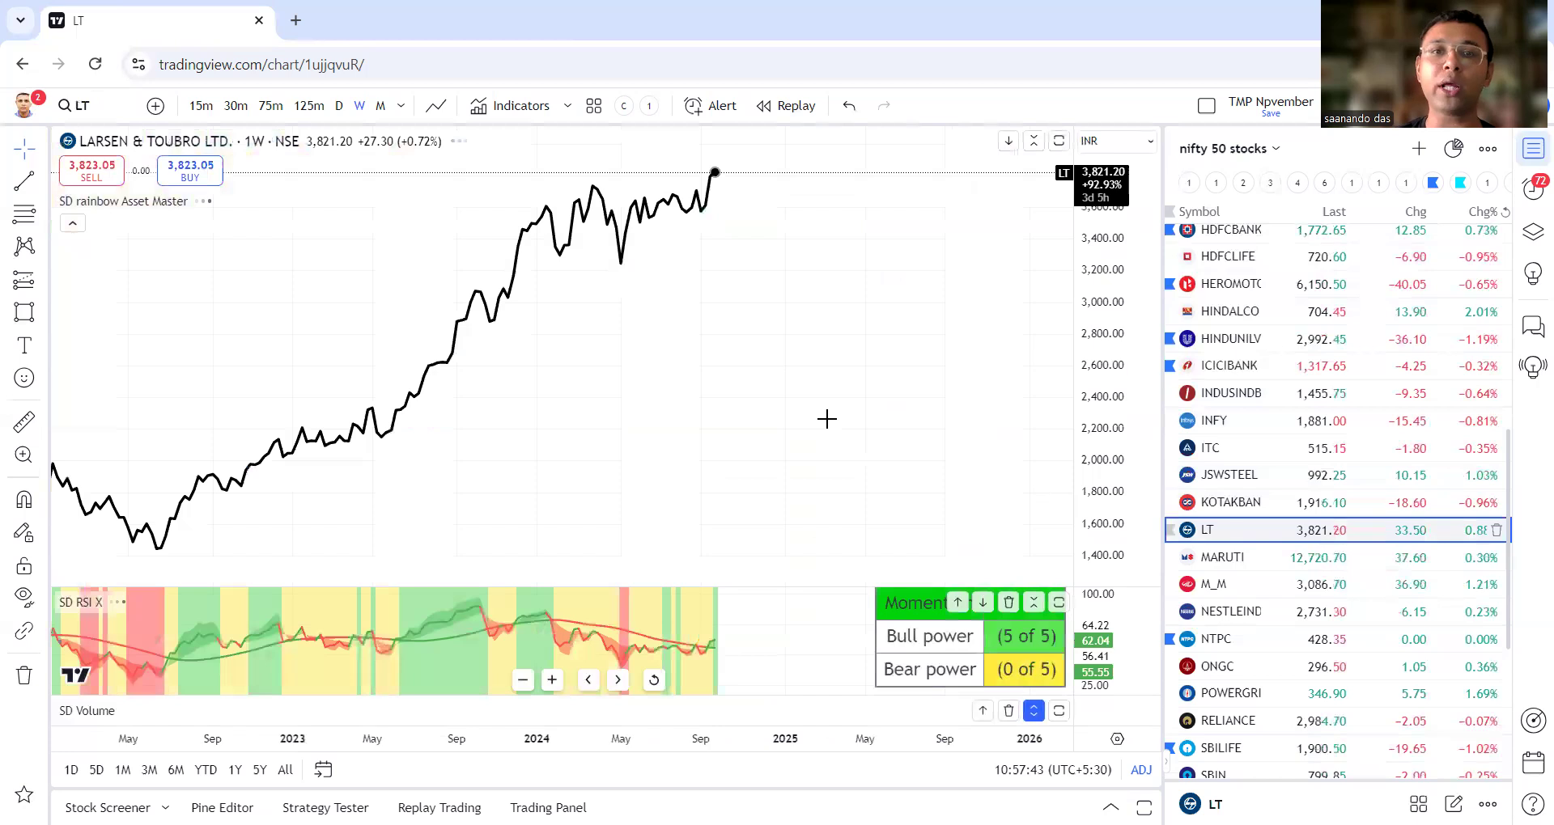
{"action": "scroll", "coordinate": [652, 454], "scroll_direction": "up", "scroll_amount": 3}
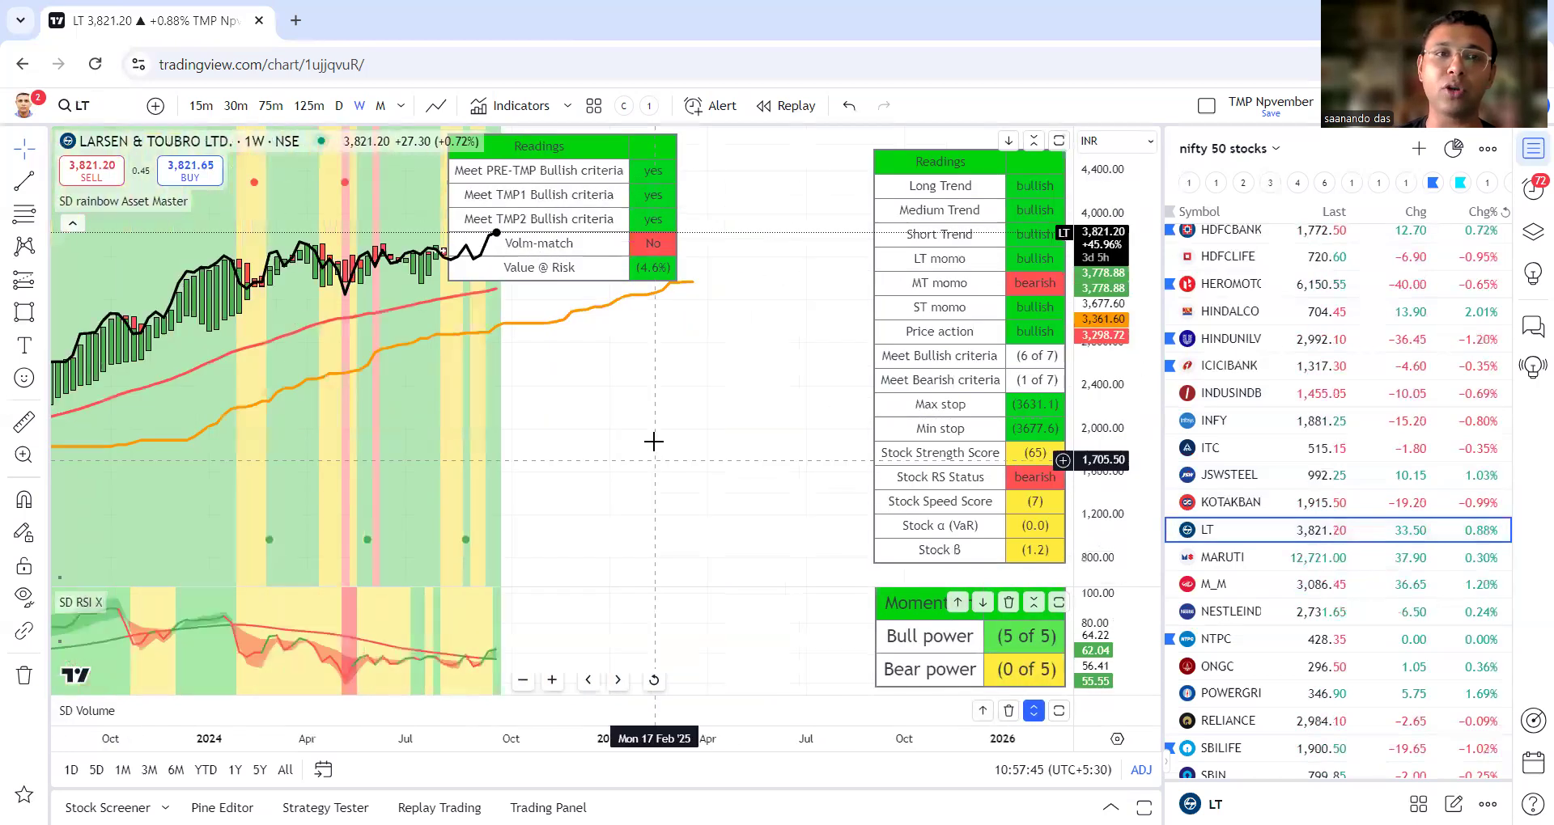
{"action": "scroll", "coordinate": [530, 414], "scroll_direction": "up", "scroll_amount": 1}
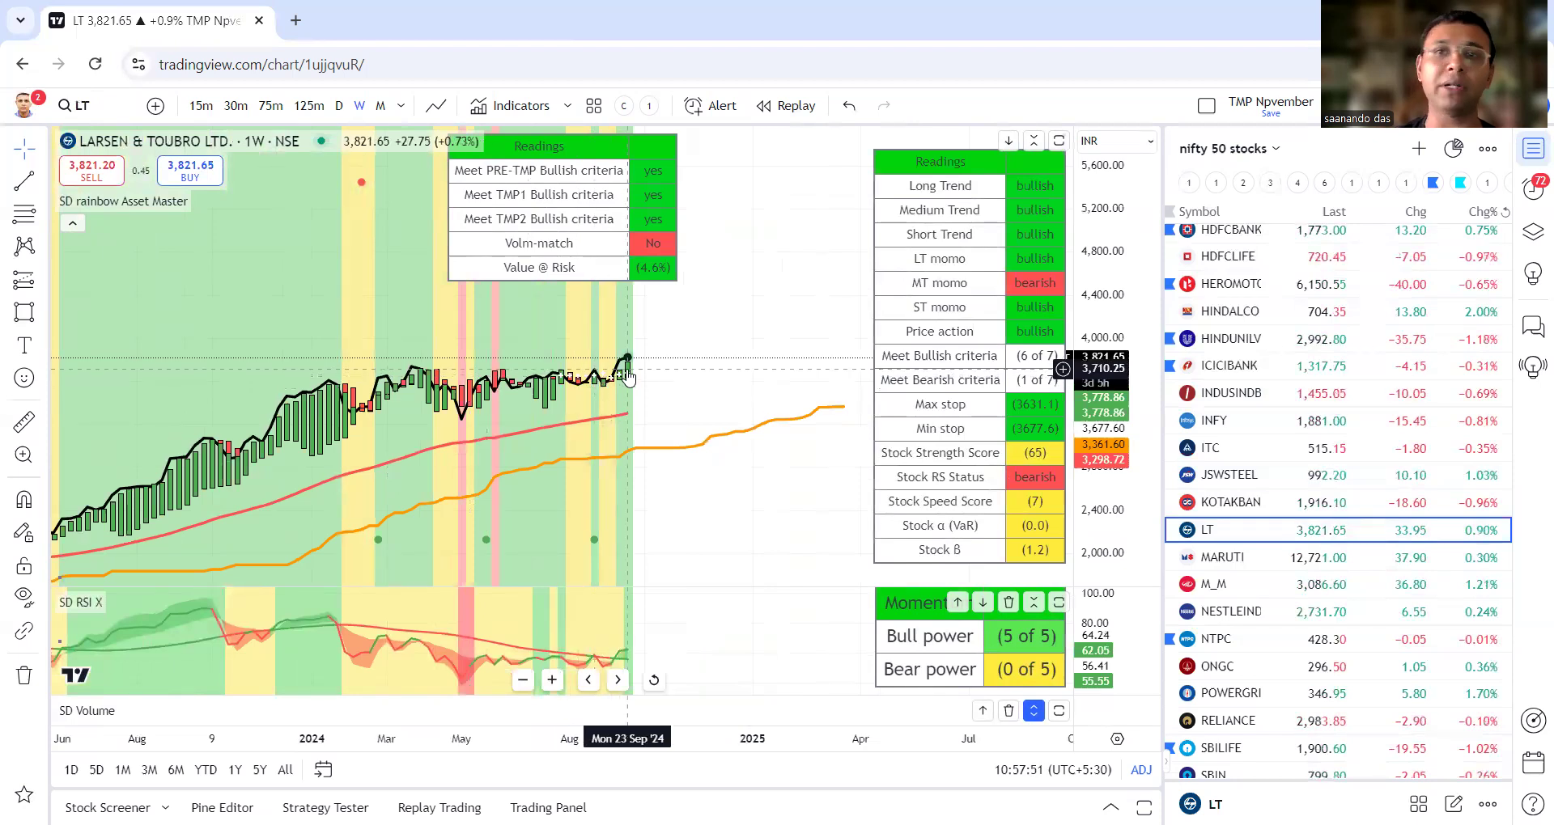
- Load the Maruti Suzuki weekly chart and examine its 2024 price movement and trend readings on a compressed price scale
{"action": "left_click", "coordinate": [1288, 558]}
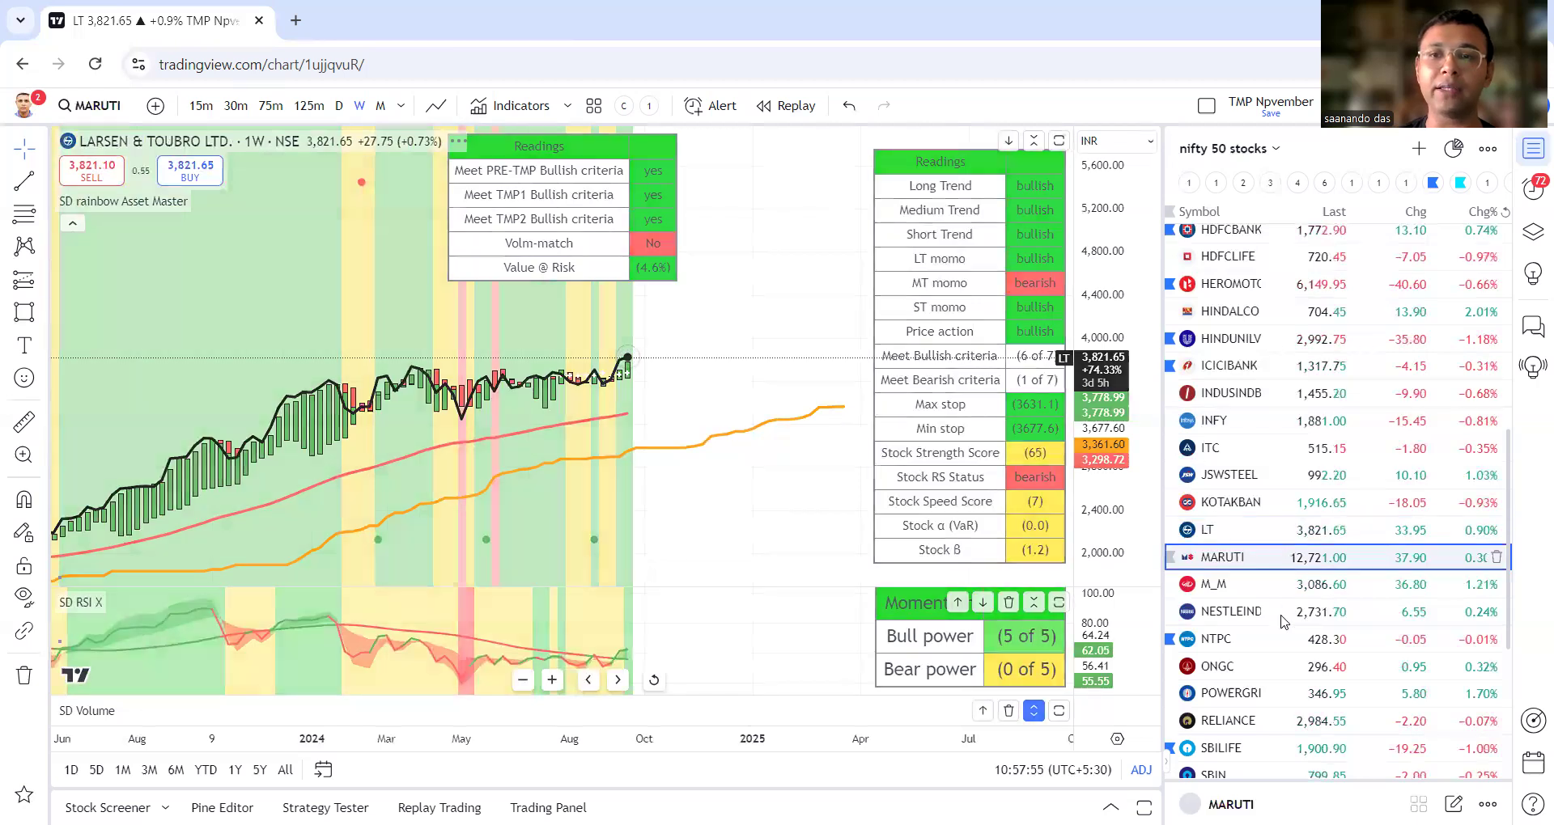
{"action": "scroll", "coordinate": [1289, 559], "scroll_direction": "down", "scroll_amount": 2}
{"action": "scroll", "coordinate": [886, 389], "scroll_direction": "up", "scroll_amount": 3}
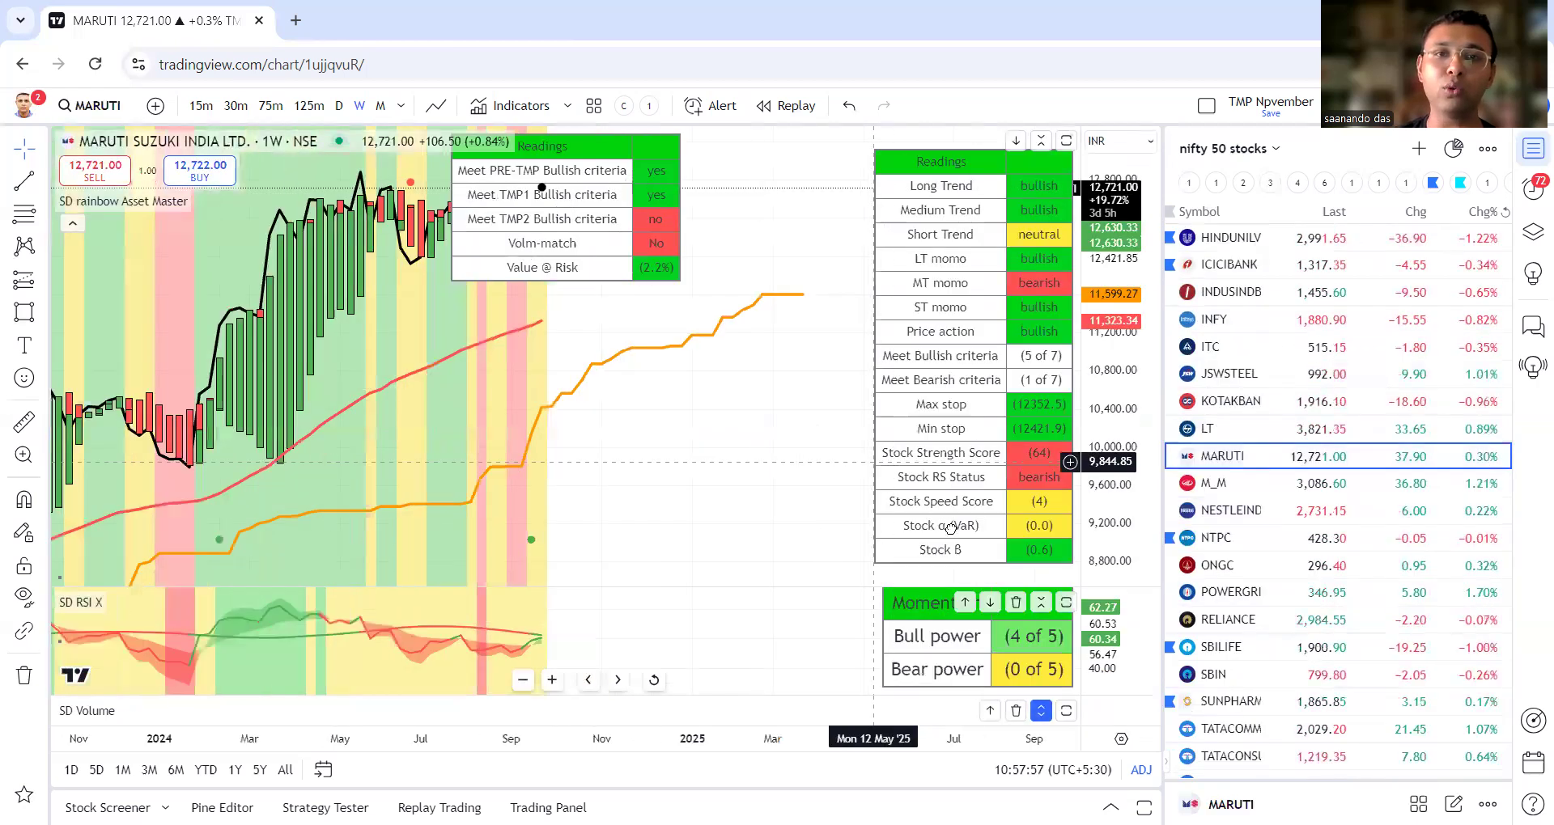
{"action": "scroll", "coordinate": [975, 336], "scroll_direction": "down", "scroll_amount": 3}
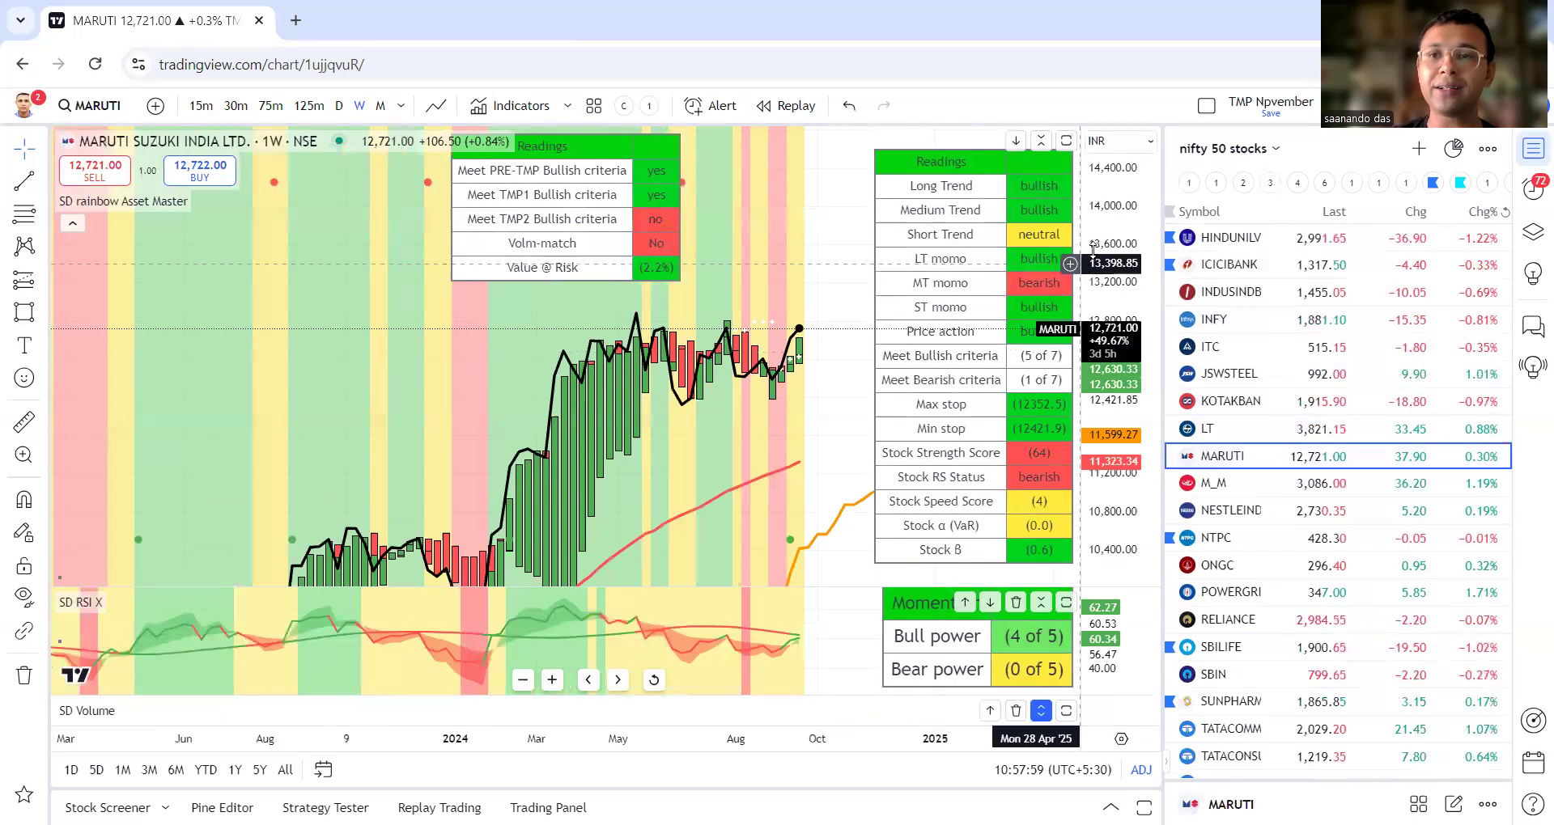
{"action": "scroll", "coordinate": [810, 539], "scroll_direction": "up", "scroll_amount": 1}
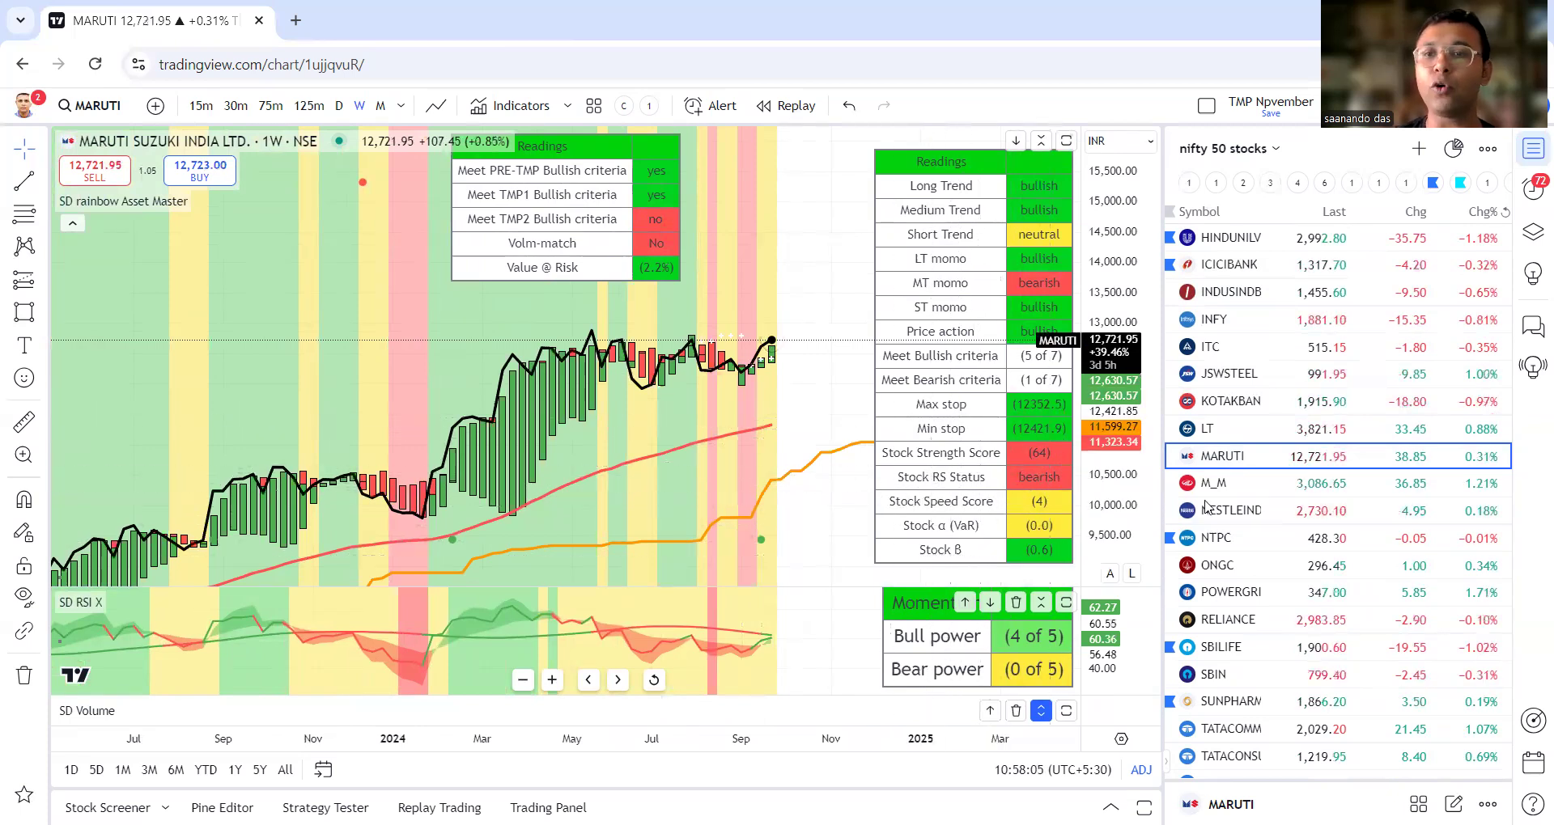
- Load the Mahindra & Mahindra weekly chart and examine its 2024 rally and latest weekly move on a compressed price scale
{"action": "left_click", "coordinate": [1258, 485]}
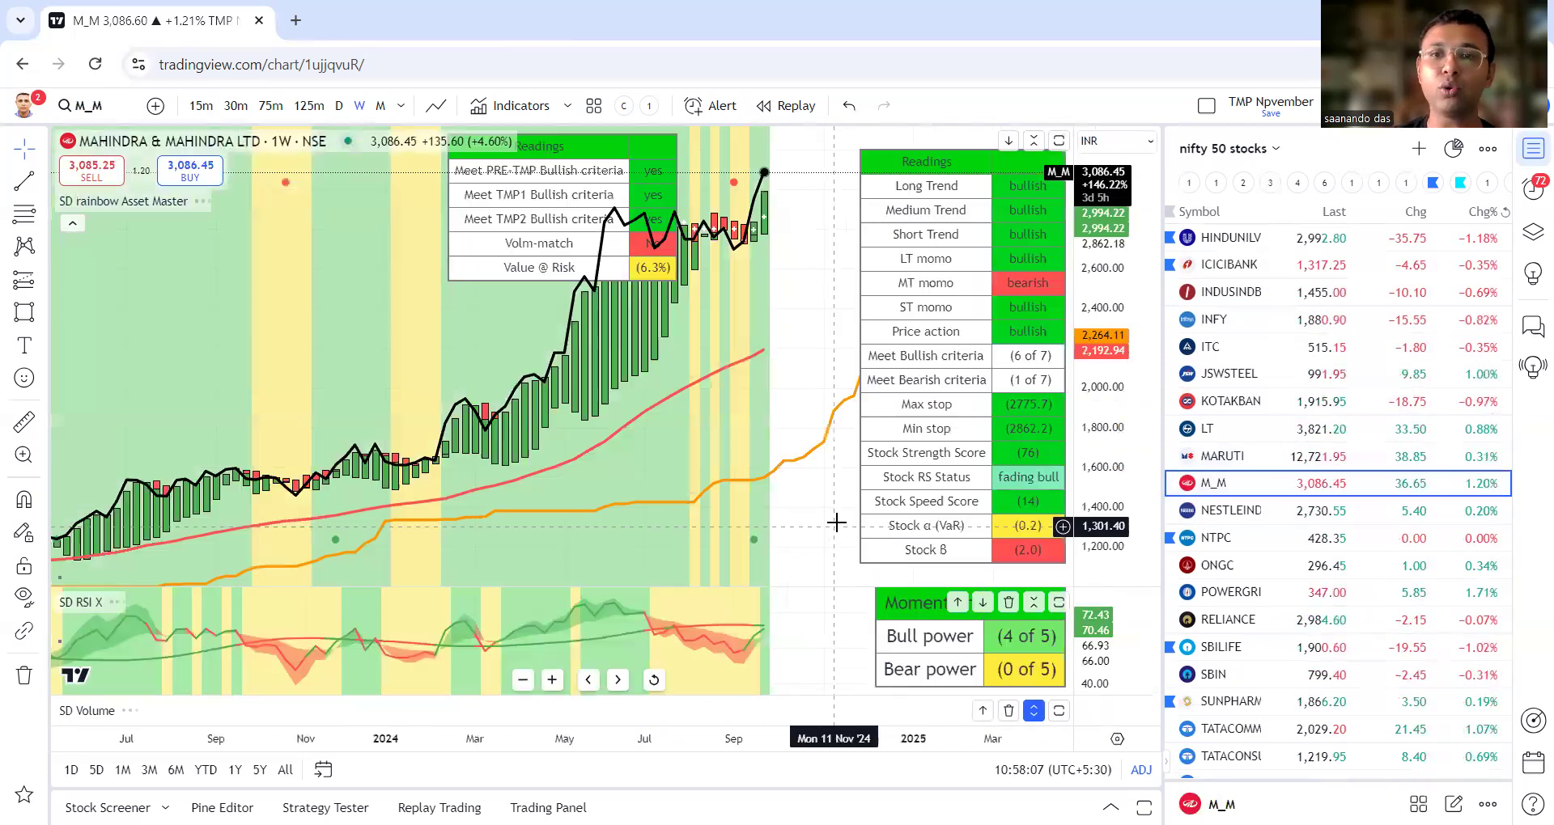
{"action": "scroll", "coordinate": [1043, 442], "scroll_direction": "up", "scroll_amount": 1}
{"action": "left_click_drag", "start_coordinate": [1104, 389], "coordinate": [1104, 453]}
{"action": "left_click_drag", "start_coordinate": [865, 439], "coordinate": [902, 513]}
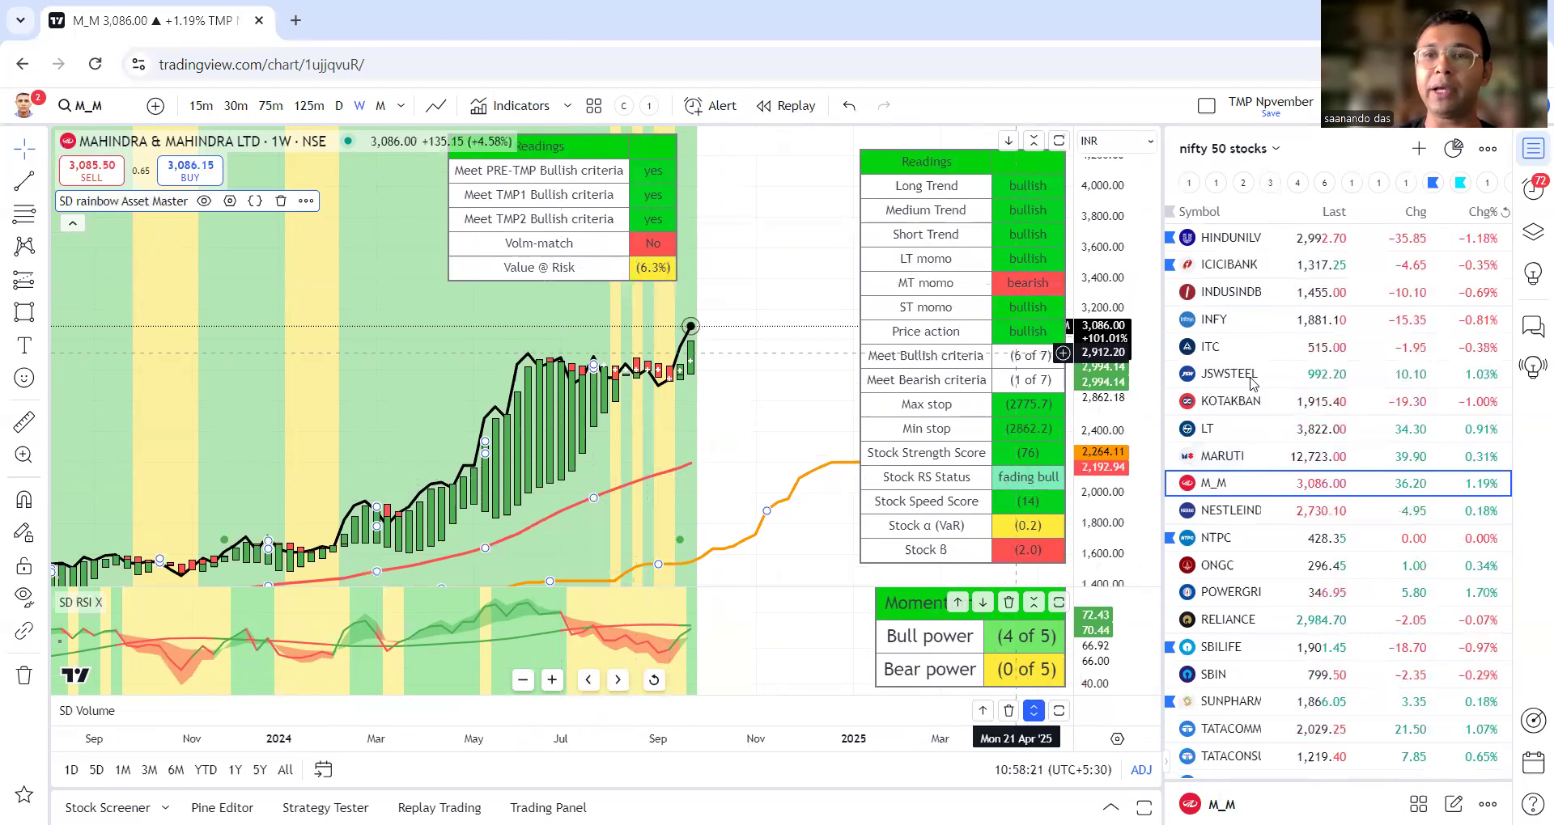
- Load the Nestle India weekly chart and examine its 2024 price range between the two drawn horizontal lines
{"action": "key", "text": "Down"}
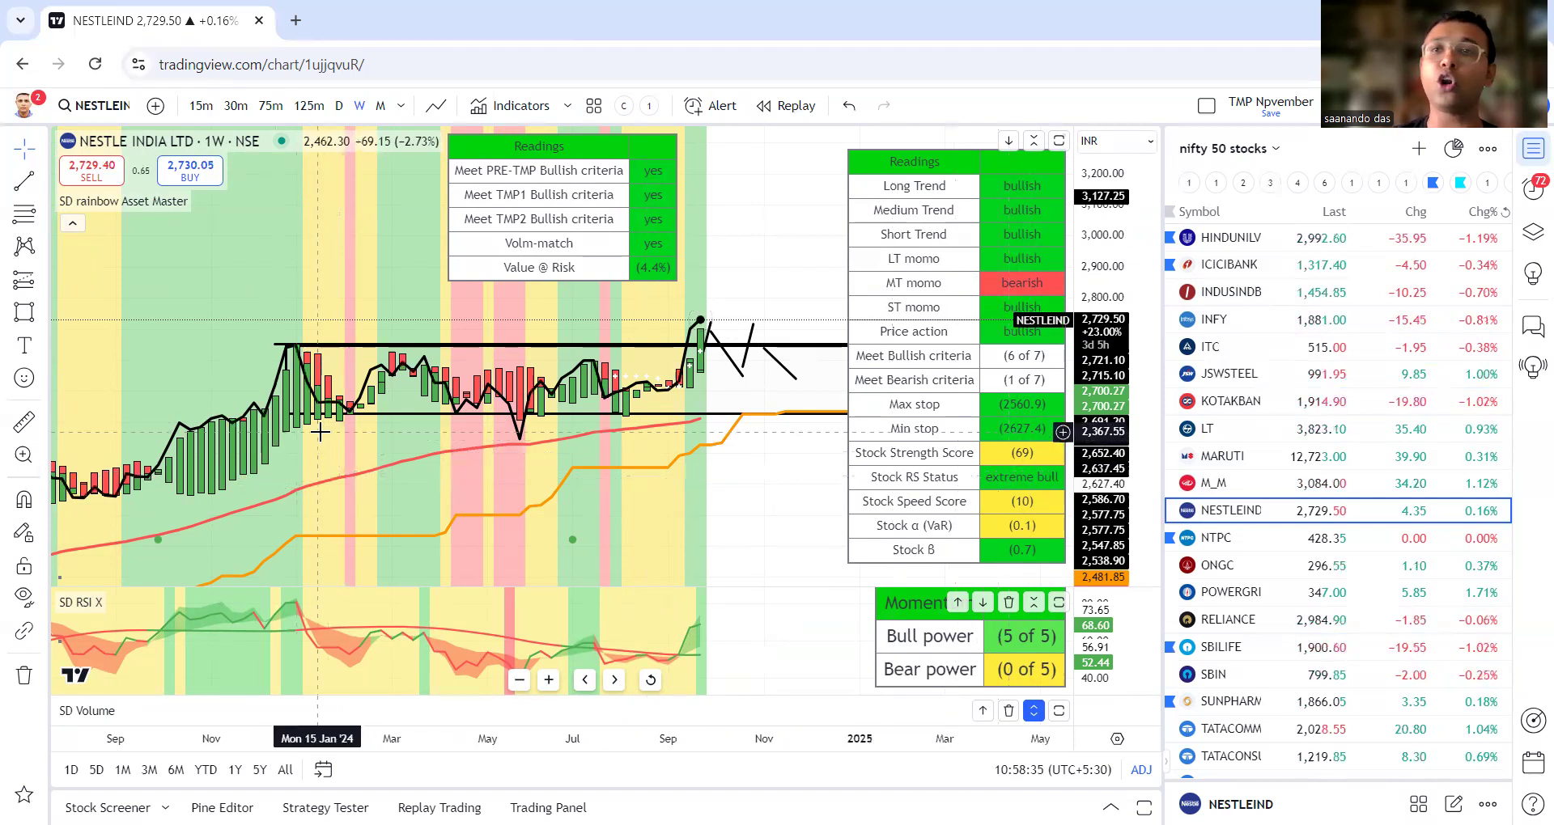
{"action": "scroll", "coordinate": [380, 389], "scroll_direction": "up", "scroll_amount": 2}
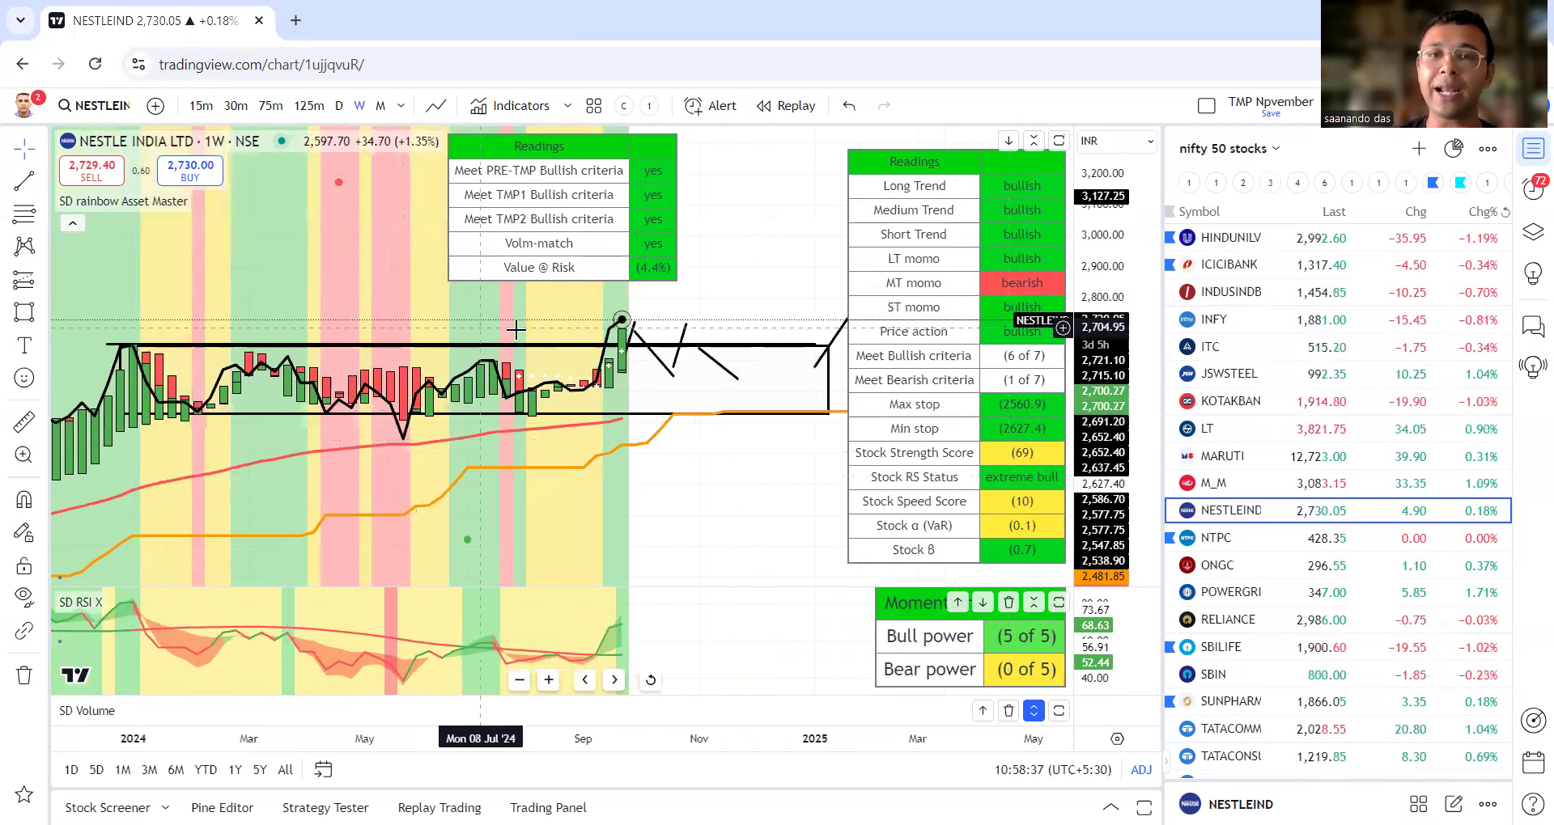
{"action": "scroll", "coordinate": [599, 348], "scroll_direction": "down", "scroll_amount": 2}
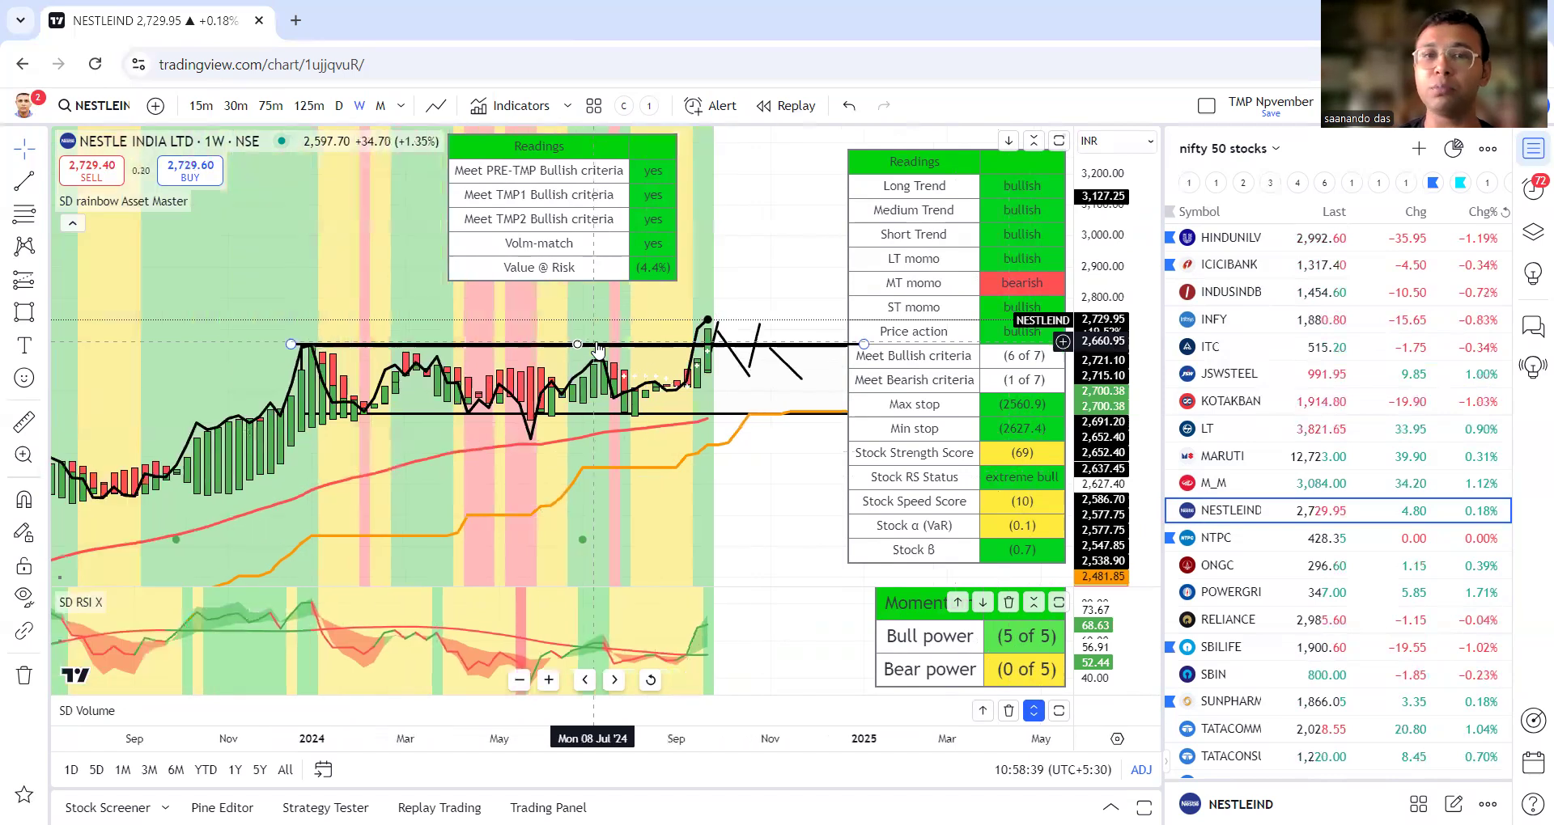
{"action": "scroll", "coordinate": [621, 335], "scroll_direction": "up", "scroll_amount": 1}
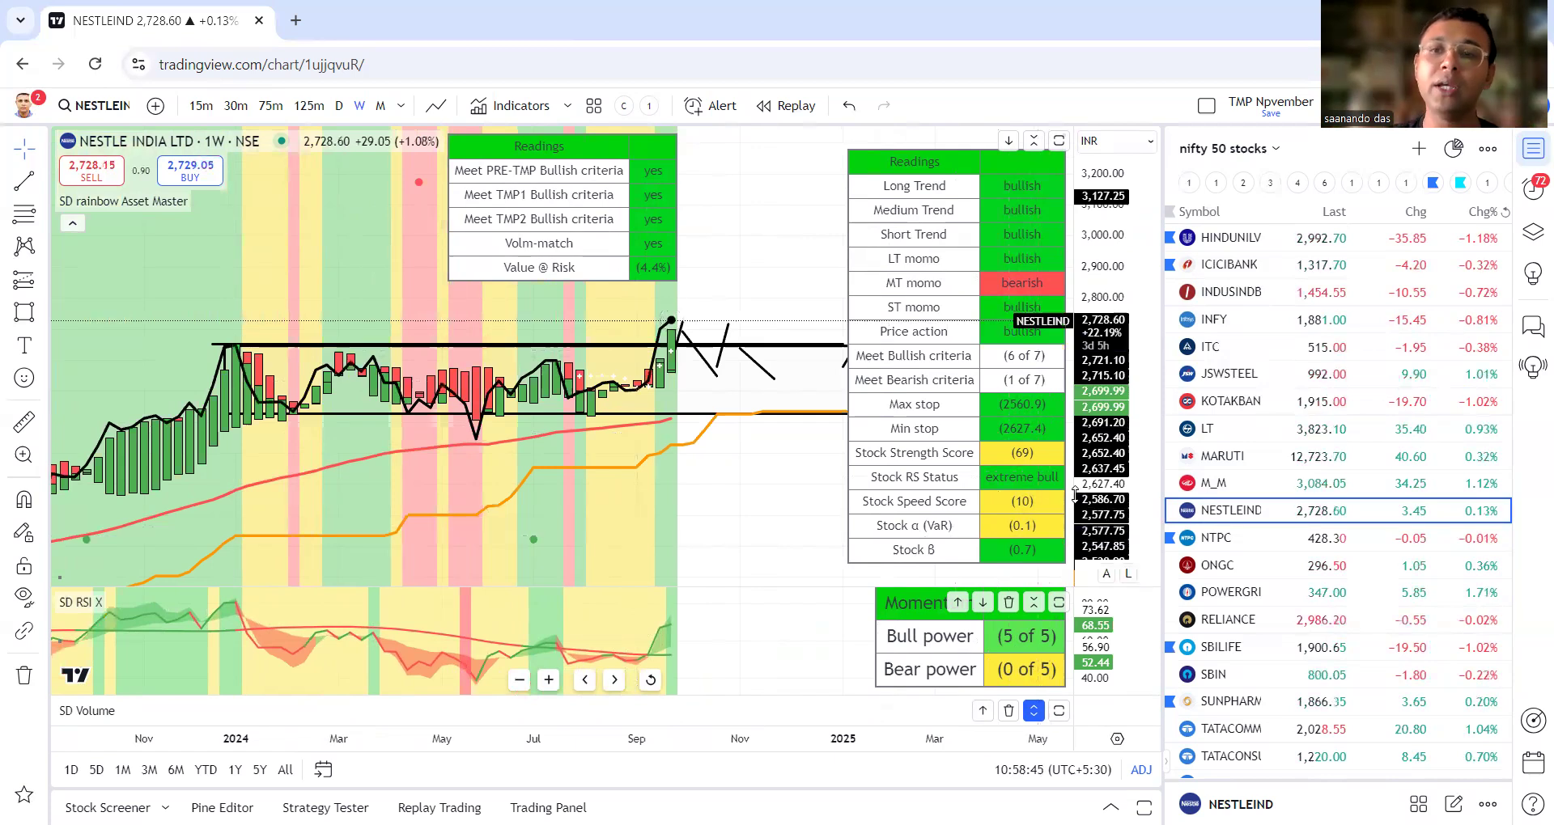
- Load the NTPC and ONGC weekly charts in turn and examine their 2024 trends and readings
{"action": "left_click", "coordinate": [1253, 545]}
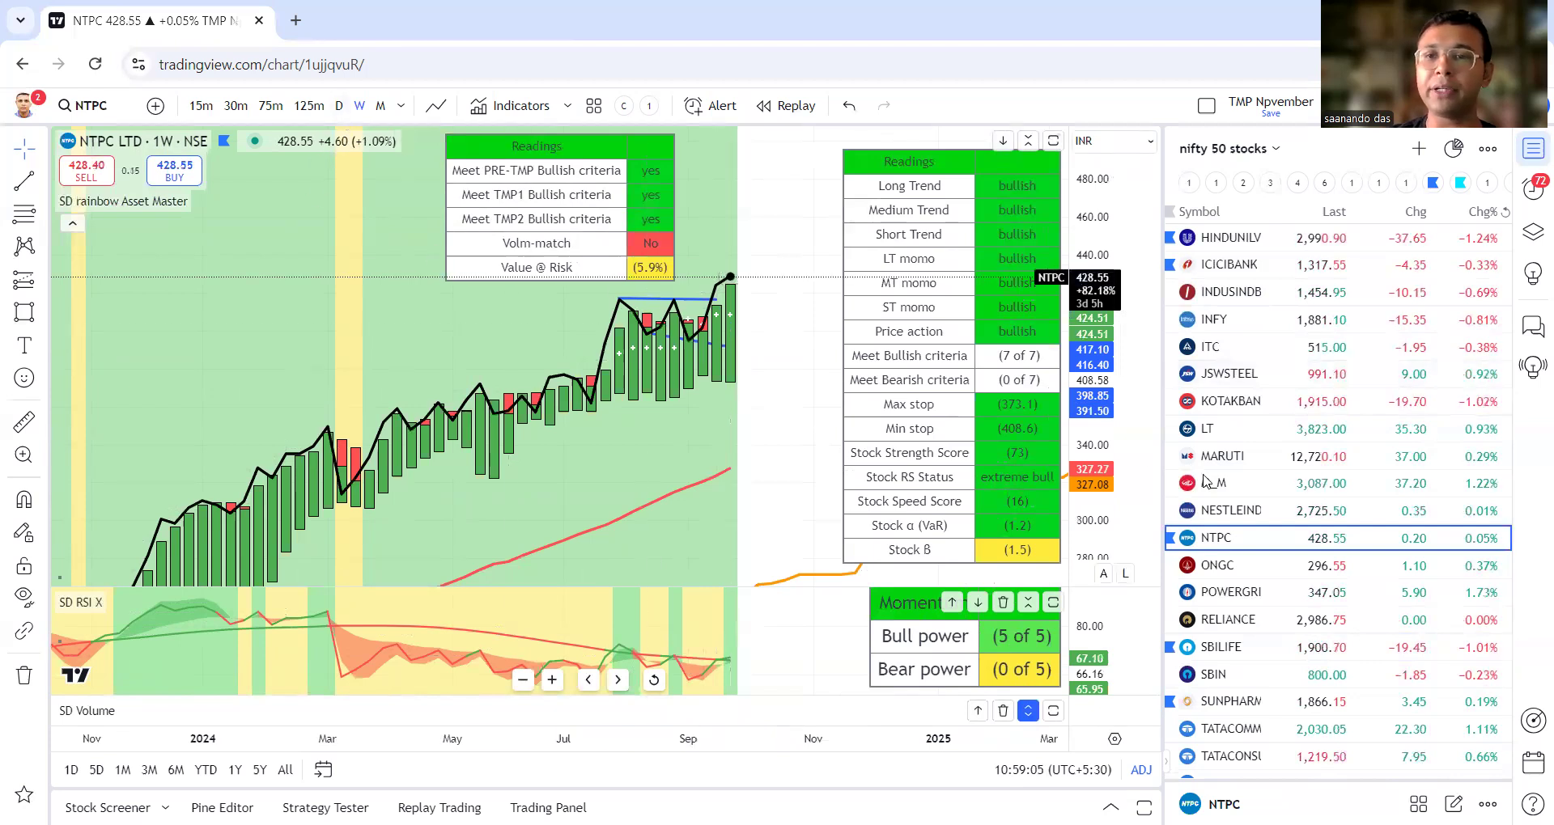
{"action": "left_click", "coordinate": [1263, 566]}
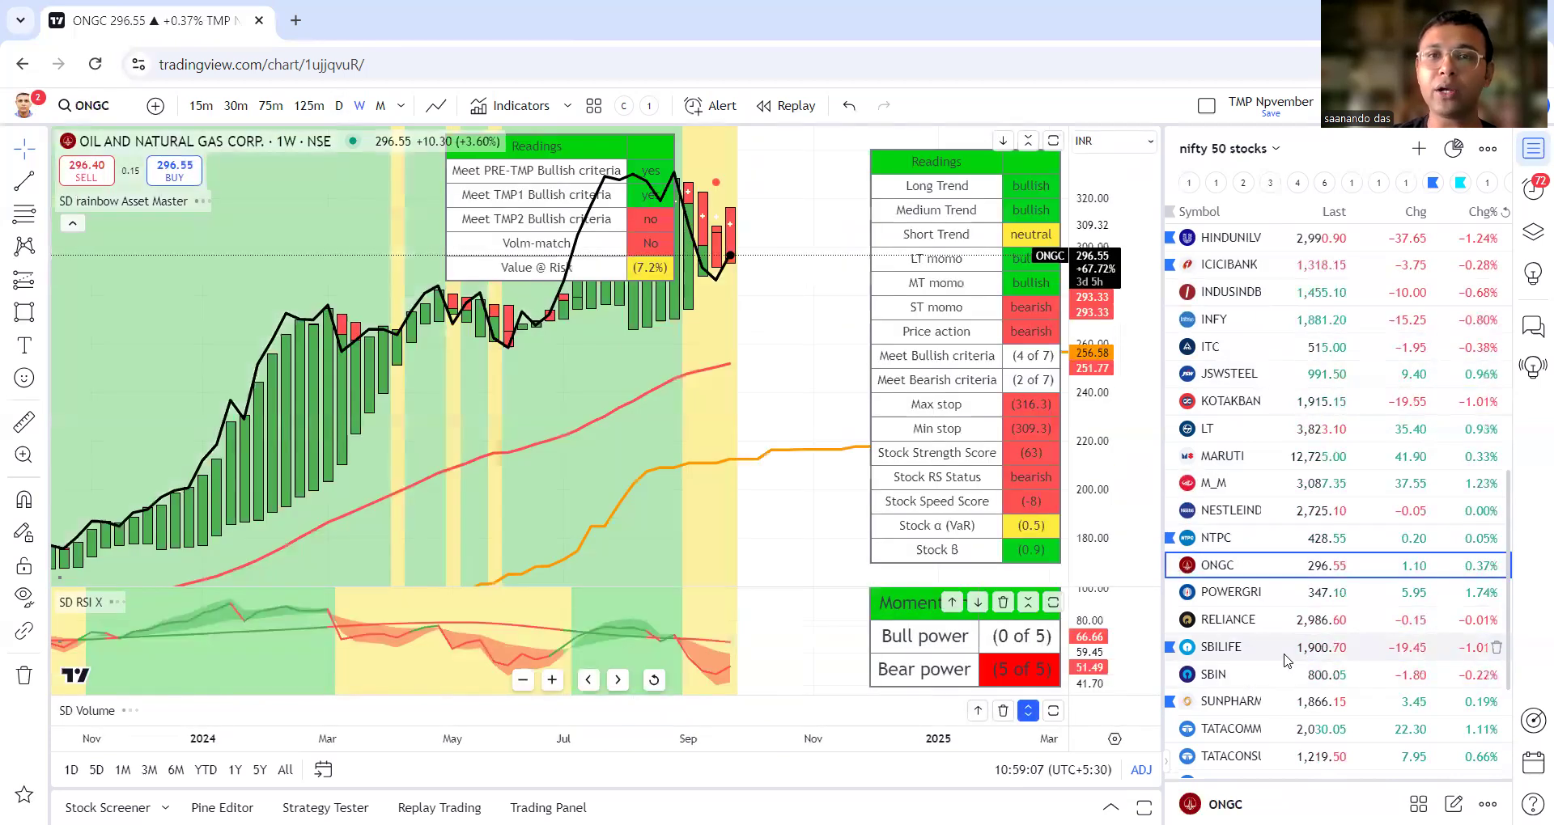
- Load the Power Grid weekly chart from the watchlist and examine its uptrend since late 2023 on a compressed price scale
{"action": "left_click", "coordinate": [1289, 595]}
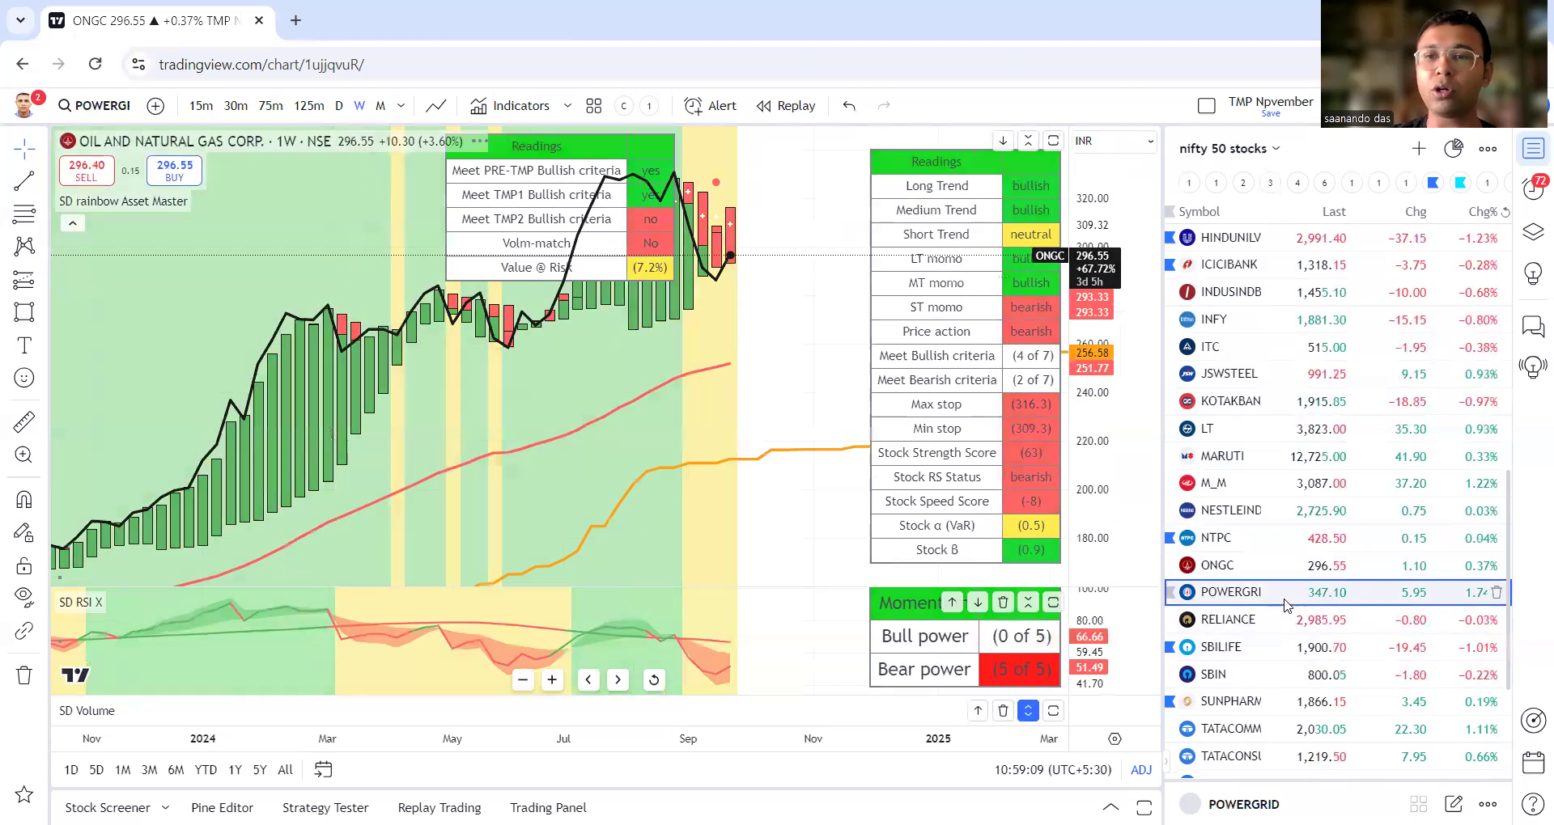
{"action": "scroll", "coordinate": [1292, 627], "scroll_direction": "down", "scroll_amount": 3}
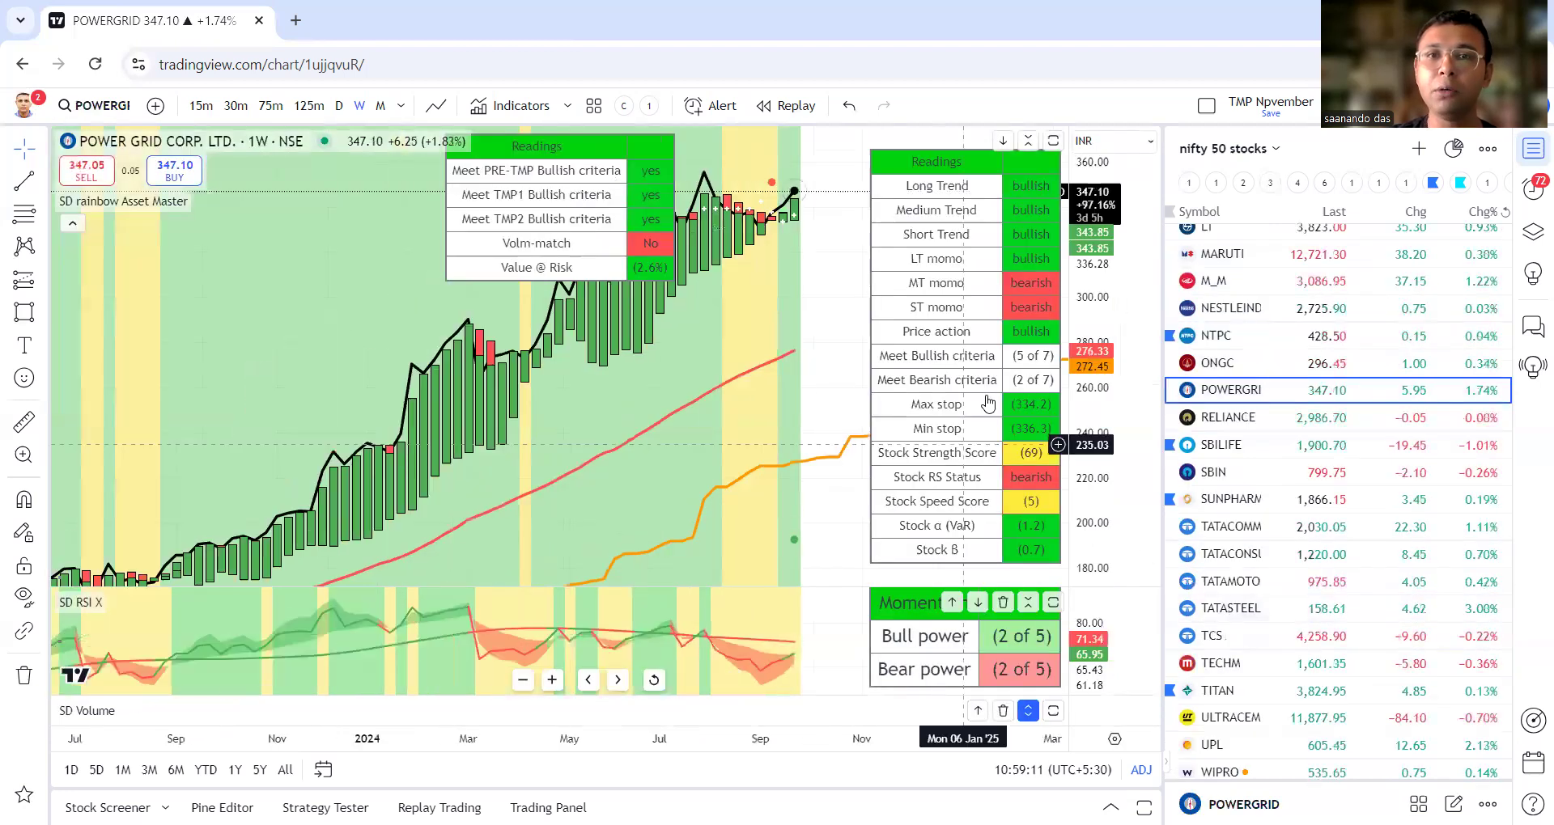
{"action": "left_click_drag", "start_coordinate": [1086, 338], "coordinate": [1084, 403]}
{"action": "left_click_drag", "start_coordinate": [837, 381], "coordinate": [813, 465]}
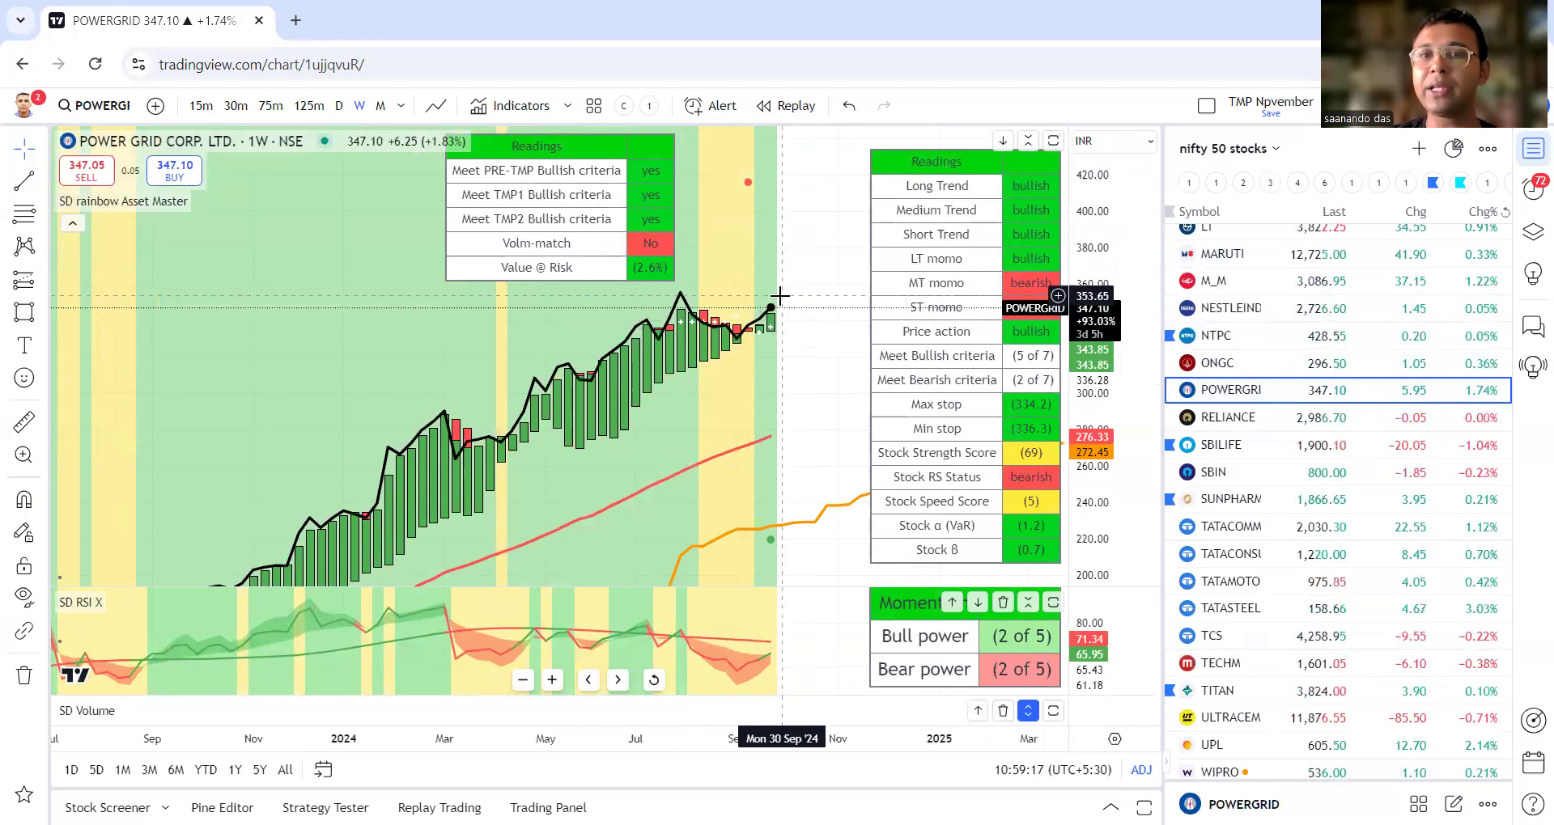
- Load the Reliance, SBI Life and State Bank of India weekly charts in turn and examine their trends and readings
{"action": "left_click", "coordinate": [1259, 419]}
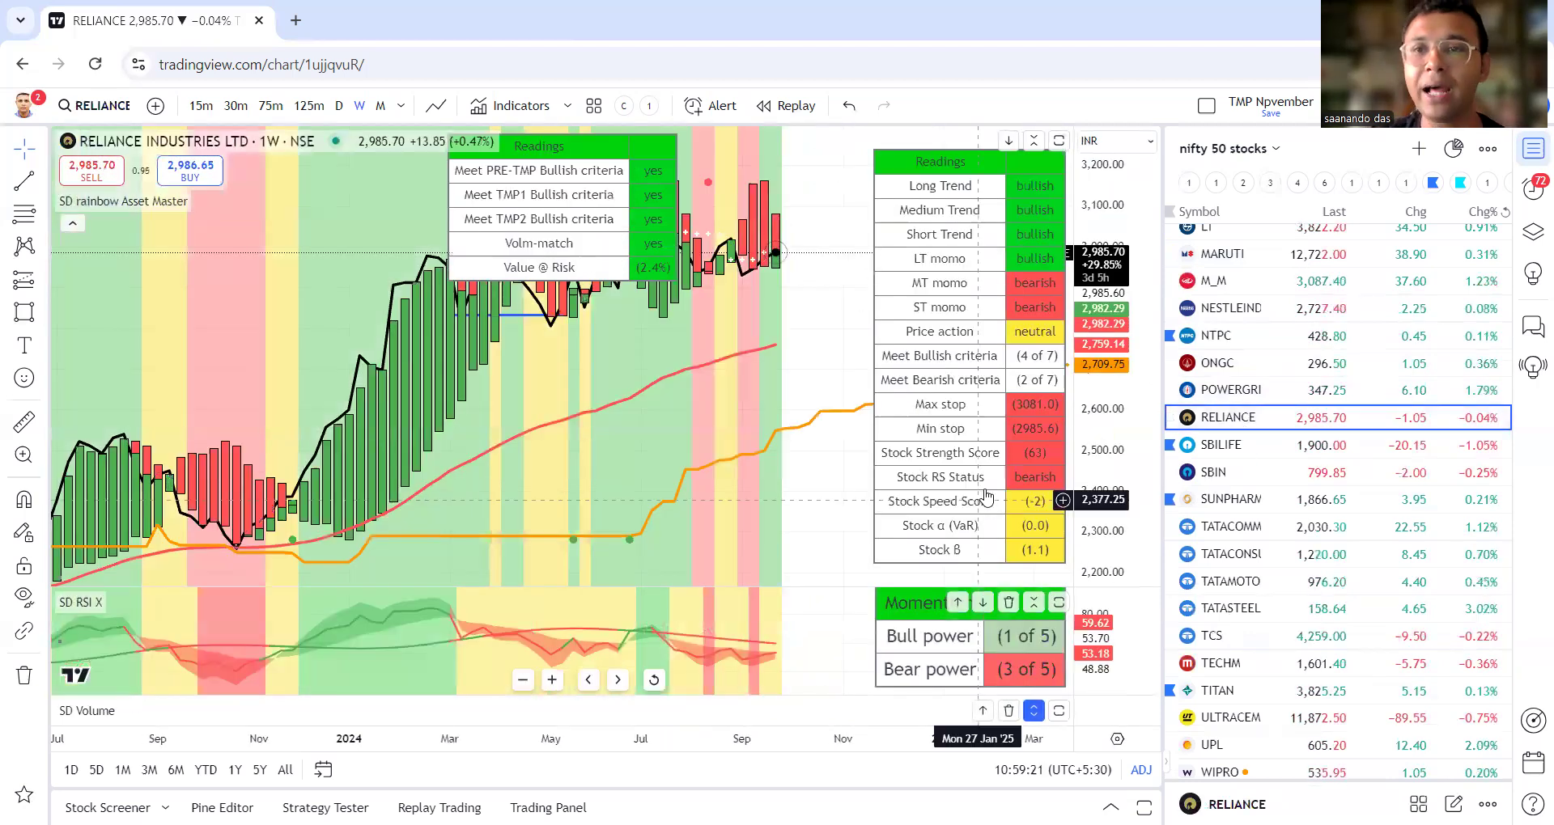
{"action": "left_click", "coordinate": [1231, 456]}
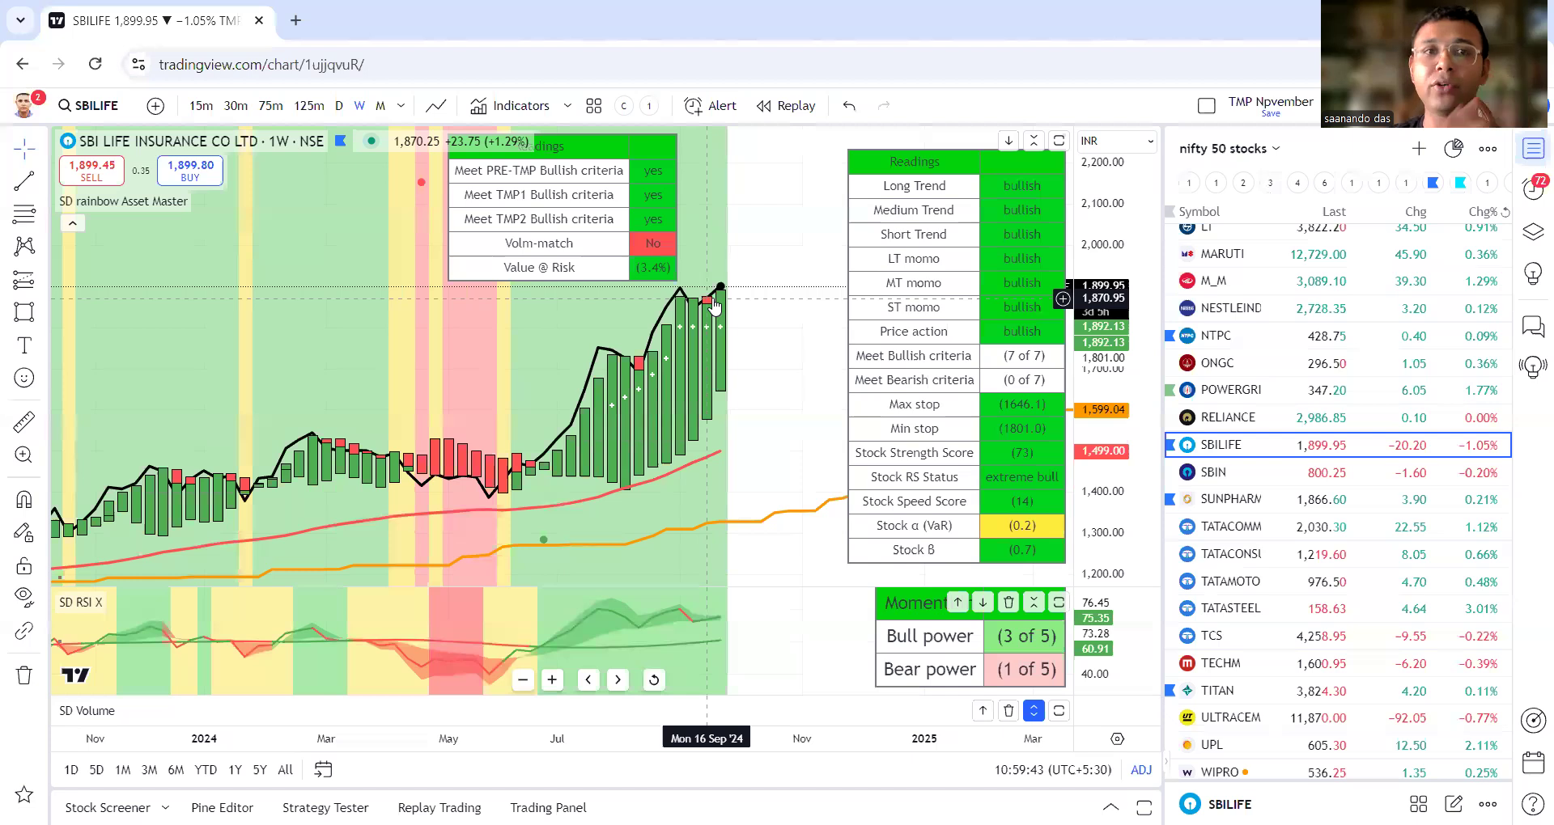
{"action": "left_click", "coordinate": [1280, 480]}
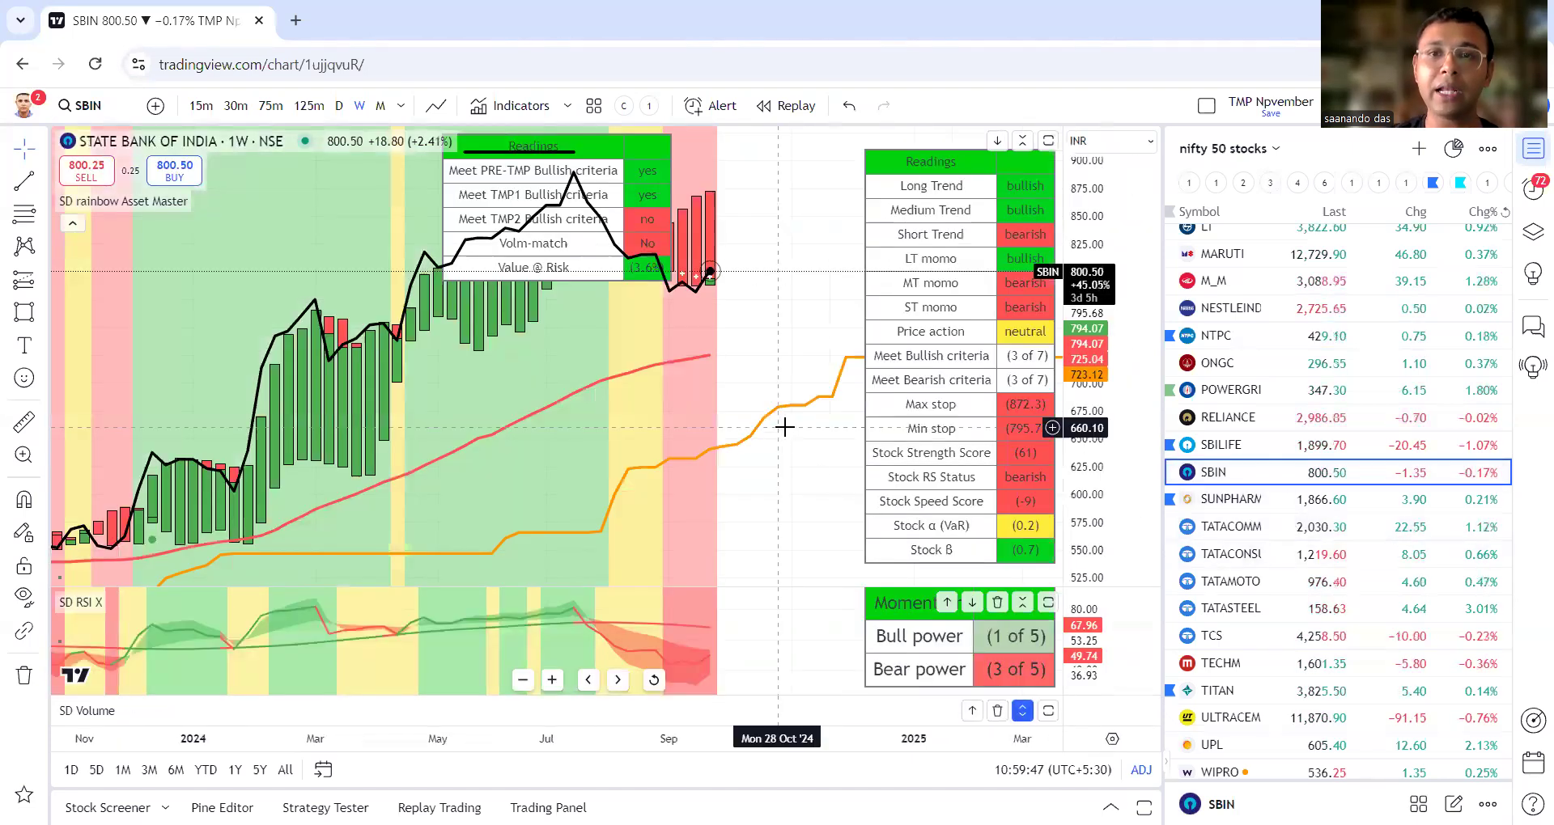
- Load the Sun Pharma weekly chart from the watchlist and examine its 2023–2024 uptrend against the bullish criteria
{"action": "left_click", "coordinate": [1267, 502]}
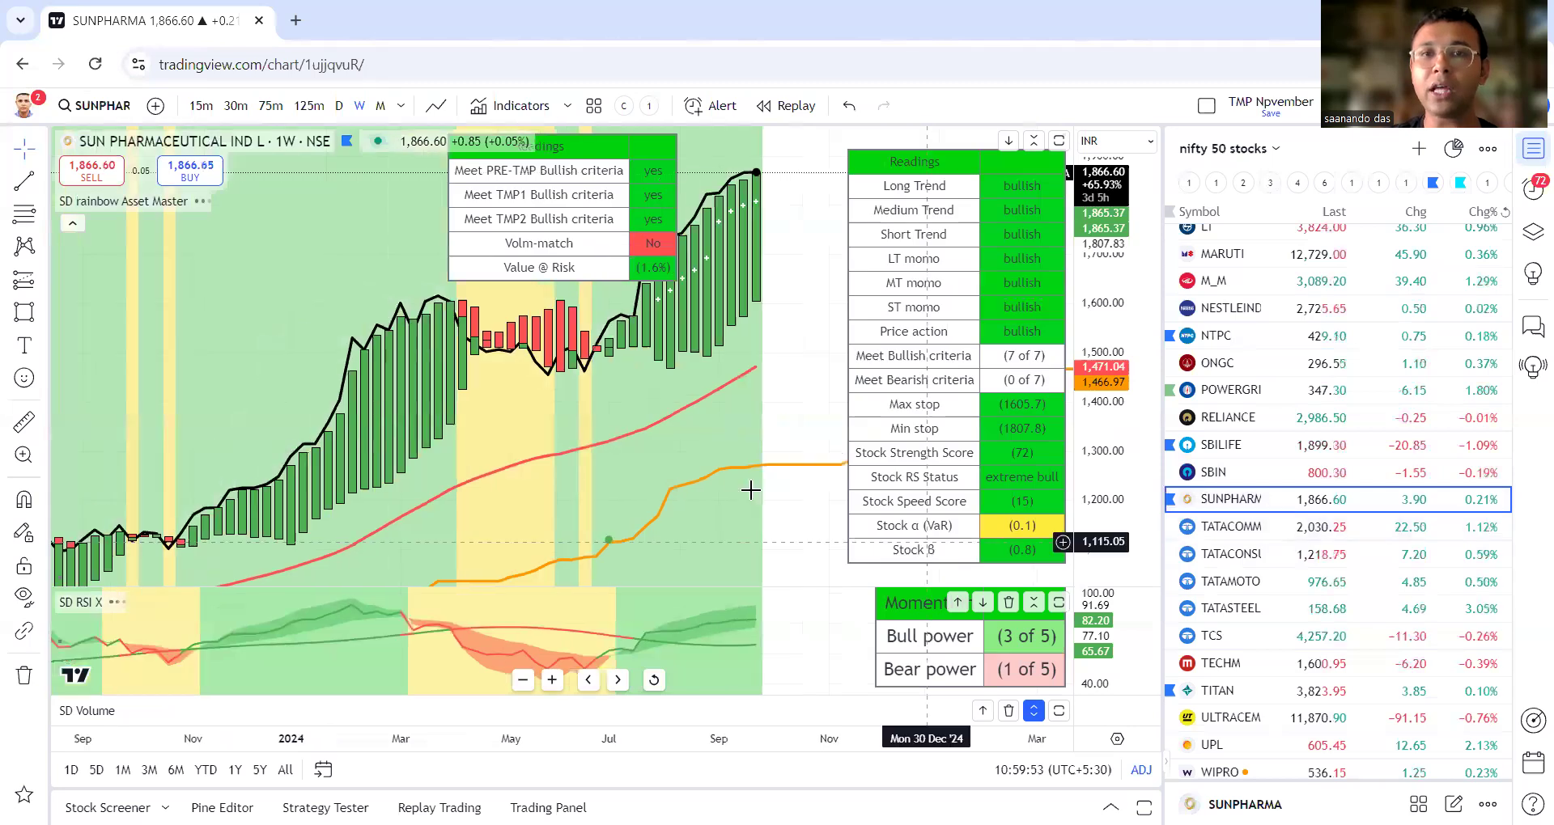
{"action": "scroll", "coordinate": [736, 478], "scroll_direction": "down", "scroll_amount": 1}
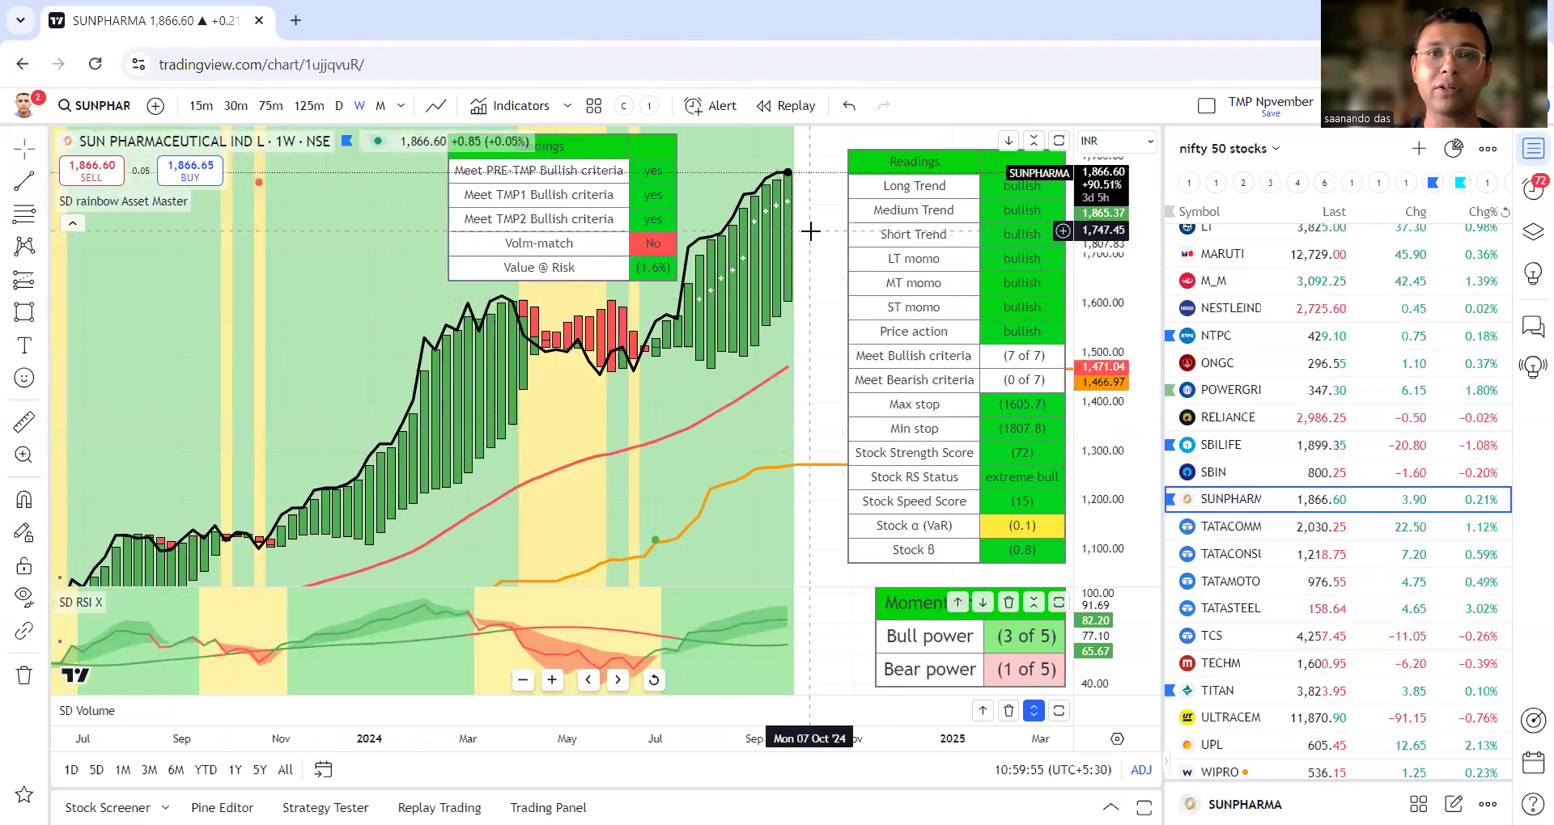
{"action": "scroll", "coordinate": [810, 231], "scroll_direction": "down", "scroll_amount": 1}
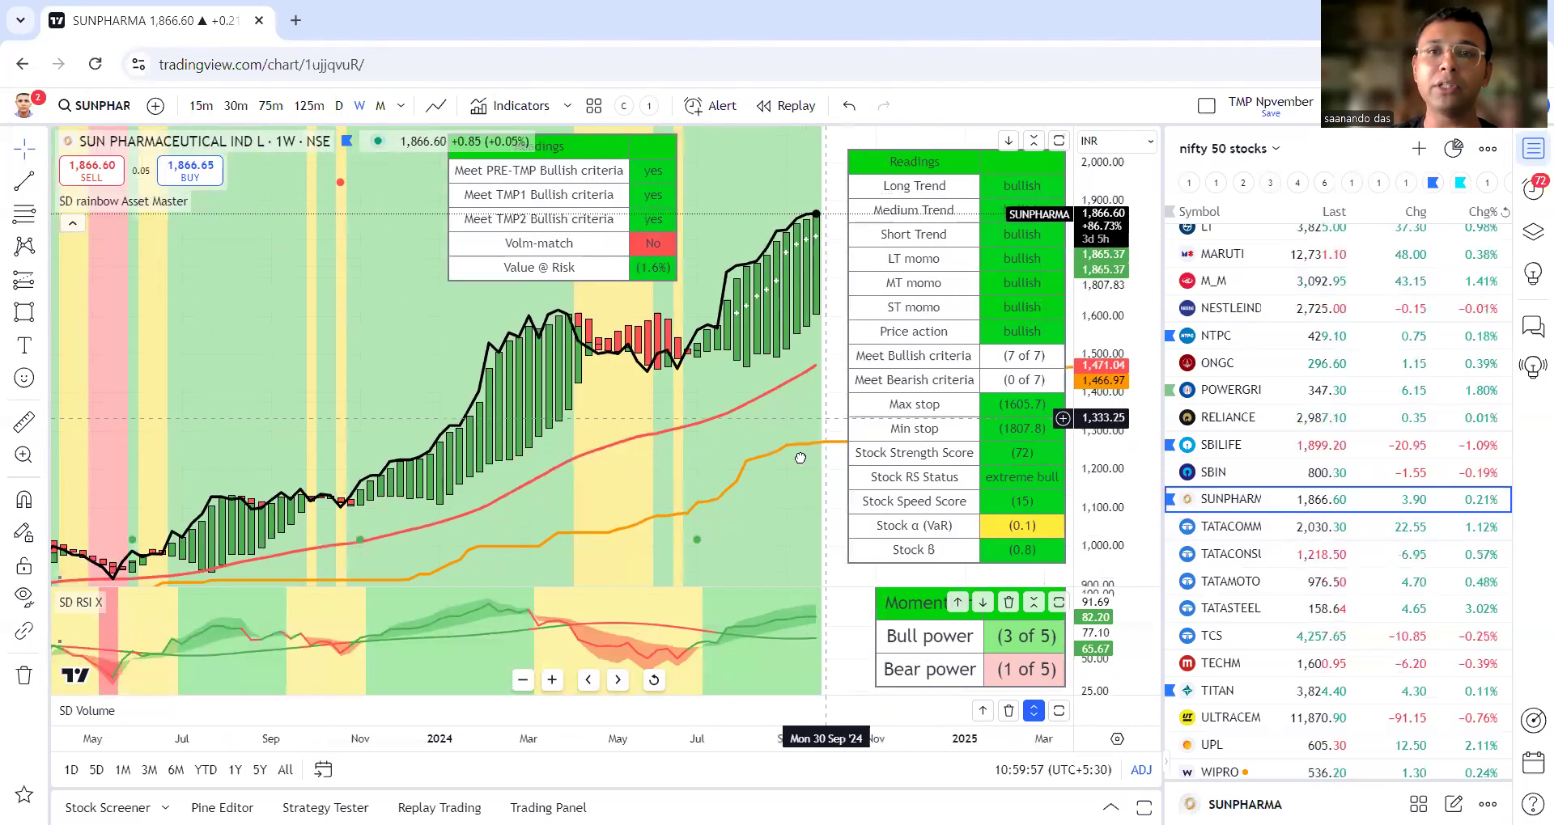
{"action": "left_click_drag", "start_coordinate": [794, 470], "coordinate": [710, 472]}
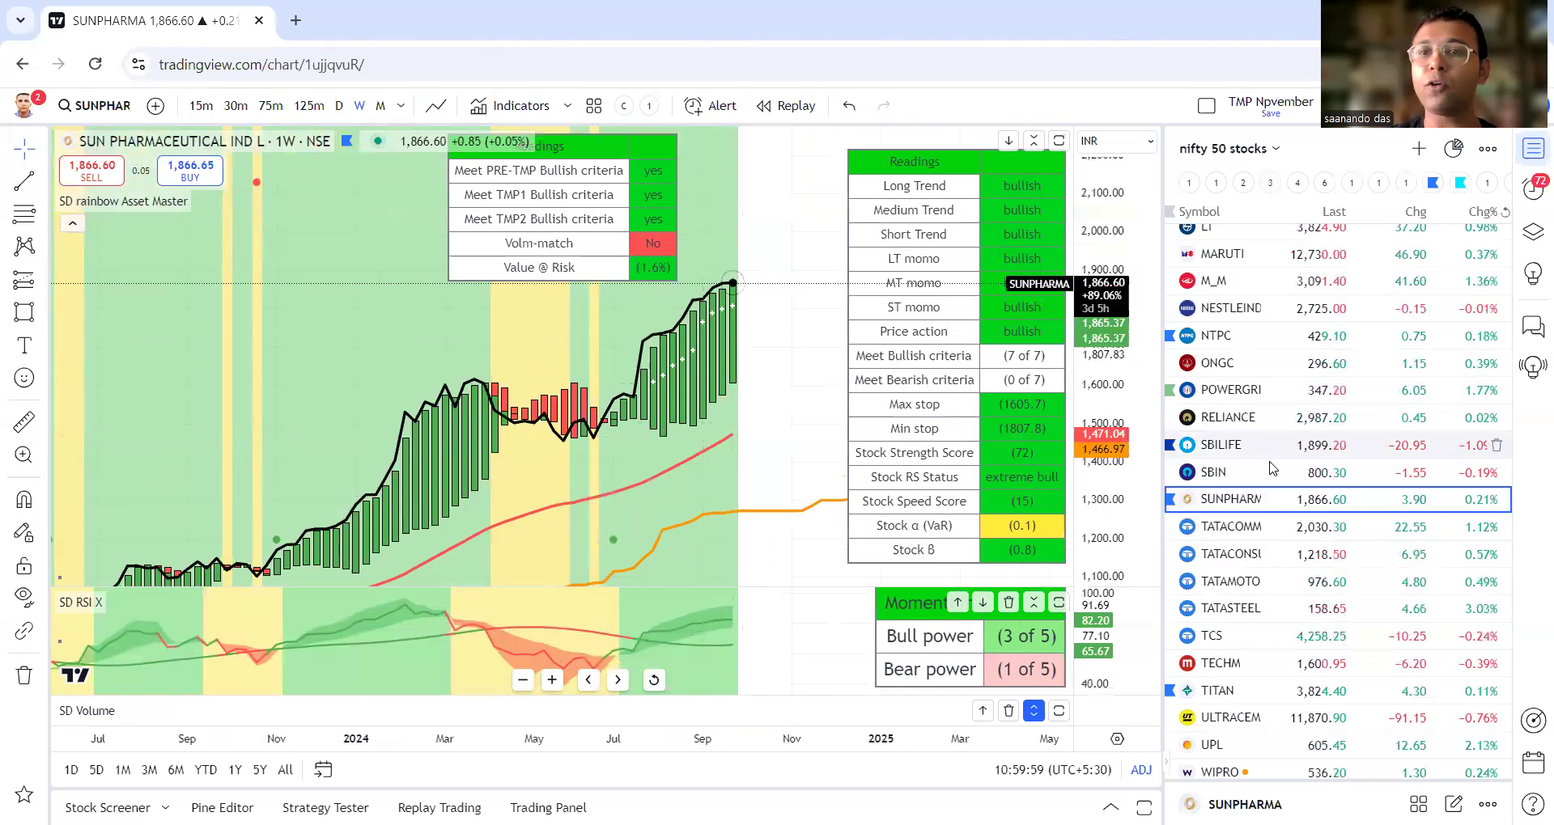
- Load the Tata Communications weekly chart from the watchlist and examine its 2024 price swings and bullish readings
{"action": "left_click", "coordinate": [1364, 530]}
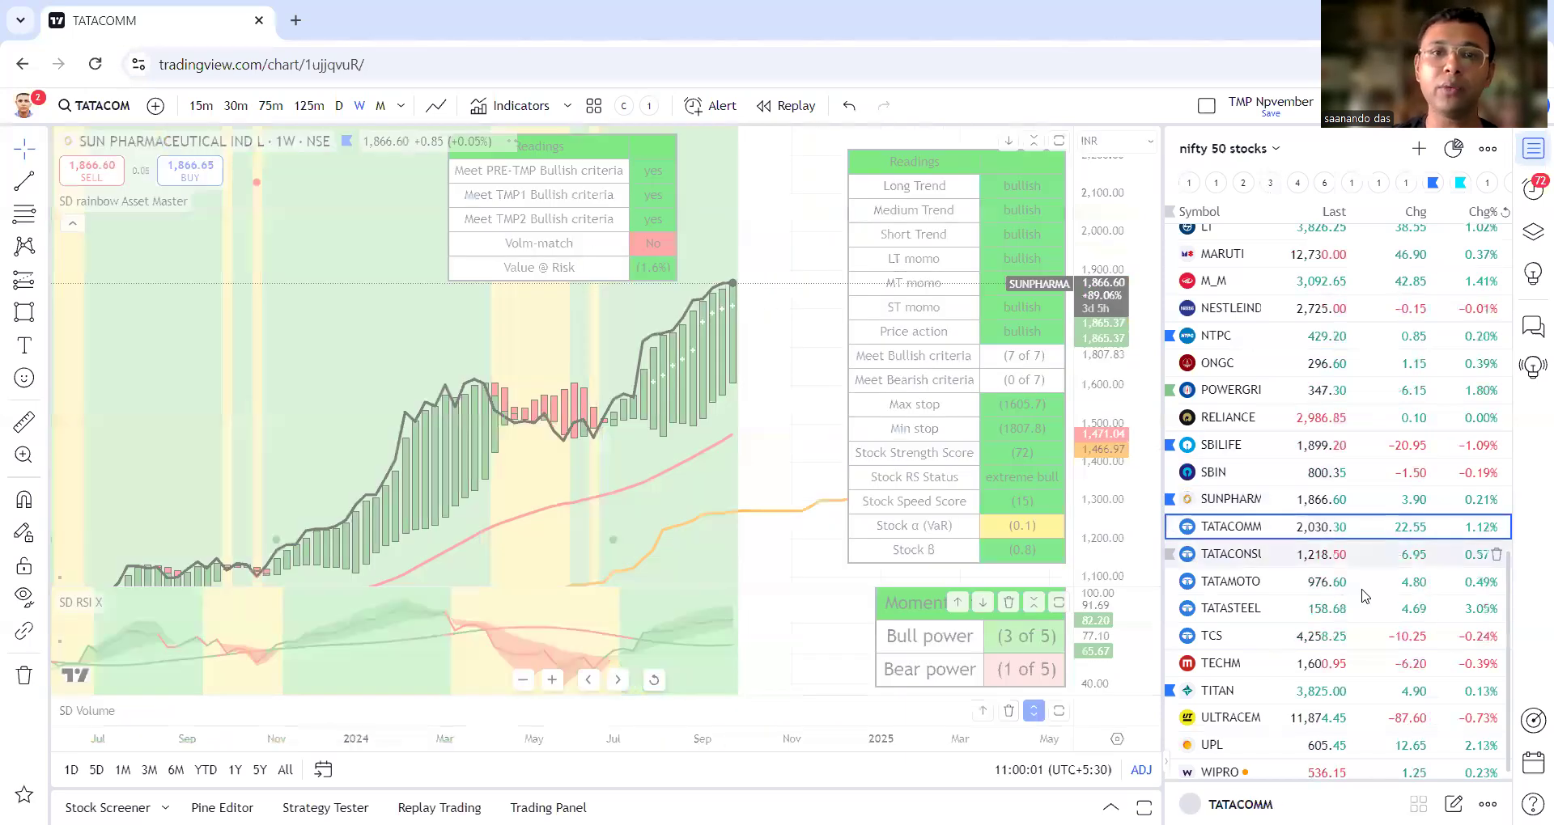
{"action": "scroll", "coordinate": [1297, 617], "scroll_direction": "up", "scroll_amount": 1}
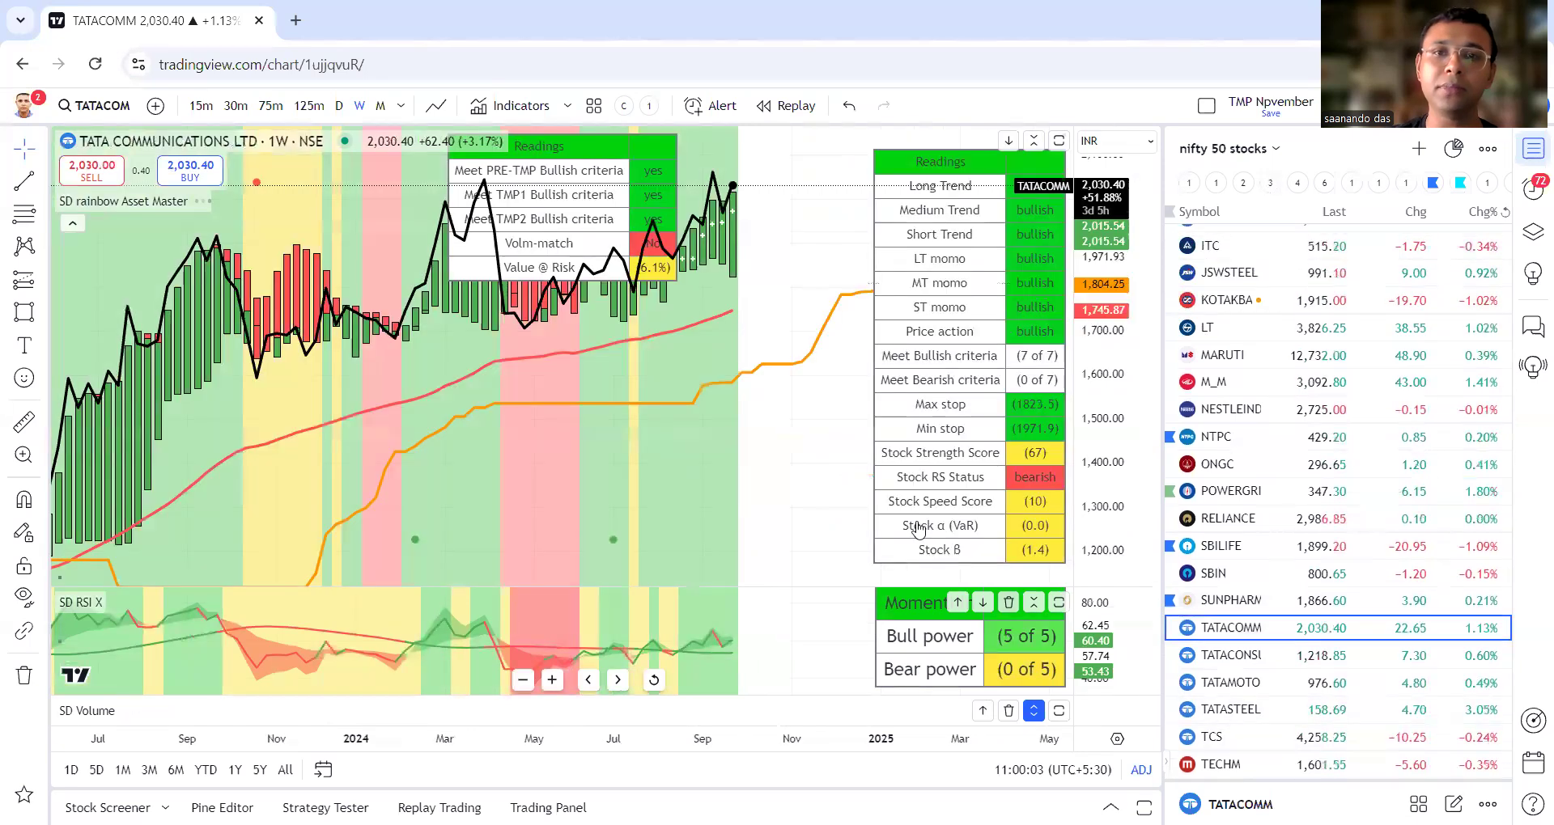
{"action": "scroll", "coordinate": [915, 522], "scroll_direction": "up", "scroll_amount": 2}
{"action": "left_click_drag", "start_coordinate": [780, 413], "coordinate": [821, 494]}
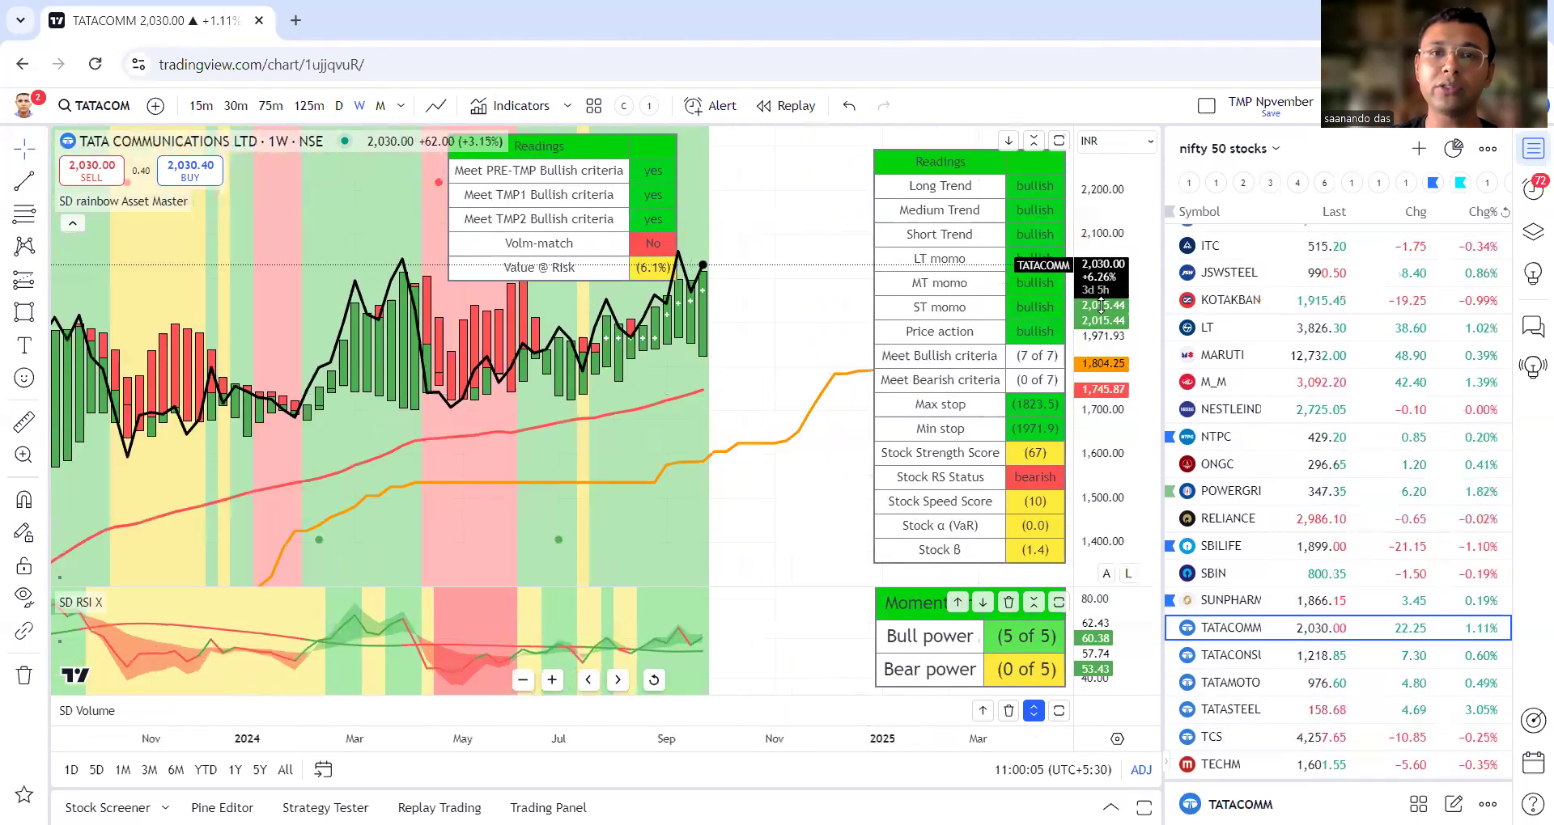
- Load the Tata Consumer weekly chart from the watchlist and examine its rounded base under the horizontal resistance line and its bullish readings
{"action": "left_click", "coordinate": [1315, 655]}
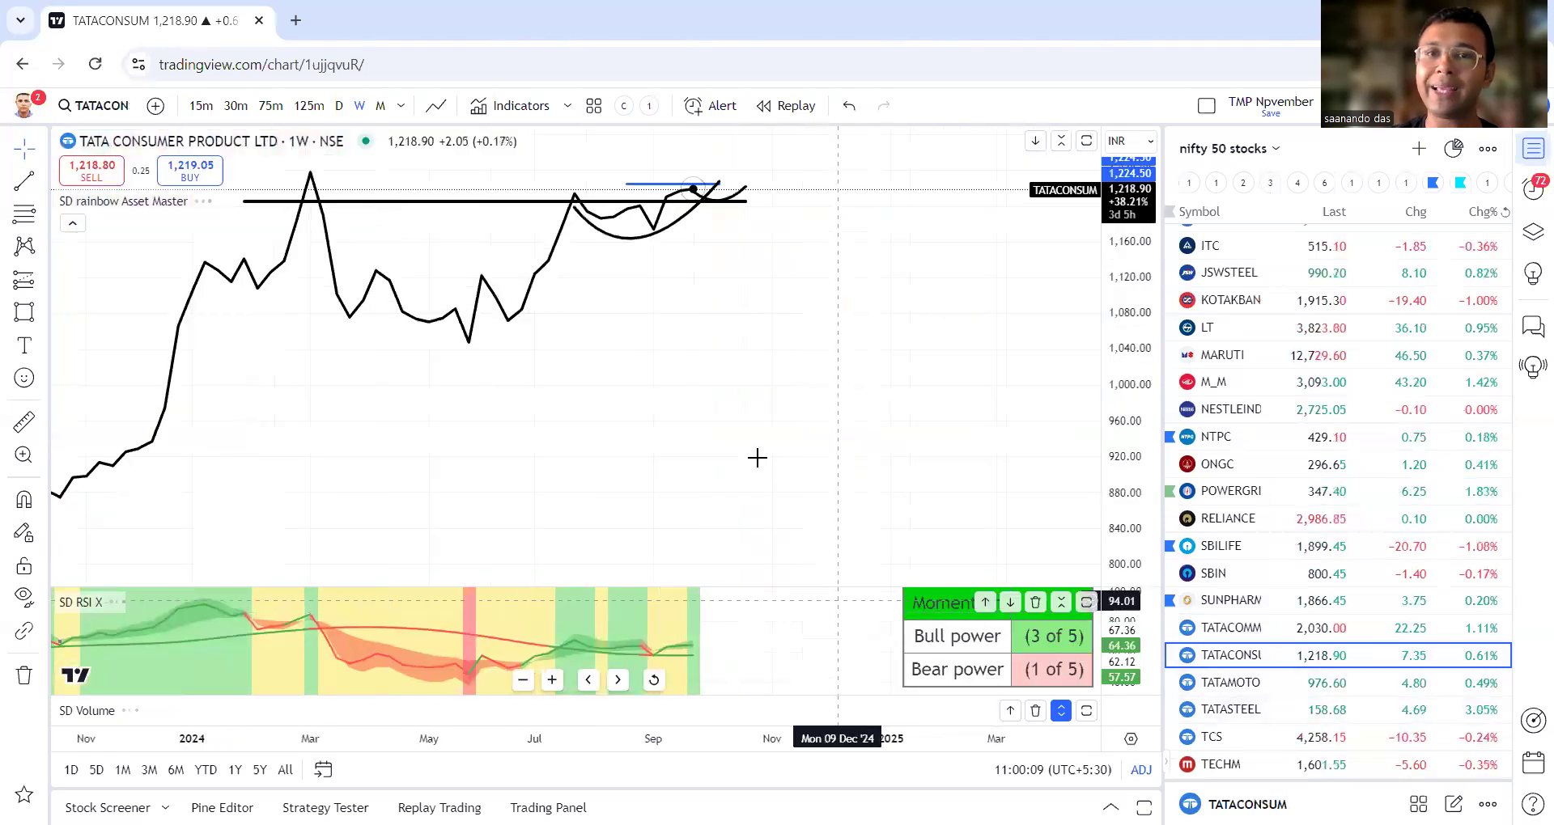
{"action": "scroll", "coordinate": [776, 455], "scroll_direction": "up", "scroll_amount": 2}
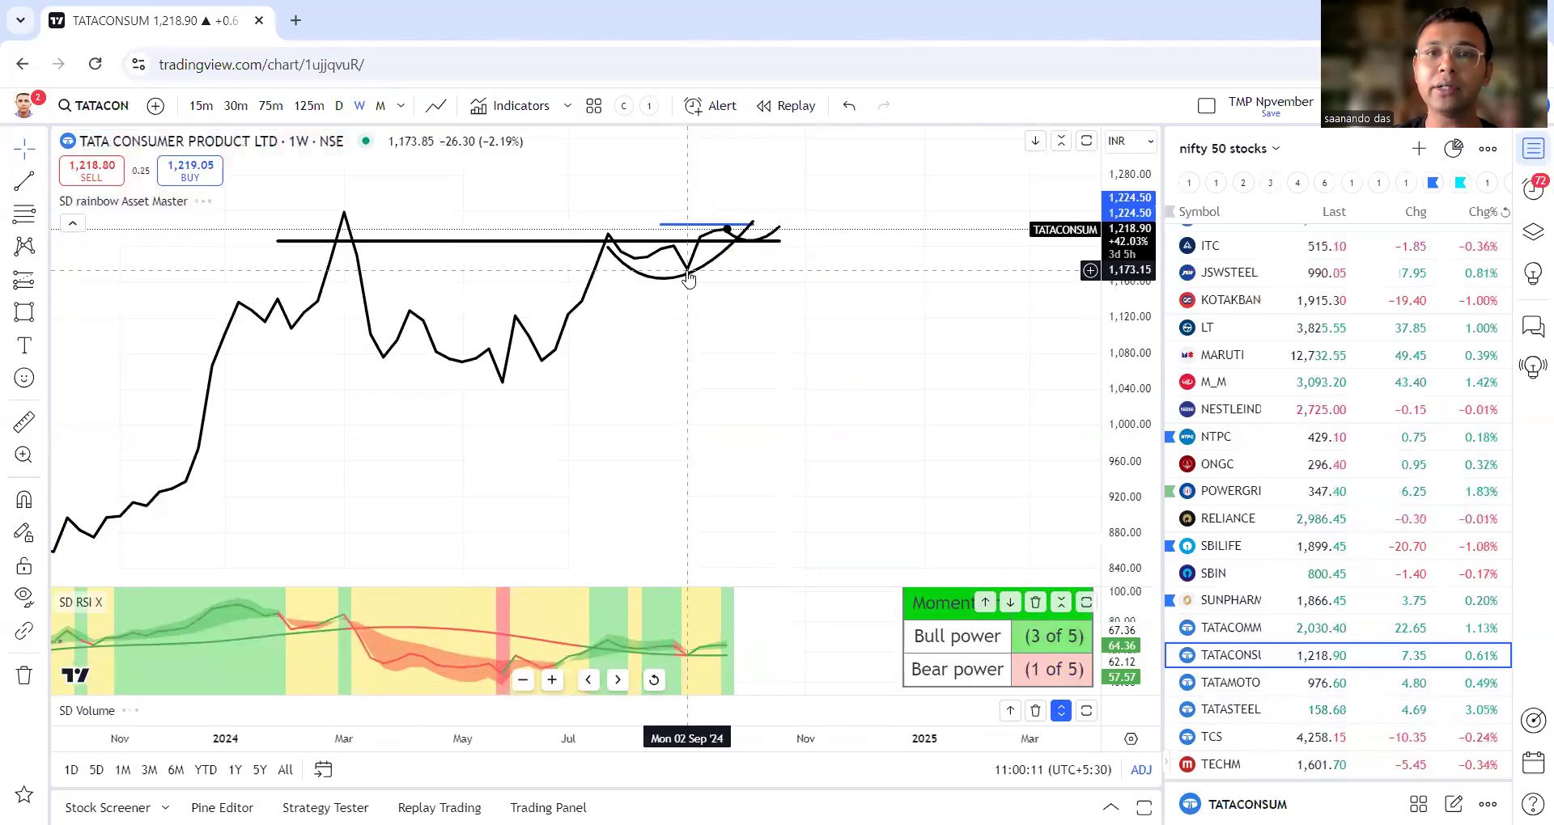
{"action": "scroll", "coordinate": [712, 273], "scroll_direction": "up", "scroll_amount": 4}
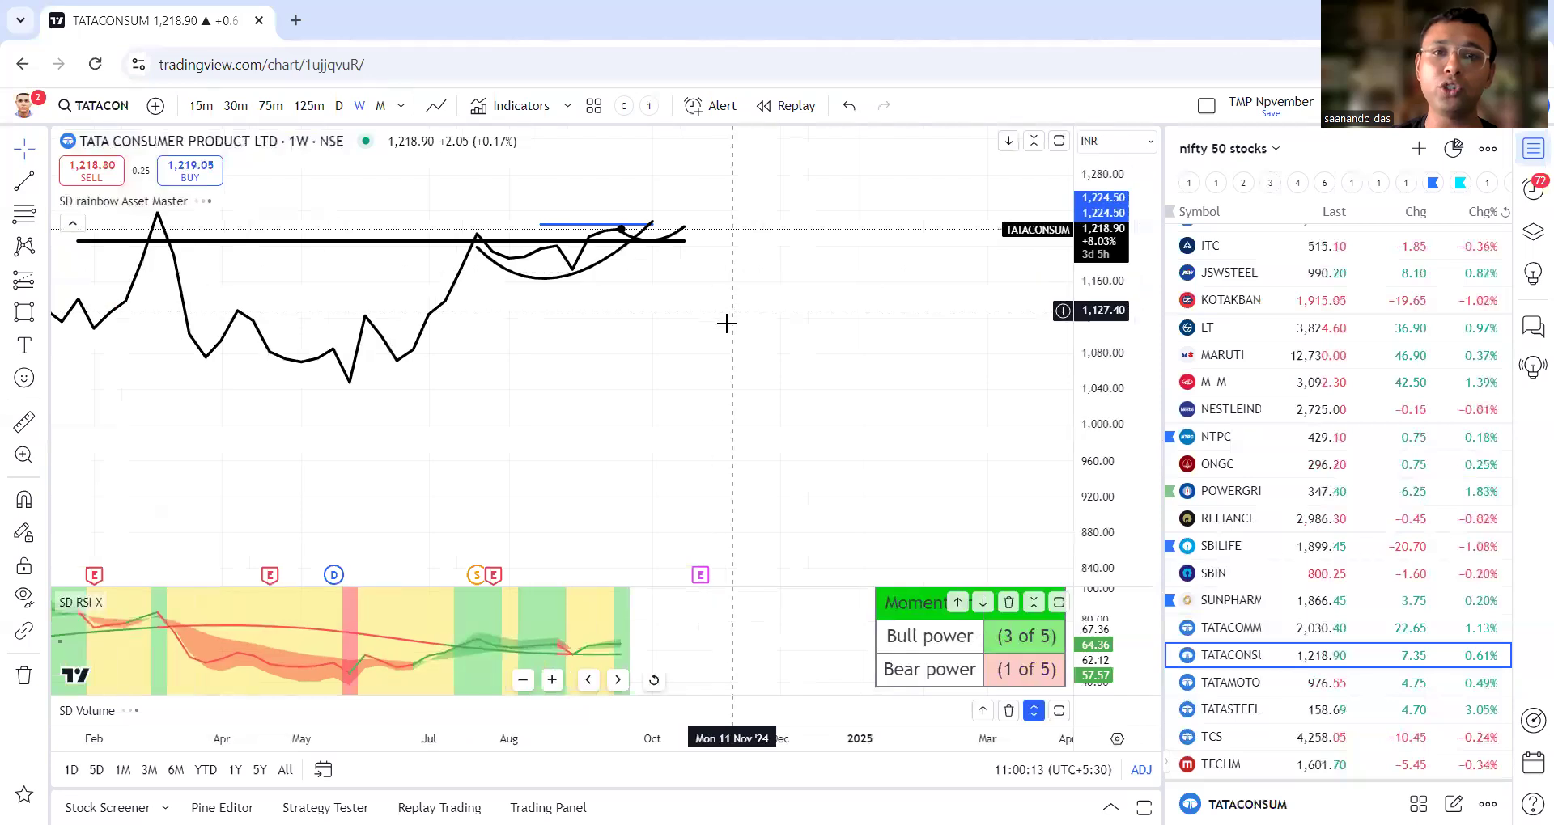
{"action": "scroll", "coordinate": [785, 425], "scroll_direction": "down", "scroll_amount": 3}
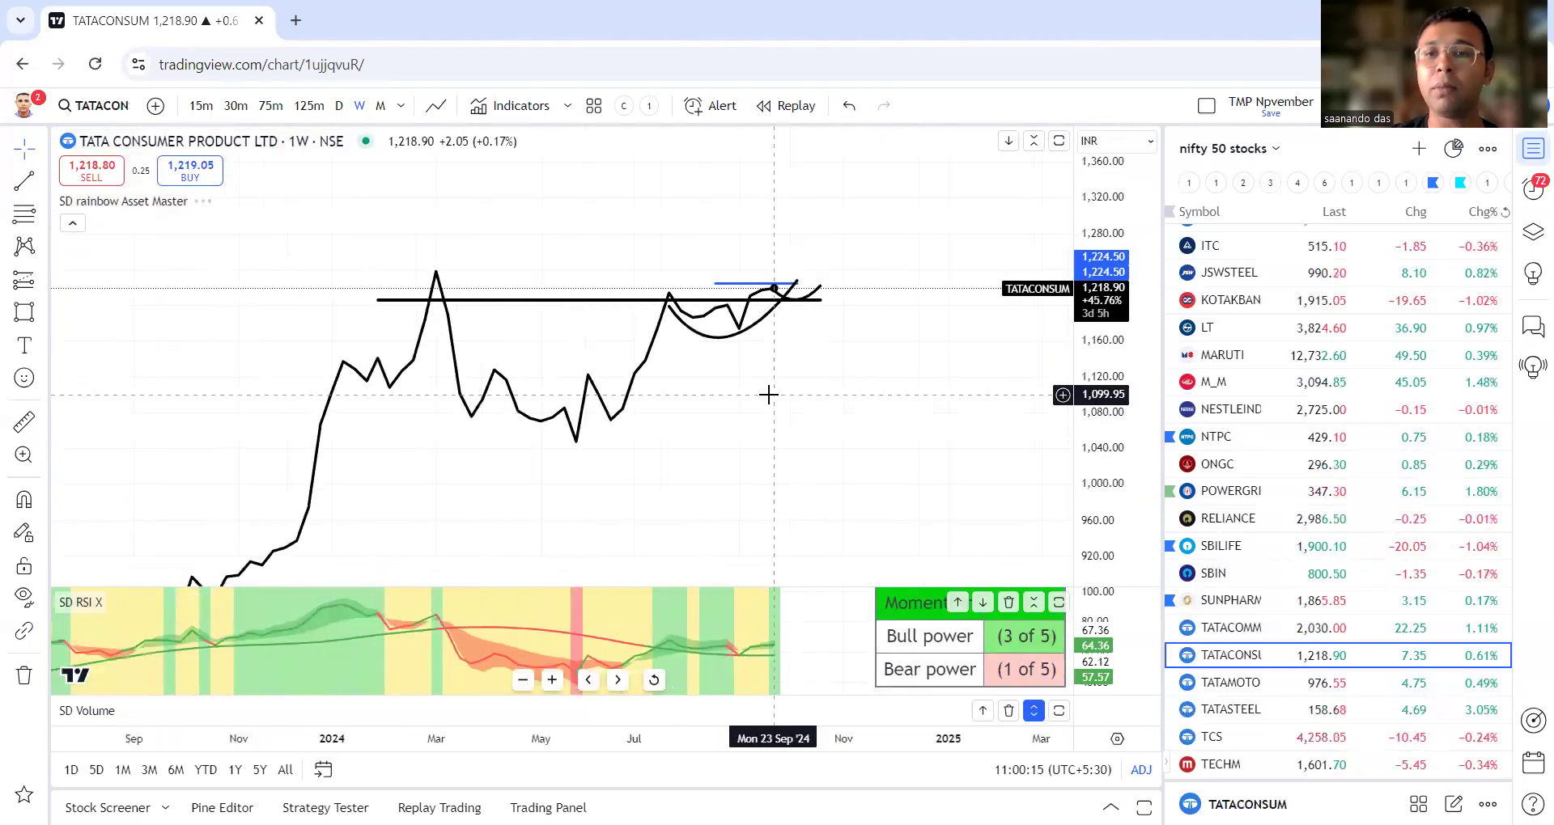
{"action": "left_click", "coordinate": [1106, 574]}
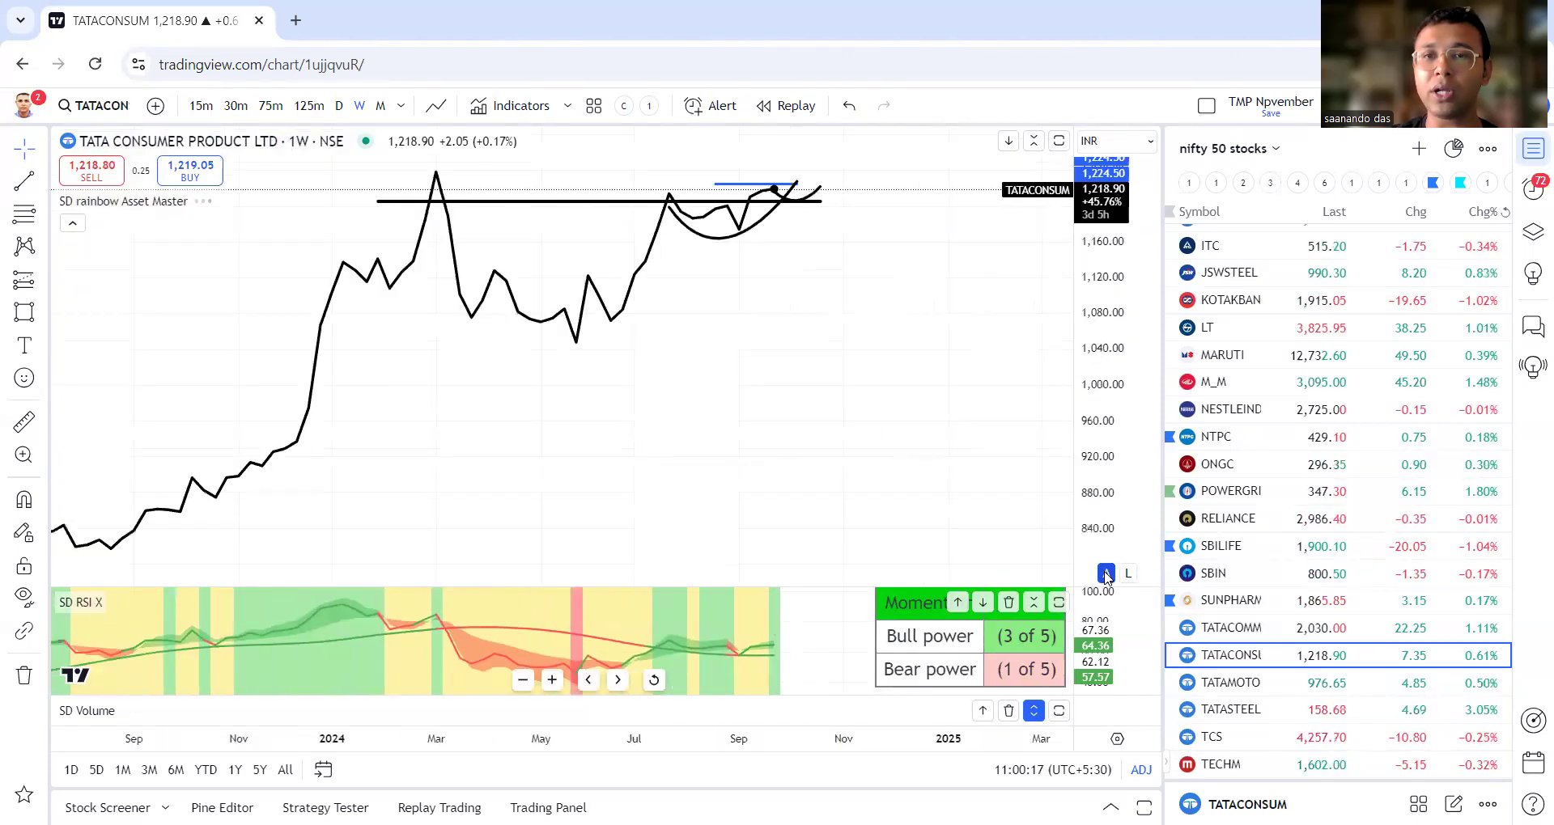
{"action": "scroll", "coordinate": [888, 486], "scroll_direction": "up", "scroll_amount": 3}
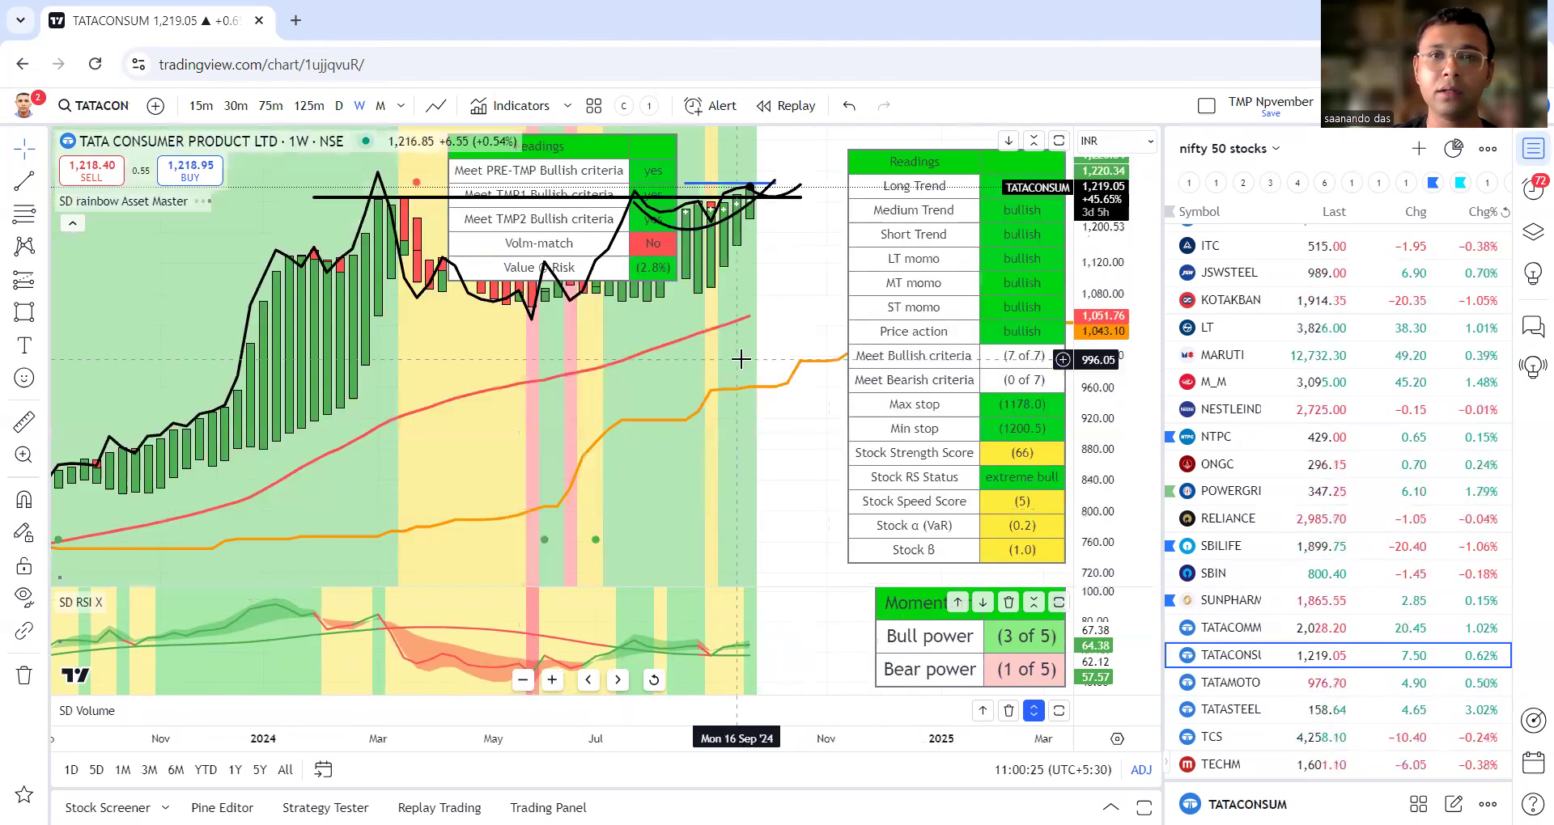
{"action": "scroll", "coordinate": [741, 359], "scroll_direction": "up", "scroll_amount": 1}
{"action": "left_click_drag", "start_coordinate": [1119, 342], "coordinate": [1118, 402]}
{"action": "left_click_drag", "start_coordinate": [760, 449], "coordinate": [760, 512]}
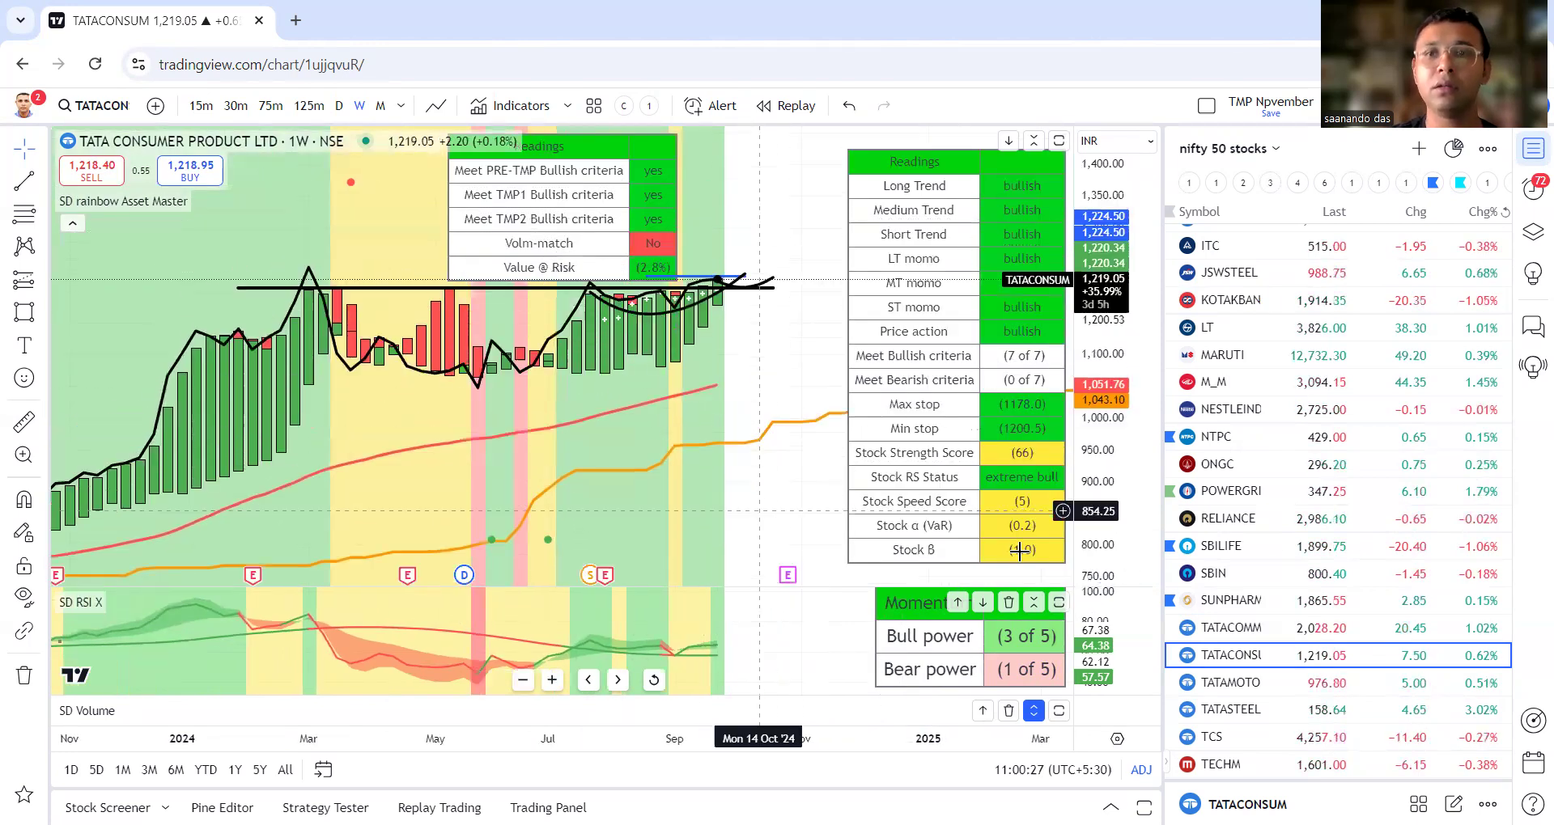
- Load the Tata Motors, Tata Steel and TCS weekly charts in turn for comparison, returning to the Tata Consumer chart
{"action": "left_click", "coordinate": [1230, 686]}
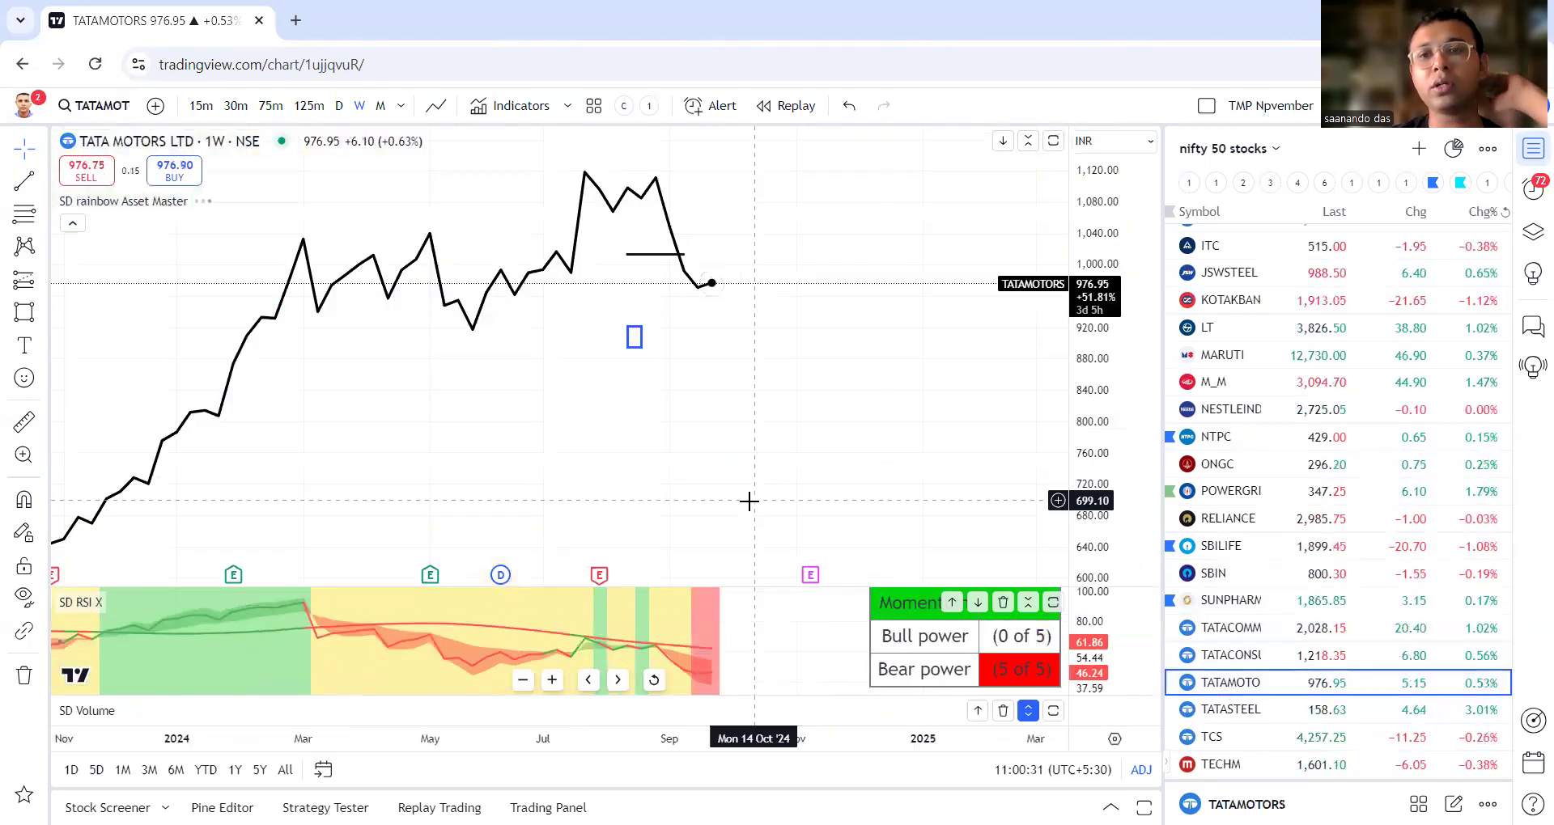
{"action": "left_click", "coordinate": [1189, 704]}
{"action": "scroll", "coordinate": [1277, 718], "scroll_direction": "down", "scroll_amount": 2}
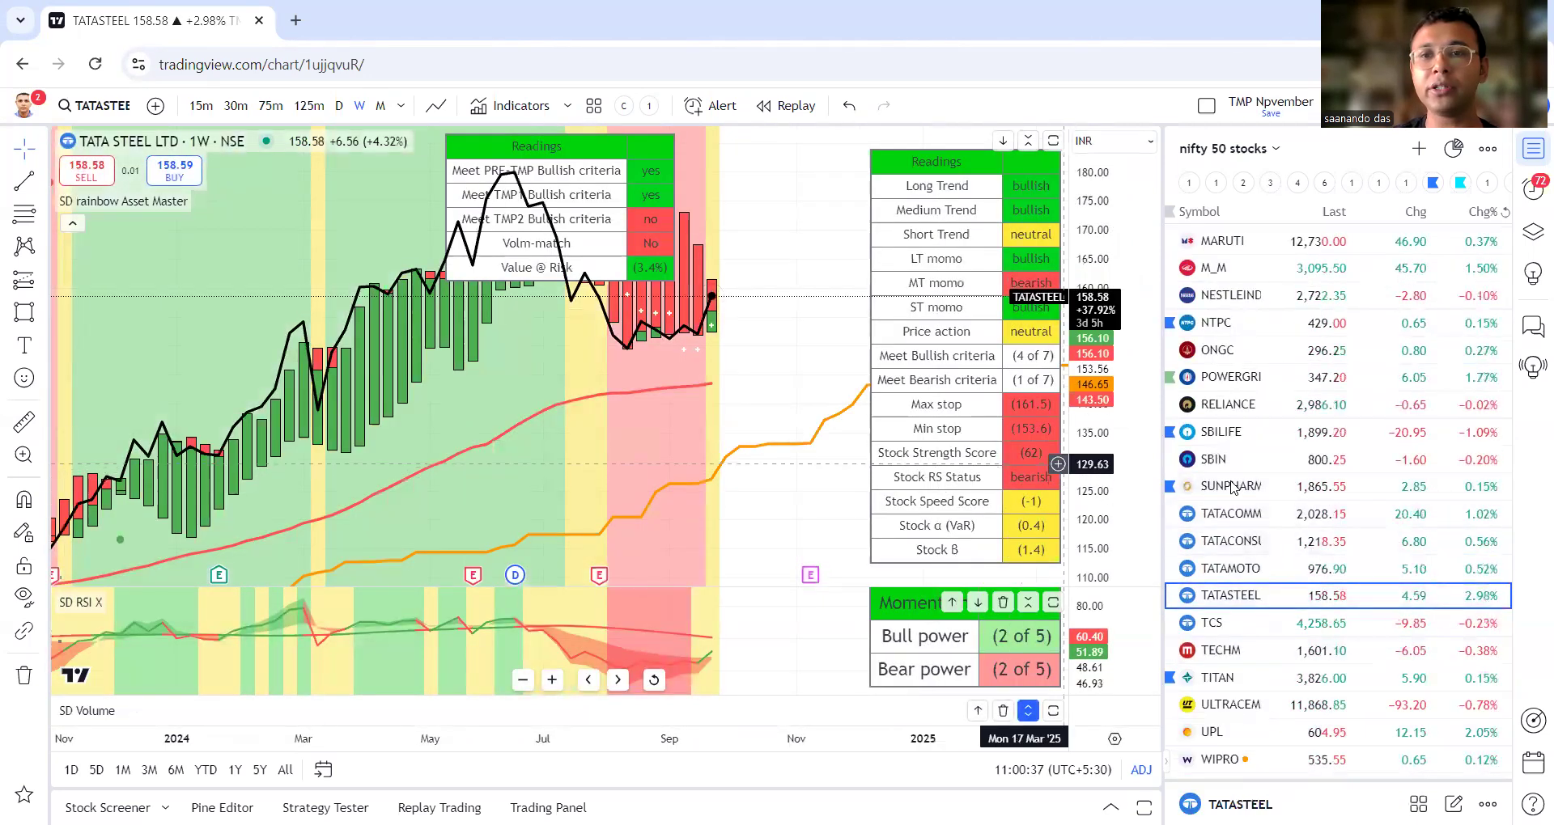
{"action": "left_click", "coordinate": [1285, 621]}
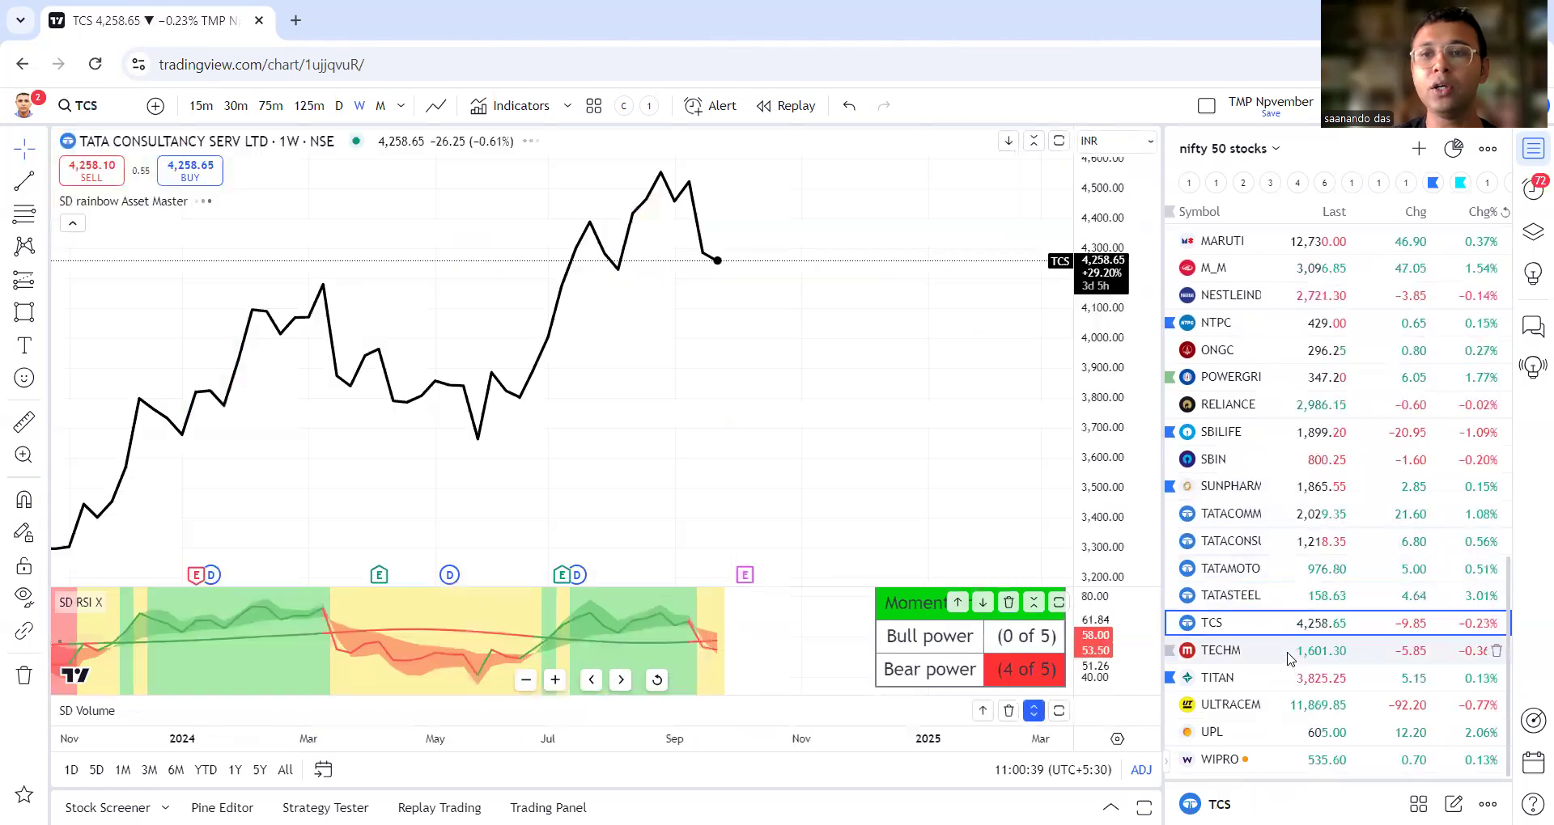
{"action": "left_click", "coordinate": [1251, 549]}
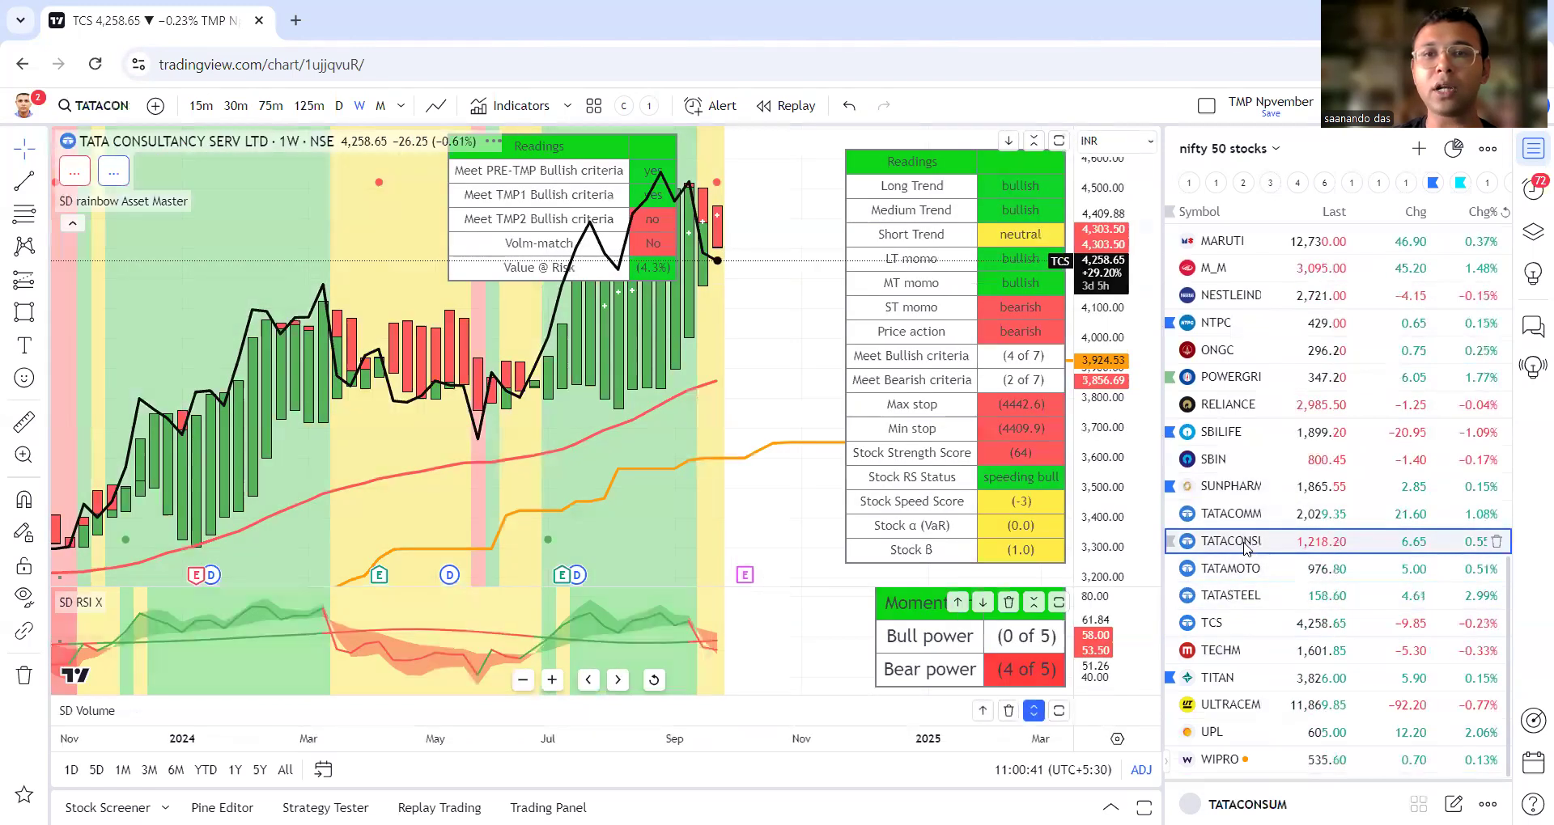
- Load the TCS weekly chart from the watchlist and examine its 2024 trend and readings on a compressed price scale
{"action": "left_click", "coordinate": [1238, 625]}
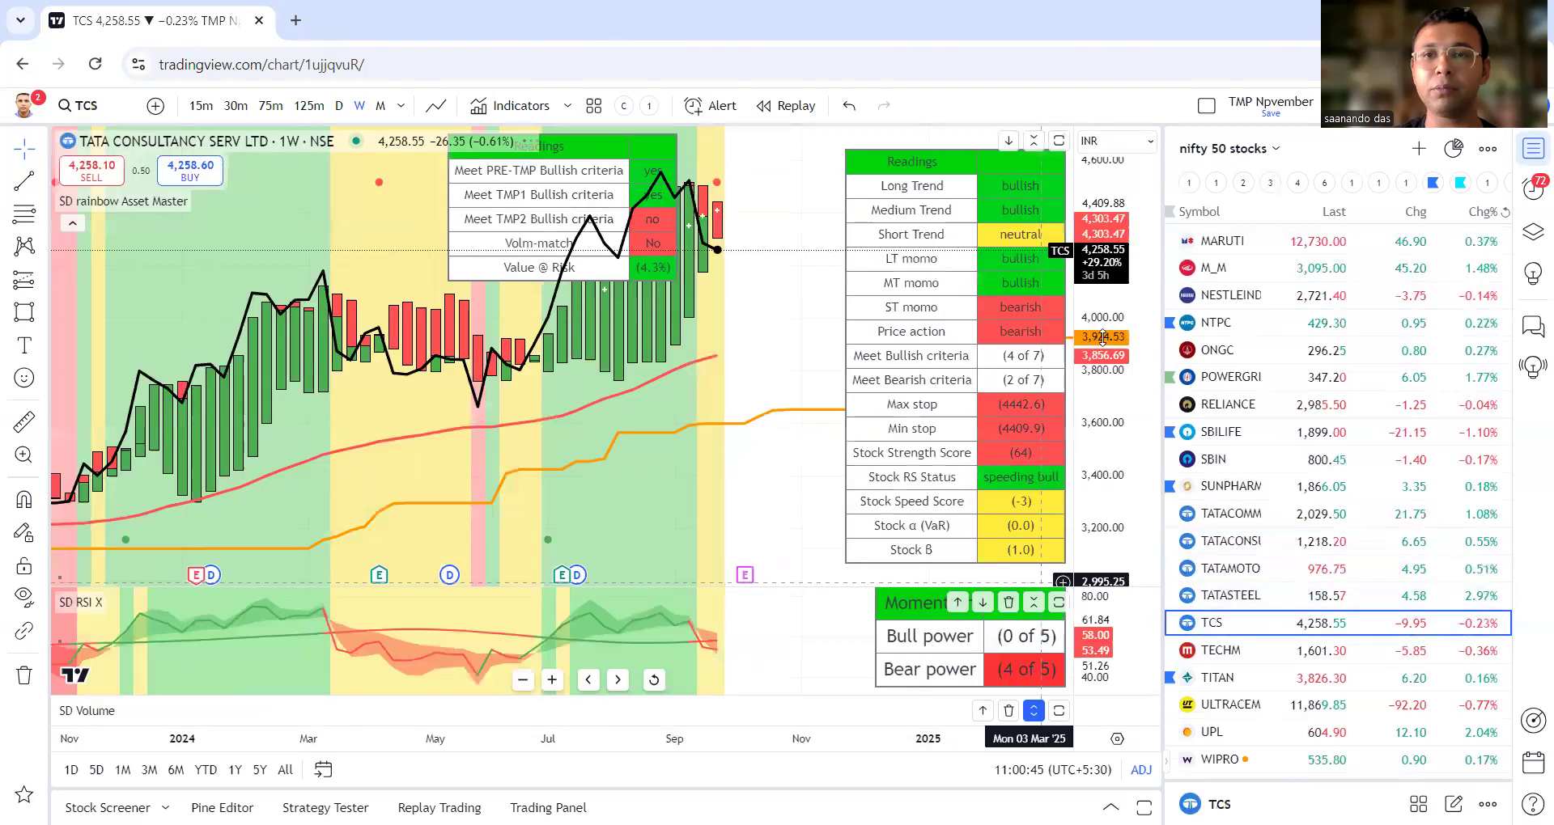
{"action": "left_click_drag", "start_coordinate": [1114, 413], "coordinate": [1113, 518]}
{"action": "left_click_drag", "start_coordinate": [718, 373], "coordinate": [735, 468]}
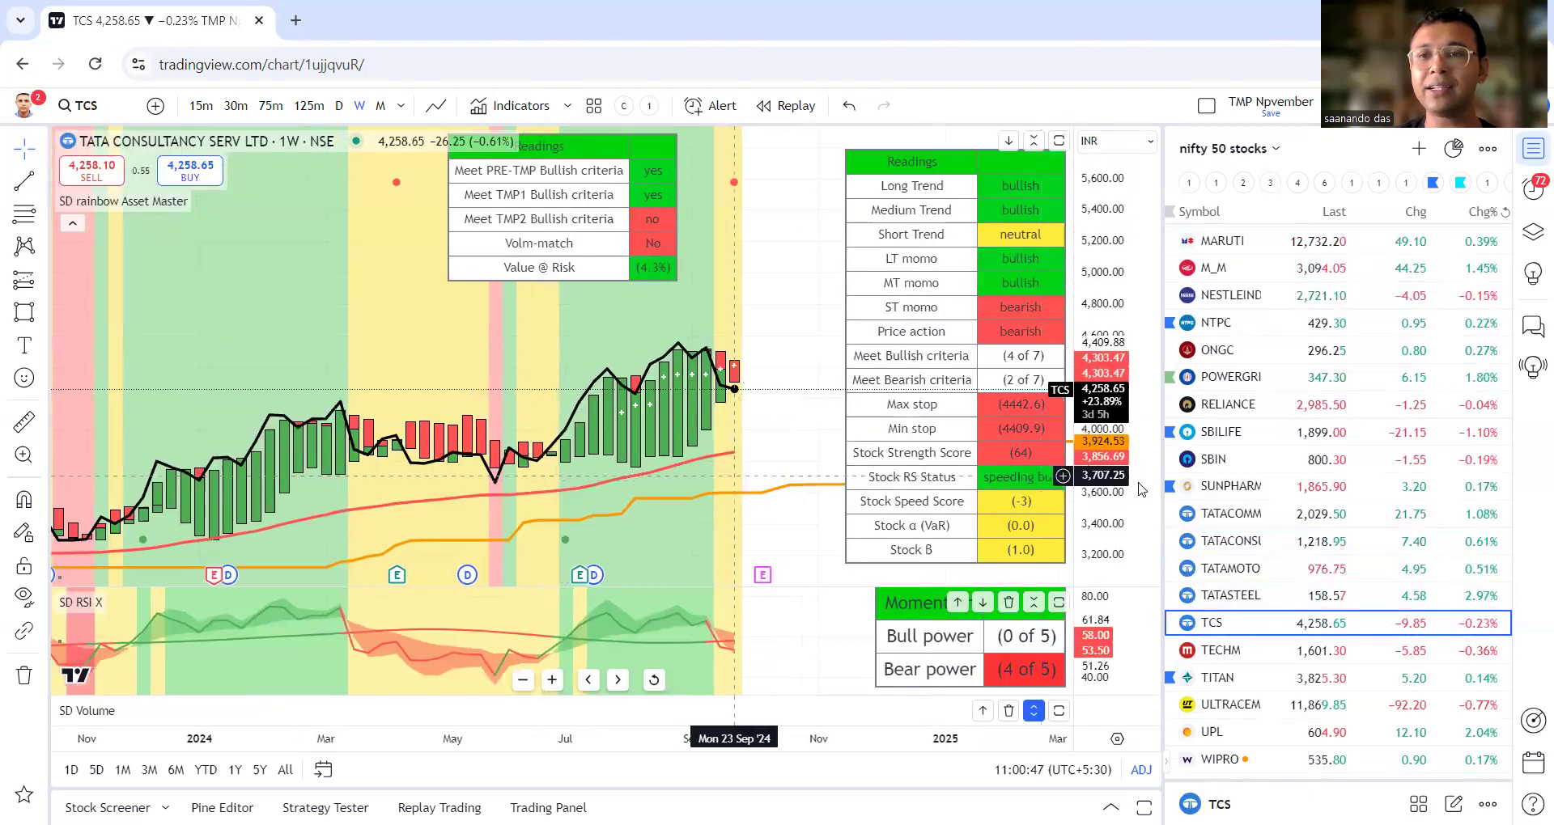
- Load the Tech Mahindra, Titan and UltraTech Cement weekly charts in turn and examine their 2024 trends and criteria readings
{"action": "left_click", "coordinate": [1234, 652]}
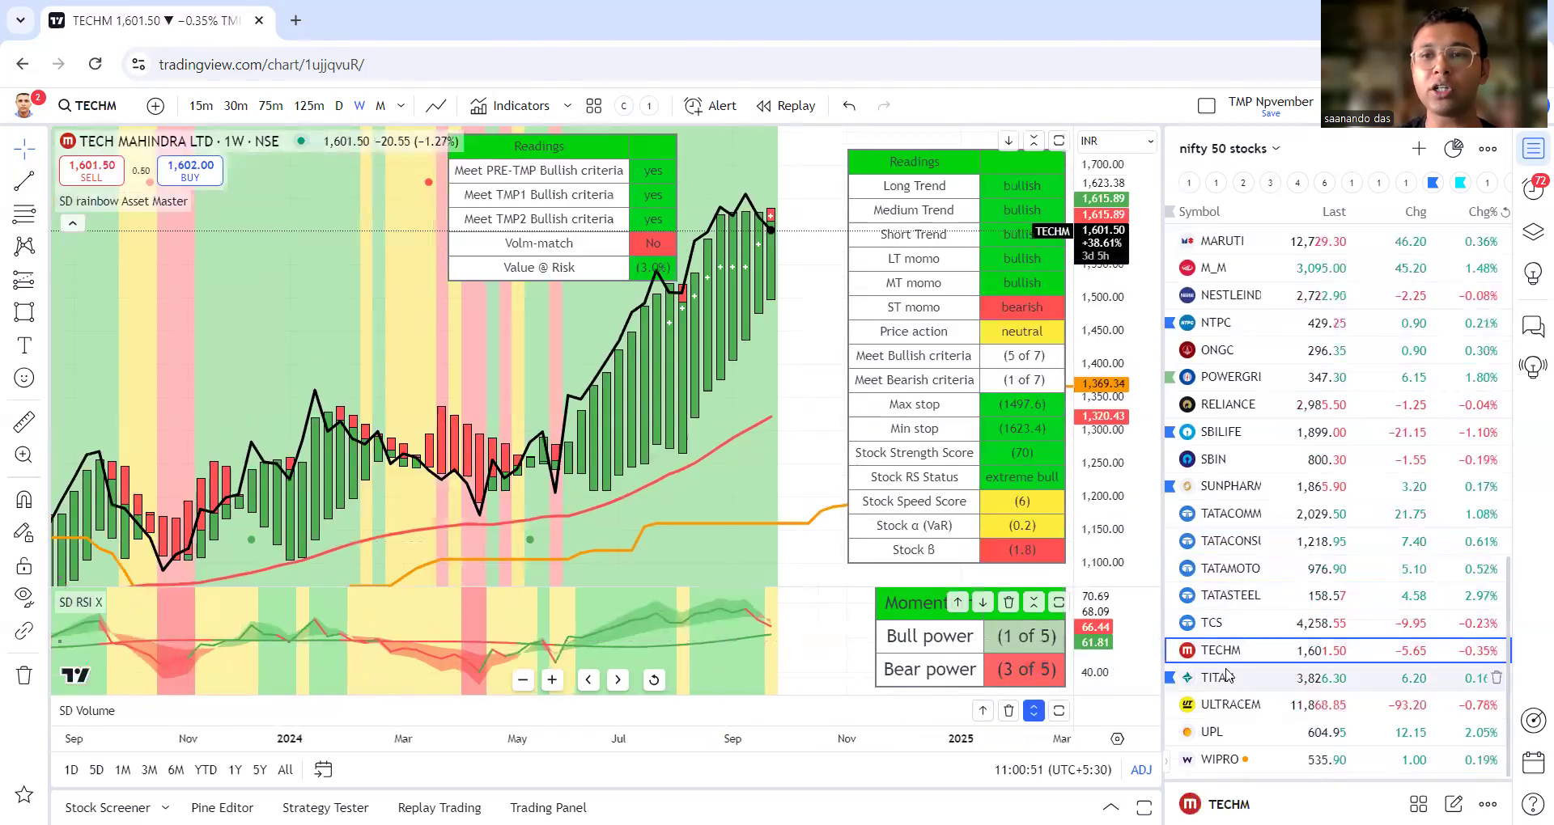
{"action": "left_click", "coordinate": [1242, 685]}
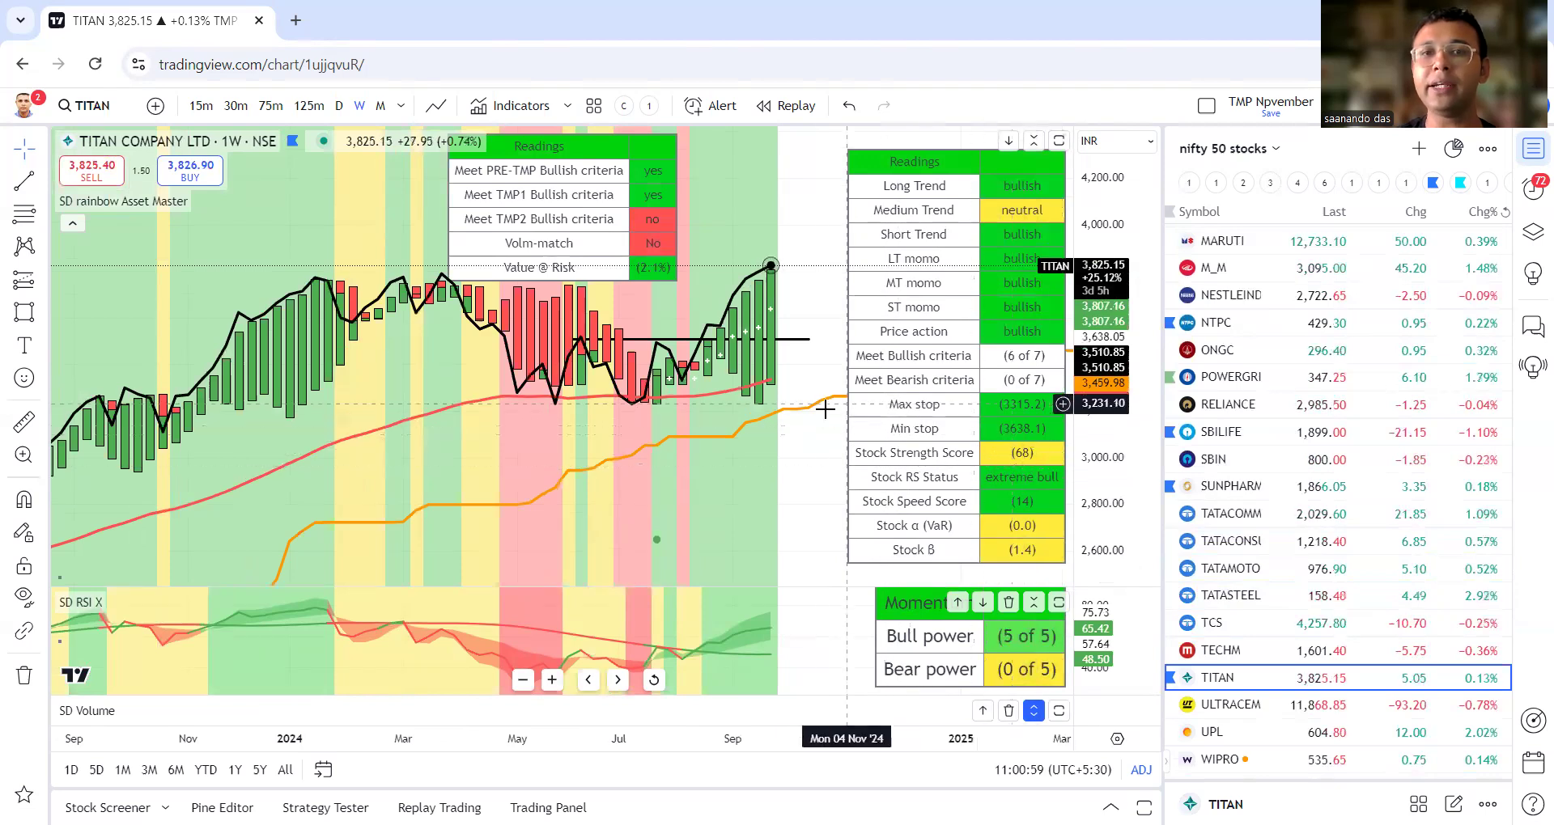
{"action": "left_click_drag", "start_coordinate": [810, 446], "coordinate": [785, 490]}
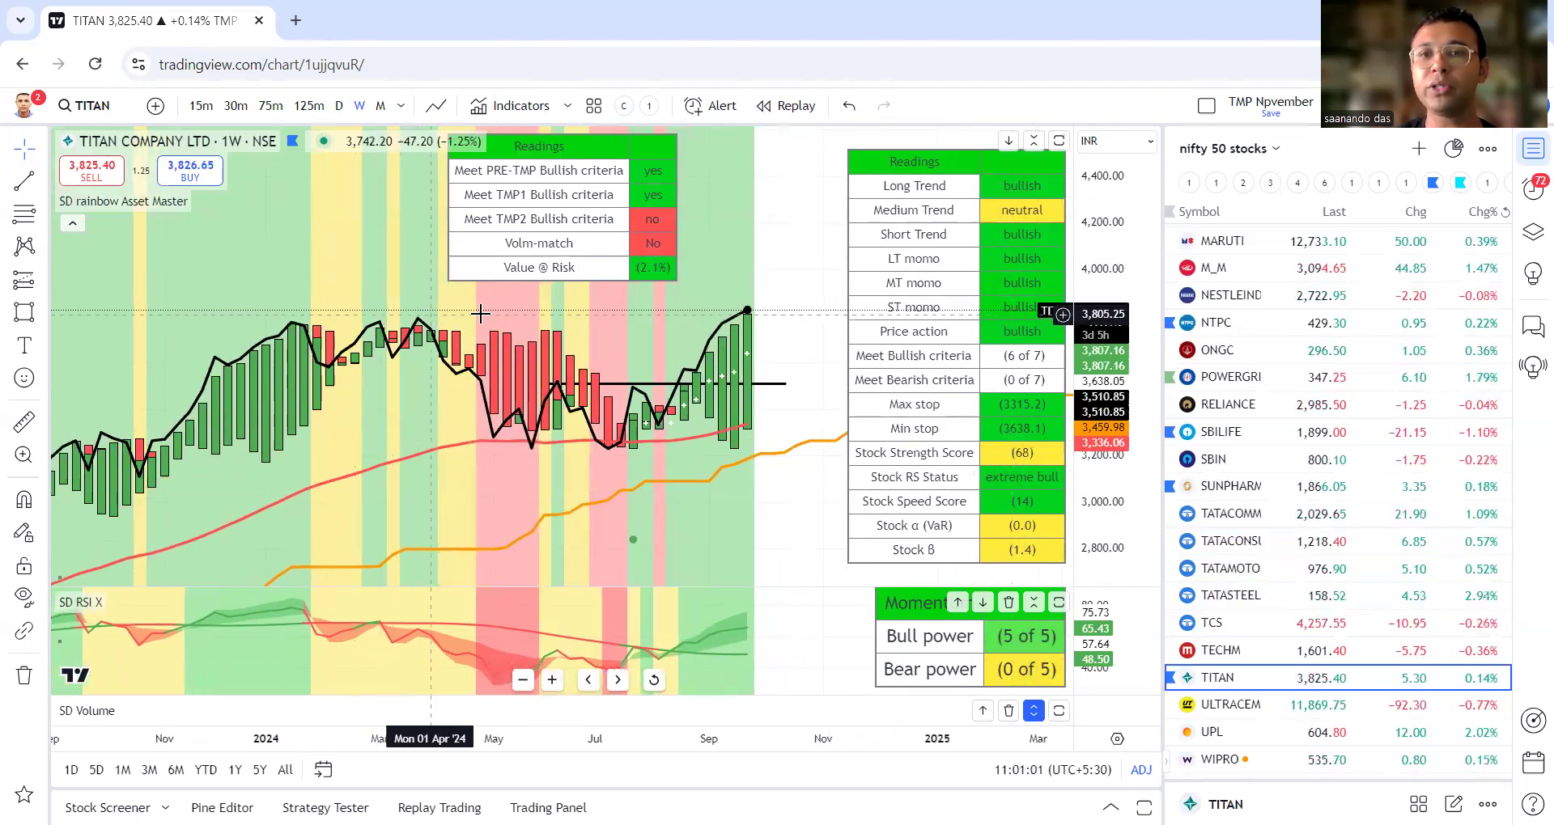
{"action": "left_click", "coordinate": [1368, 705]}
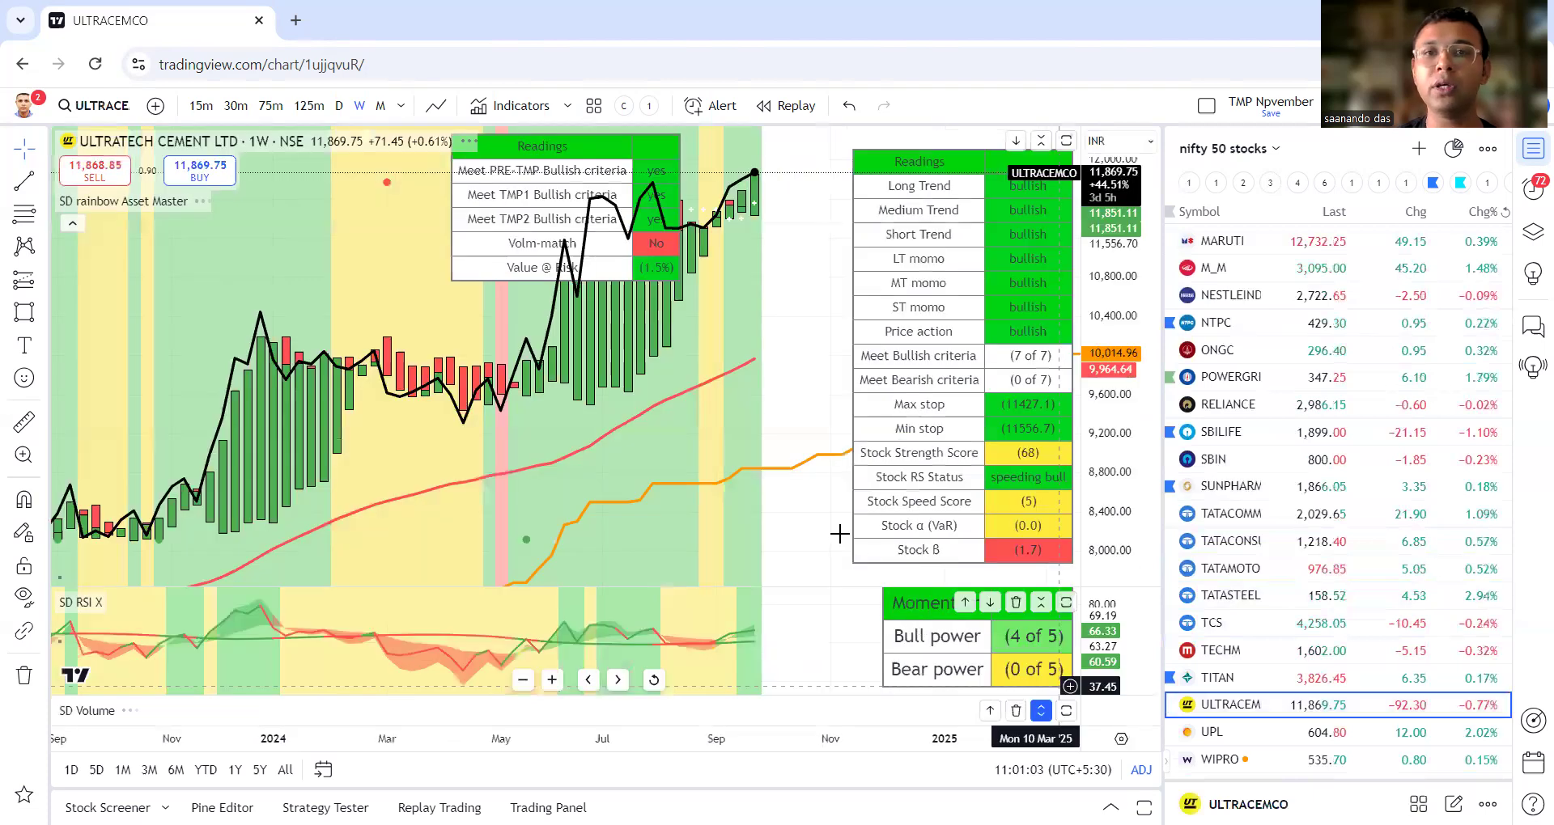
{"action": "left_click_drag", "start_coordinate": [839, 534], "coordinate": [784, 499]}
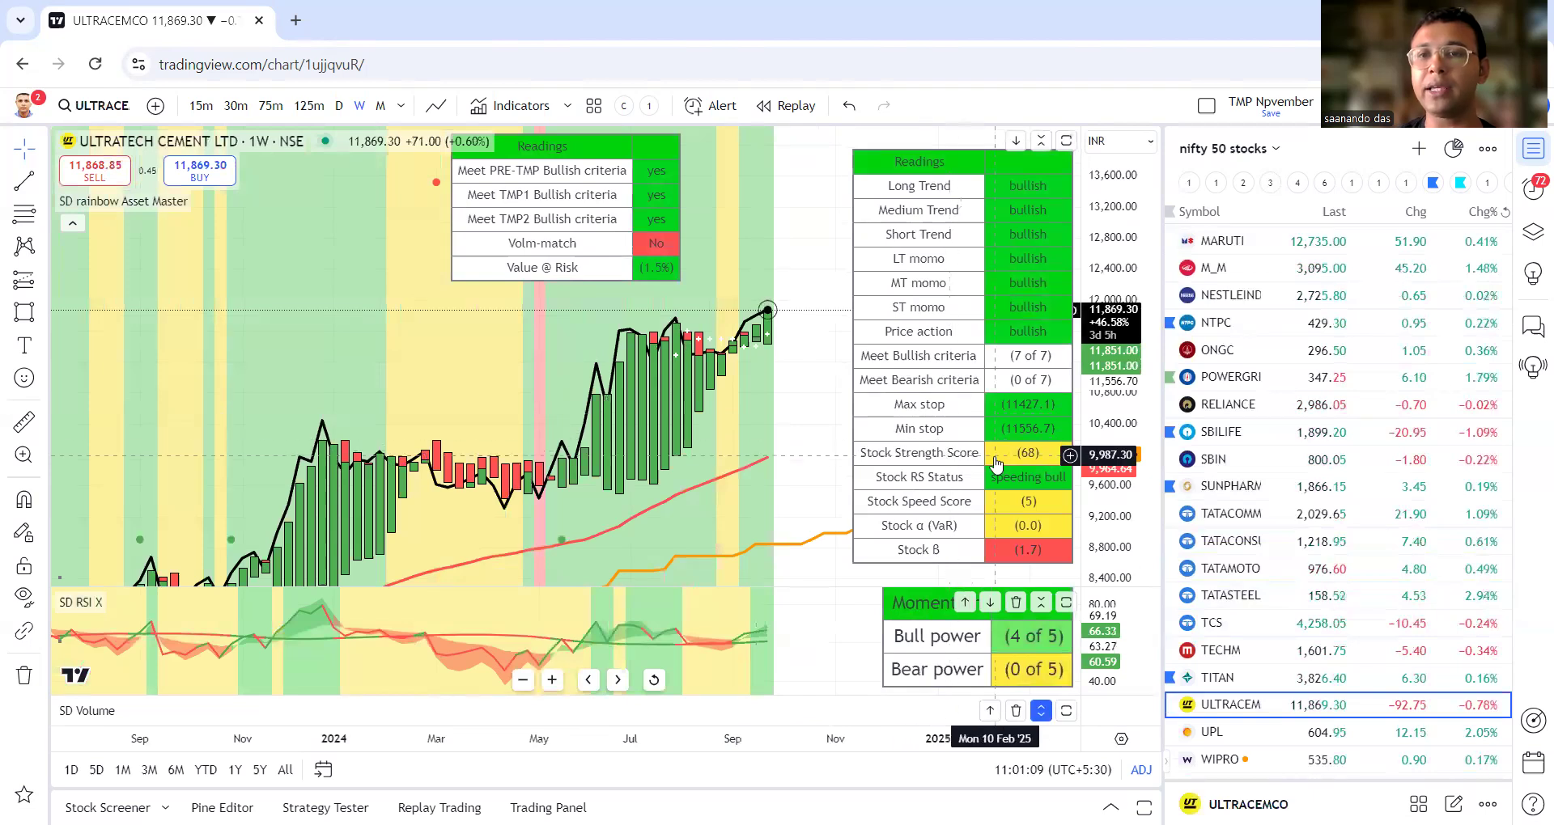
- Load the UPL weekly chart from the watchlist and examine its long decline and 2024 recovery over a wider time range
{"action": "left_click", "coordinate": [1218, 733]}
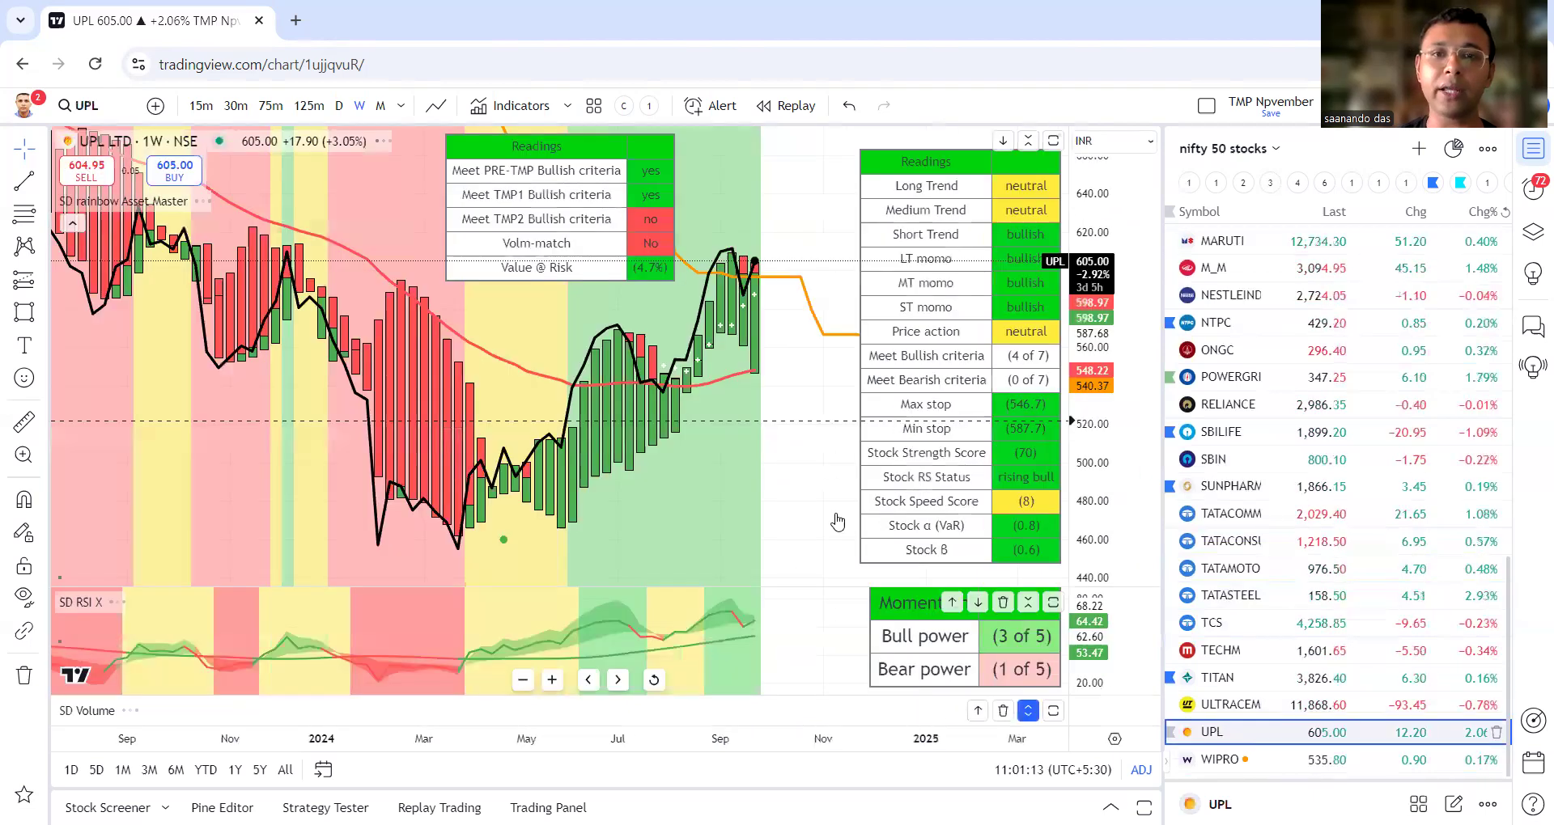
{"action": "scroll", "coordinate": [809, 441], "scroll_direction": "down", "scroll_amount": 5}
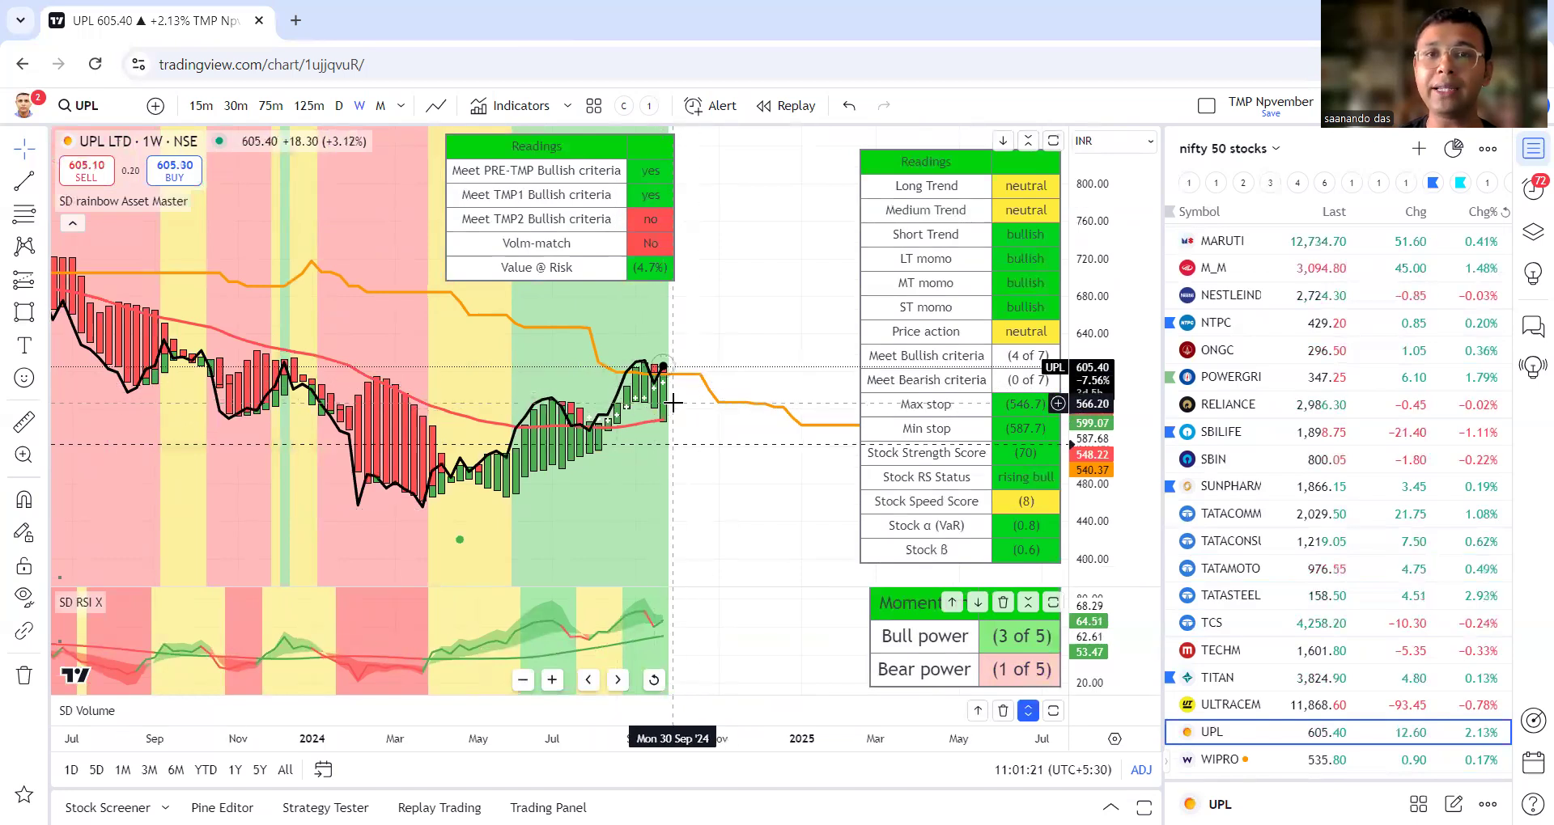
{"action": "scroll", "coordinate": [667, 411], "scroll_direction": "down", "scroll_amount": 1}
{"action": "scroll", "coordinate": [722, 377], "scroll_direction": "down", "scroll_amount": 2}
{"action": "scroll", "coordinate": [723, 378], "scroll_direction": "up", "scroll_amount": 2}
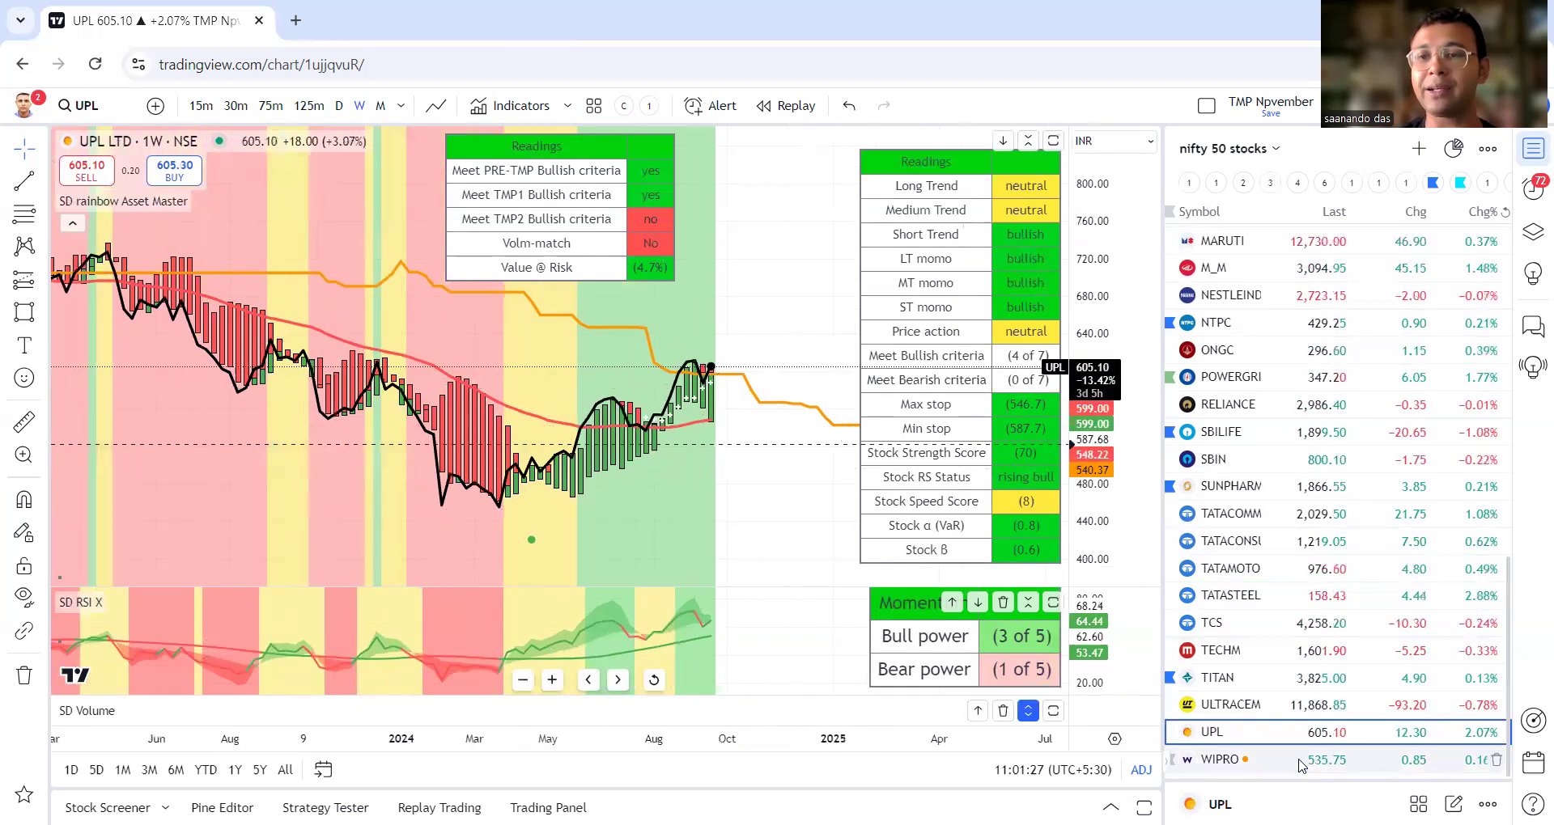
- Load the Wipro weekly chart, examine its price against the horizontal resistance lines on a compressed scale, and return to the watchlist's first stocks
{"action": "left_click", "coordinate": [1356, 764]}
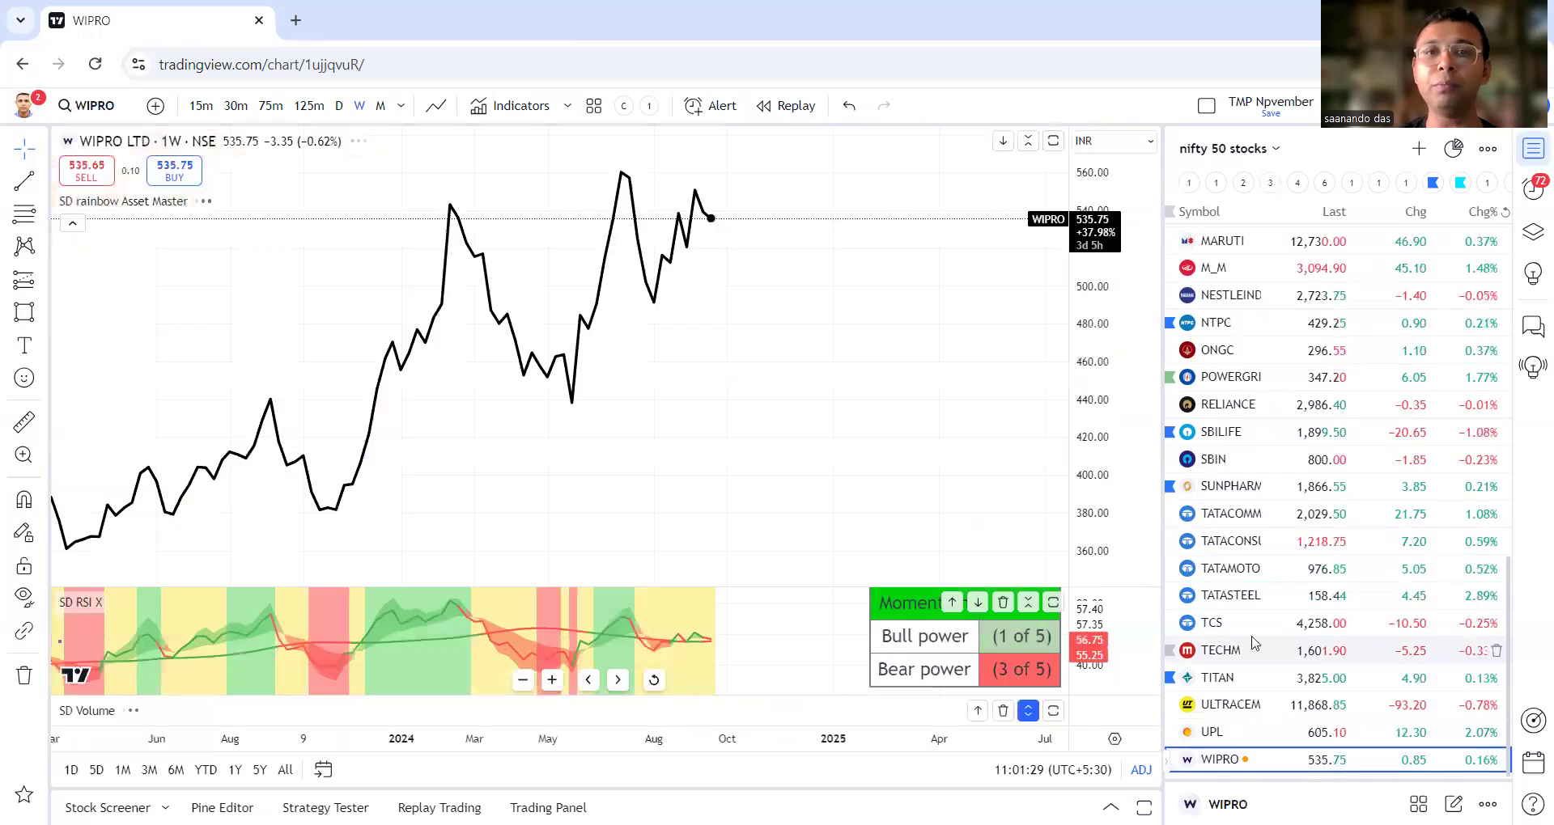
{"action": "left_click_drag", "start_coordinate": [1128, 325], "coordinate": [1098, 489]}
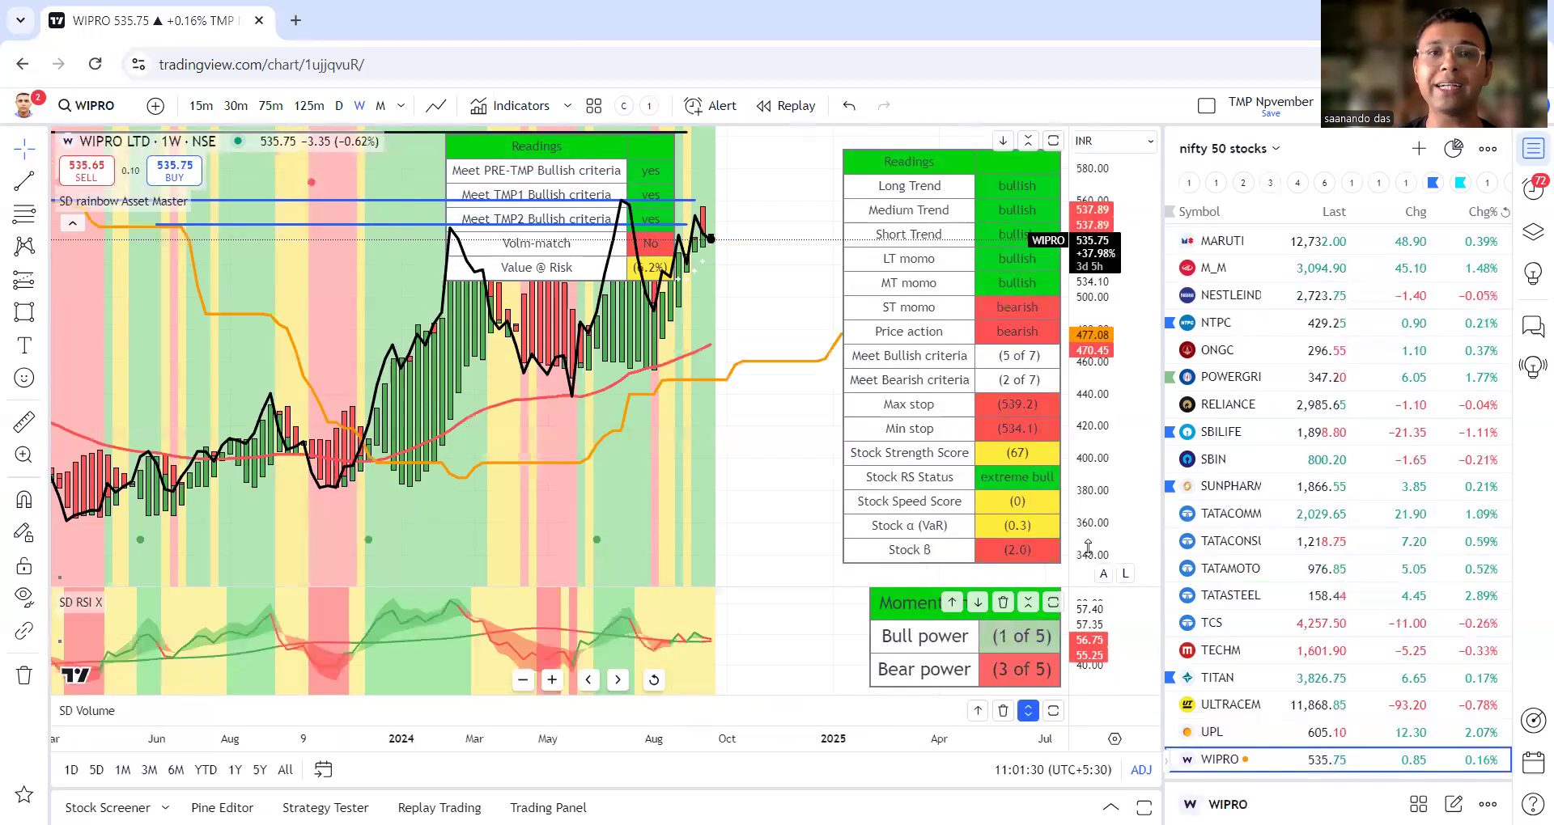
{"action": "left_click_drag", "start_coordinate": [1082, 547], "coordinate": [1077, 562]}
{"action": "scroll", "coordinate": [710, 522], "scroll_direction": "up", "scroll_amount": 3}
{"action": "left_click_drag", "start_coordinate": [704, 485], "coordinate": [765, 551]}
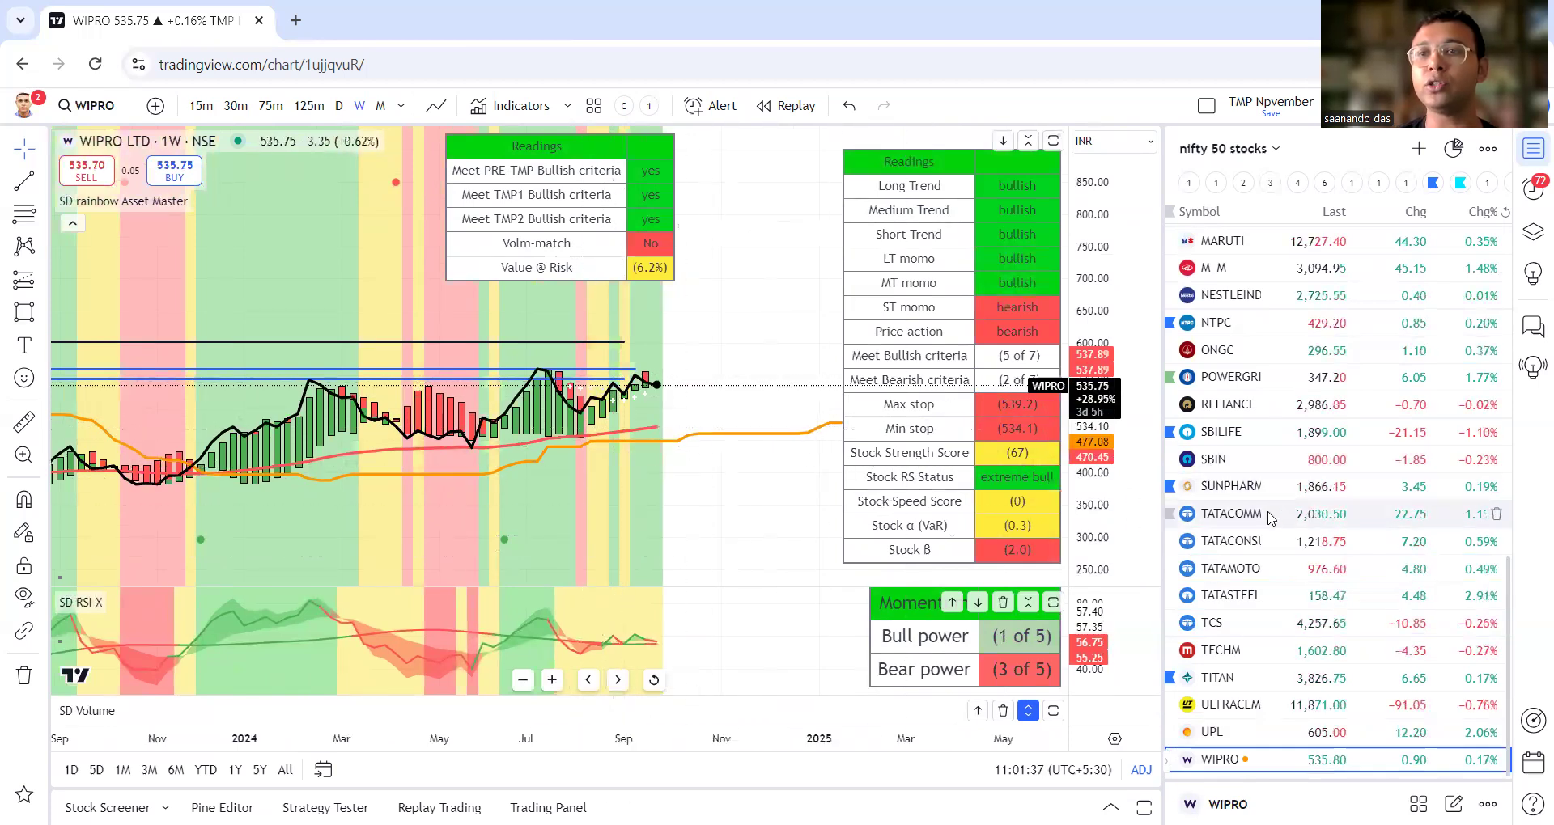
{"action": "scroll", "coordinate": [1268, 518], "scroll_direction": "up", "scroll_amount": 10}
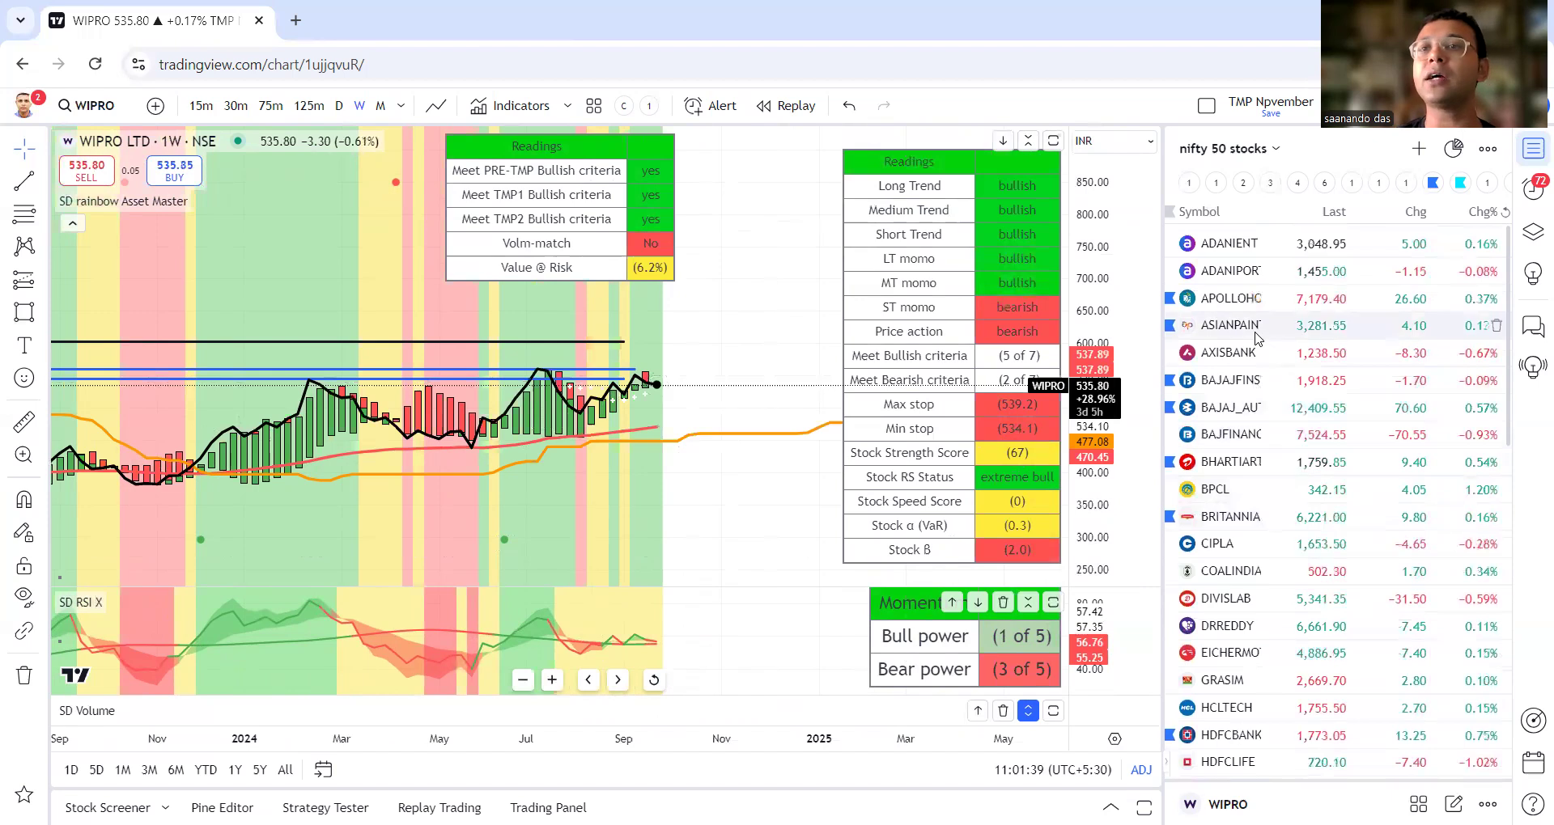